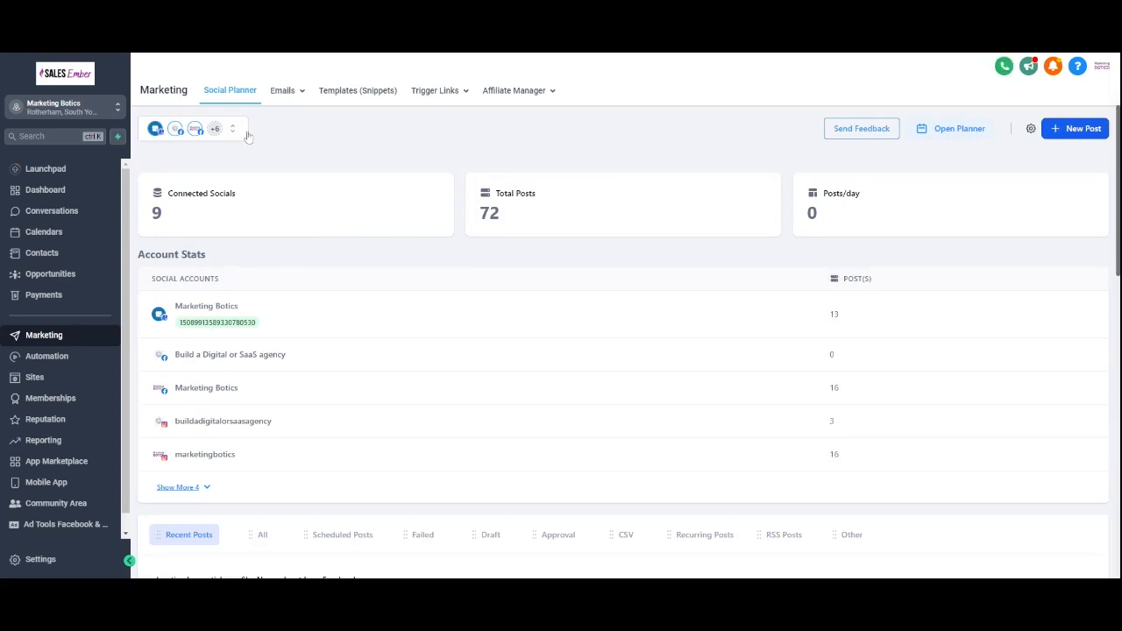
# Step: Create a new social post addressed to the Marketing Botics account group
pyautogui.click(1075, 132)
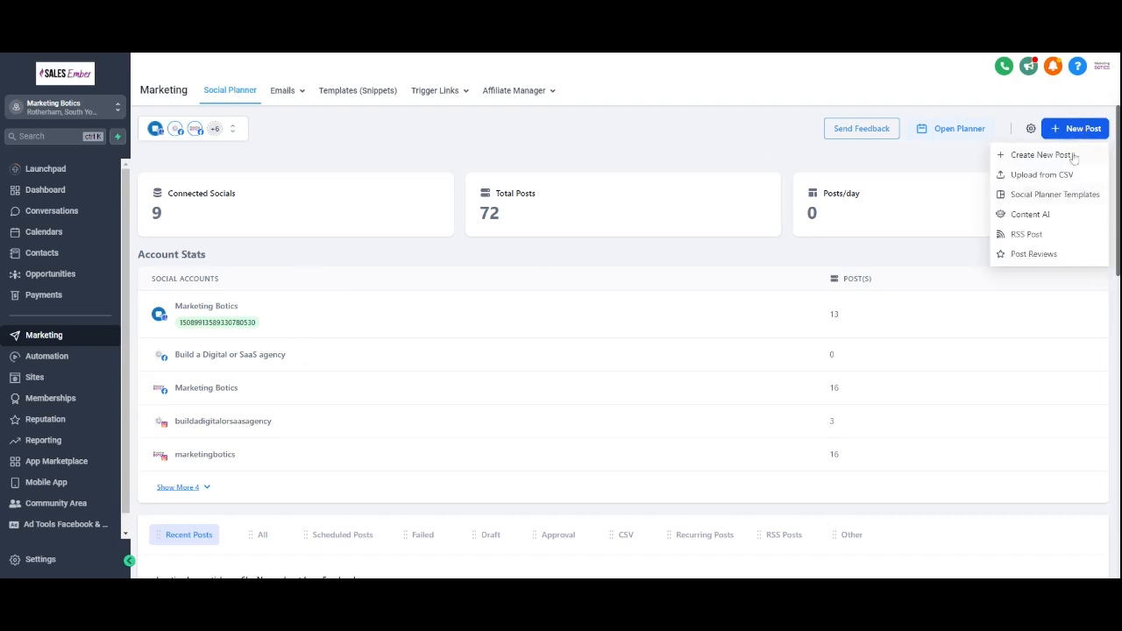
pyautogui.click(1052, 158)
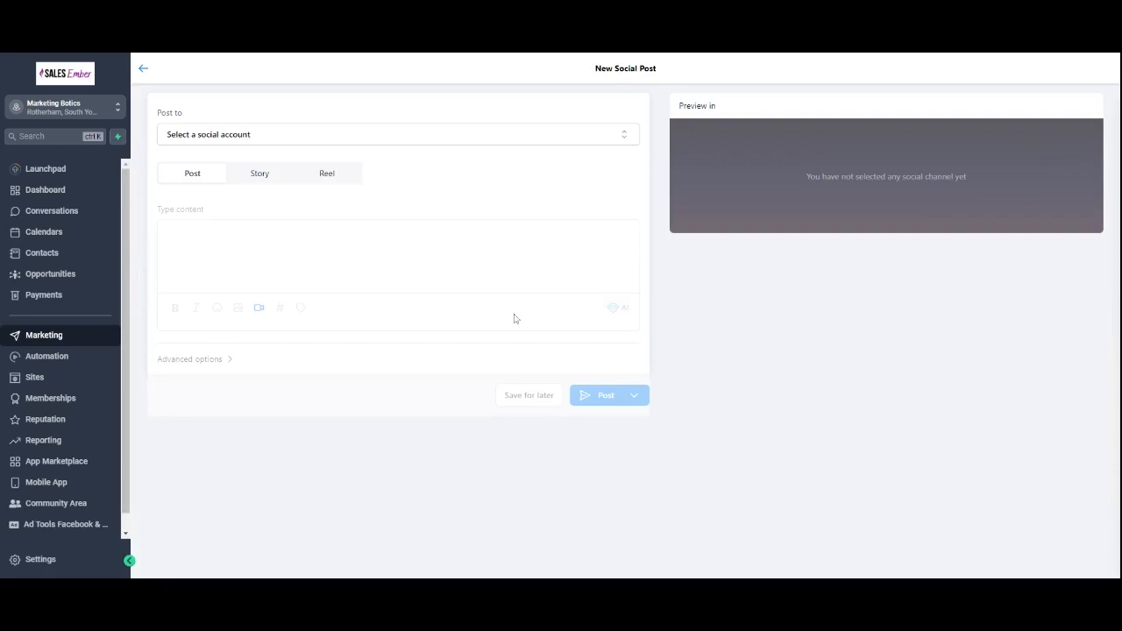
pyautogui.click(260, 140)
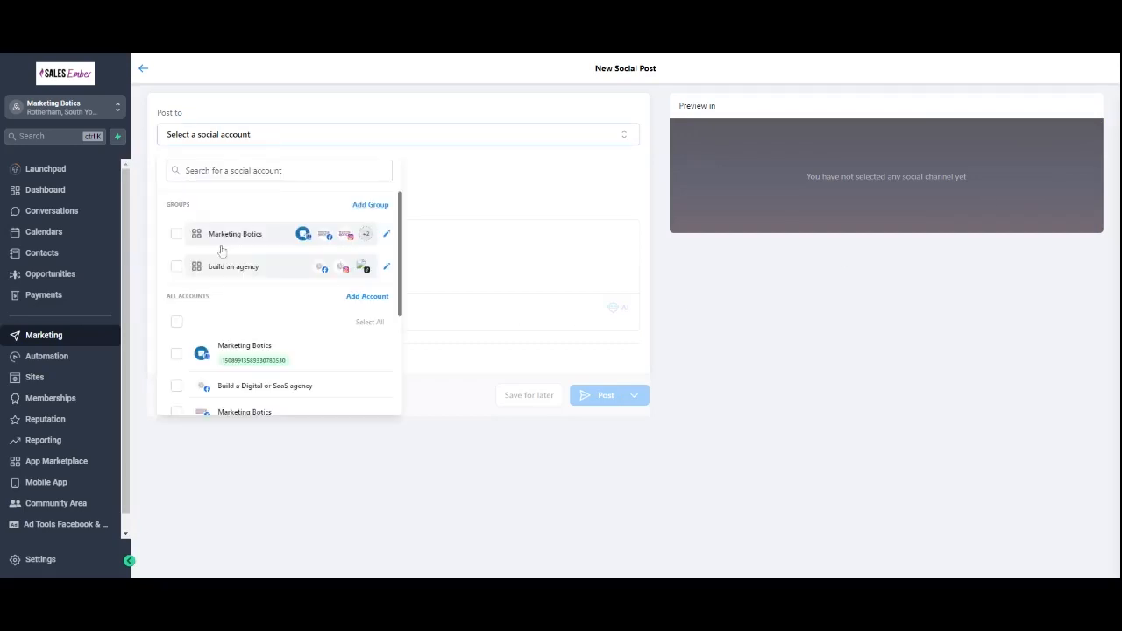
pyautogui.click(176, 234)
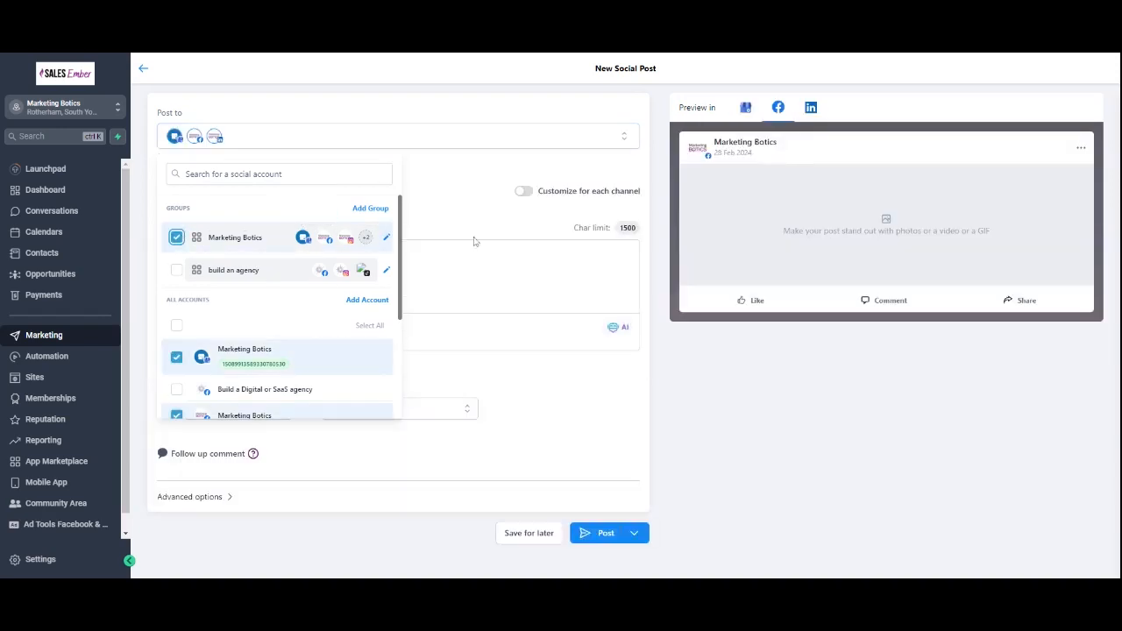
# Step: Enter the post content "rgfg fgsd bsfdbsvb"
pyautogui.click(441, 203)
pyautogui.click(165, 257)
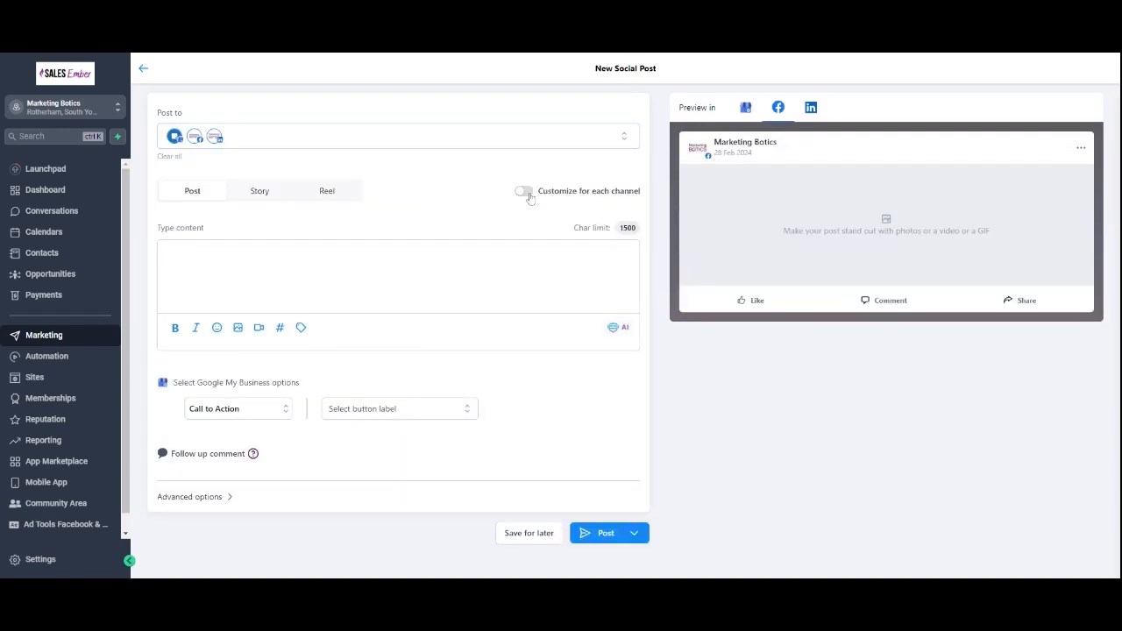
pyautogui.write('rgfg fgsd bsfdbsvb')
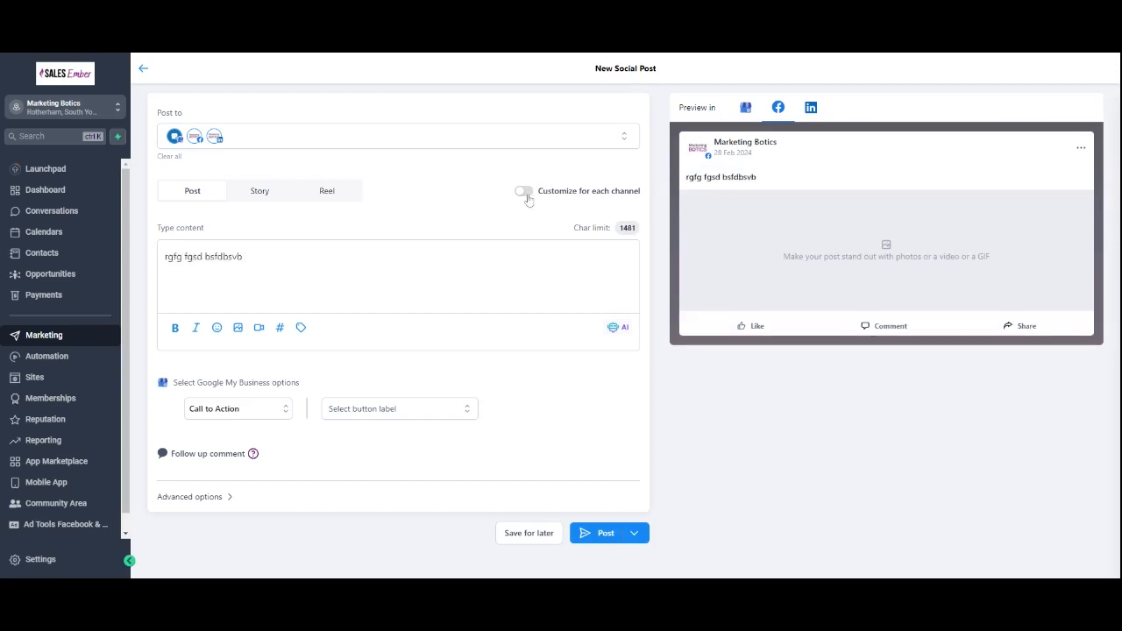
# Step: Enable per-channel customization and set the Google My Business button label to None
pyautogui.click(524, 192)
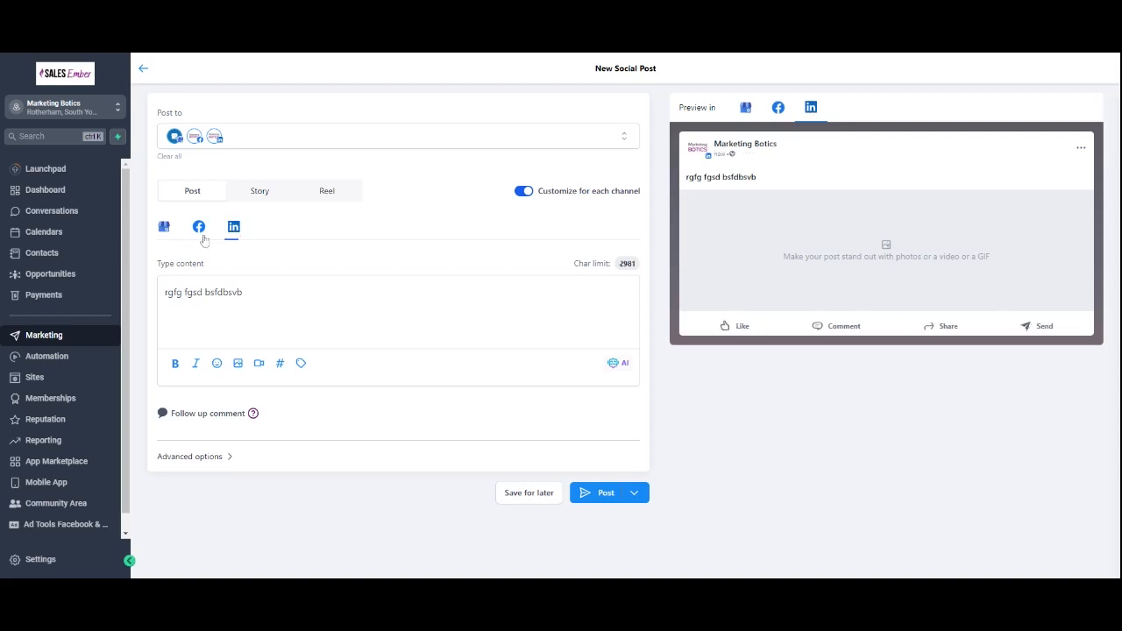
pyautogui.click(163, 227)
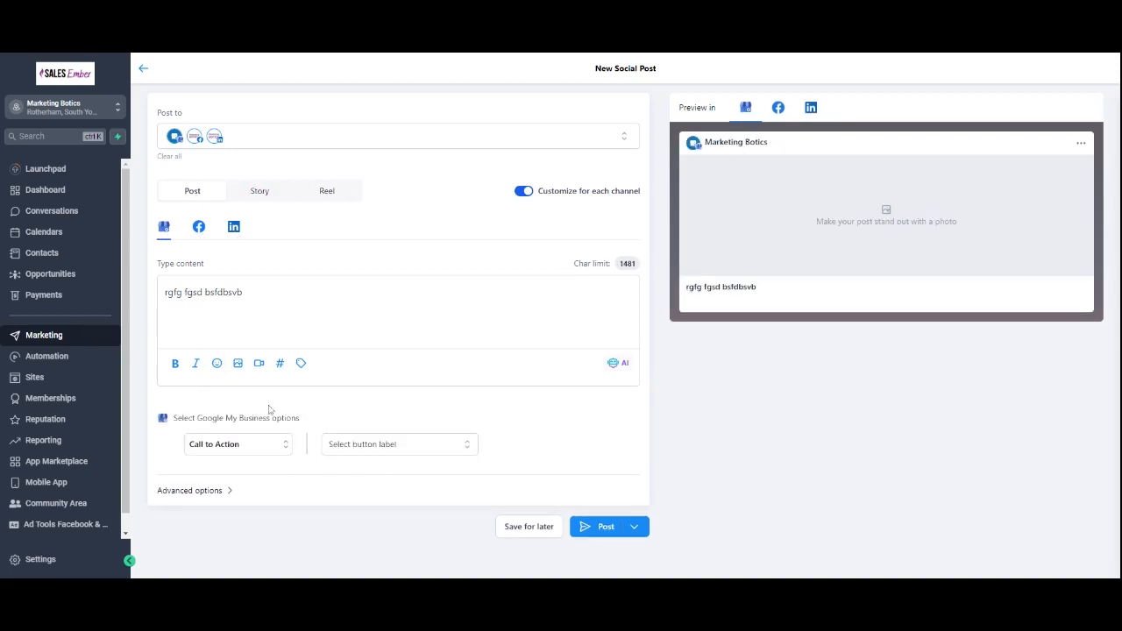
pyautogui.click(391, 445)
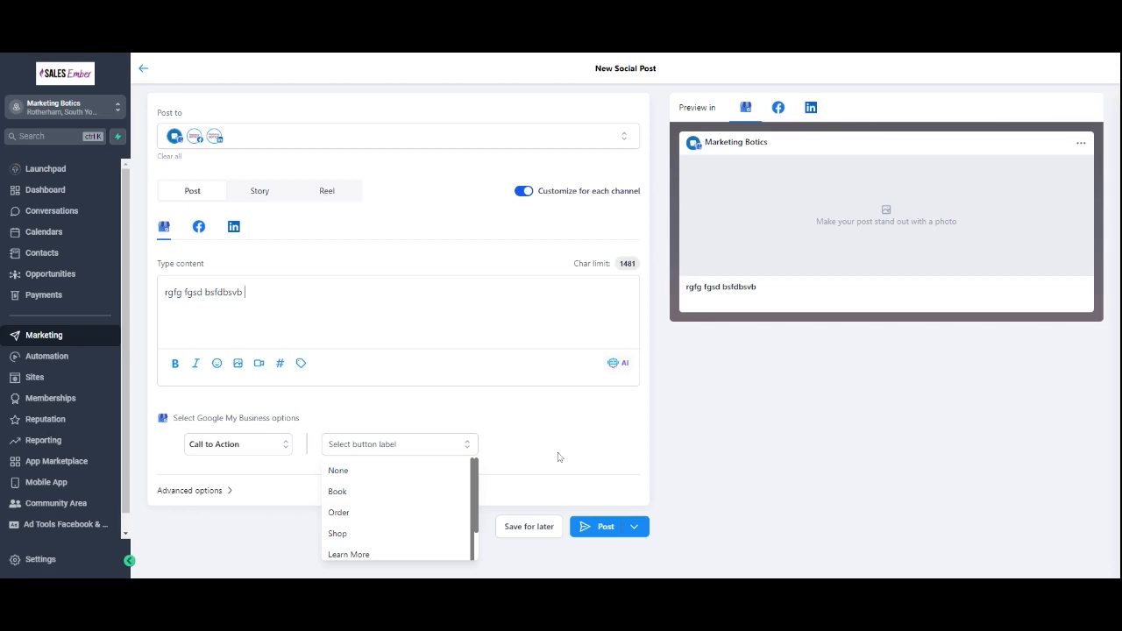
pyautogui.click(379, 470)
# Step: Open recurring post scheduling and set it to repeat every 1 month
pyautogui.click(634, 527)
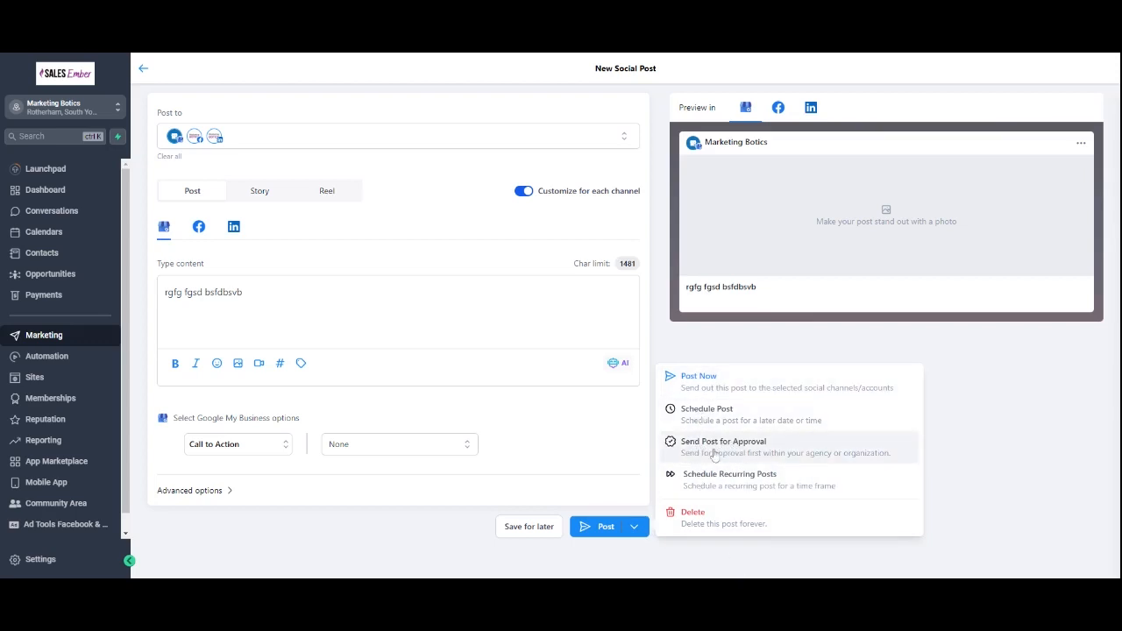
pyautogui.click(735, 478)
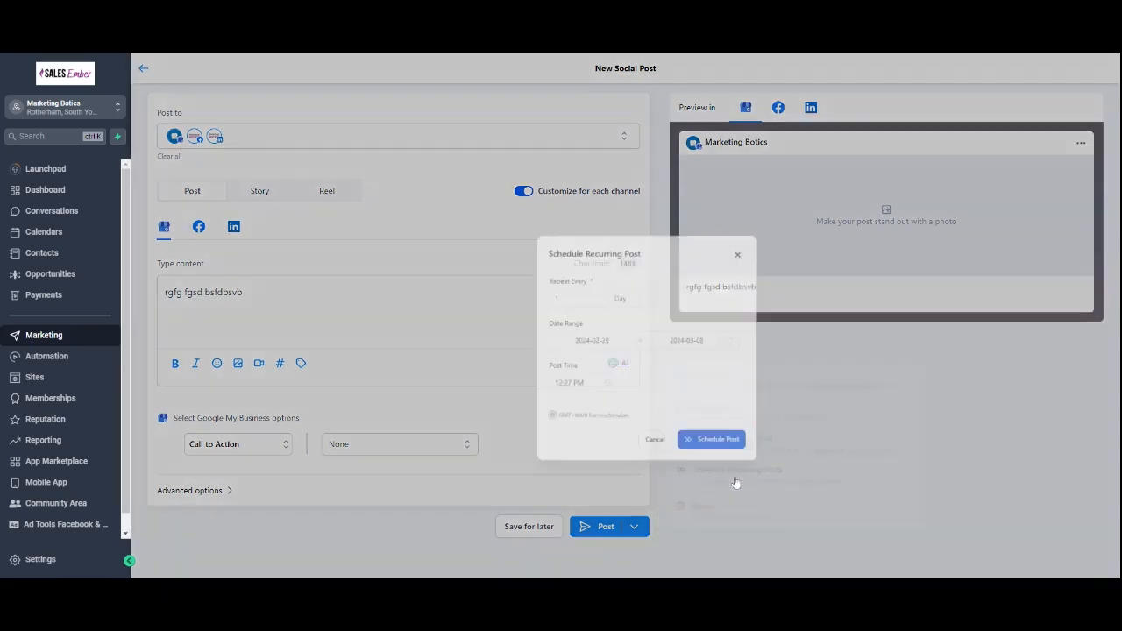
pyautogui.click(600, 253)
pyautogui.click(613, 324)
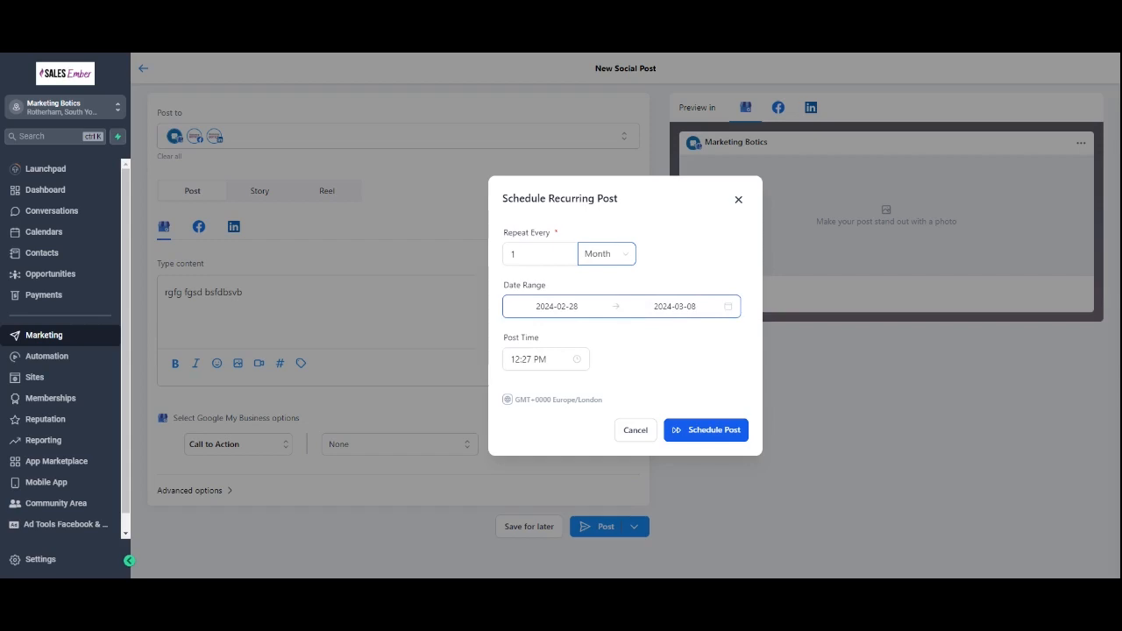
# Step: Try to pick a recurring date range in July 2028
pyautogui.click(558, 306)
pyautogui.click(810, 333)
pyautogui.click(811, 333)
pyautogui.click(810, 333)
pyautogui.click(810, 334)
pyautogui.click(827, 333)
pyautogui.click(827, 333)
pyautogui.click(827, 333)
pyautogui.click(827, 333)
pyautogui.click(778, 409)
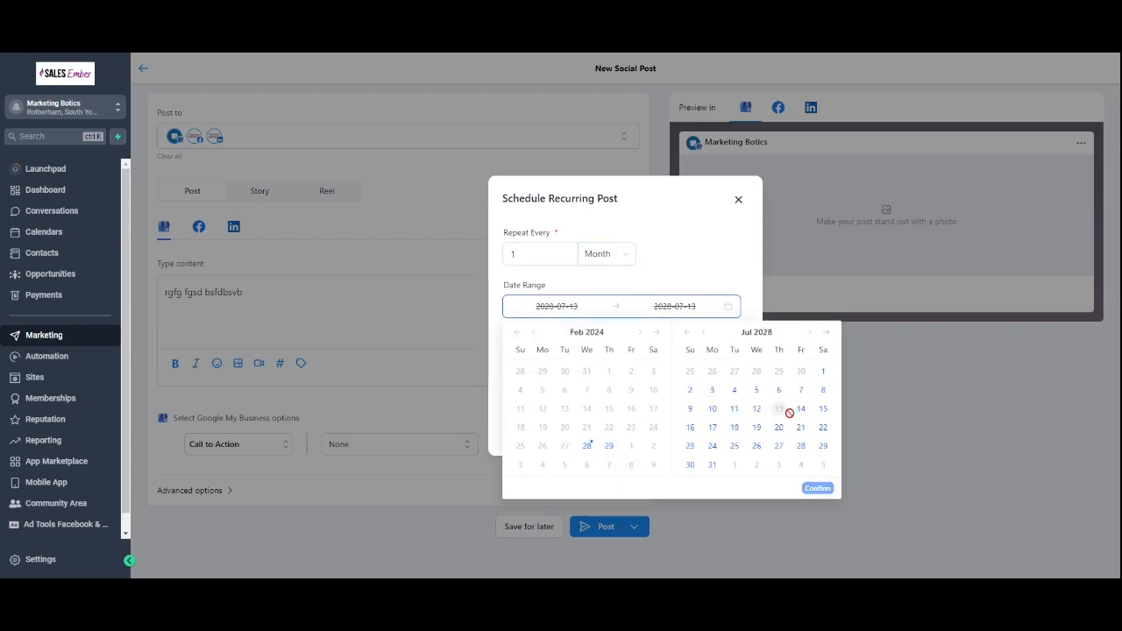
pyautogui.click(800, 409)
pyautogui.click(695, 249)
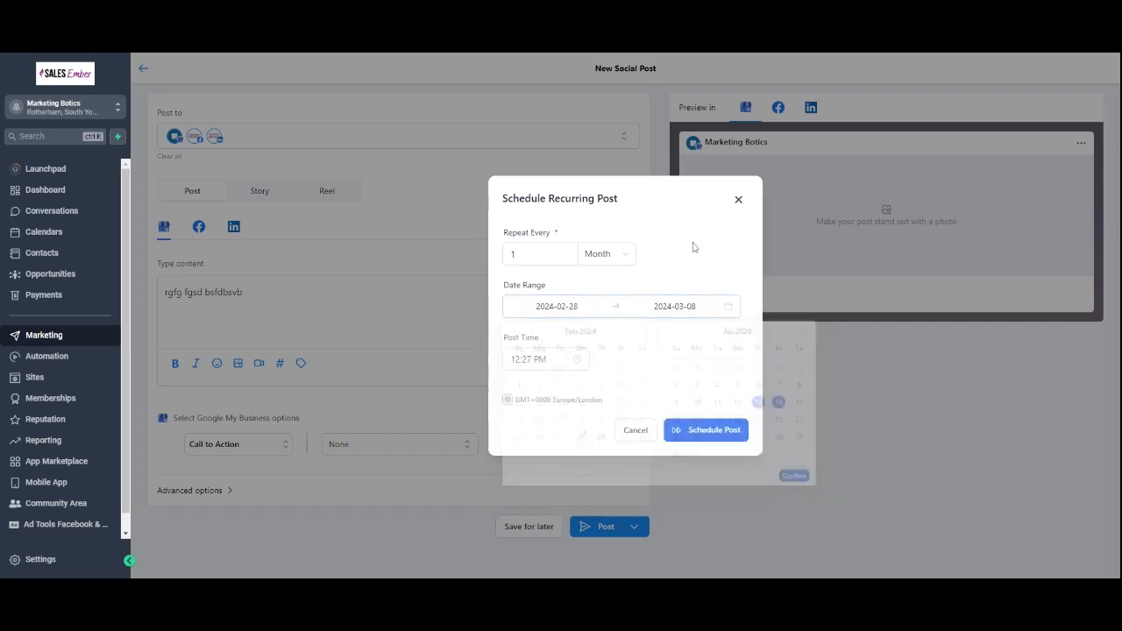
# Step: Try setting the recurring date range from 29 February 2024 to 22 March 2029
pyautogui.click(688, 307)
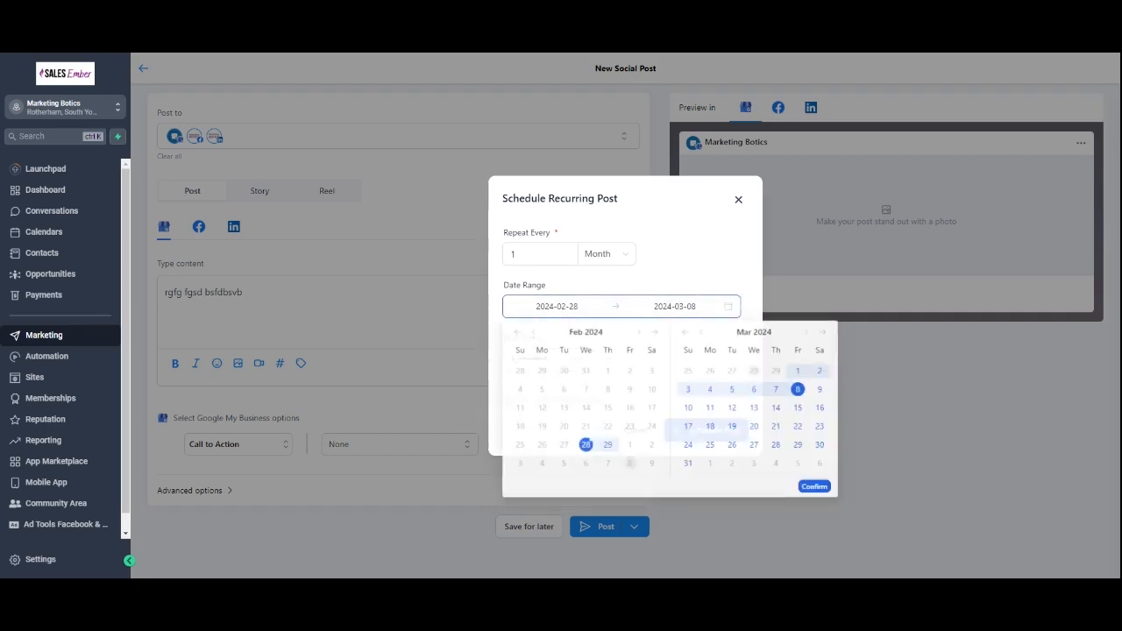
pyautogui.click(827, 333)
pyautogui.click(827, 333)
pyautogui.click(827, 333)
pyautogui.click(827, 333)
pyautogui.click(827, 333)
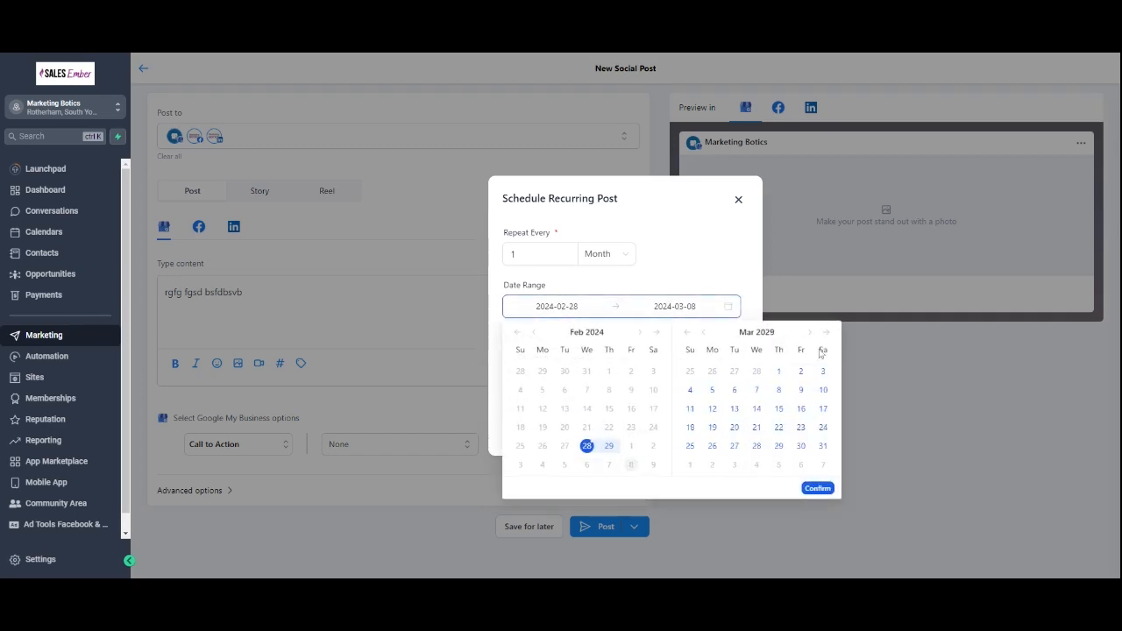
pyautogui.click(779, 408)
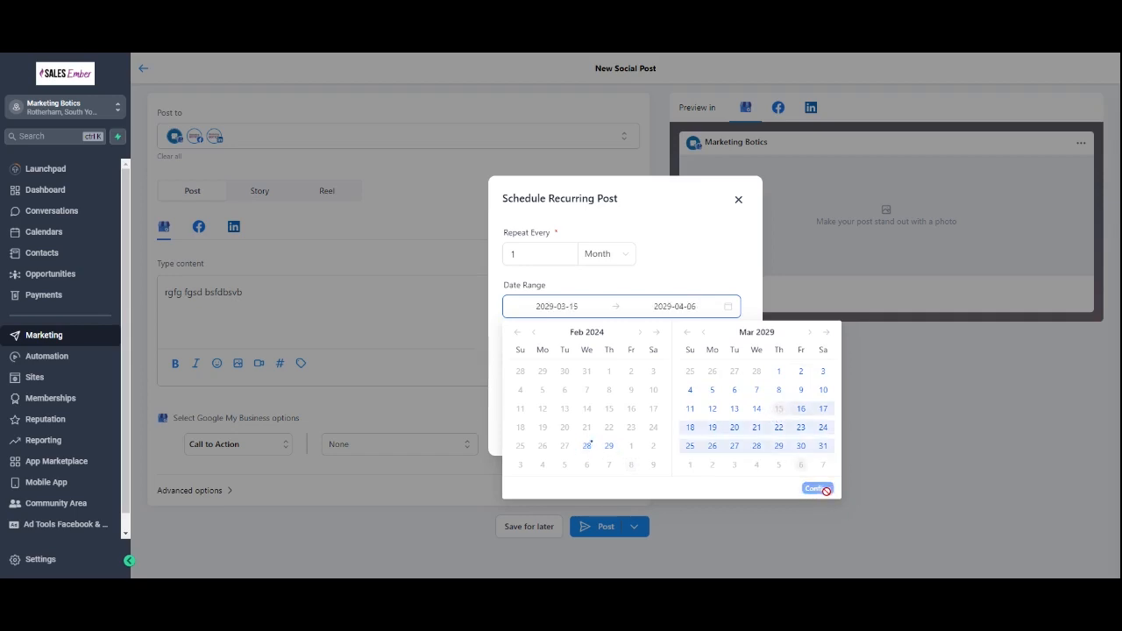
pyautogui.click(801, 409)
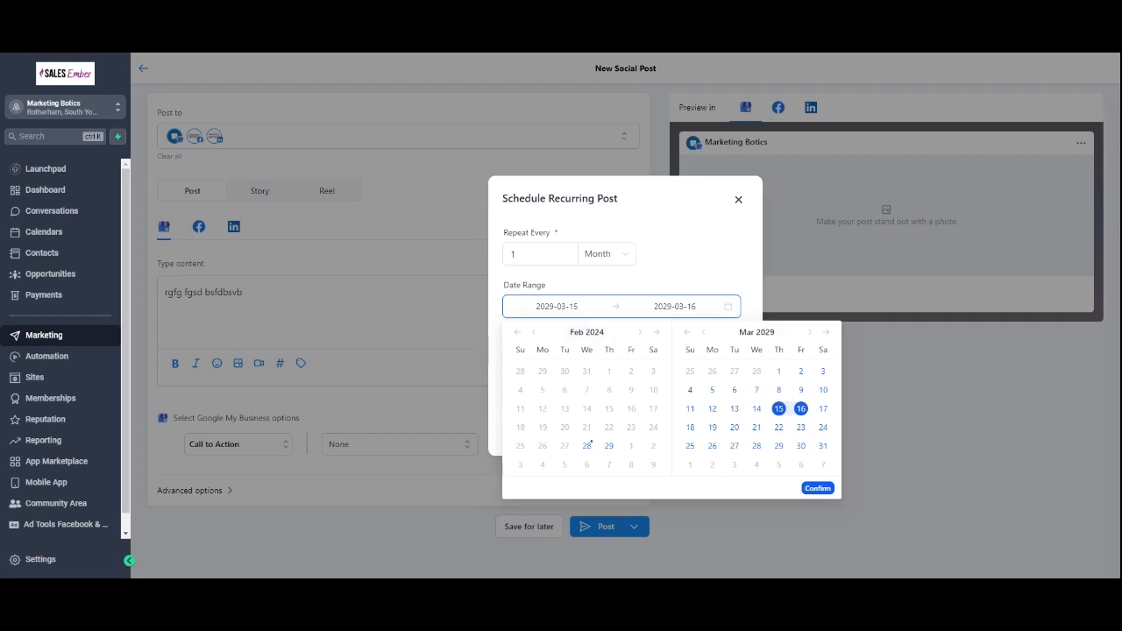
pyautogui.click(586, 446)
pyautogui.click(610, 446)
pyautogui.click(612, 451)
pyautogui.click(779, 430)
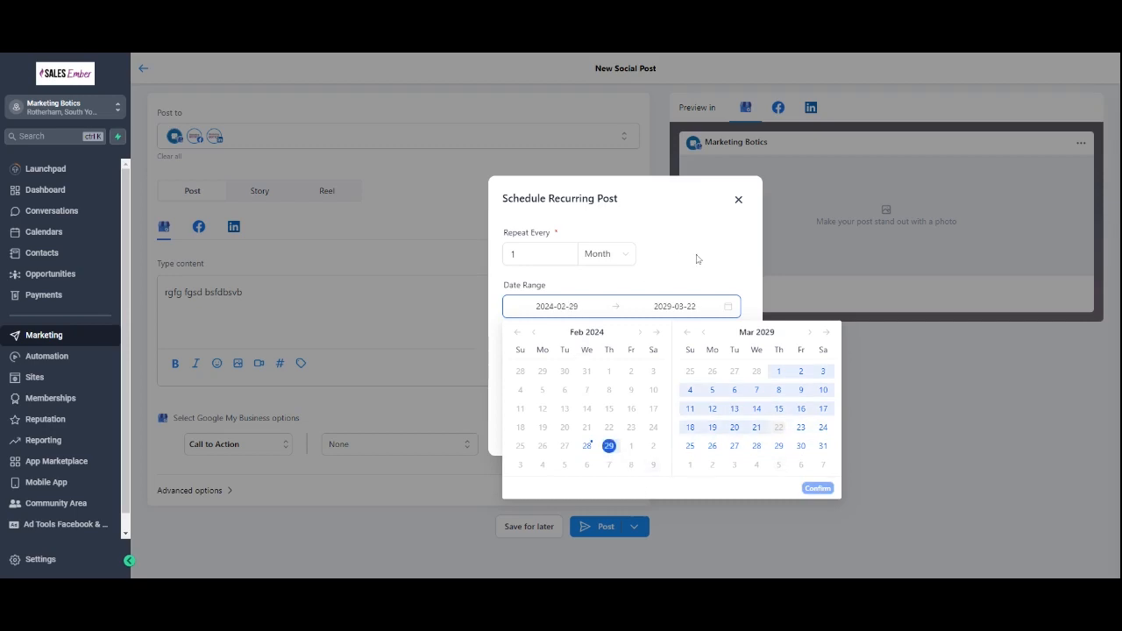
pyautogui.click(858, 434)
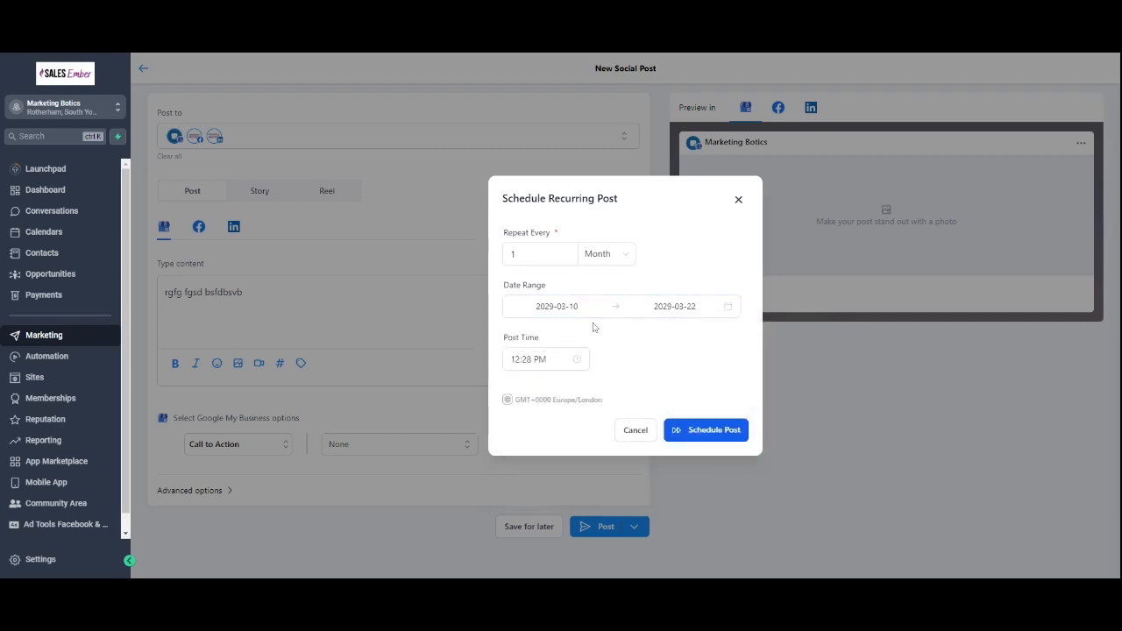
# Step: Set the recurring date range from 5 March 2024 to 27 April 2029, confirm, and close the scheduling dialog
pyautogui.click(536, 306)
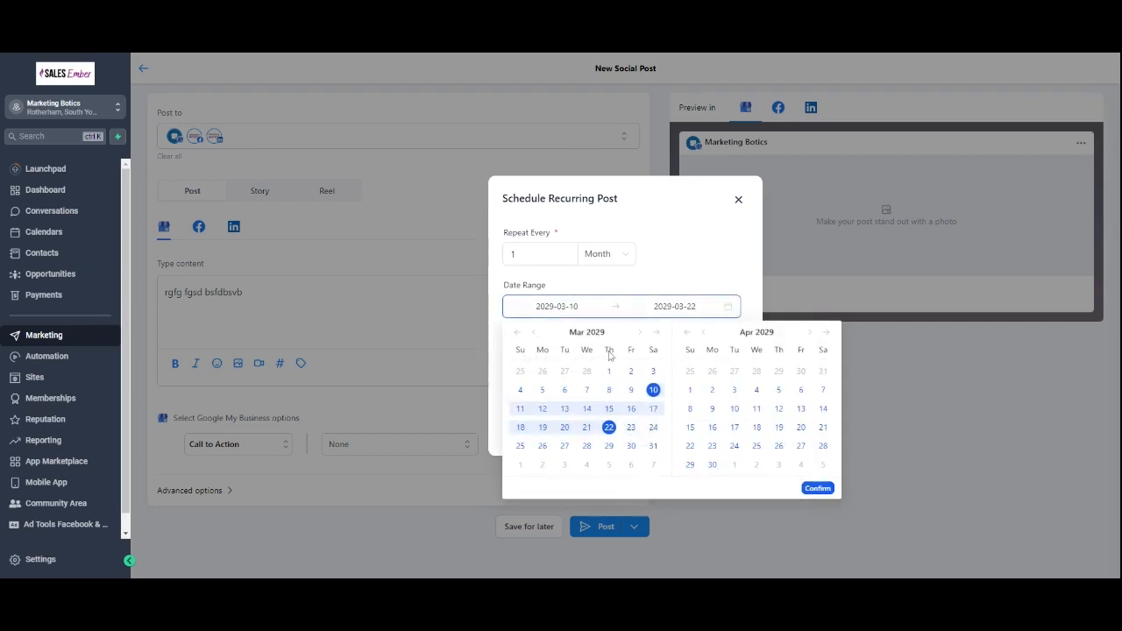
pyautogui.click(517, 335)
pyautogui.click(518, 335)
pyautogui.click(517, 335)
pyautogui.click(518, 335)
pyautogui.click(517, 335)
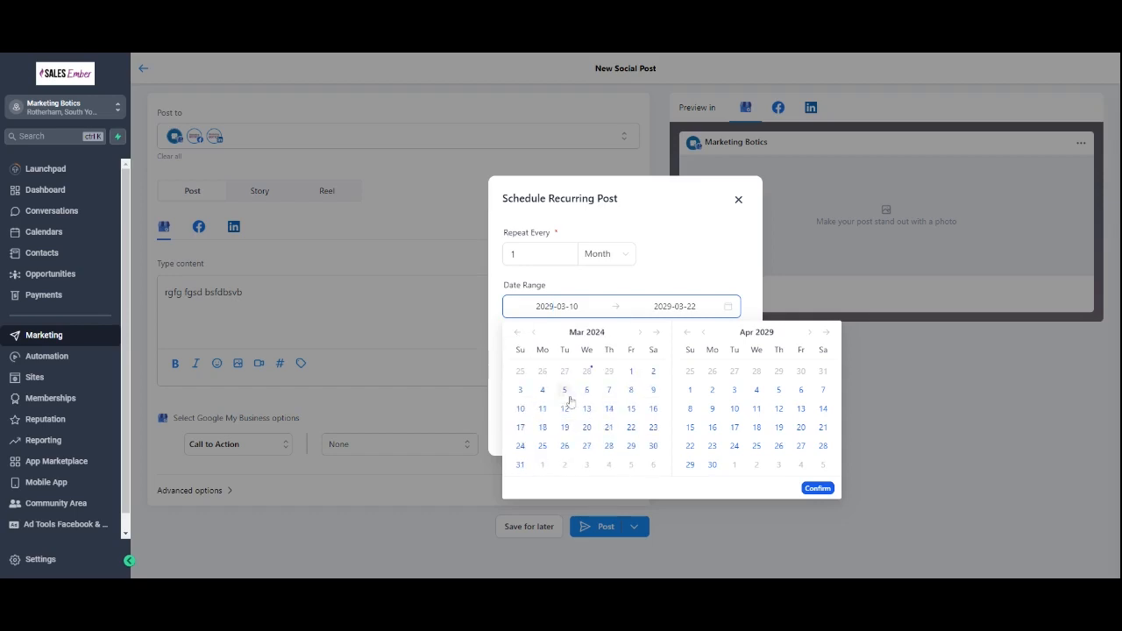
pyautogui.click(565, 392)
pyautogui.click(801, 446)
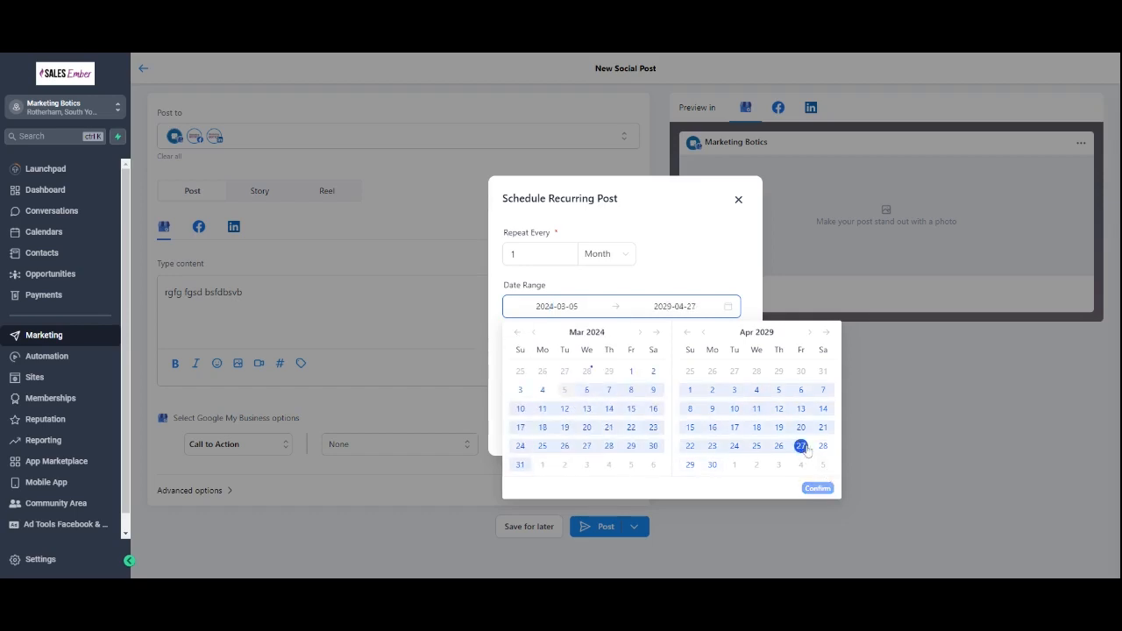
pyautogui.click(808, 488)
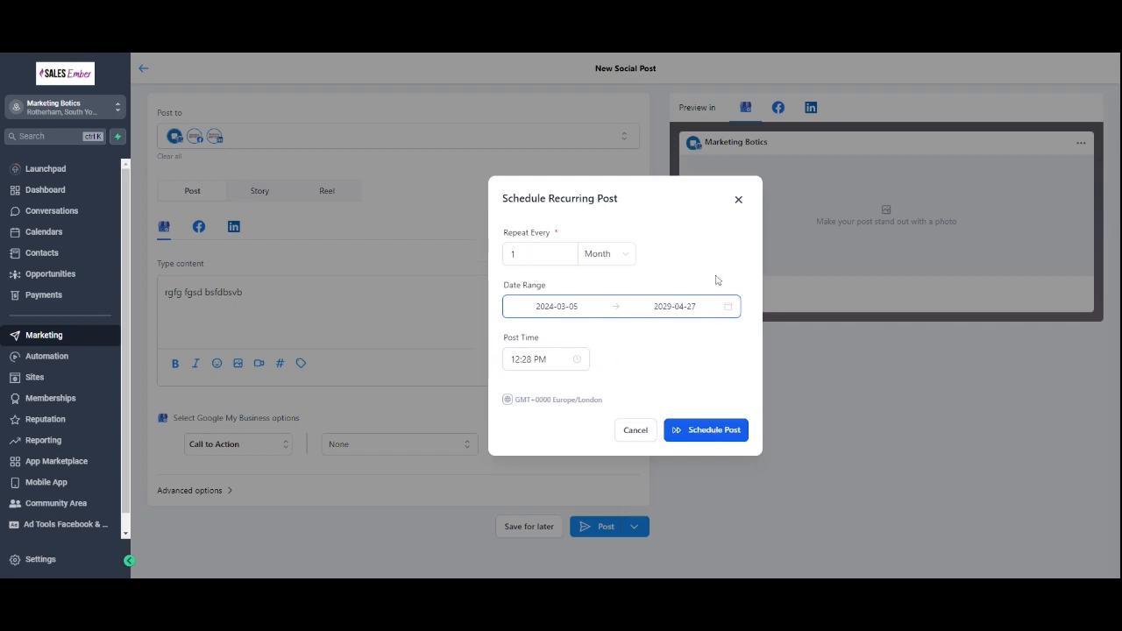
pyautogui.click(738, 200)
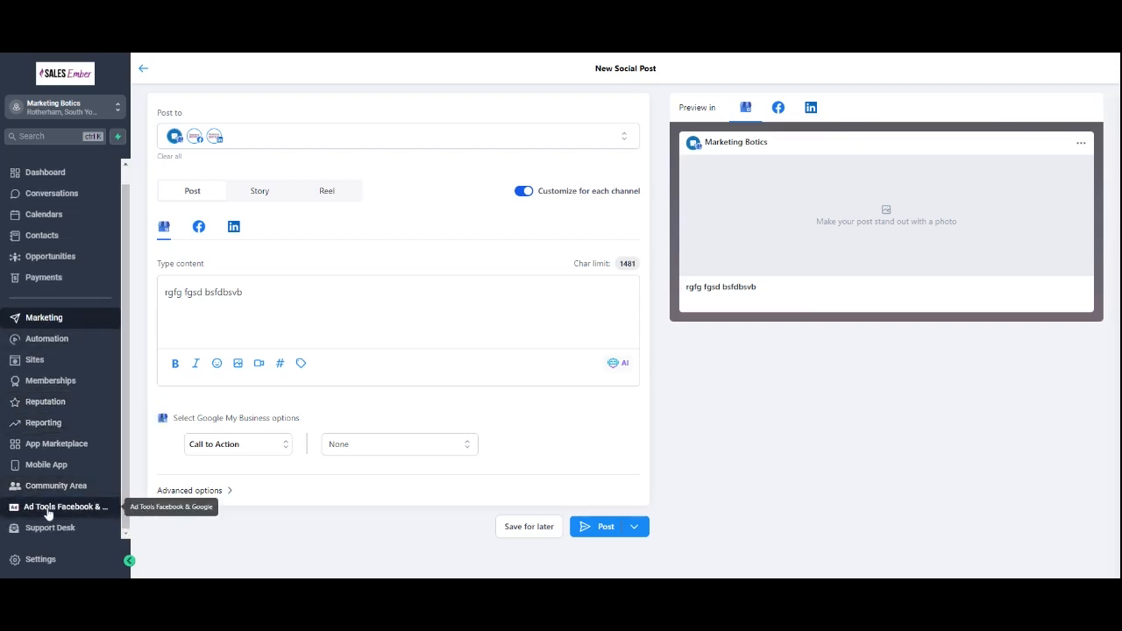
# Step: Set up Ad Tools with the business name Marketing Botics and connect the Facebook account
pyautogui.click(75, 515)
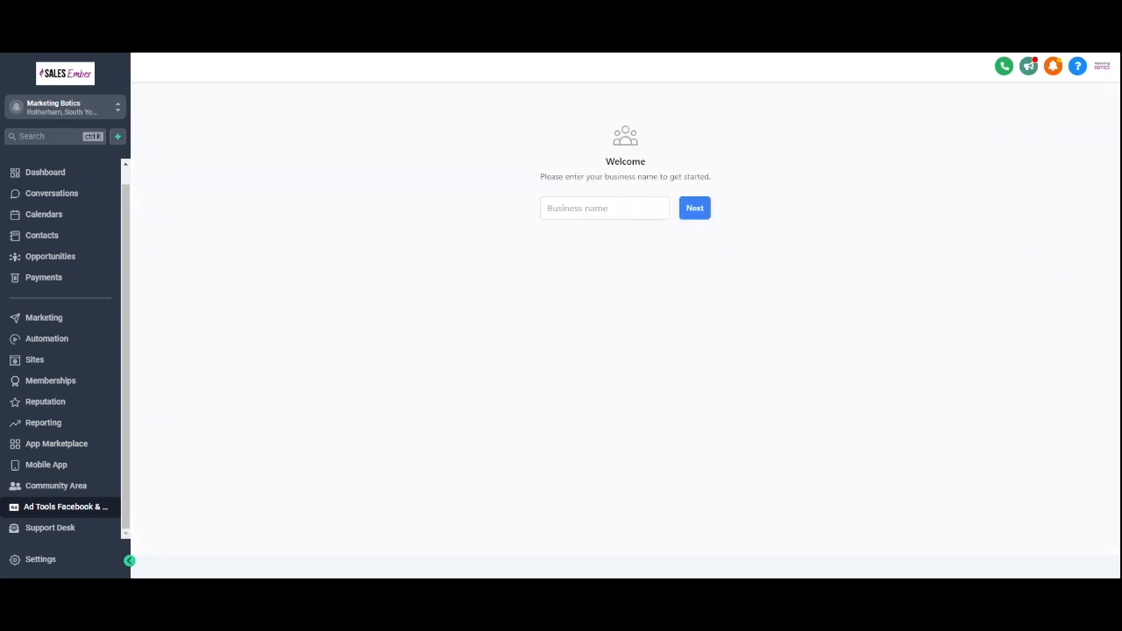
pyautogui.click(605, 209)
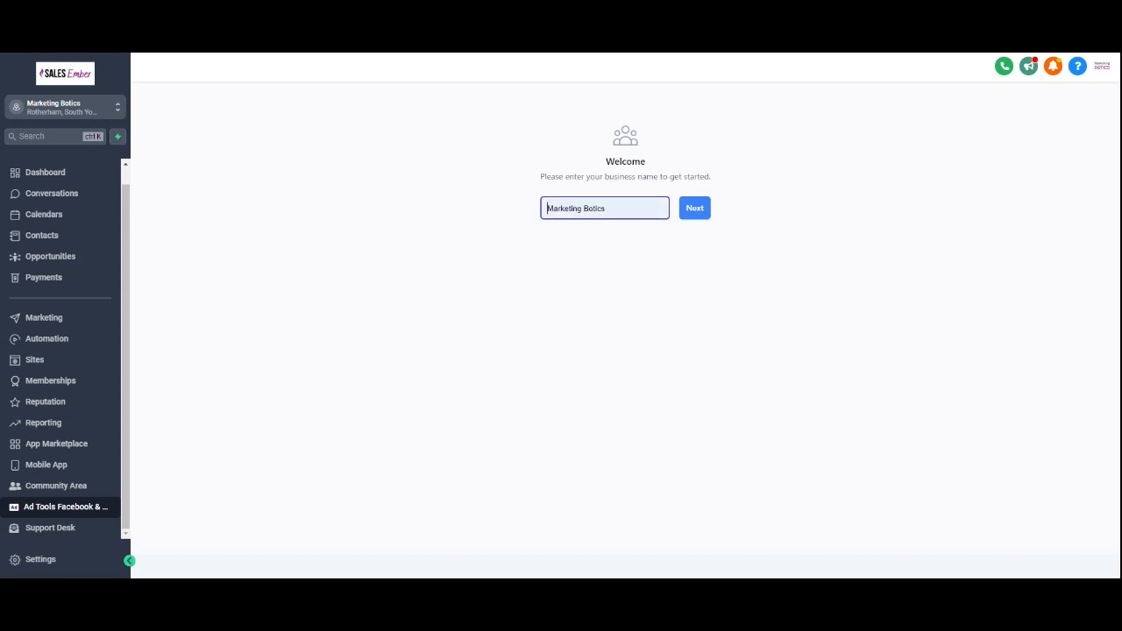
pyautogui.click(607, 235)
pyautogui.click(695, 217)
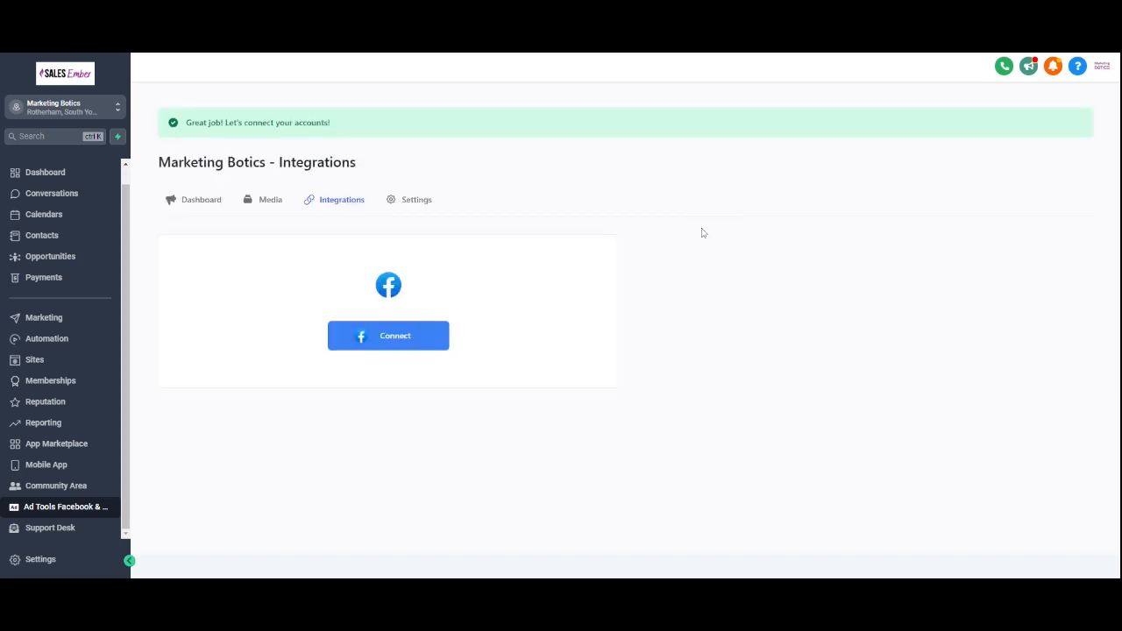
pyautogui.click(393, 344)
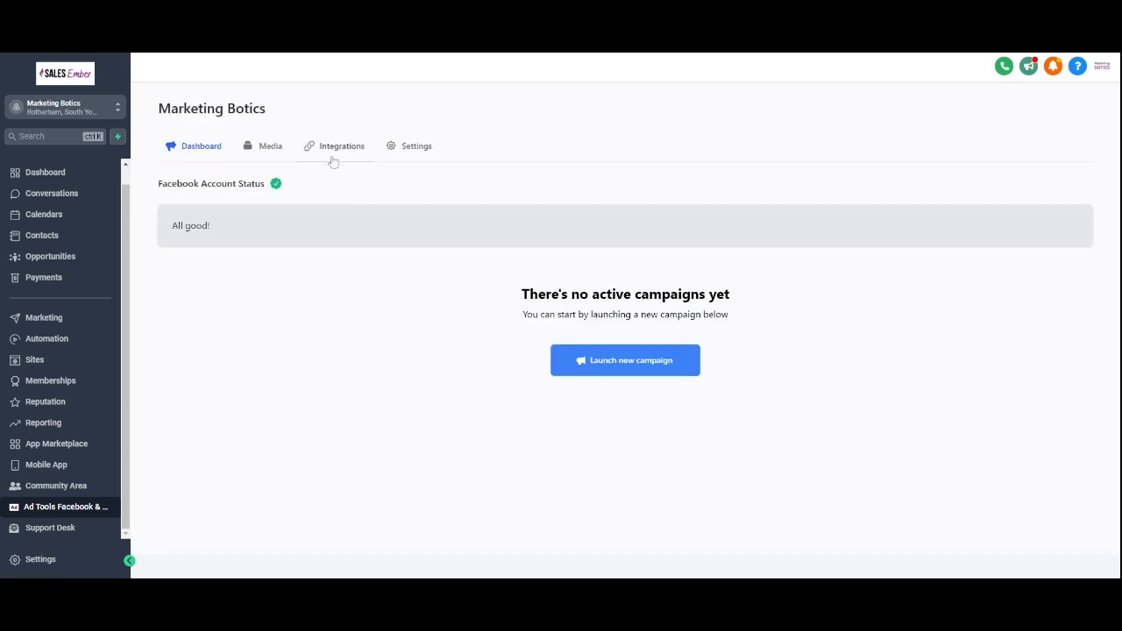
# Step: Launch a new campaign using the first Automated Business Platforms template from the Agencies (SaaS/SMMA) Copy category
pyautogui.click(631, 371)
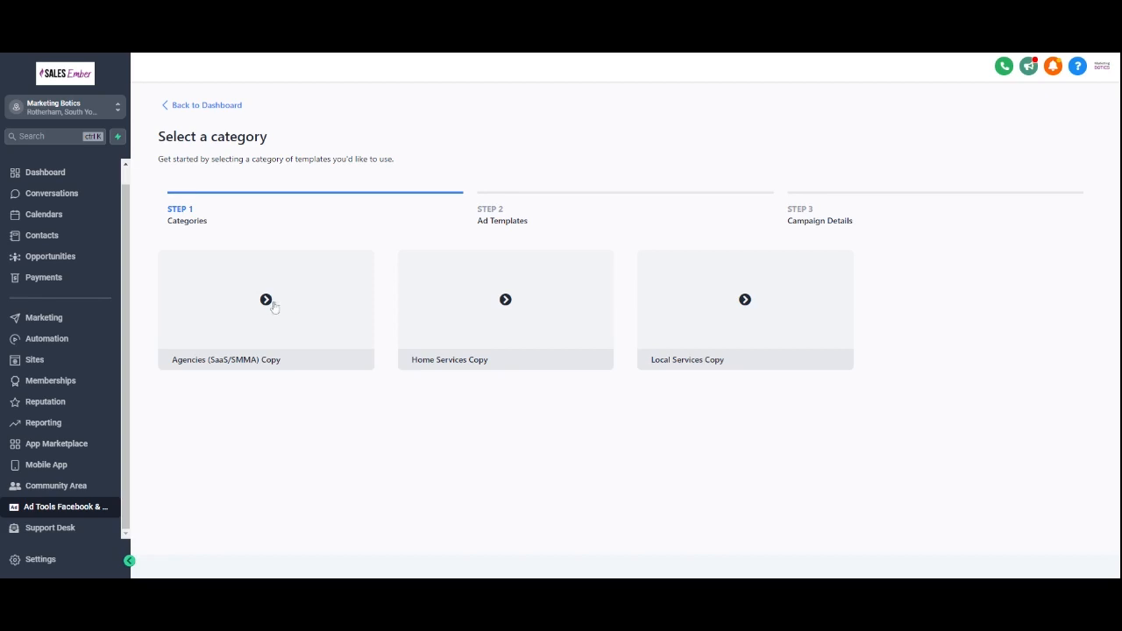
pyautogui.click(281, 333)
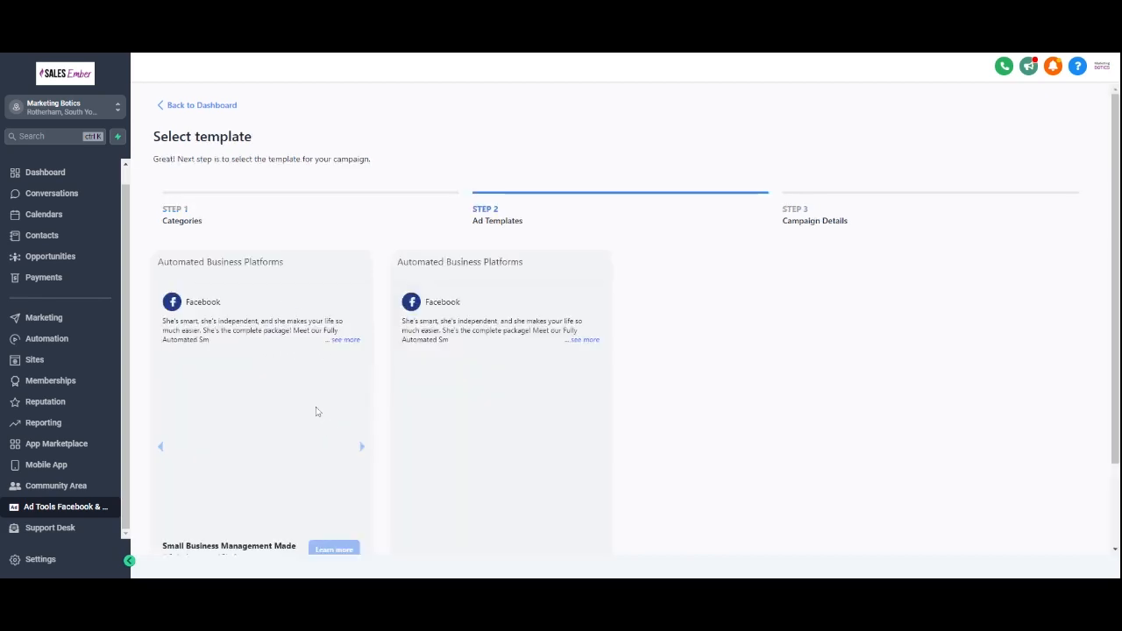
pyautogui.scroll(-1, 291, 394)
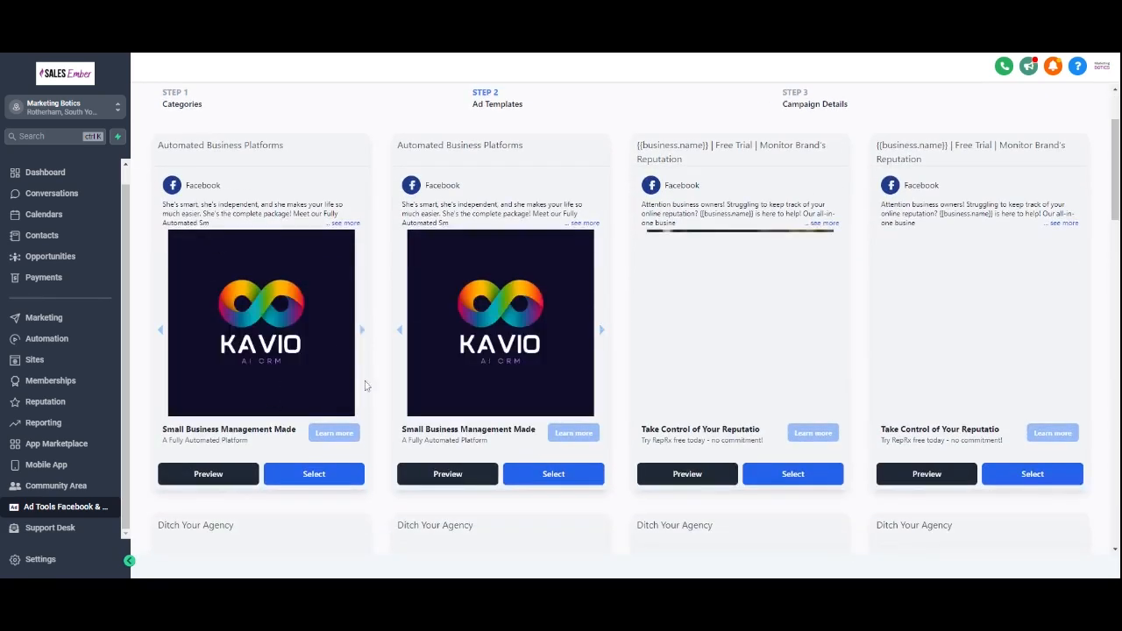
pyautogui.click(304, 475)
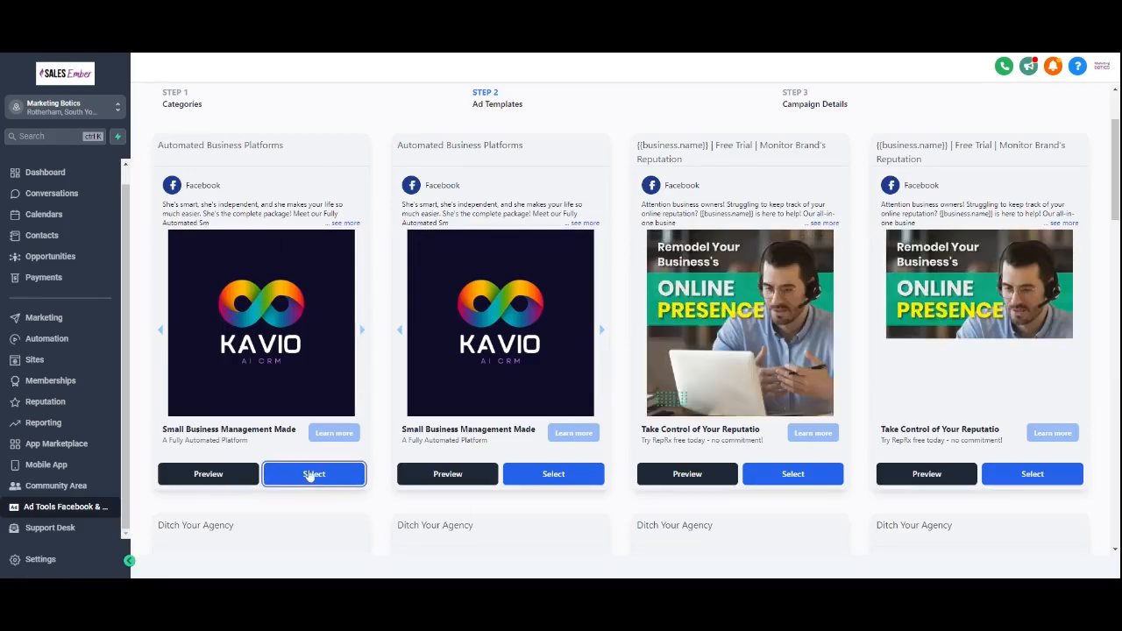
# Step: Open the campaign's optional info and expand the Ad Media and Ad Text sections to review them
pyautogui.scroll(-1, 336, 447)
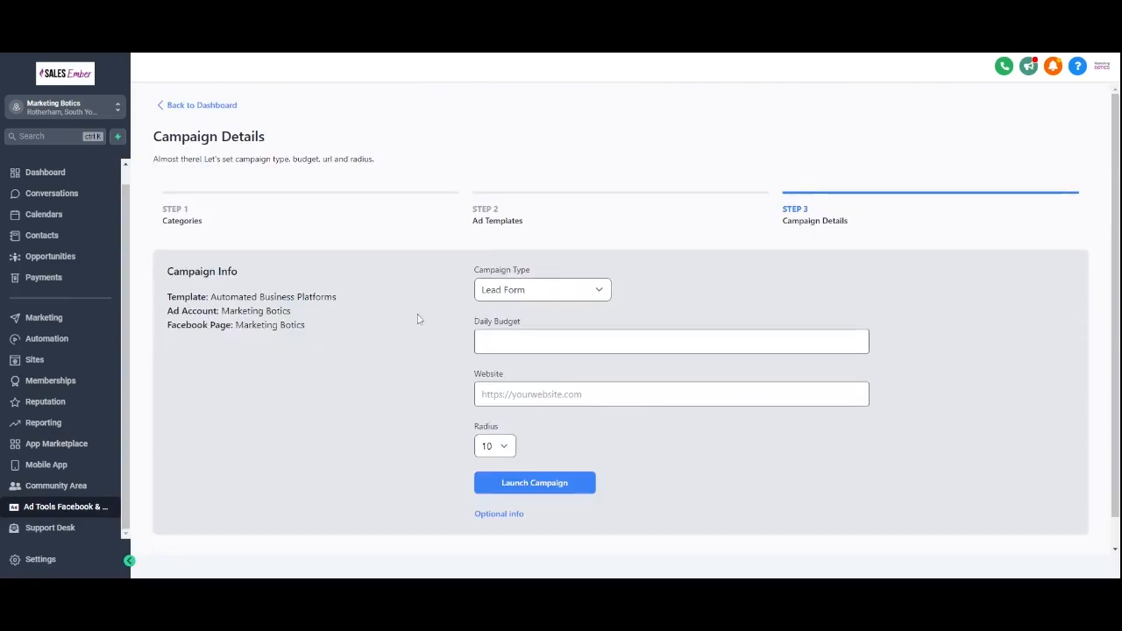
pyautogui.click(530, 292)
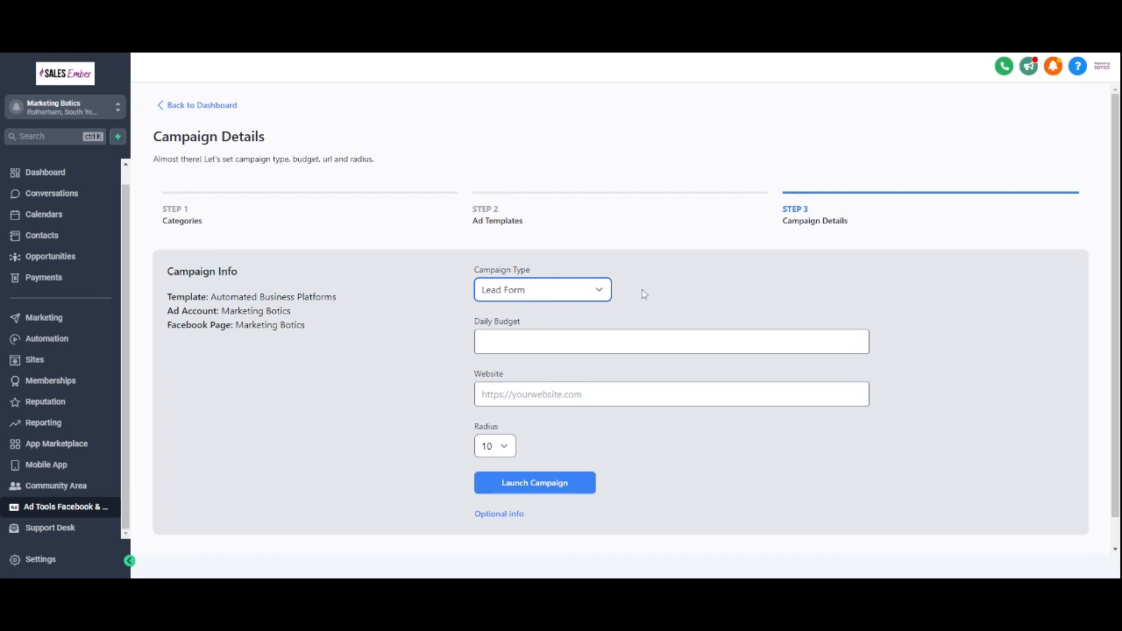
pyautogui.click(513, 515)
pyautogui.scroll(-4, 601, 473)
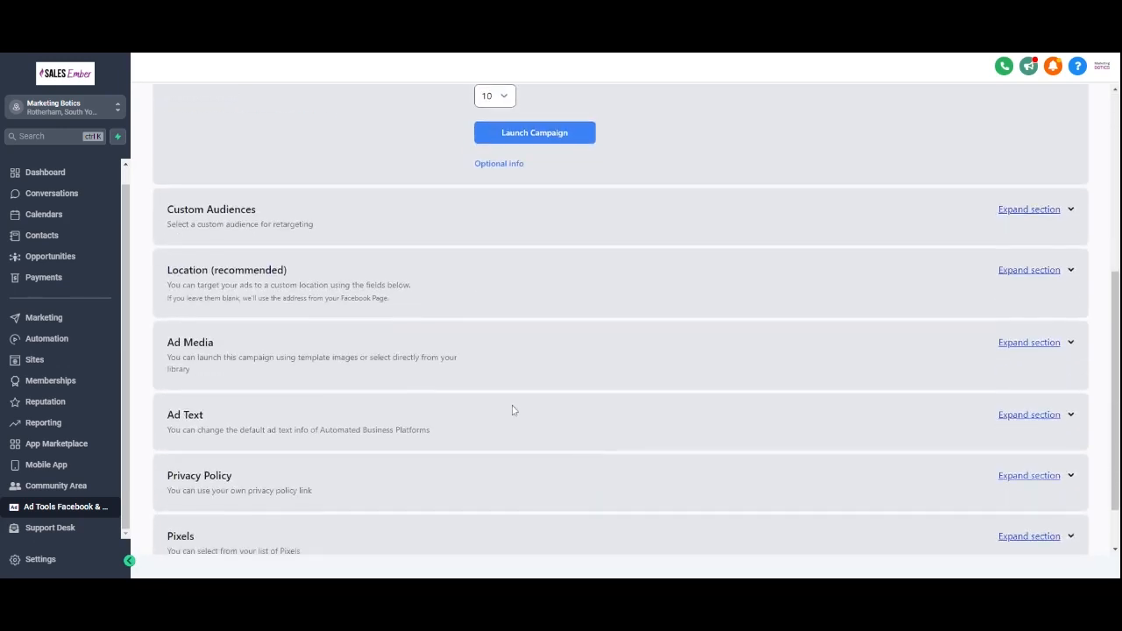
pyautogui.scroll(-1, 289, 254)
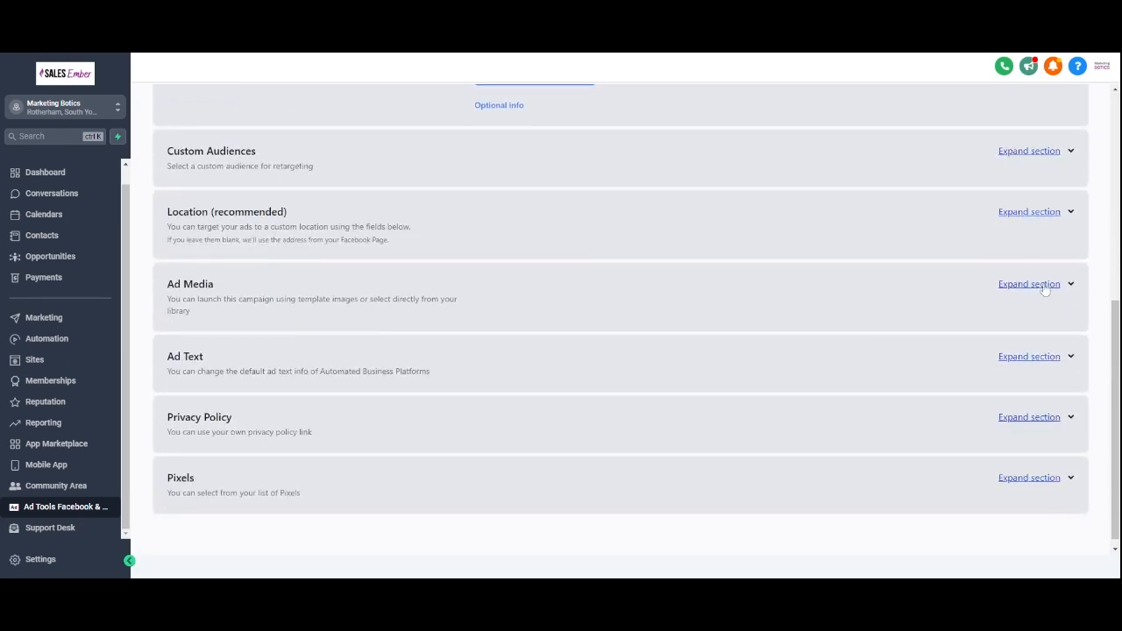
pyautogui.click(1044, 286)
pyautogui.scroll(-1, 592, 319)
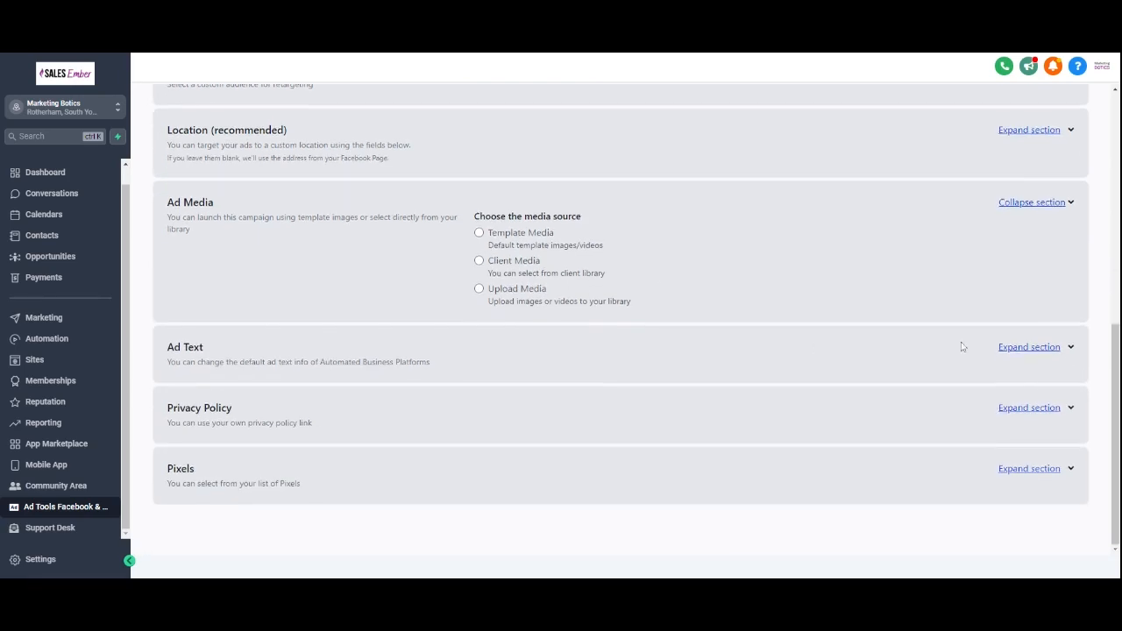
pyautogui.click(1026, 352)
# Step: Choose Upload Media as the ad media source and close the media type dialog
pyautogui.scroll(-2, 558, 367)
pyautogui.scroll(-3, 558, 367)
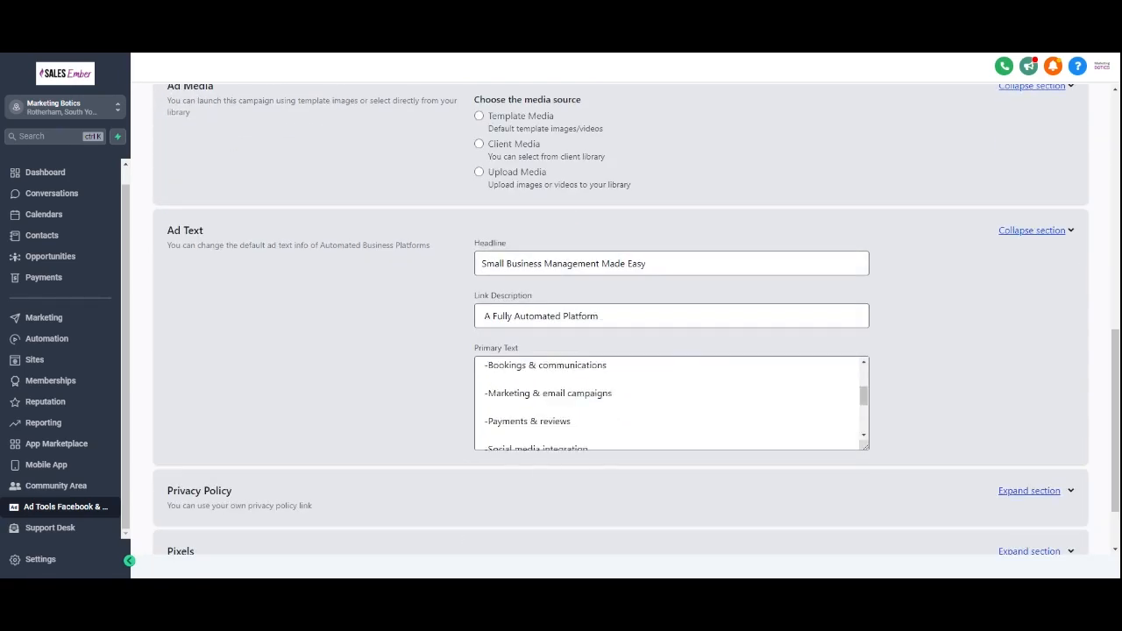
pyautogui.scroll(4, 383, 363)
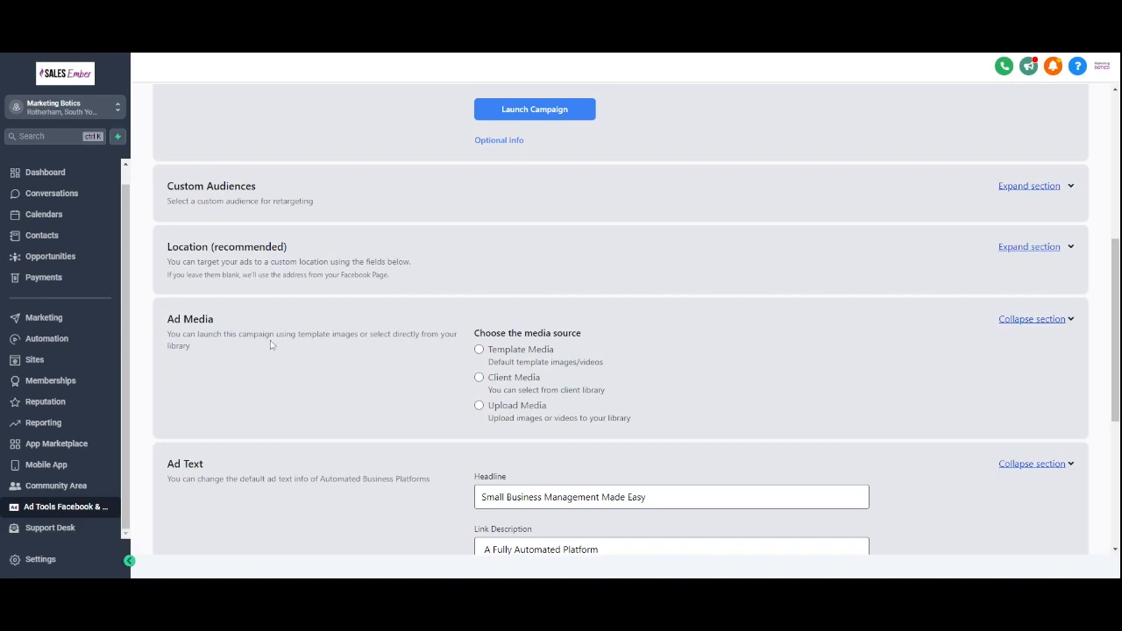
pyautogui.click(479, 408)
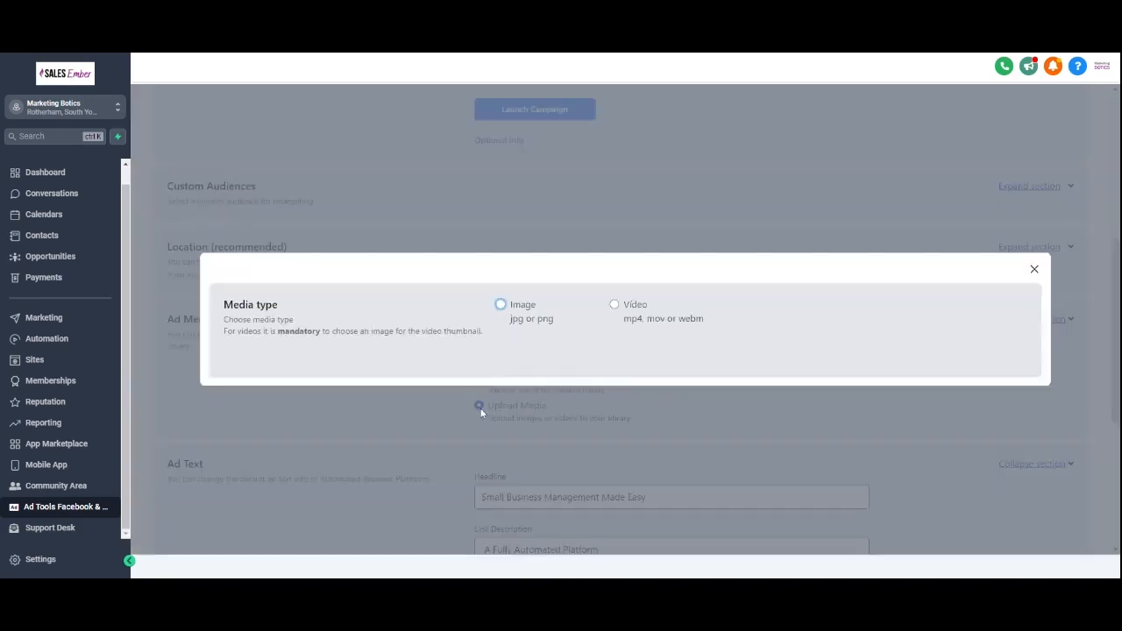
pyautogui.click(1034, 270)
# Step: Return to the Ad Tools dashboard without launching the campaign
pyautogui.scroll(2, 666, 348)
pyautogui.scroll(-5, 666, 348)
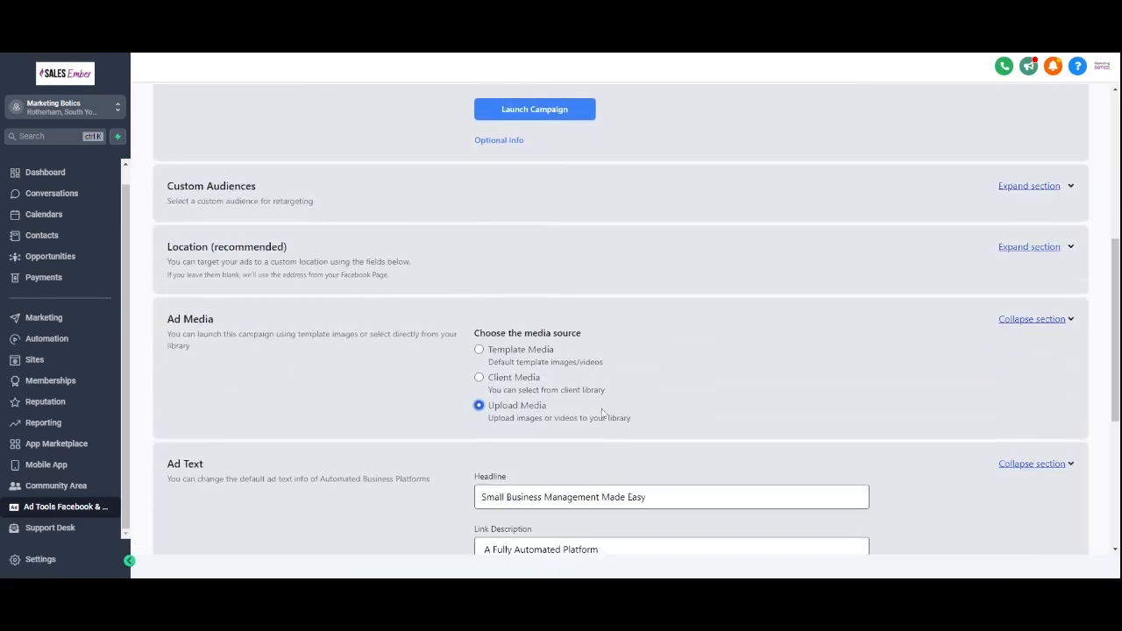
pyautogui.scroll(8, 538, 295)
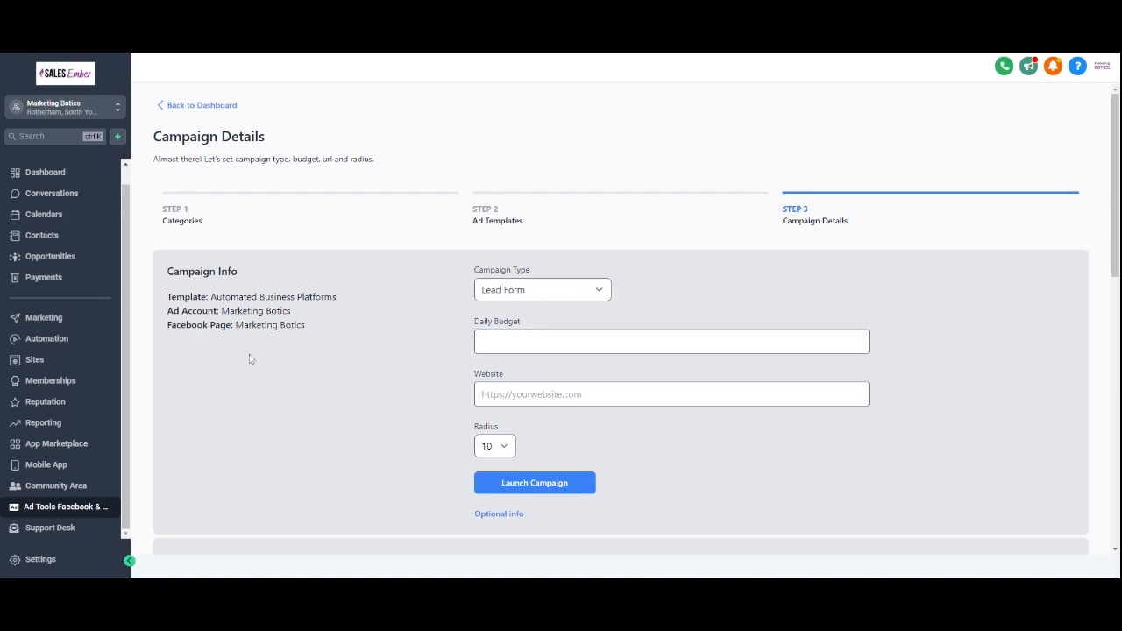
pyautogui.click(172, 107)
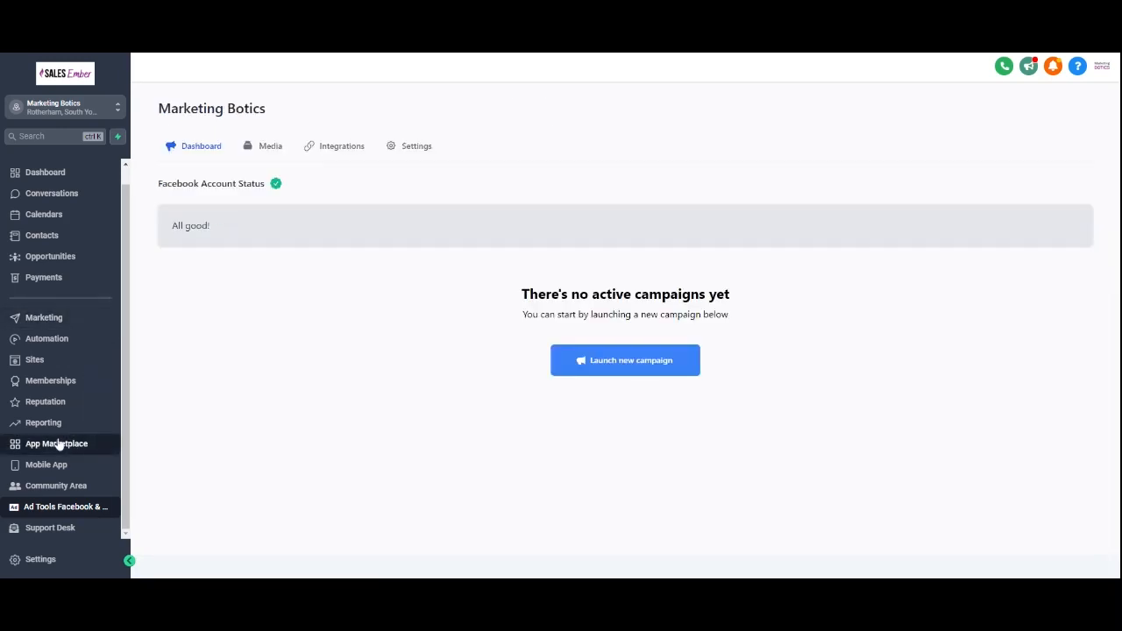
# Step: Open the account settings' Integrations page and view the Facebook Form Fields Mapping
pyautogui.click(54, 564)
pyautogui.scroll(-3, 61, 427)
pyautogui.scroll(-2, 63, 434)
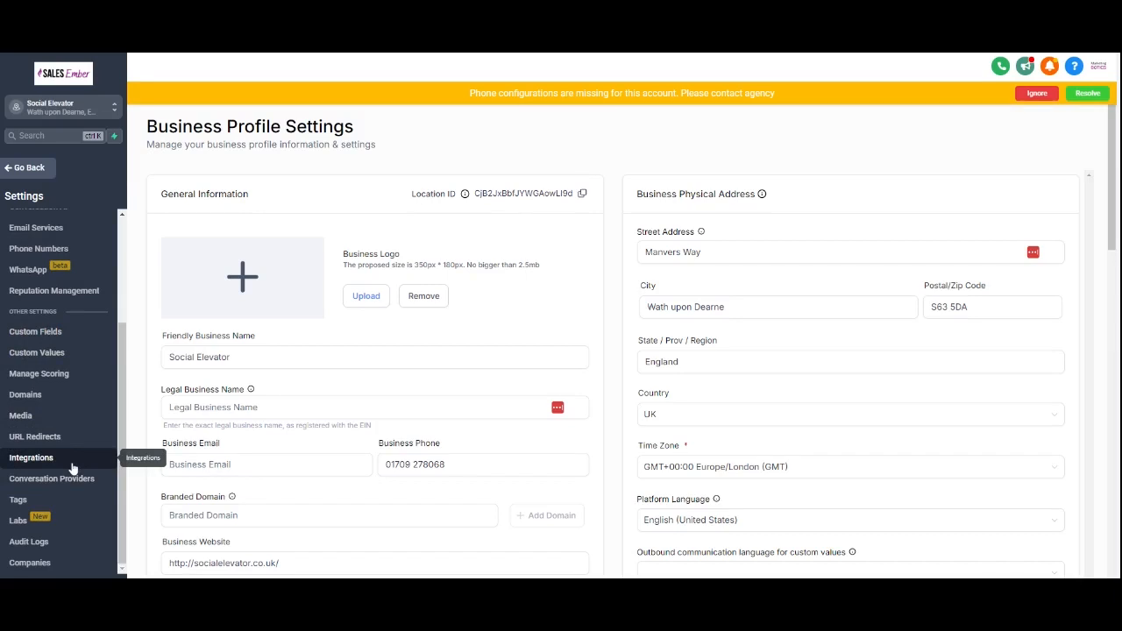
pyautogui.click(74, 469)
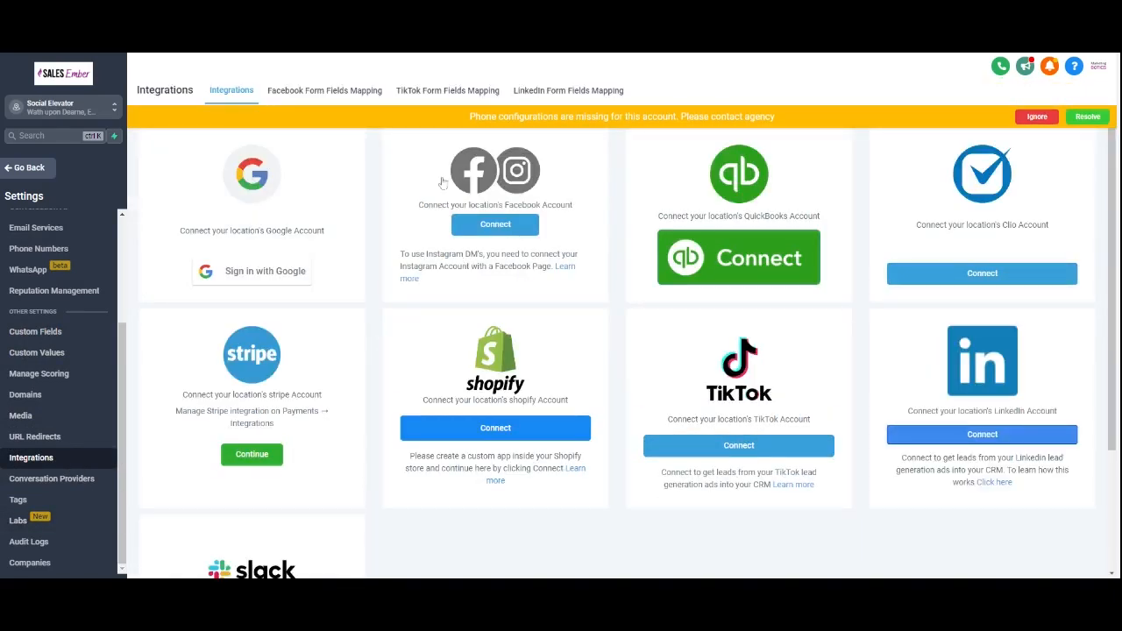
pyautogui.click(322, 95)
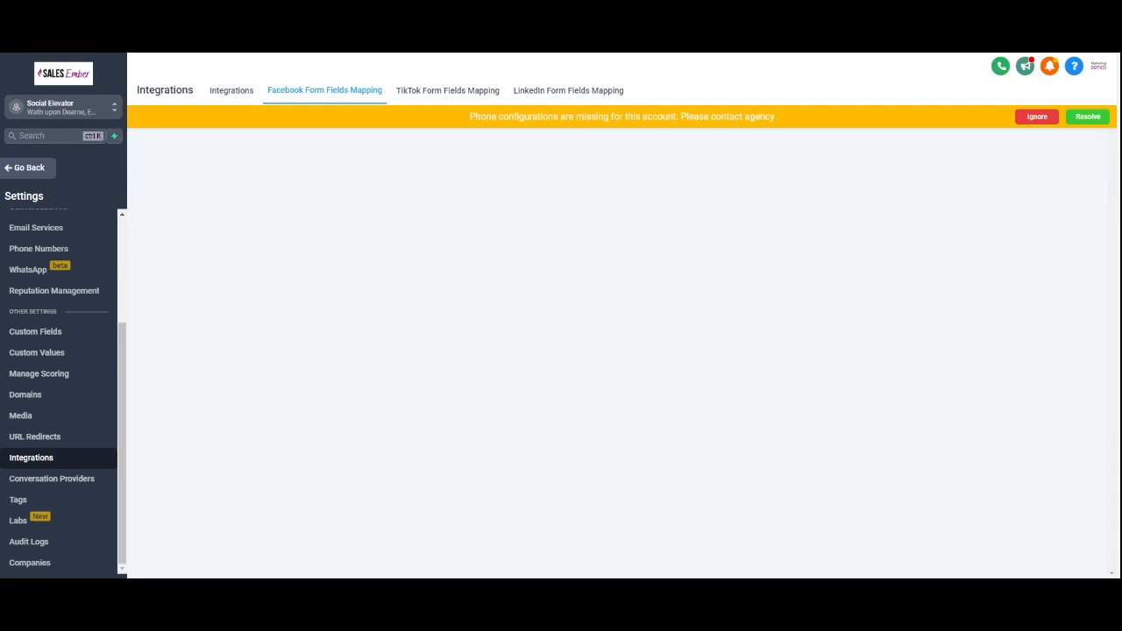
# Step: Go back to the Social Planner under Marketing and review its social account options
pyautogui.click(40, 167)
pyautogui.click(57, 335)
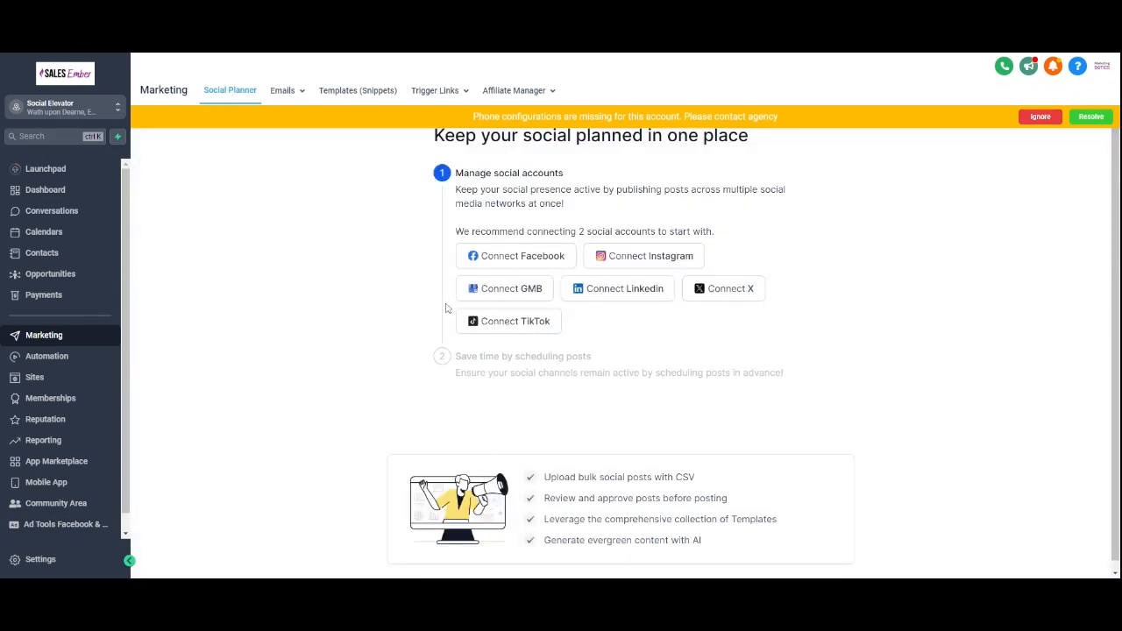
pyautogui.scroll(-1, 447, 307)
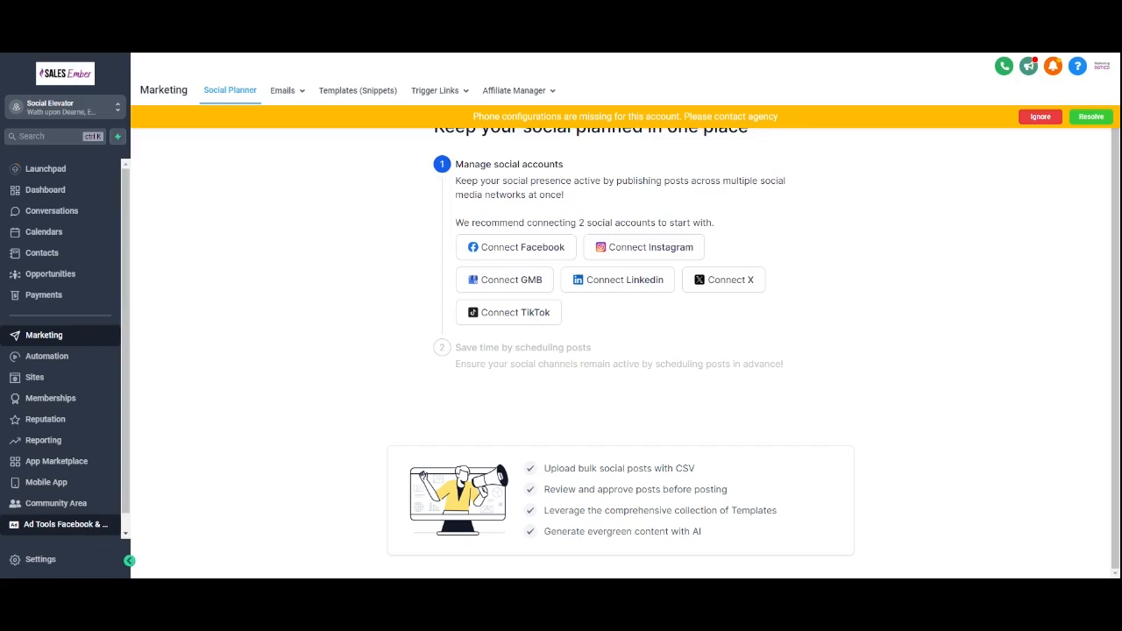
pyautogui.scroll(-1, 88, 508)
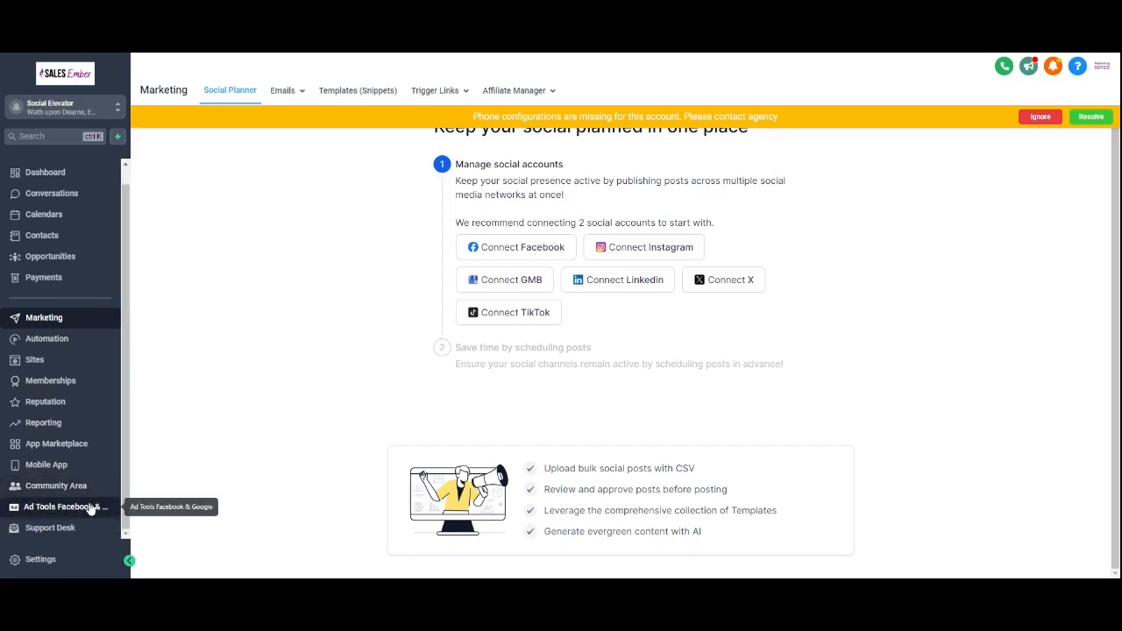
# Step: Open settings, dismiss the phone configuration banner, and open the Integrations page
pyautogui.click(65, 559)
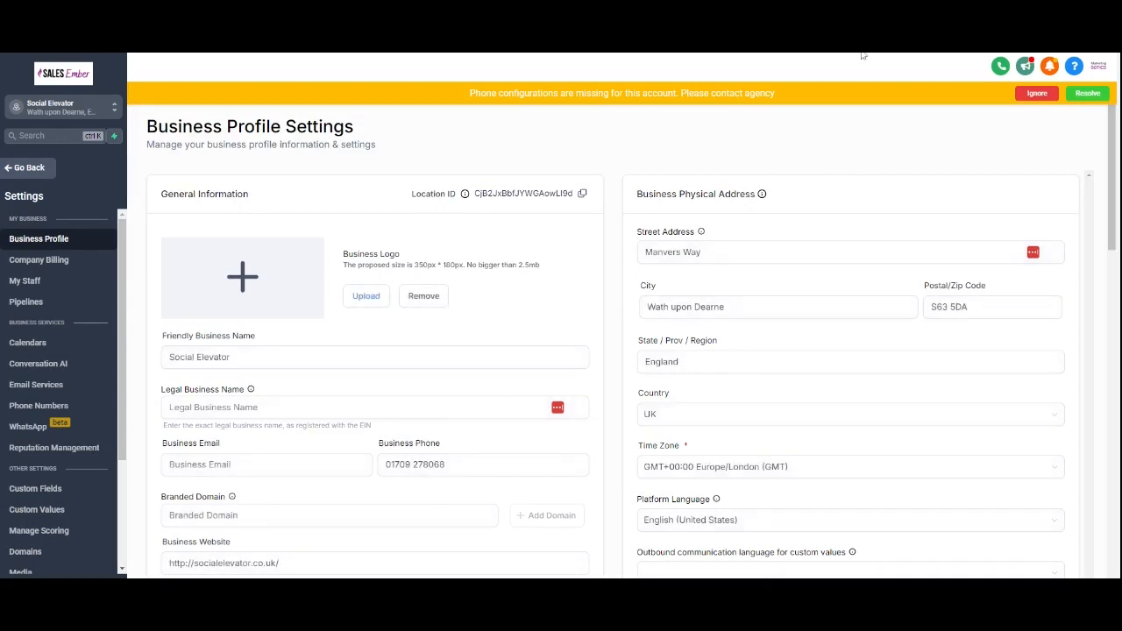
pyautogui.click(1037, 93)
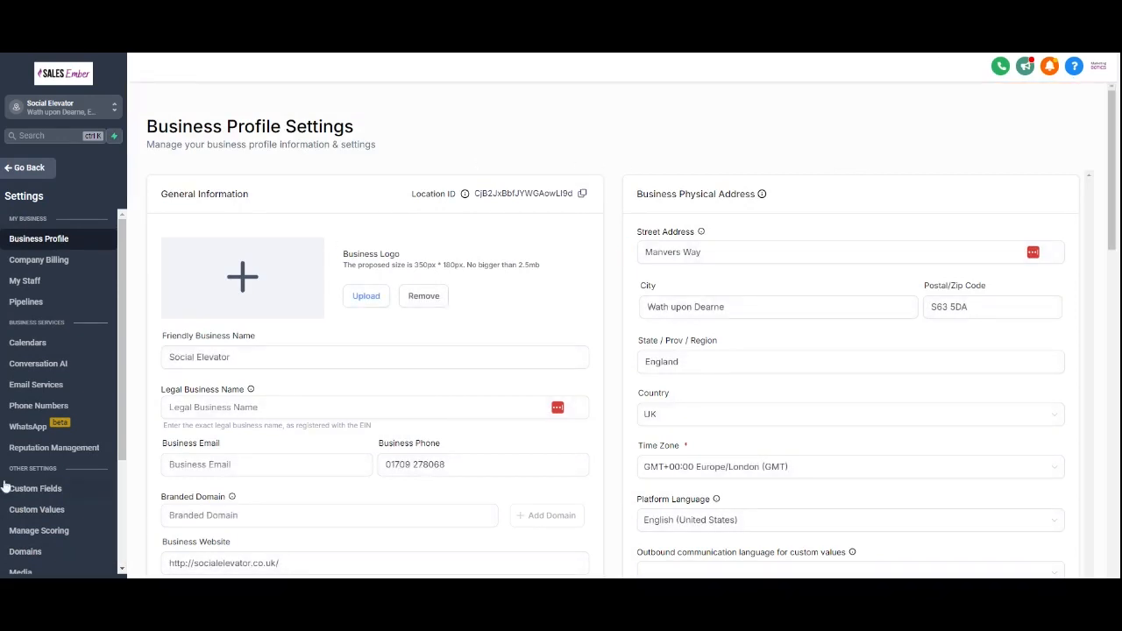
pyautogui.scroll(-4, 35, 473)
pyautogui.click(31, 458)
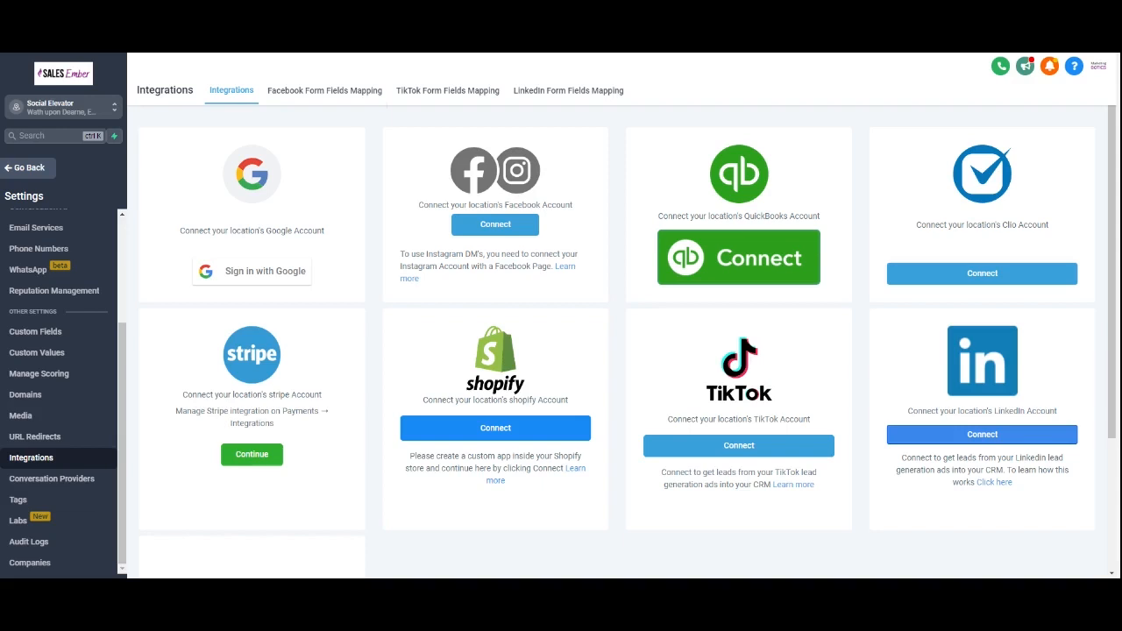
# Step: Leave settings, open the contacts list, and sort it by email
pyautogui.click(46, 168)
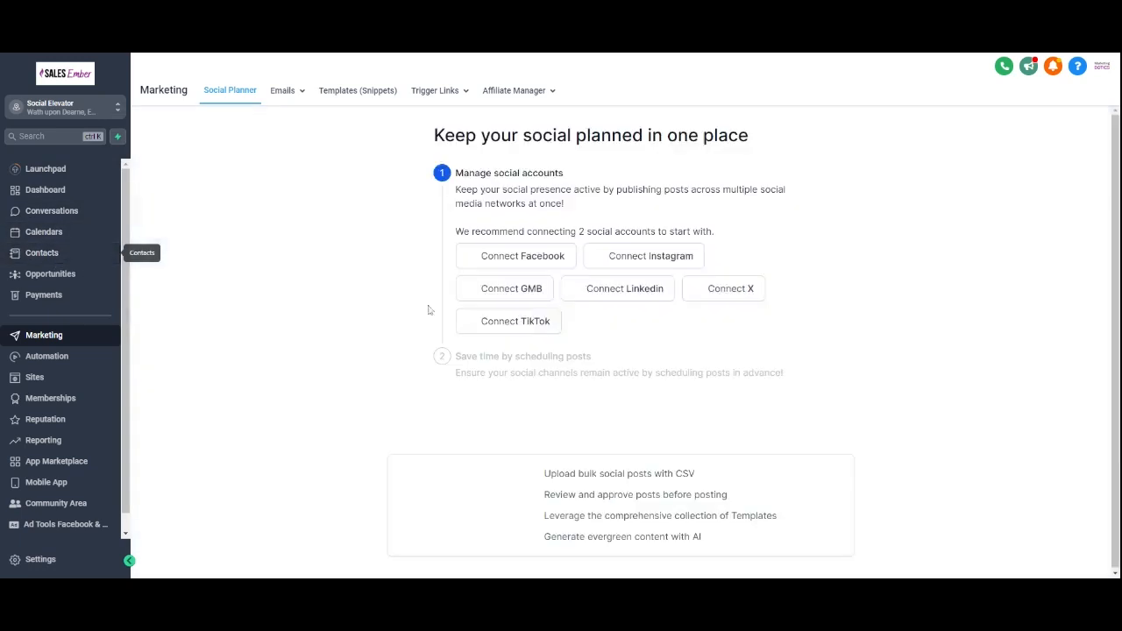
pyautogui.click(41, 252)
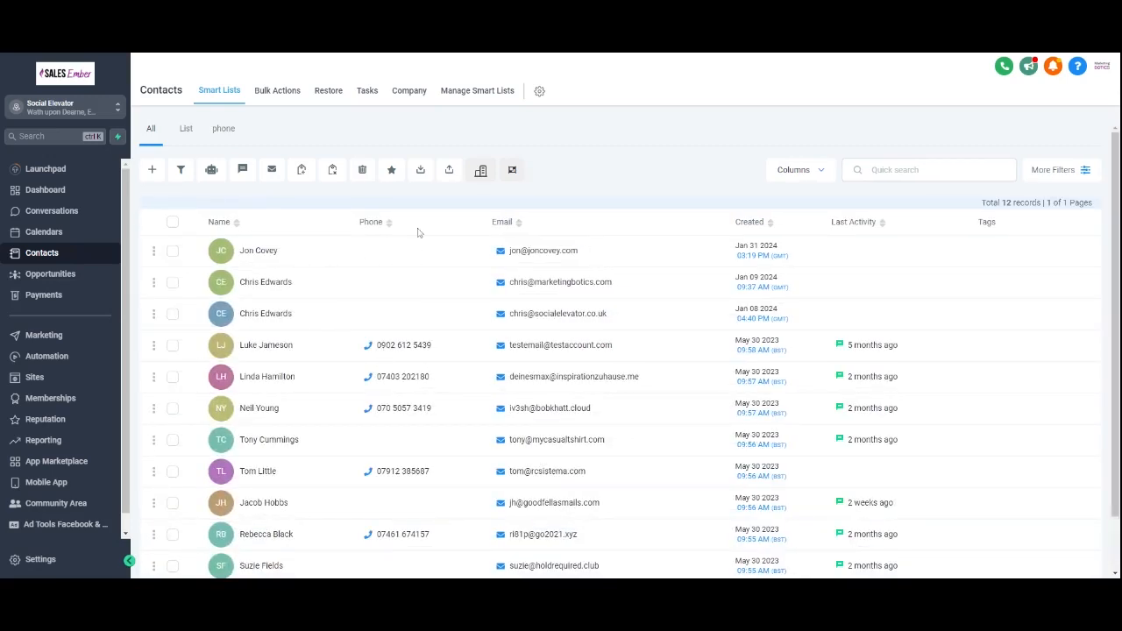
pyautogui.click(502, 224)
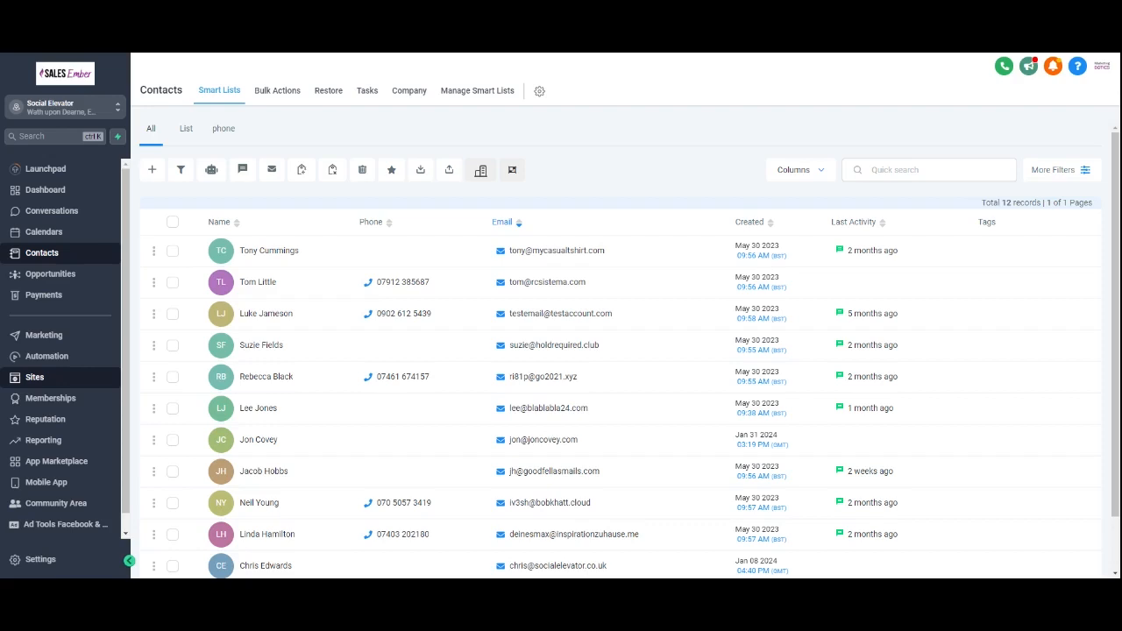
# Step: Start creating a new funnel from templates in Sites
pyautogui.click(71, 381)
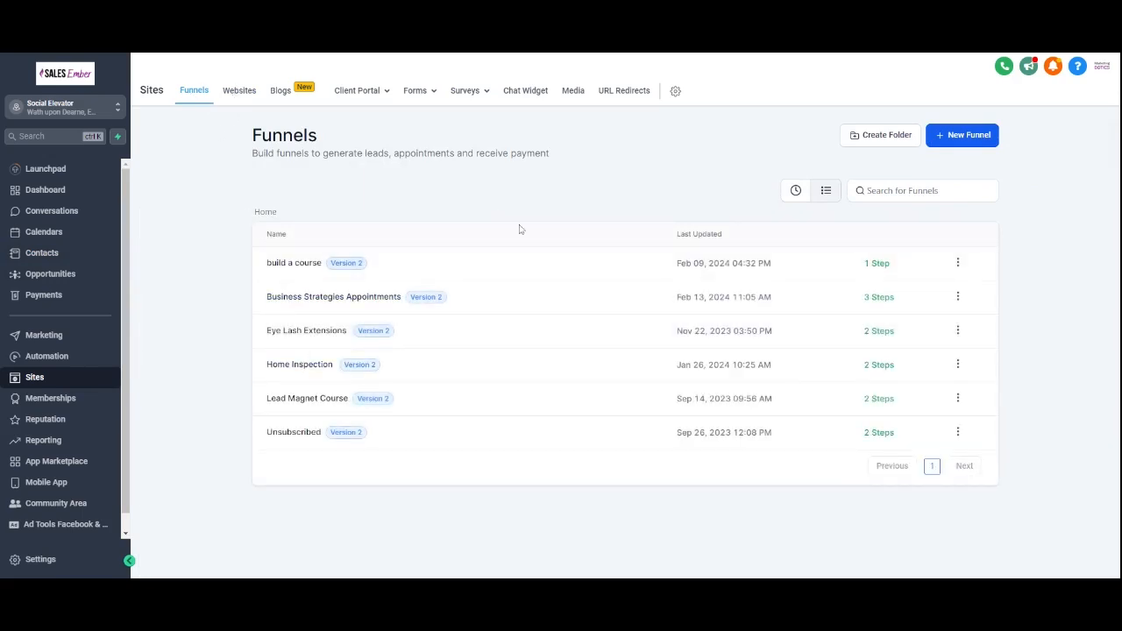
pyautogui.click(958, 136)
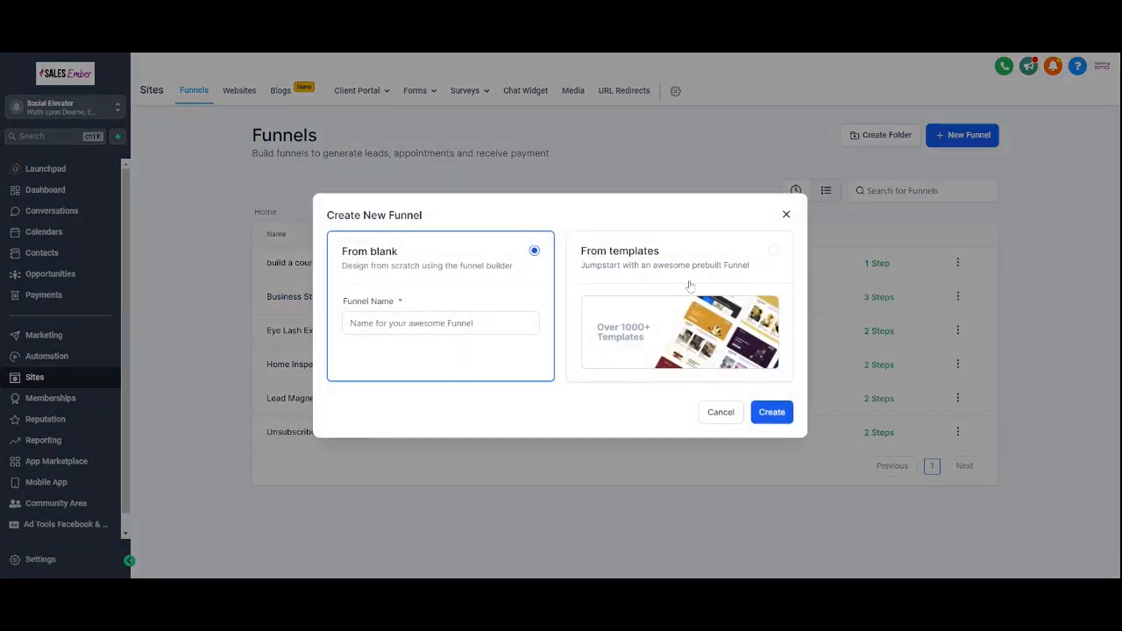
pyautogui.click(691, 287)
pyautogui.click(777, 412)
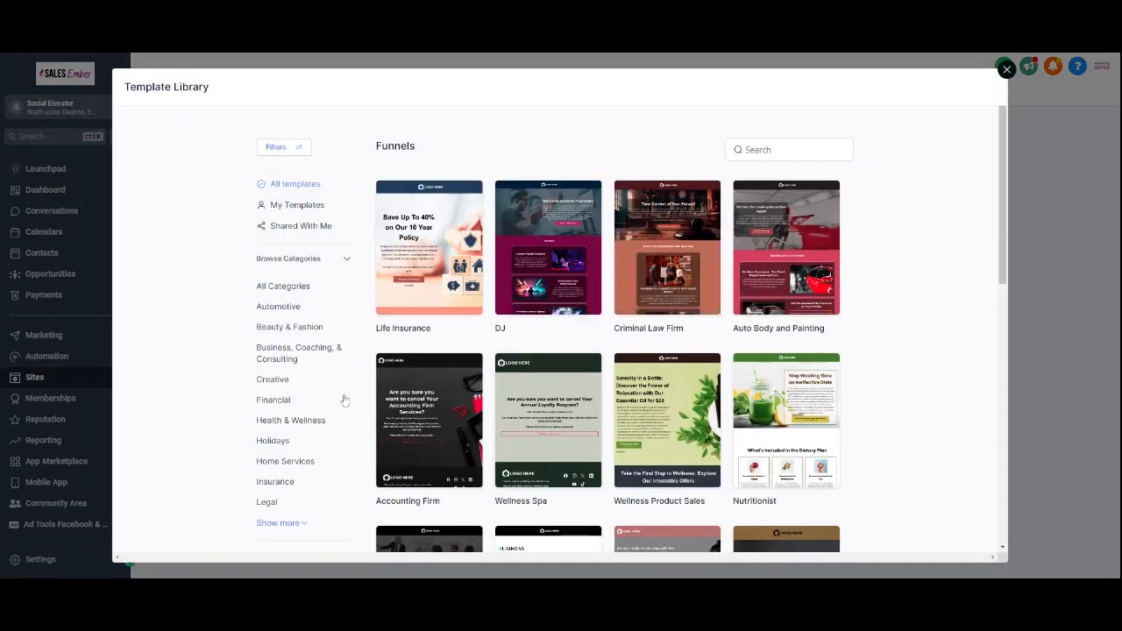
# Step: Browse the template library and import the Car Guru (Automotive Repair) funnel template
pyautogui.scroll(-3, 429, 254)
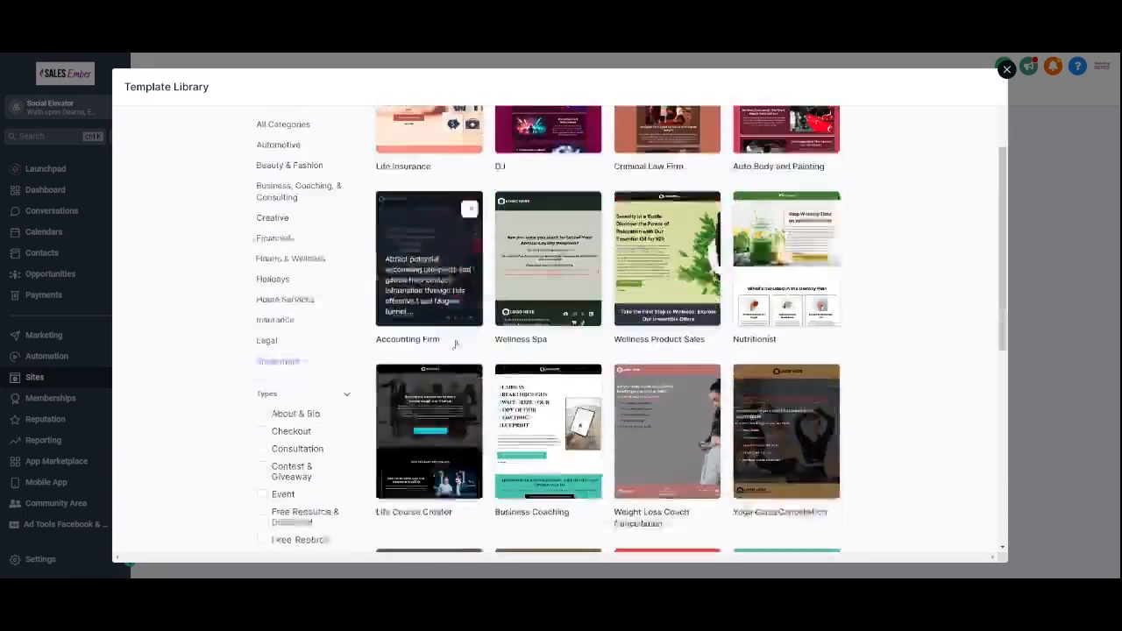
pyautogui.scroll(-1, 619, 423)
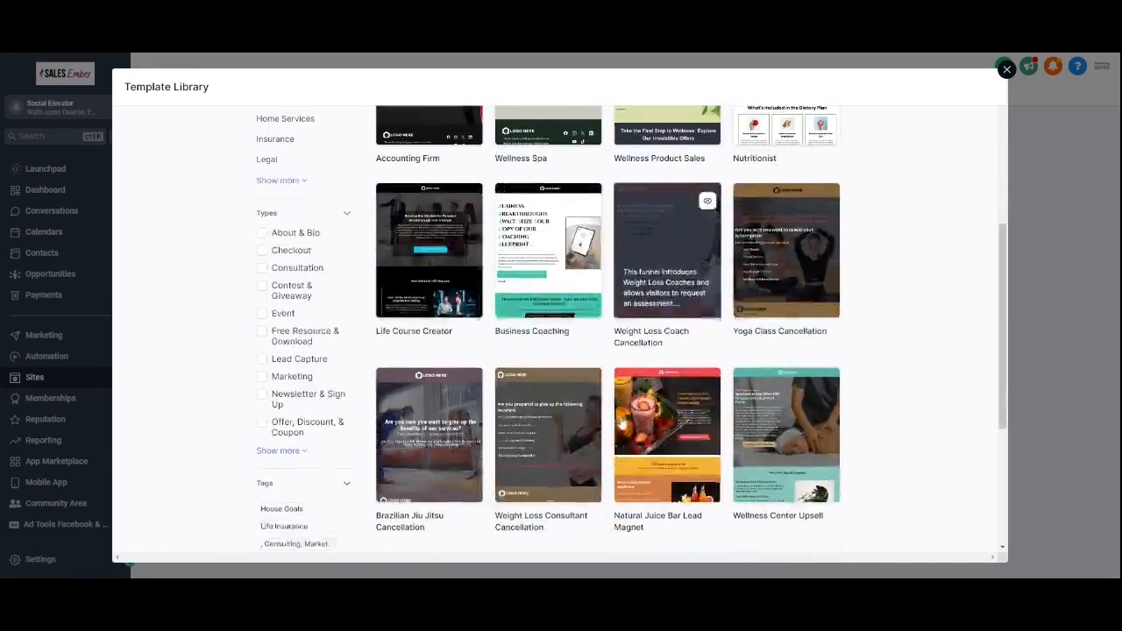
pyautogui.scroll(-1, 701, 438)
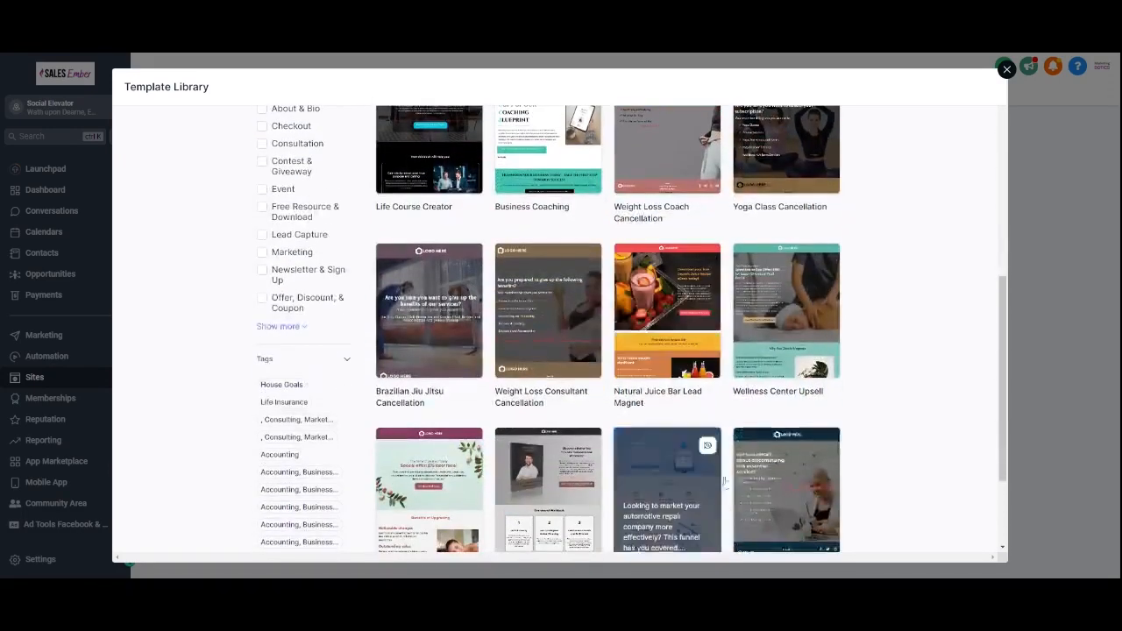
pyautogui.scroll(-1, 666, 499)
pyautogui.moveTo(684, 421)
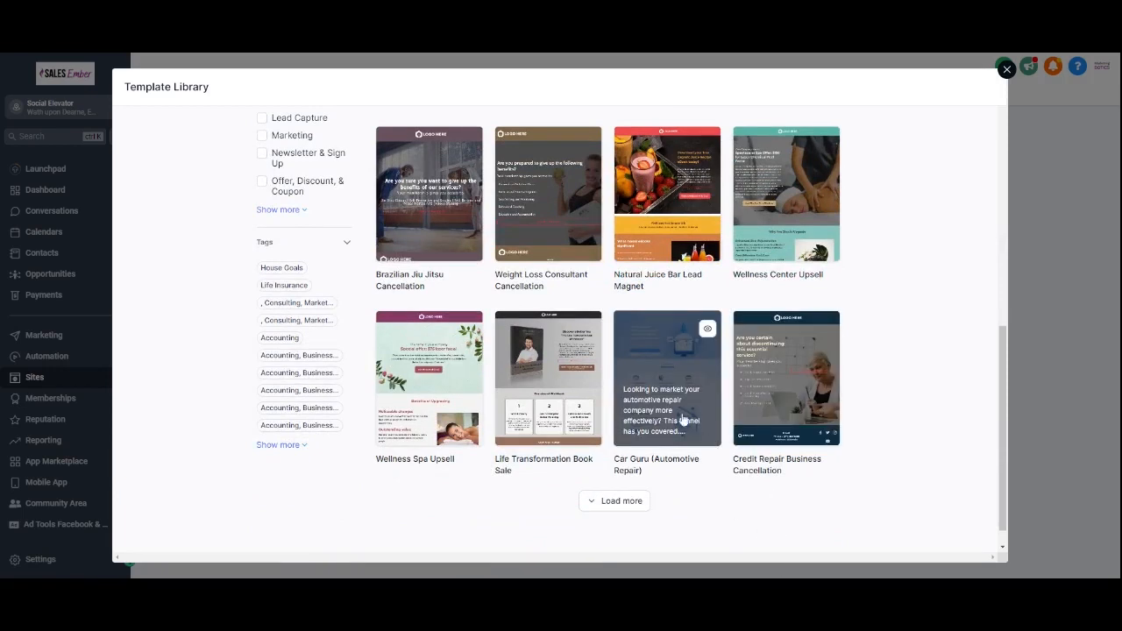
pyautogui.click(669, 369)
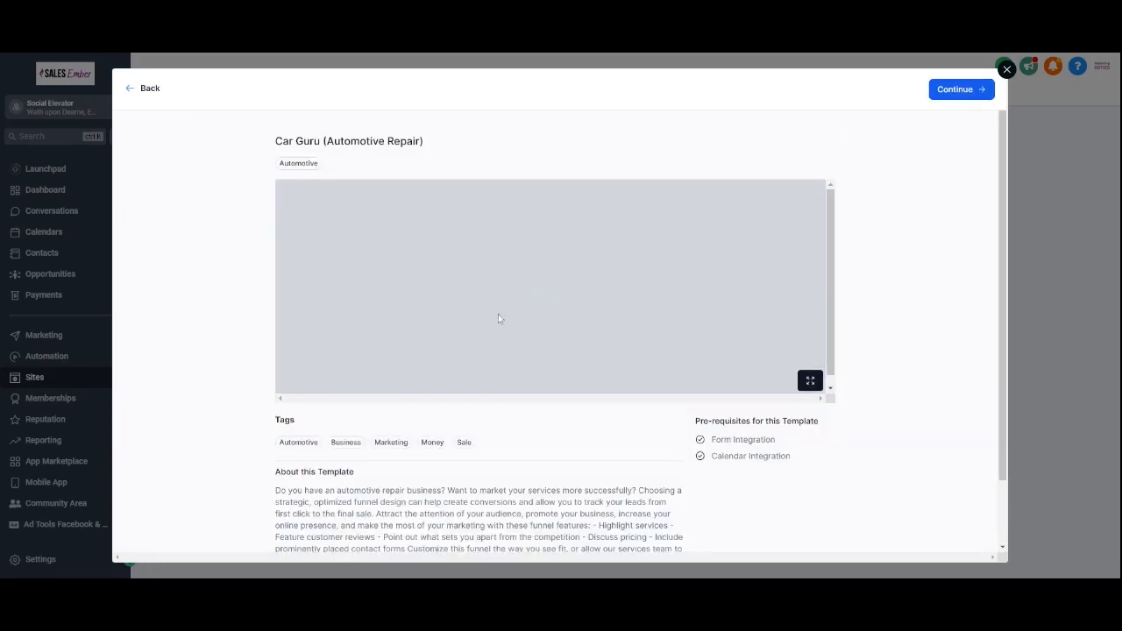
pyautogui.scroll(-3, 505, 252)
pyautogui.scroll(-2, 505, 254)
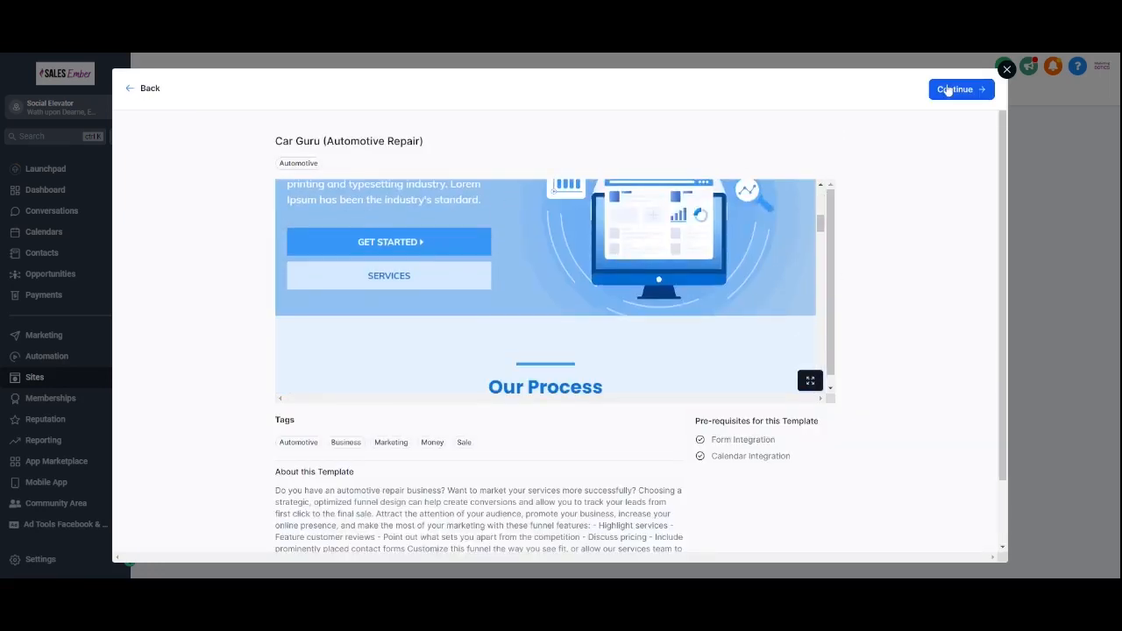
pyautogui.click(954, 91)
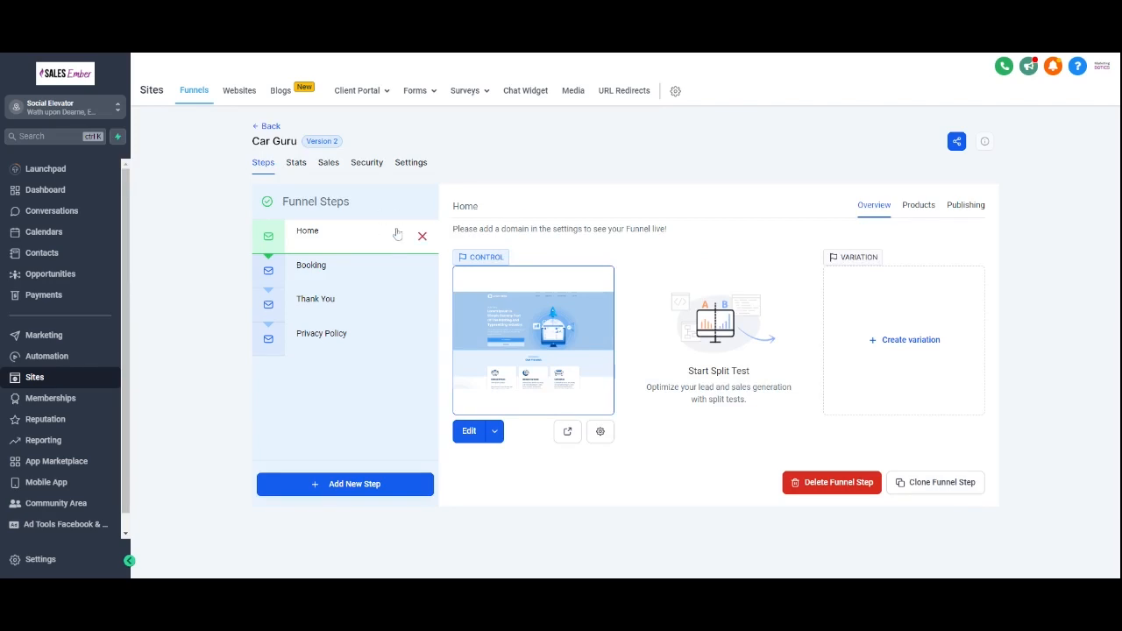
# Step: Set the Car Guru funnel's domain to leadmagent.socialelevator.co.uk in its settings
pyautogui.click(411, 164)
pyautogui.click(658, 254)
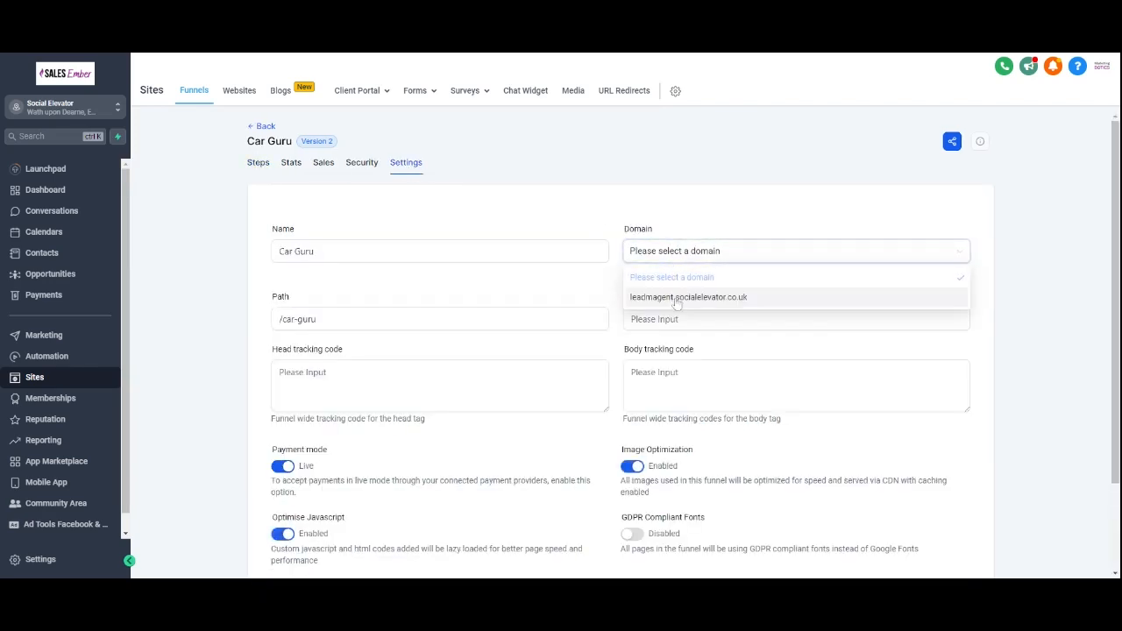
pyautogui.click(680, 298)
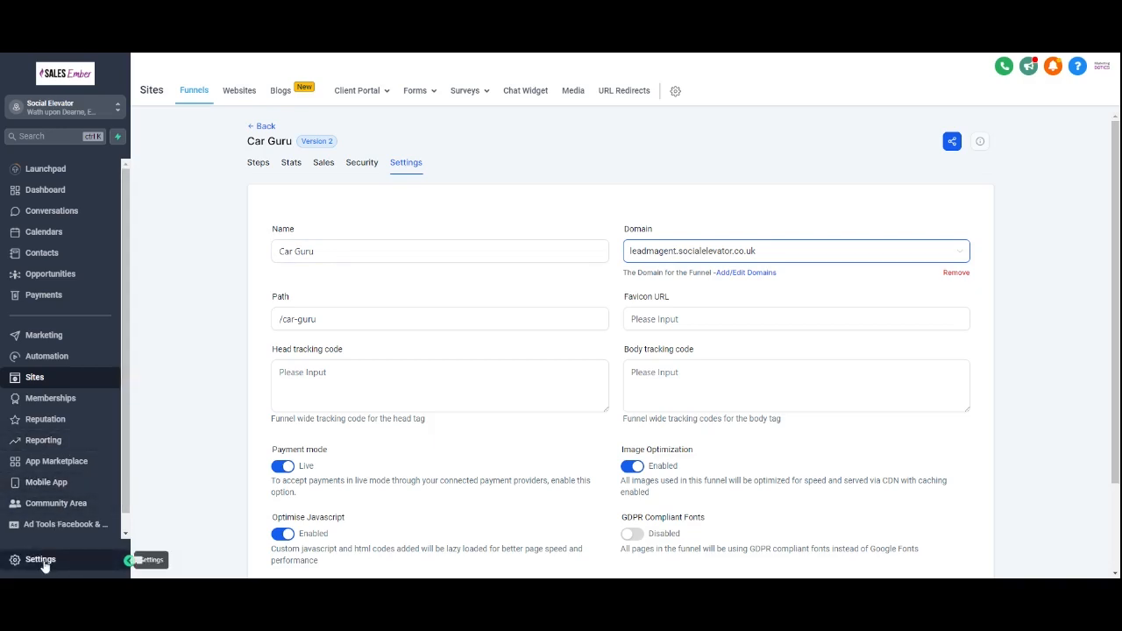
# Step: Open the Home step of the funnel in the page editor and scroll through its template sections
pyautogui.click(259, 164)
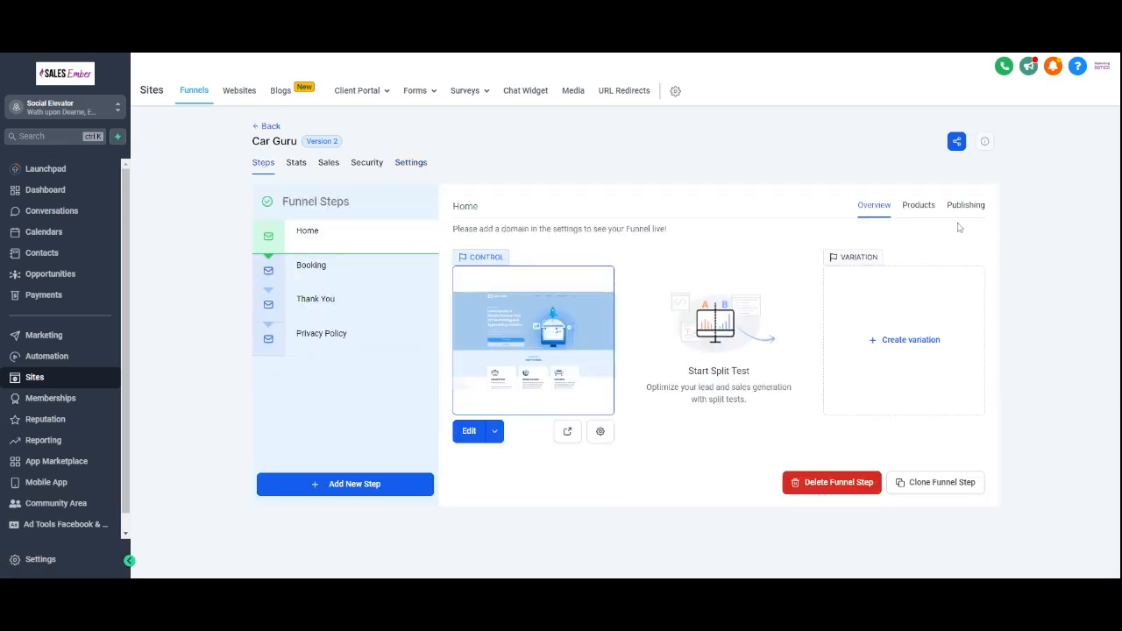
pyautogui.click(496, 431)
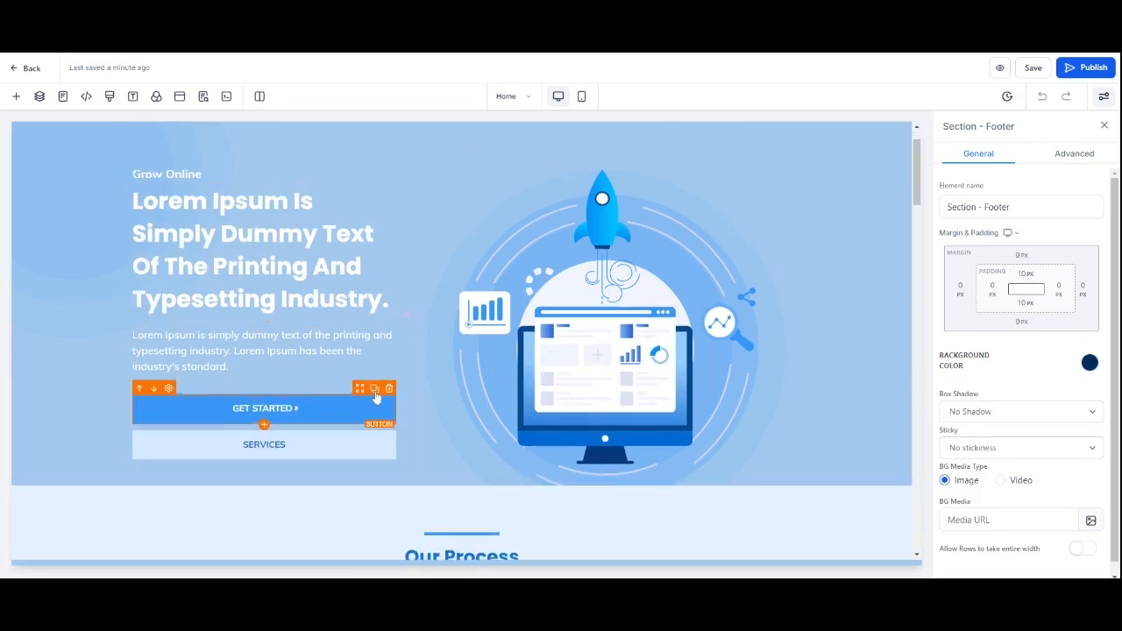
pyautogui.click(389, 484)
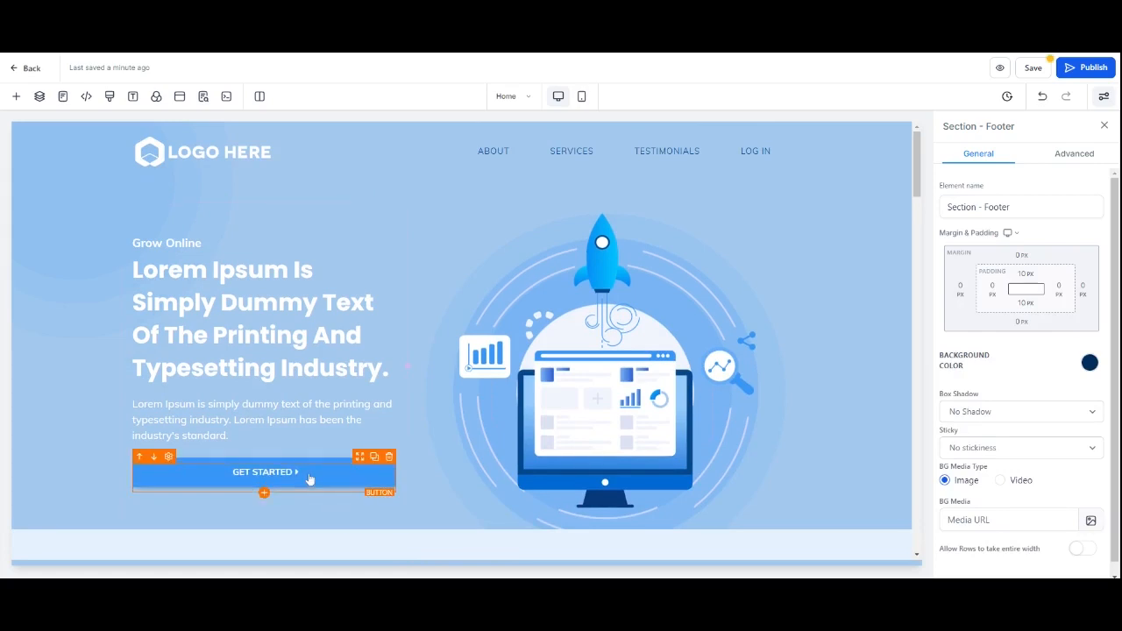
pyautogui.tripleClick(283, 337)
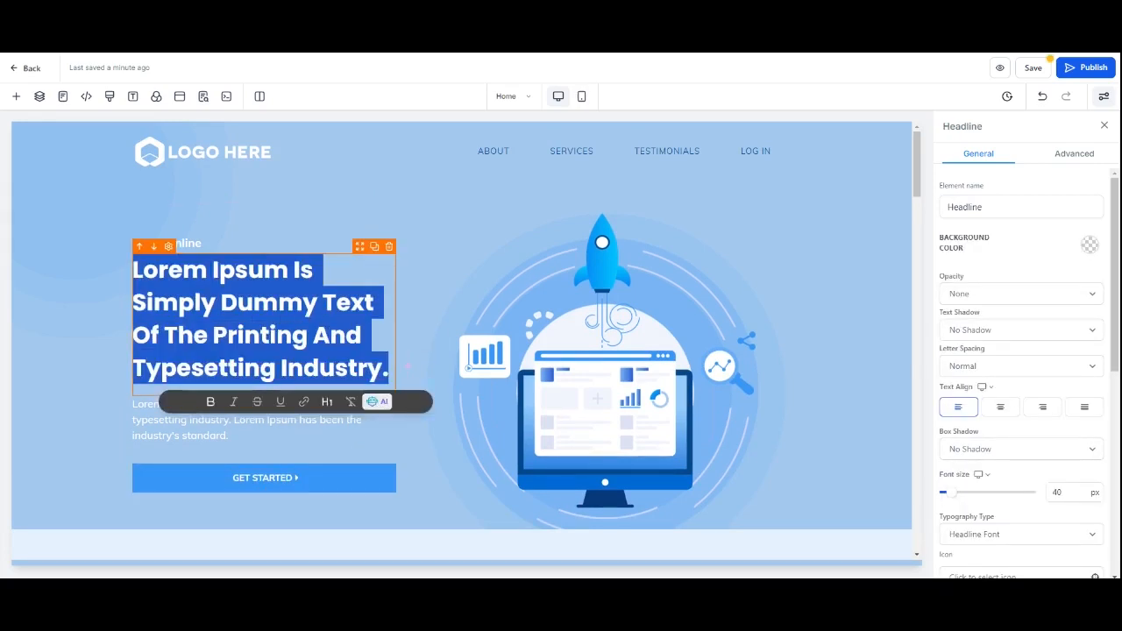
pyautogui.scroll(-5, 374, 336)
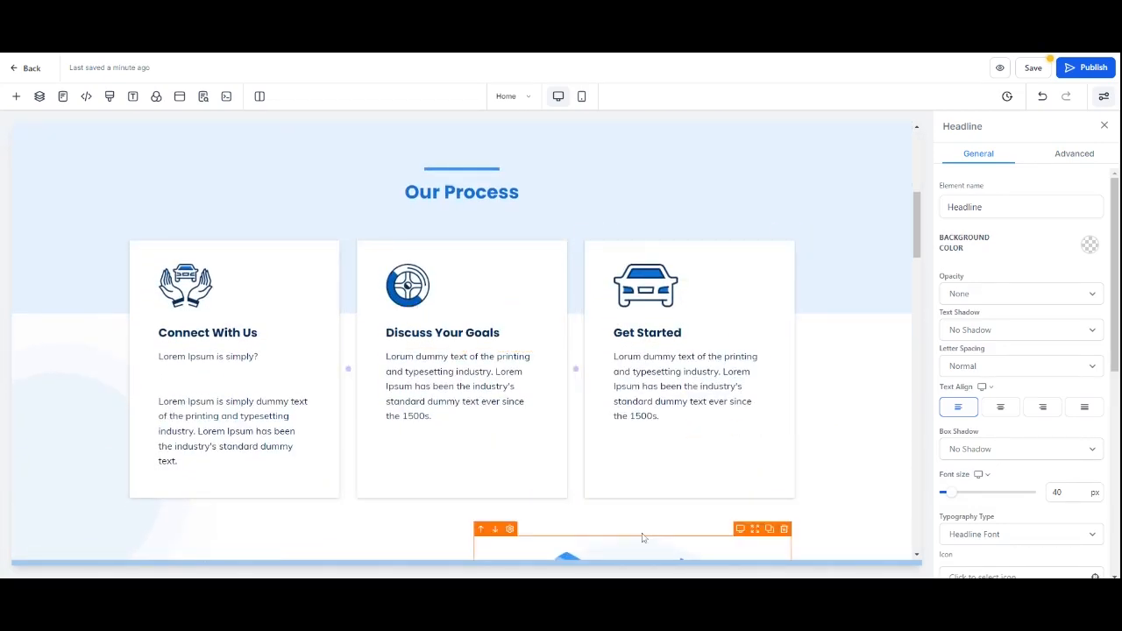
pyautogui.scroll(-5, 457, 334)
pyautogui.scroll(-5, 456, 334)
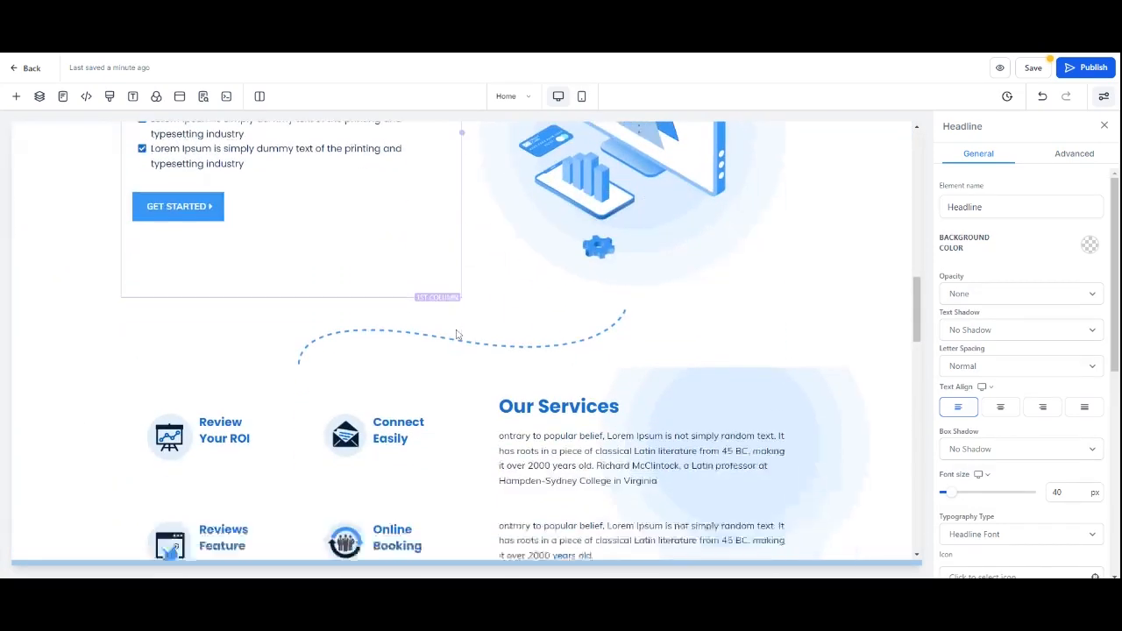
pyautogui.scroll(-6, 456, 334)
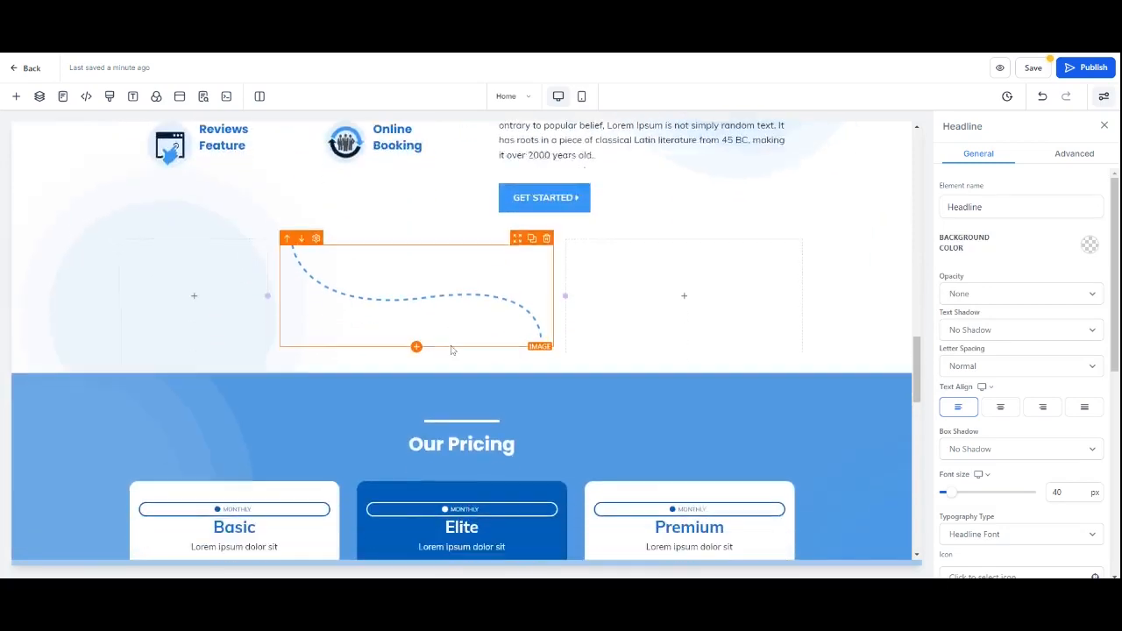
pyautogui.scroll(2, 526, 280)
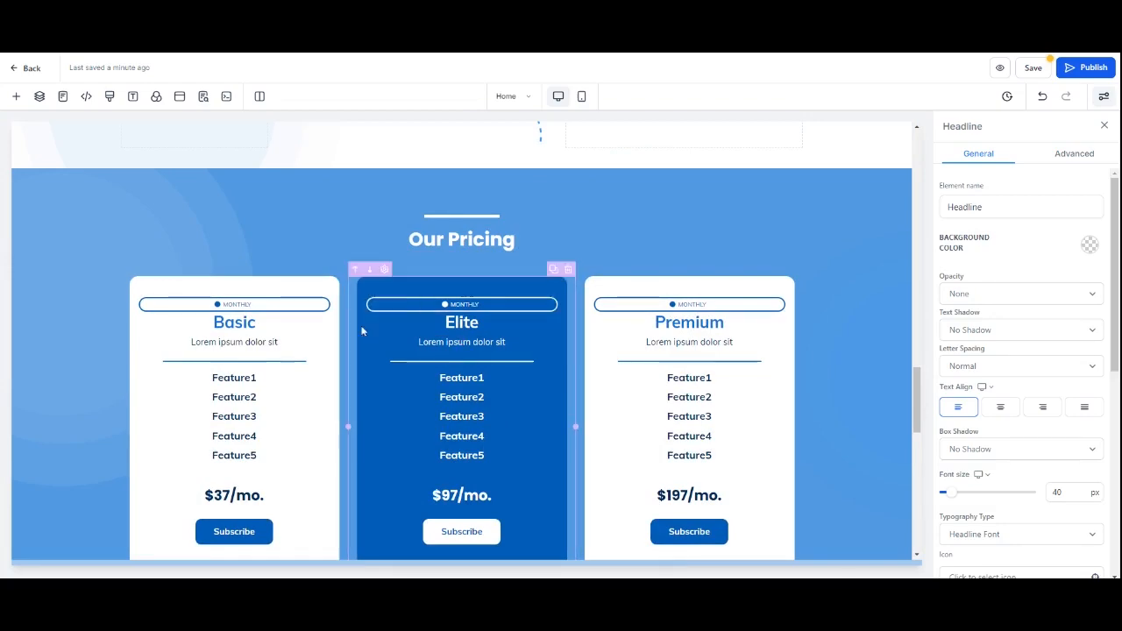
pyautogui.scroll(8, 456, 349)
pyautogui.scroll(8, 456, 349)
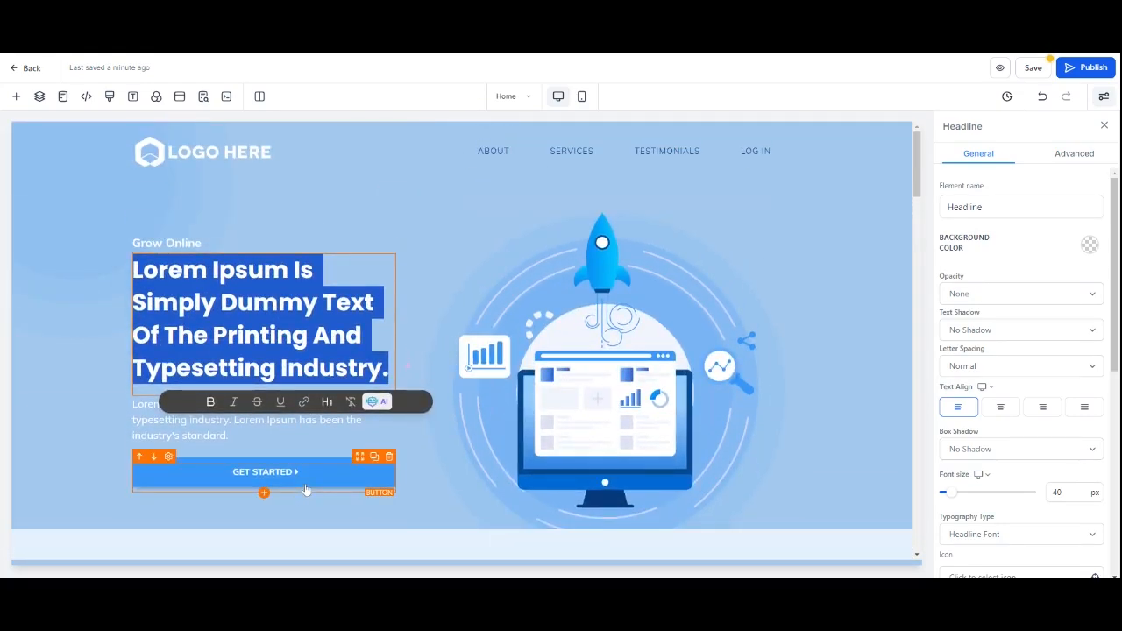
# Step: Rename the Get Started button element to Download and change its button text to Download
pyautogui.click(310, 485)
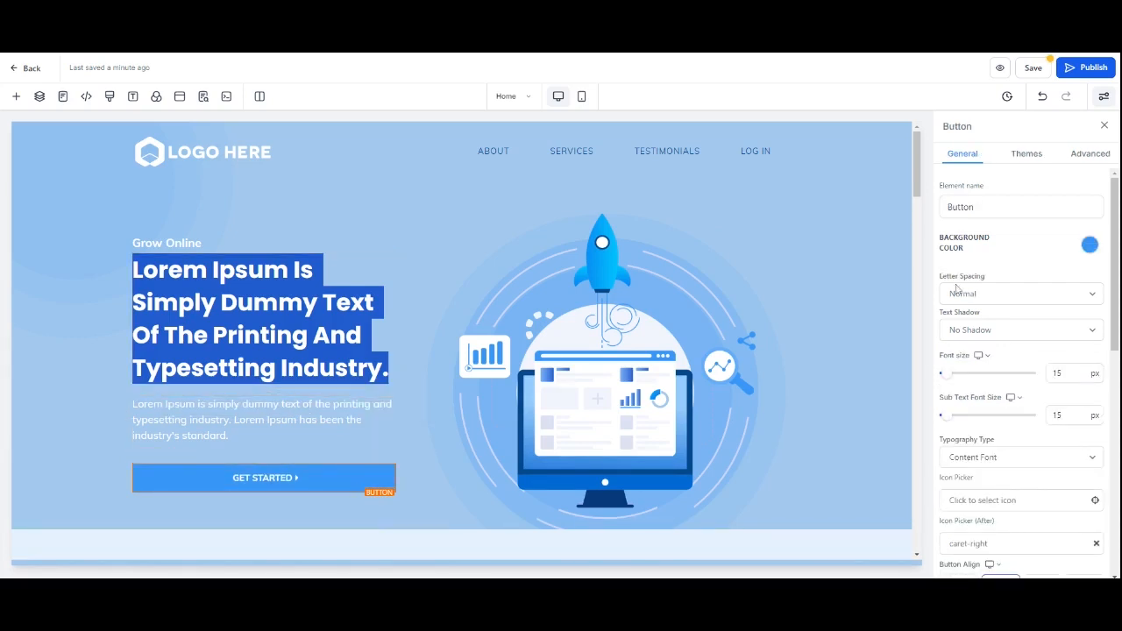
pyautogui.doubleClick(962, 207)
pyautogui.write('Download')
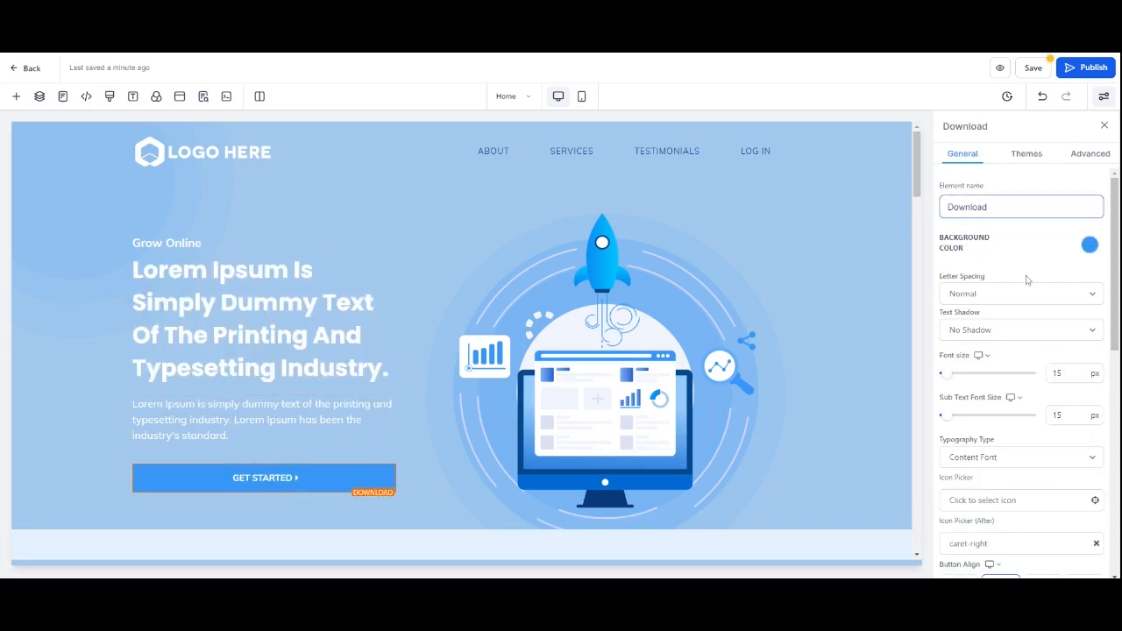
pyautogui.scroll(-10, 1007, 269)
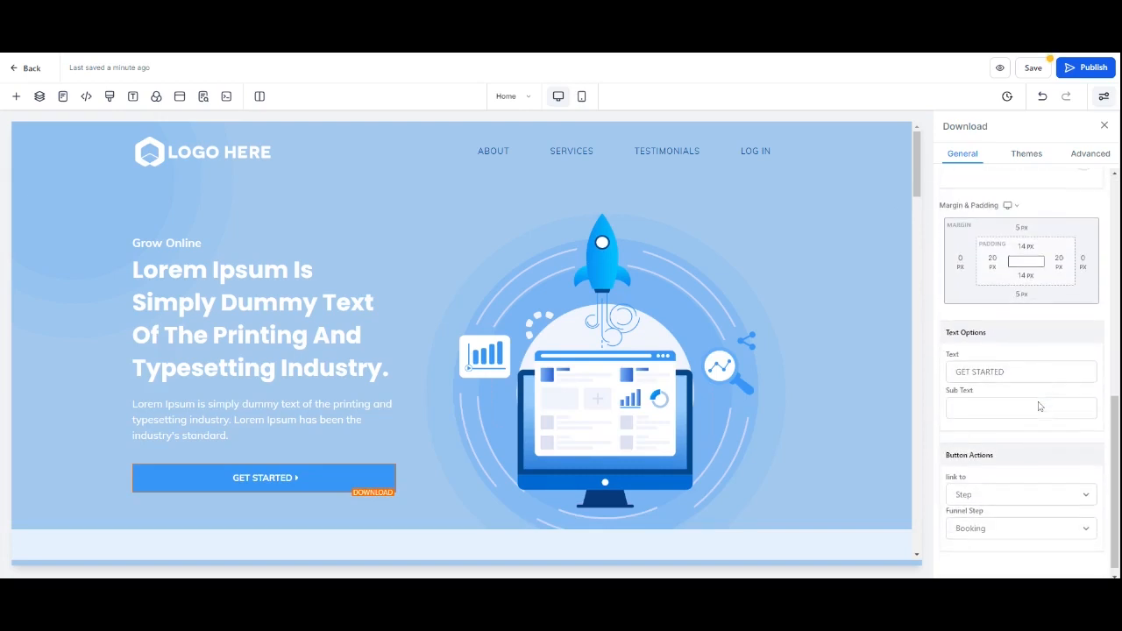
pyautogui.moveTo(1006, 361); pyautogui.dragTo(954, 361)
pyautogui.write('Down')
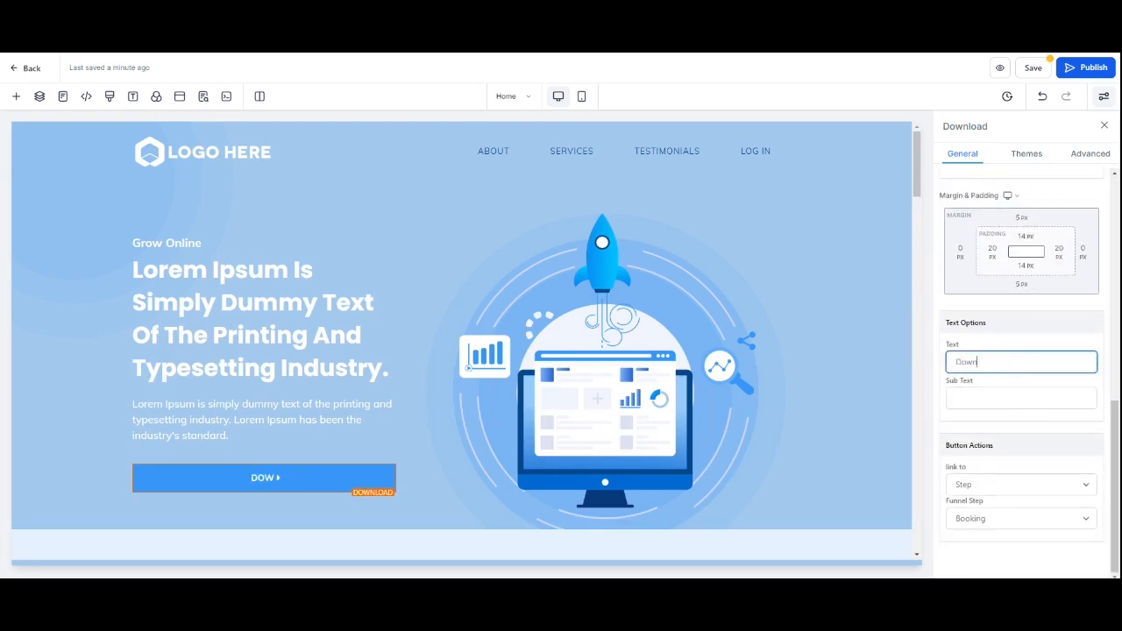
pyautogui.write('load')
pyautogui.click(1014, 336)
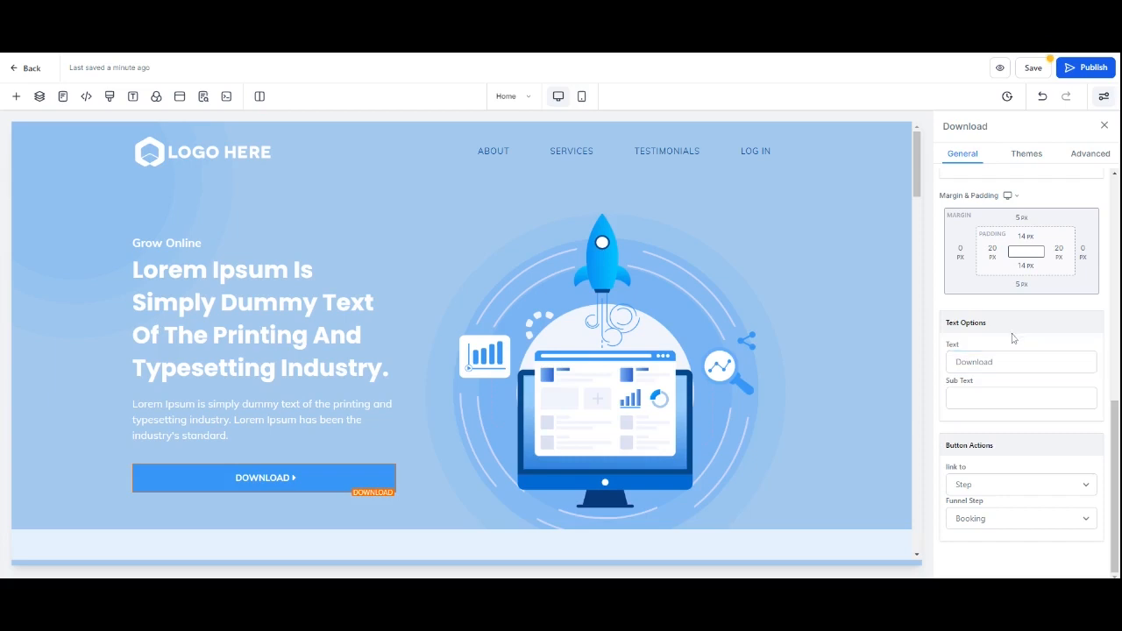
# Step: Set the Download button's action to link to the next step
pyautogui.click(996, 487)
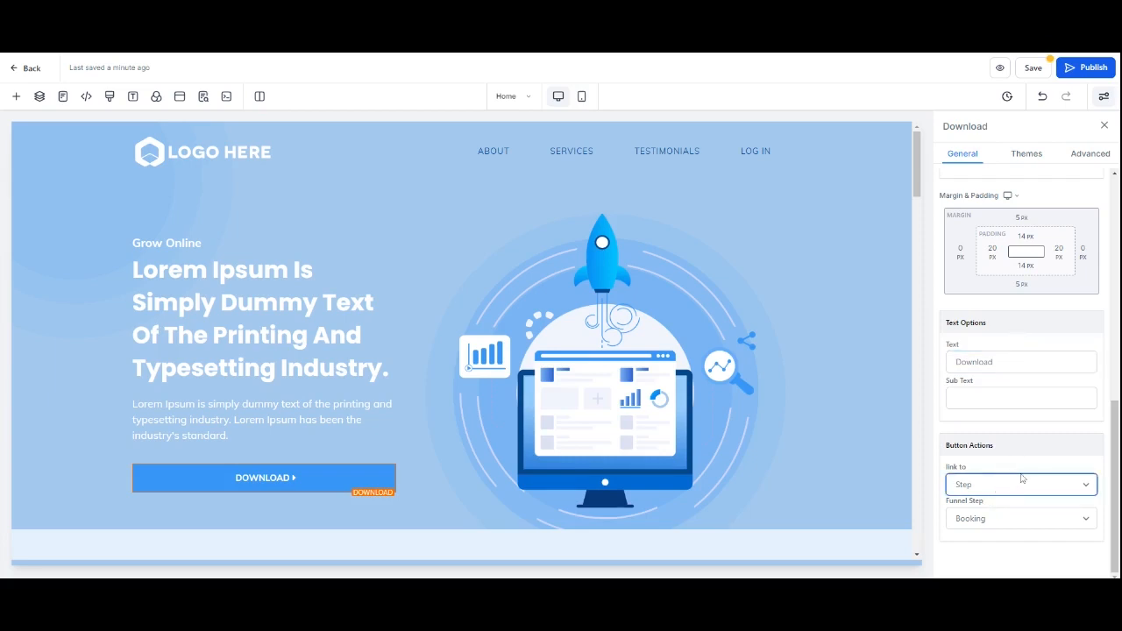
pyautogui.click(1022, 479)
pyautogui.click(1021, 519)
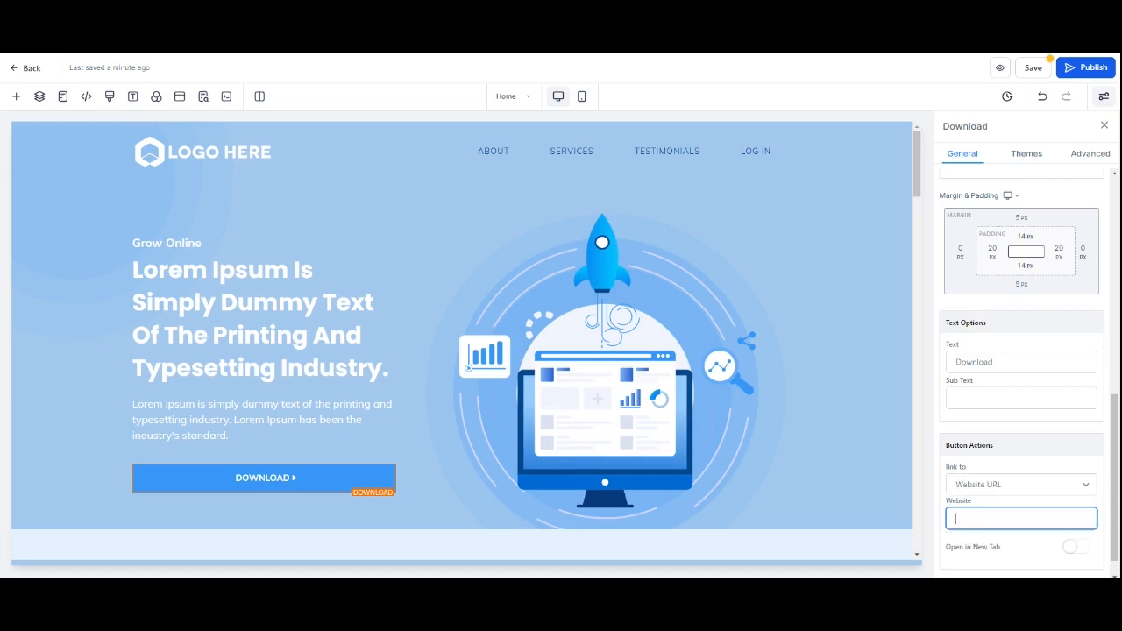
pyautogui.click(1002, 506)
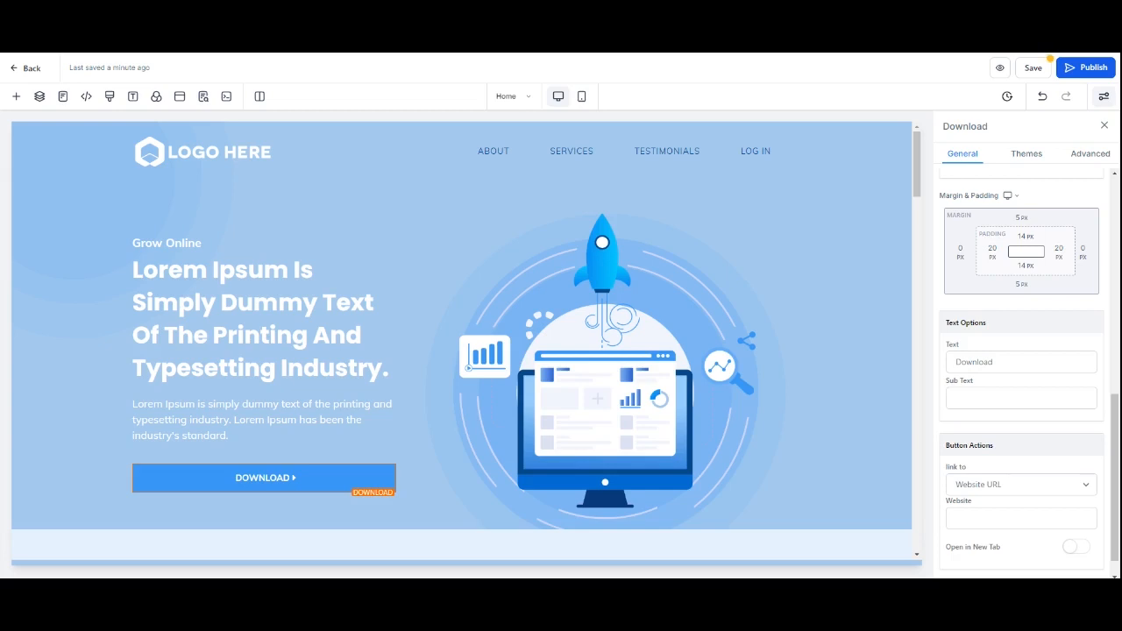
pyautogui.click(1022, 519)
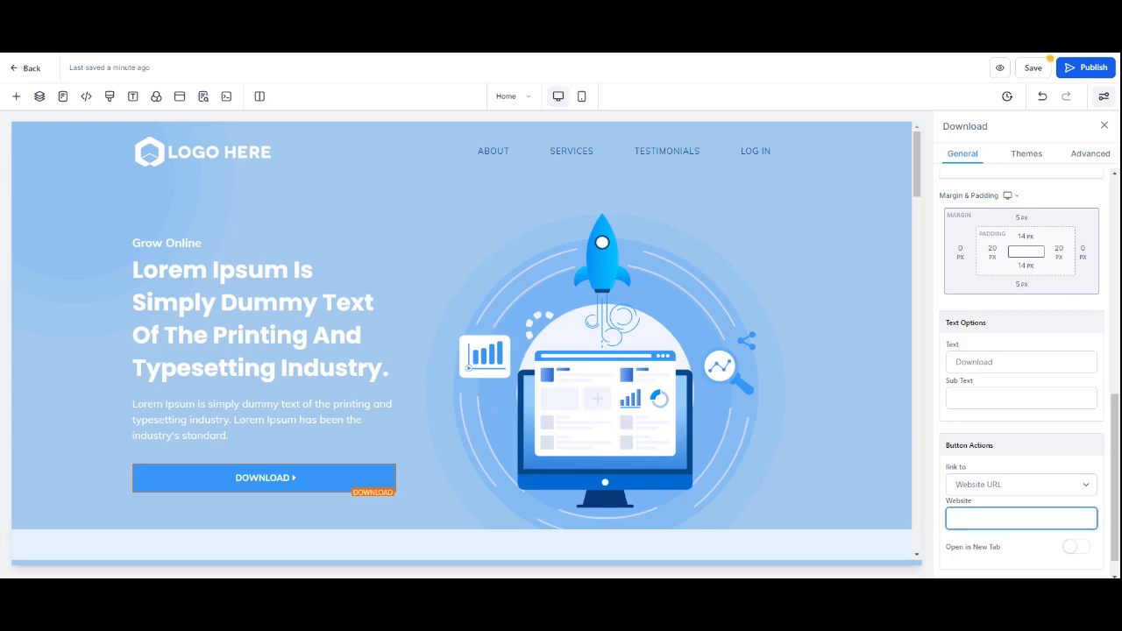
pyautogui.click(980, 506)
pyautogui.click(1021, 478)
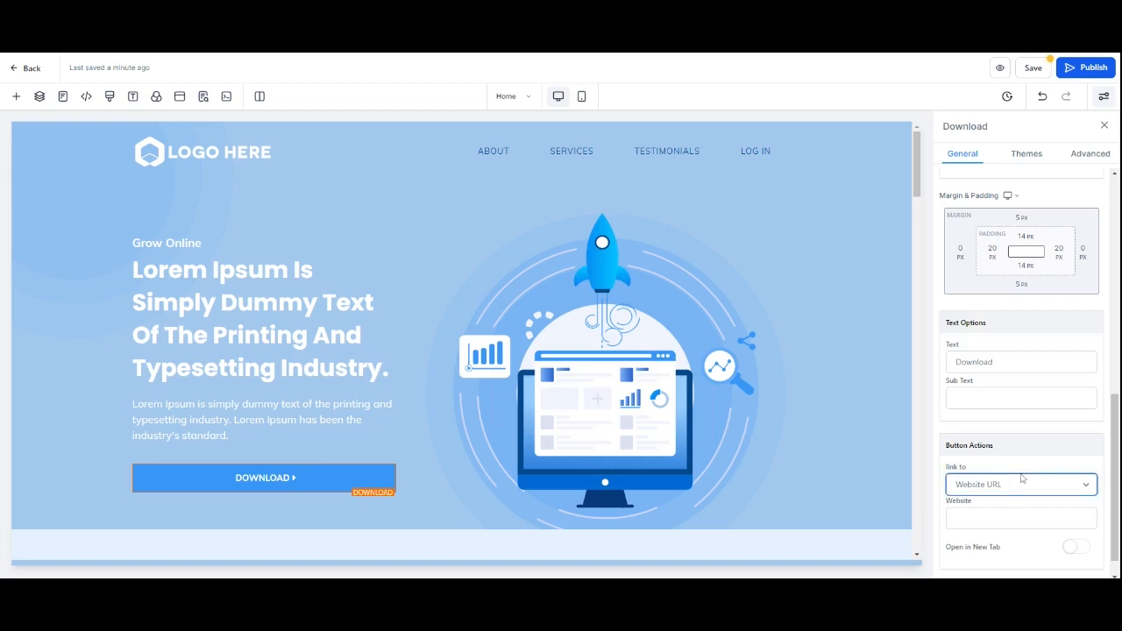
pyautogui.click(1036, 450)
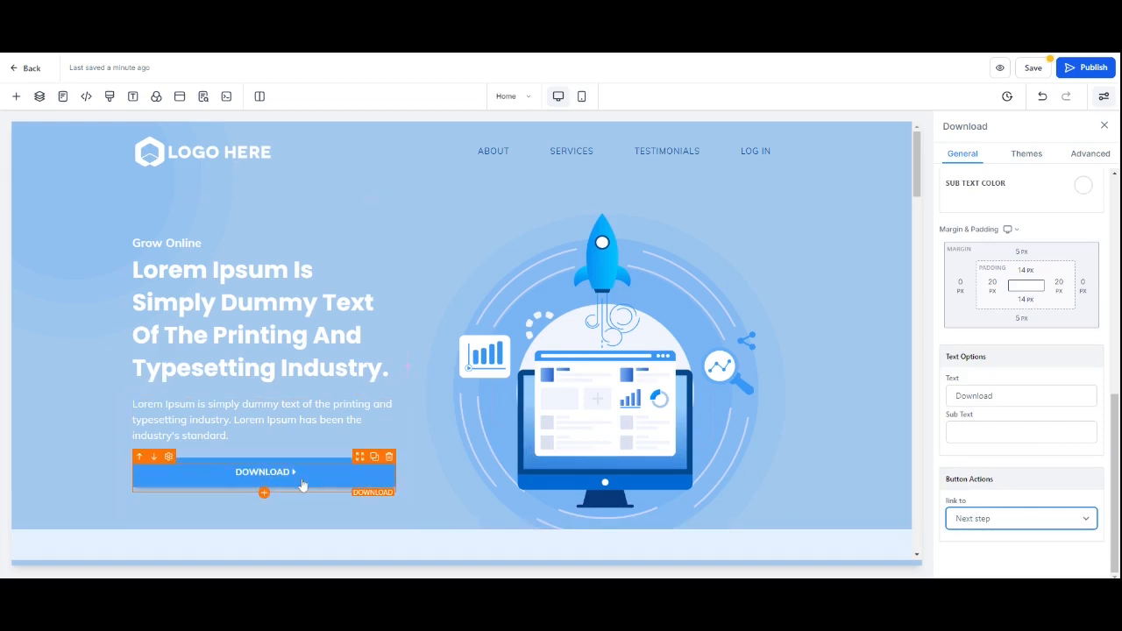
# Step: Save the Home page and return to the funnel steps
pyautogui.click(1036, 70)
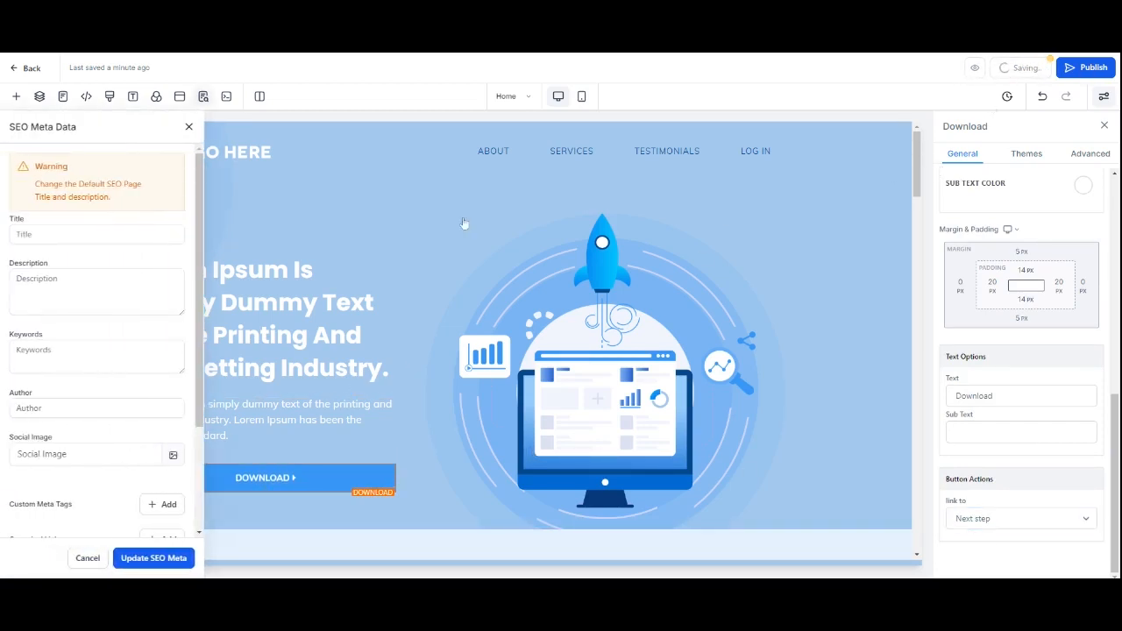
pyautogui.click(188, 126)
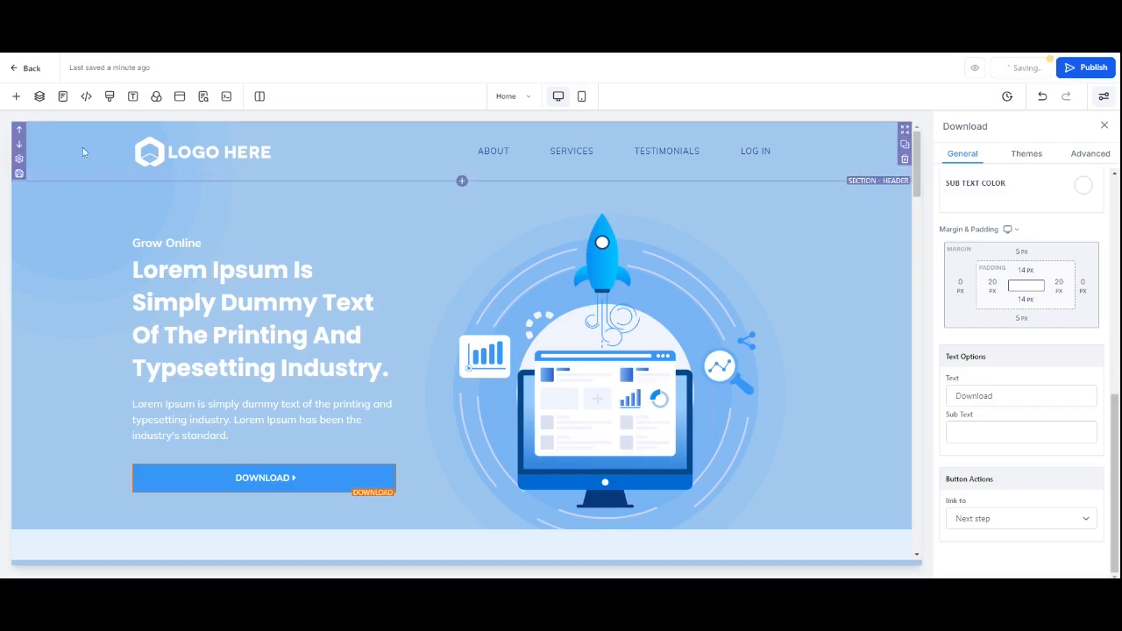
pyautogui.click(21, 69)
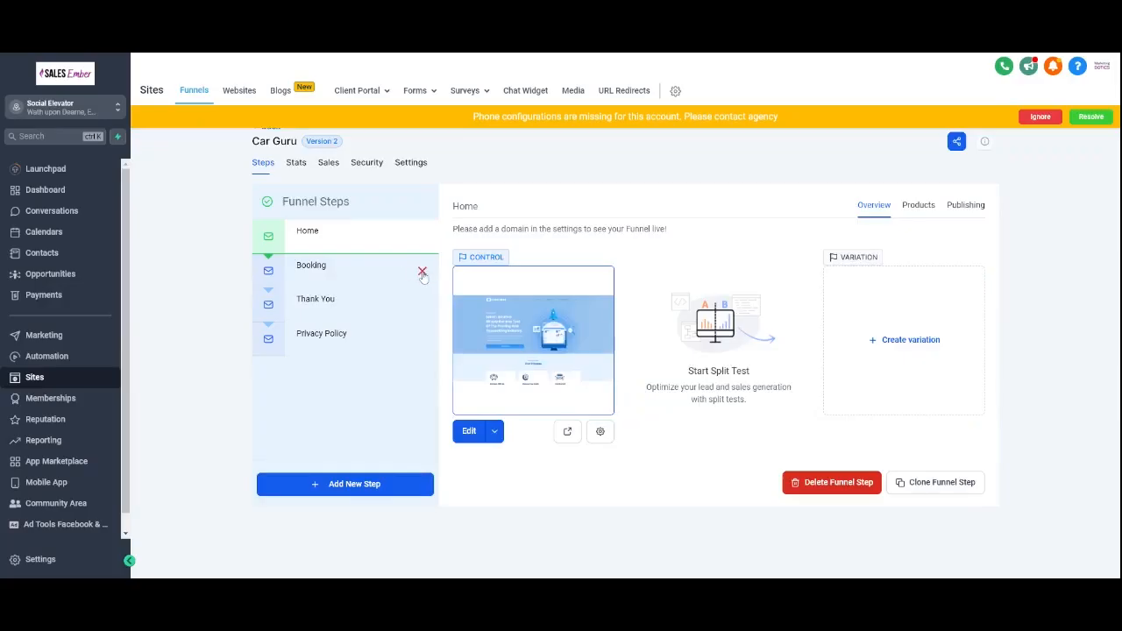
# Step: Delete the Booking step from the funnel, confirming by entering DELETE
pyautogui.click(425, 269)
pyautogui.doubleClick(541, 340)
pyautogui.hotkey('ctrl', 'c')
pyautogui.click(494, 358)
pyautogui.hotkey('ctrl', 'v')
pyautogui.click(682, 392)
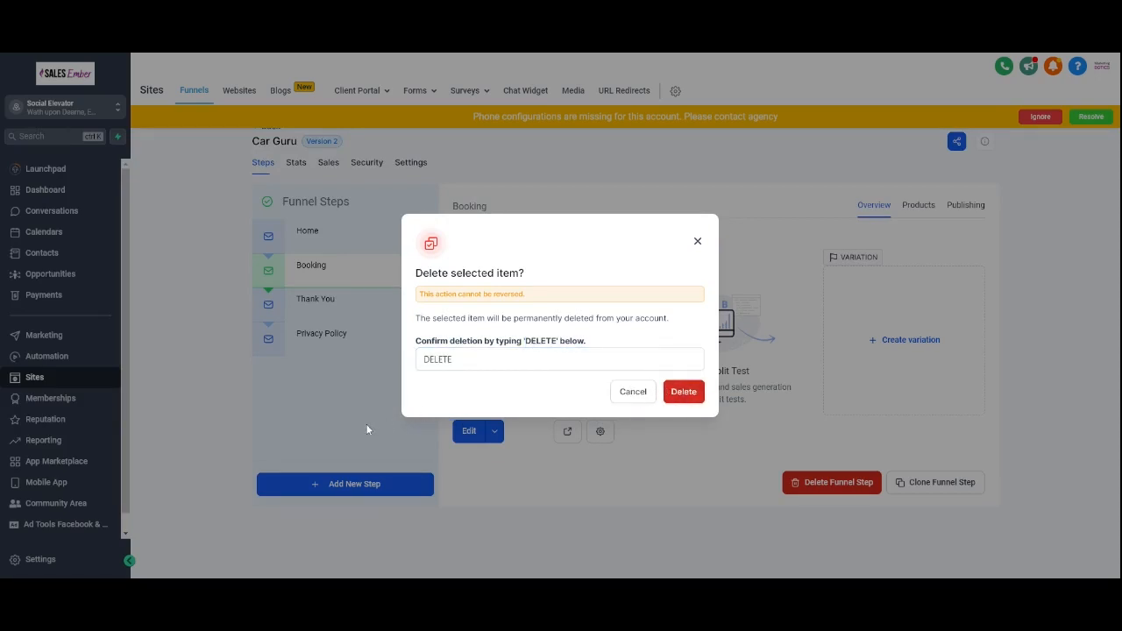
pyautogui.click(678, 391)
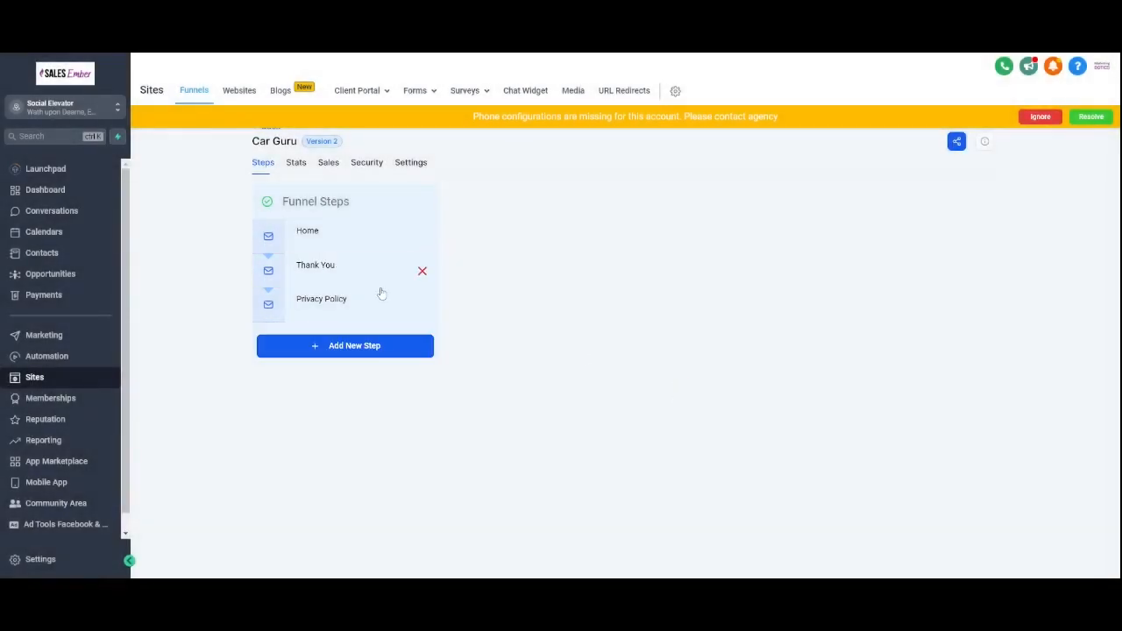
# Step: Open the Thank You step in the editor and add a button below the paragraph text
pyautogui.click(326, 266)
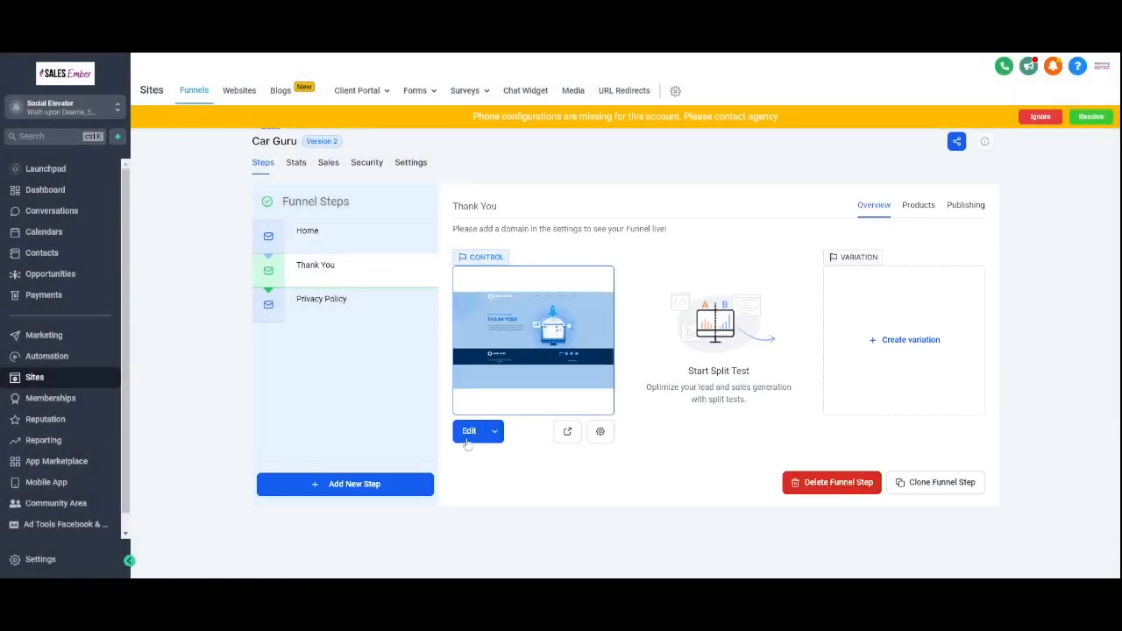
pyautogui.click(471, 432)
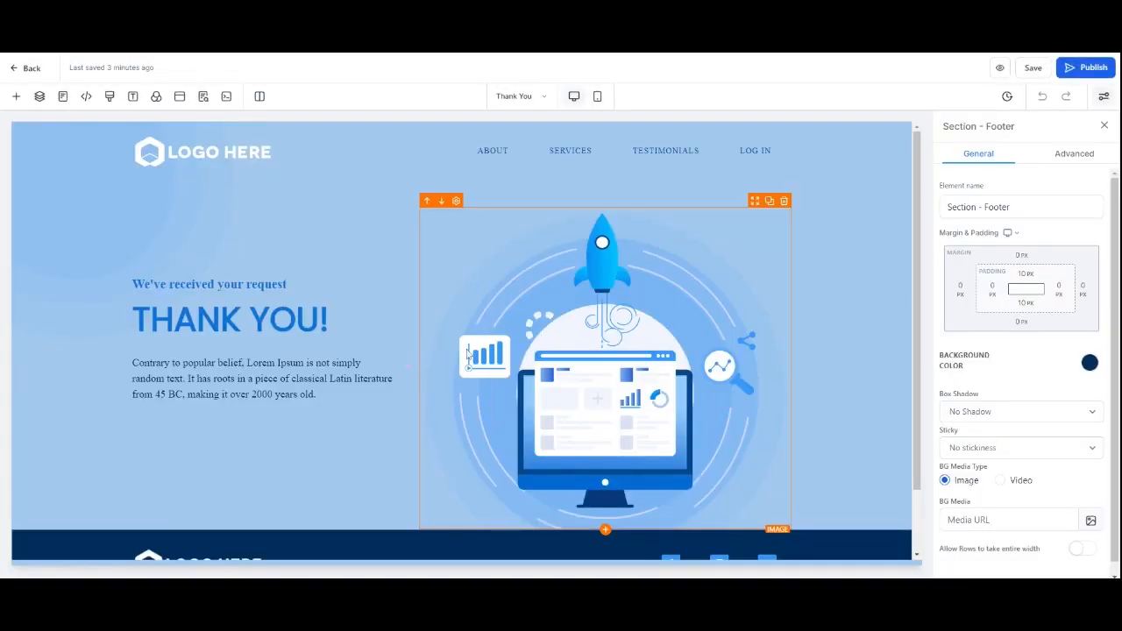
pyautogui.scroll(-2, 263, 350)
pyautogui.doubleClick(267, 309)
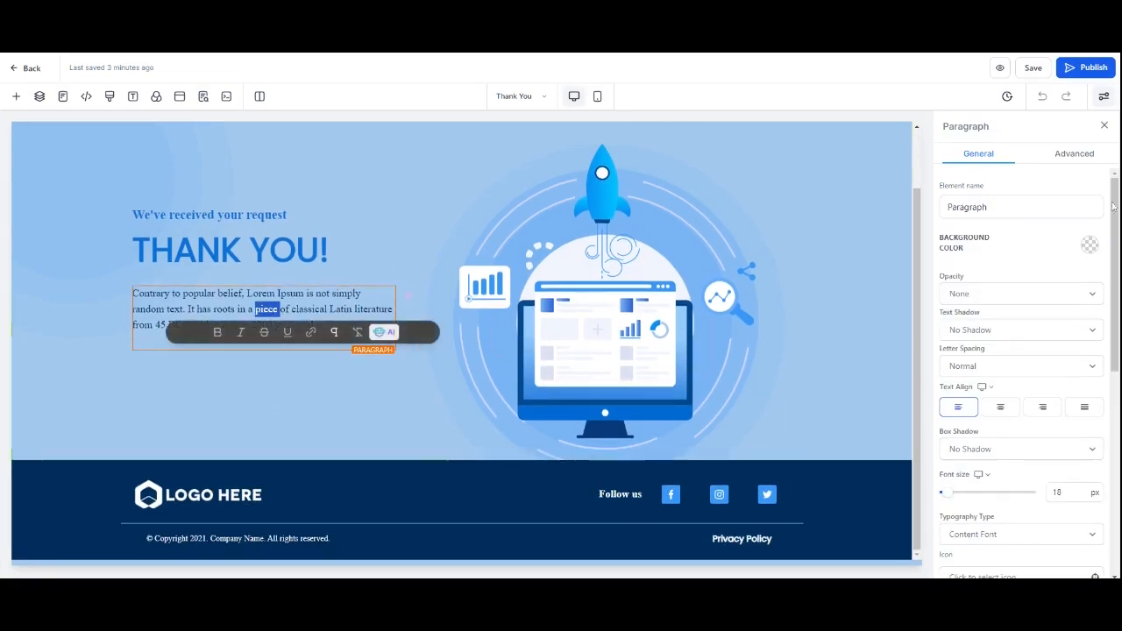
pyautogui.click(16, 96)
pyautogui.moveTo(142, 390); pyautogui.dragTo(272, 353)
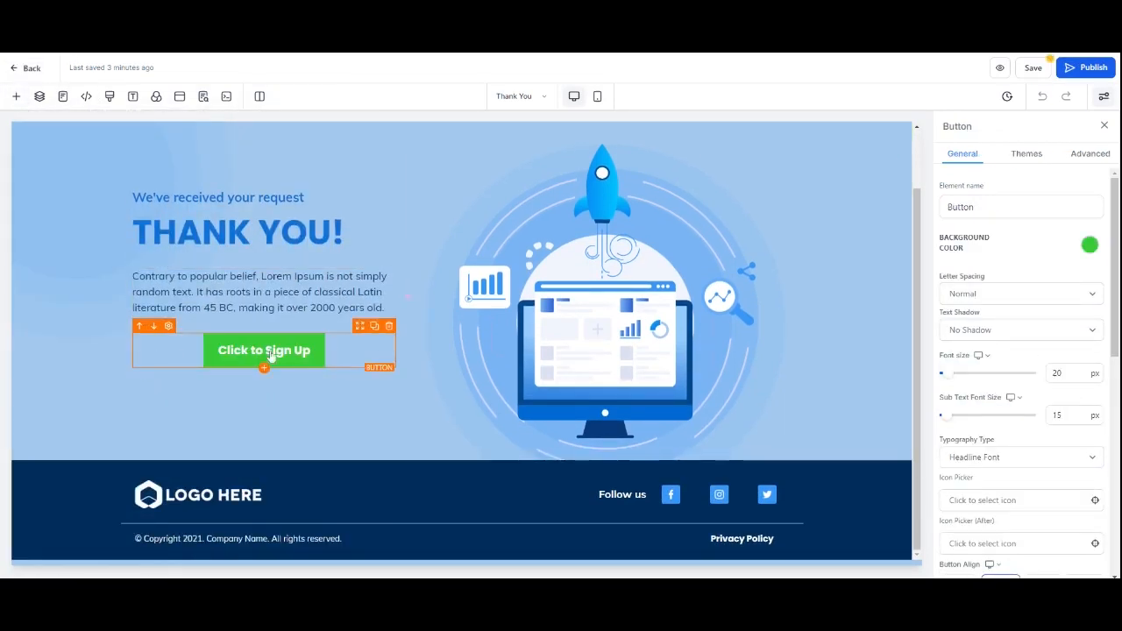
# Step: Set the new button's text to Press here for download
pyautogui.scroll(-5, 1022, 368)
pyautogui.tripleClick(991, 431)
pyautogui.write('Press here for download')
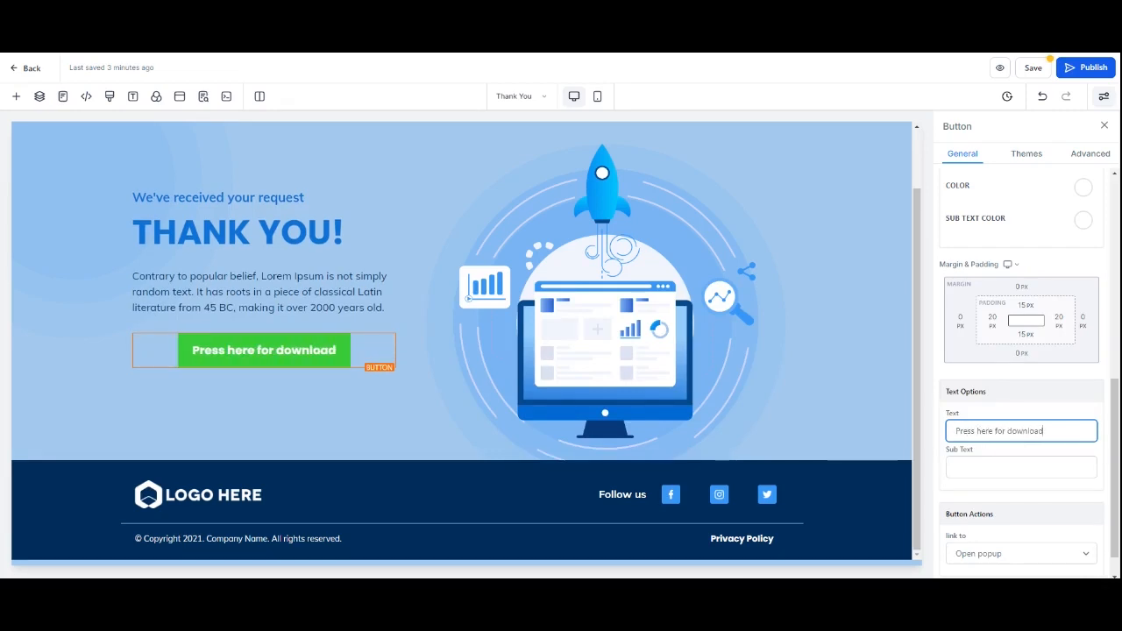
# Step: Set the button to link to a website URL and enable opening in a new tab
pyautogui.press('Tab')
pyautogui.scroll(-1, 980, 513)
pyautogui.click(977, 521)
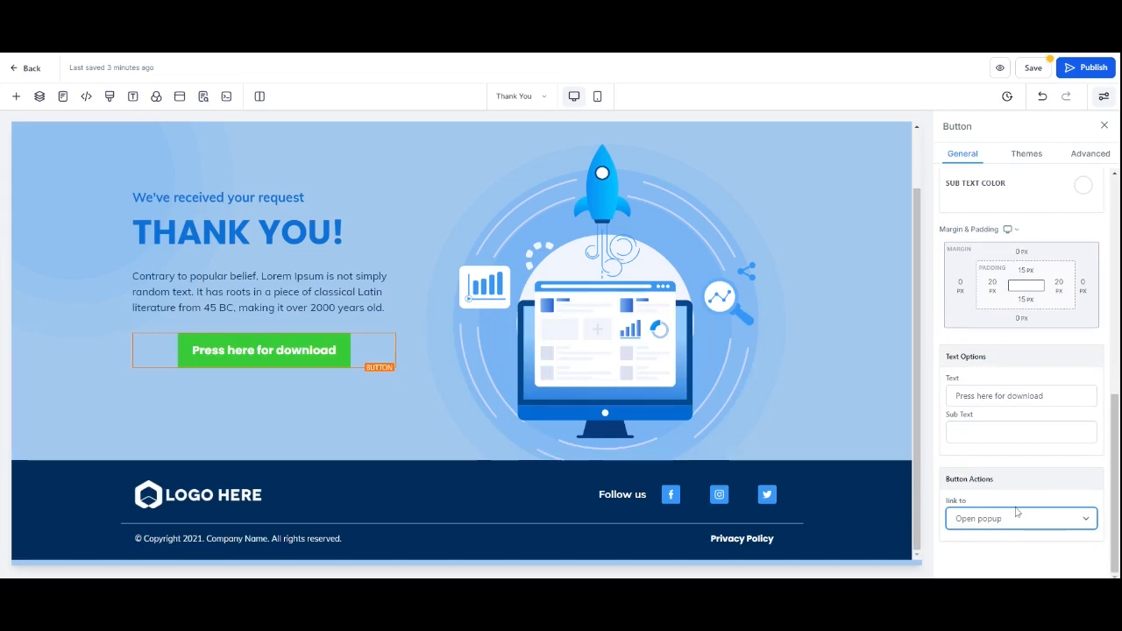
pyautogui.scroll(-2, 1005, 485)
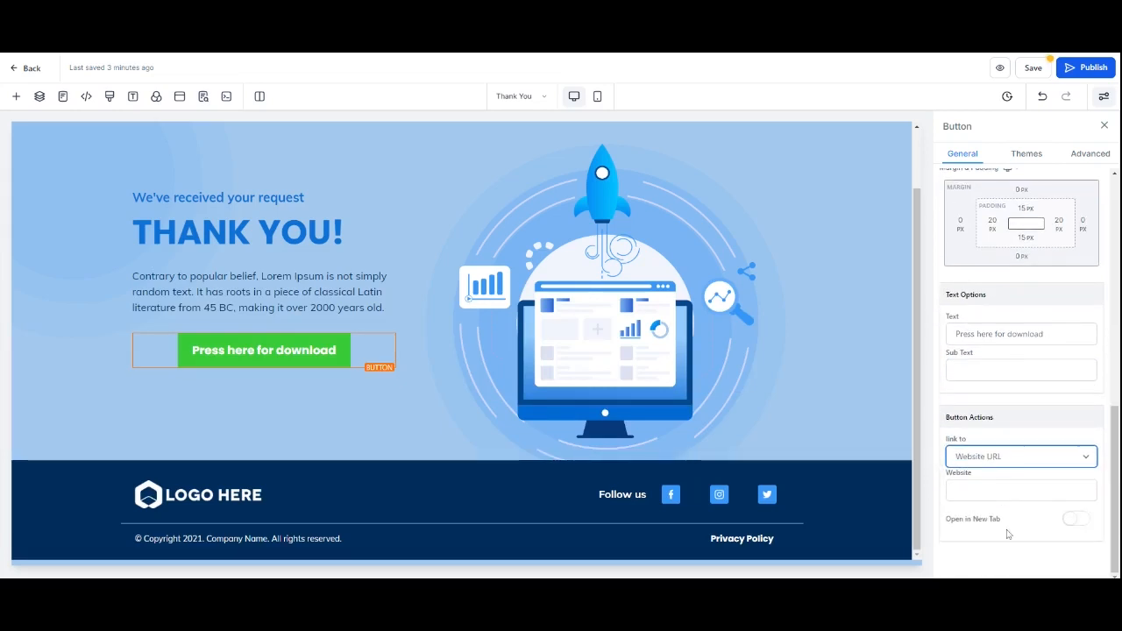
pyautogui.click(1081, 524)
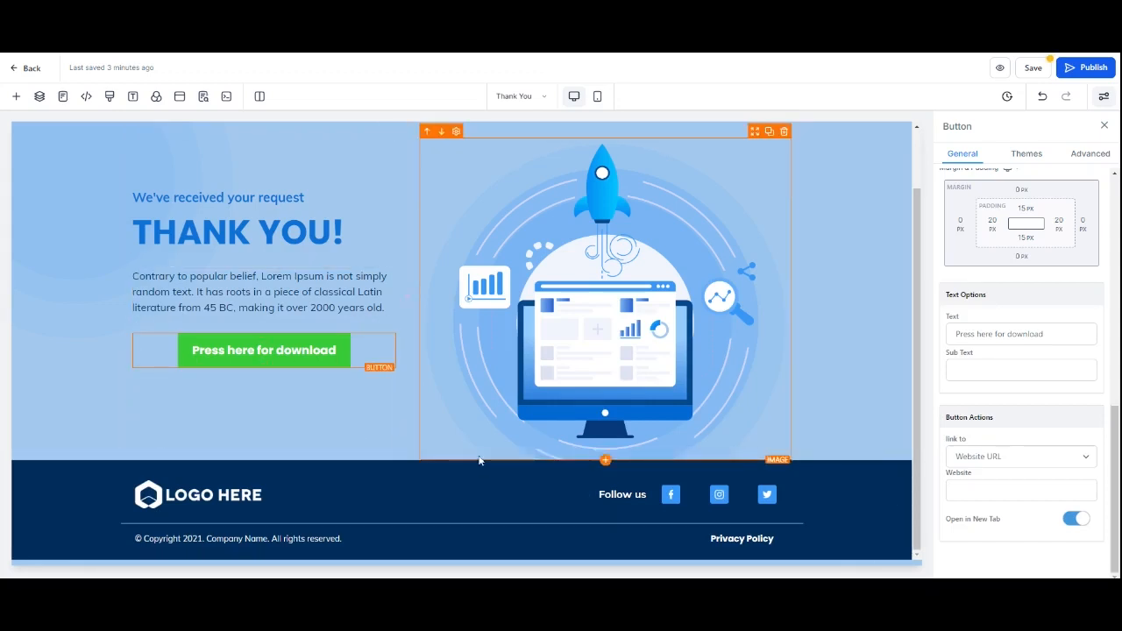
# Step: Move the empty section below the footer up above the footer
pyautogui.click(462, 555)
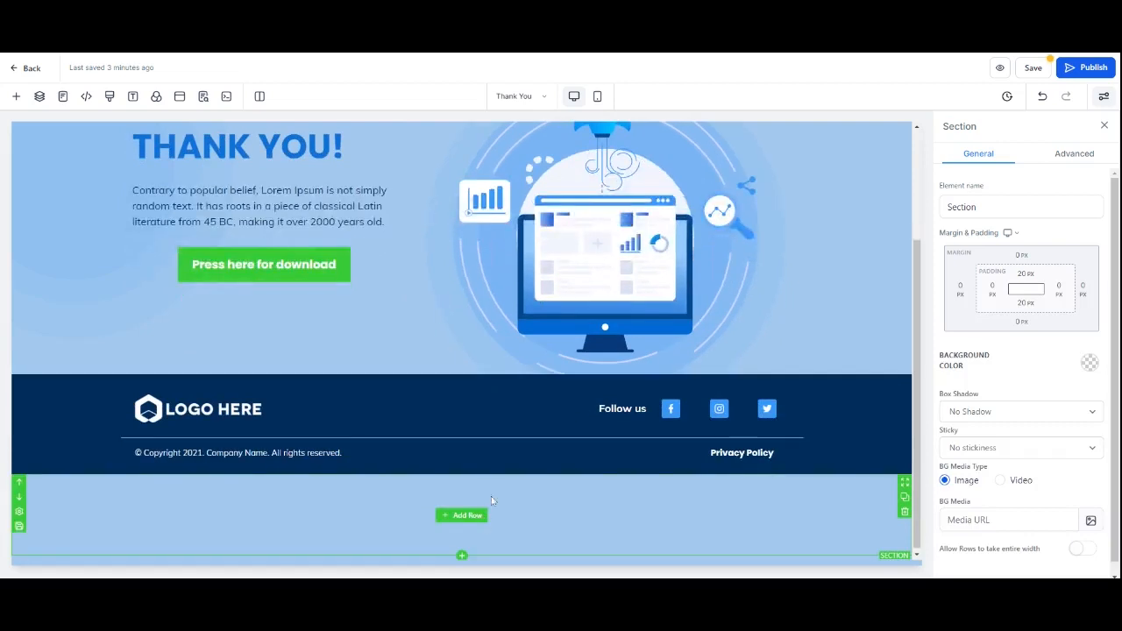
pyautogui.click(19, 480)
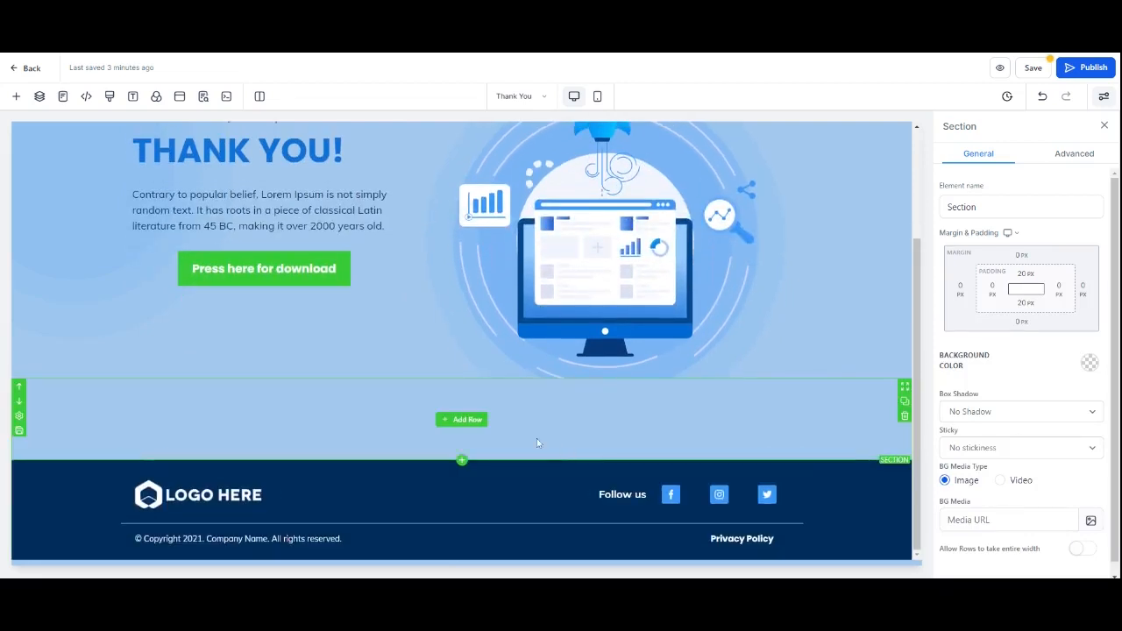
# Step: Add a one-column row to the empty section and place a Headline element in it
pyautogui.click(457, 420)
pyautogui.click(187, 183)
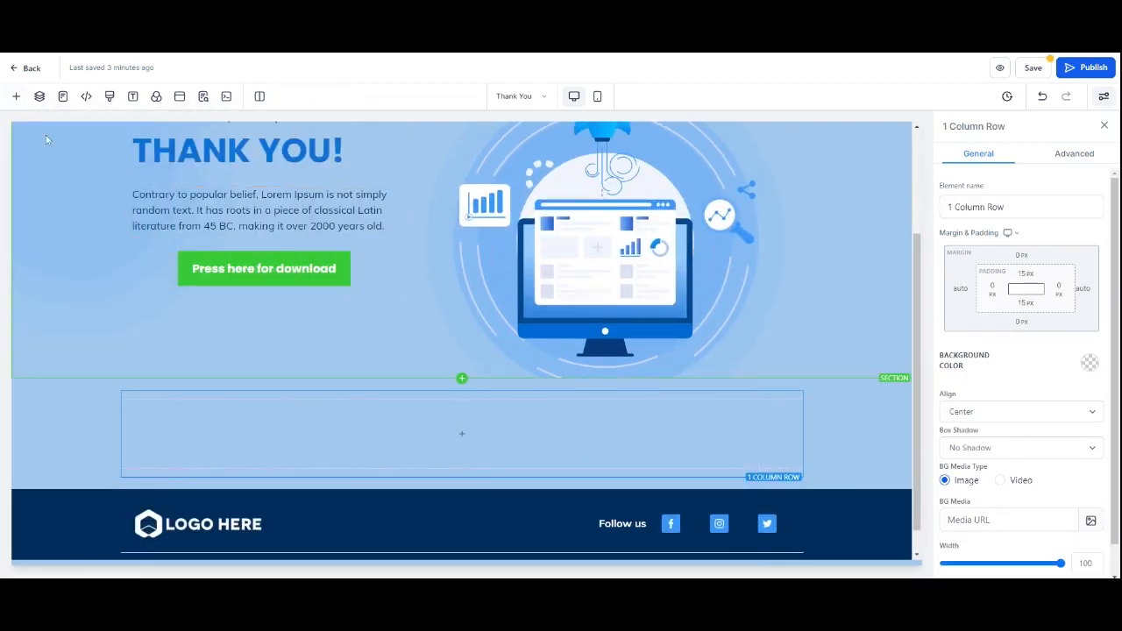
pyautogui.click(460, 434)
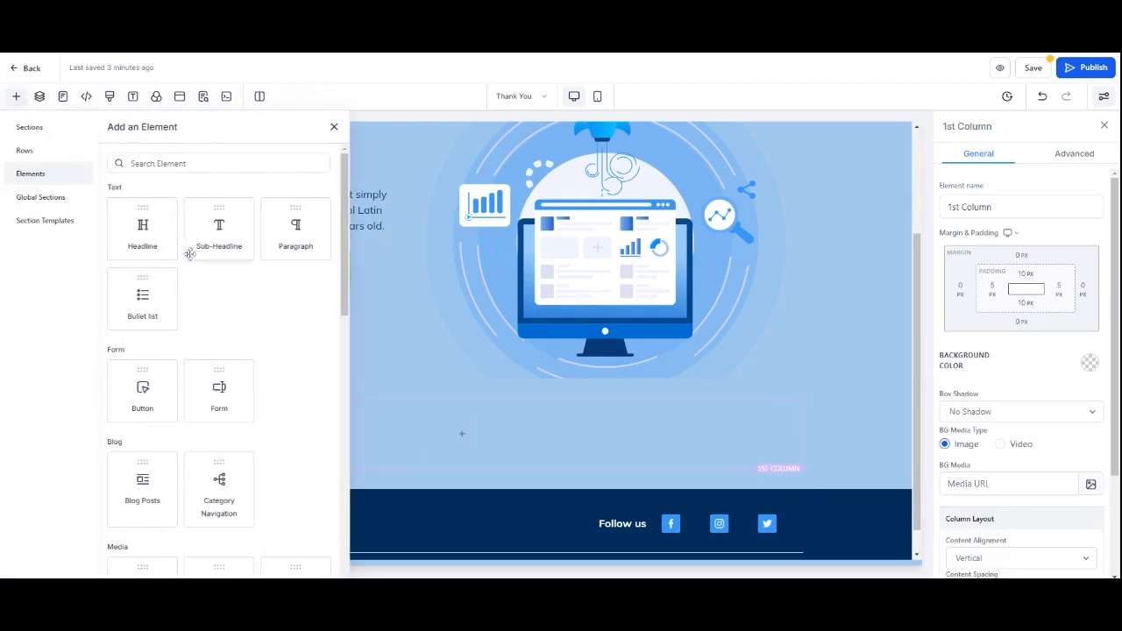
pyautogui.click(159, 235)
# Step: Set the new headline's text to "While i have you, do you want to upgrade."
pyautogui.tripleClick(460, 425)
pyautogui.write('dO Y')
pyautogui.press('BackSpace')
pyautogui.press('BackSpace')
pyautogui.press('BackSpace')
pyautogui.press('BackSpace')
pyautogui.write('While u')
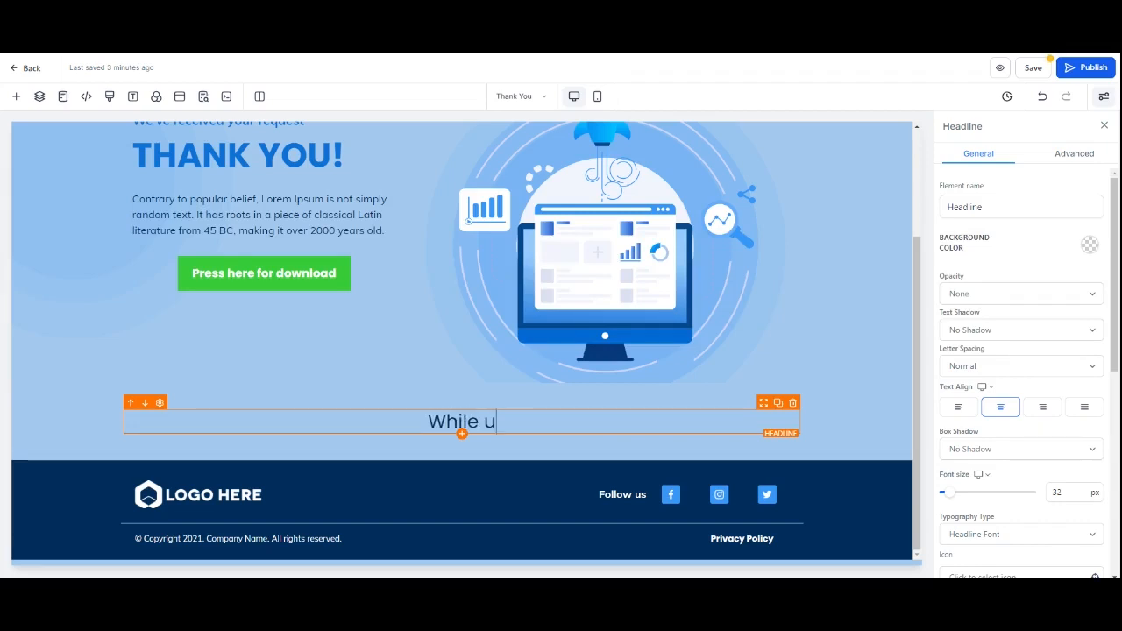
pyautogui.press('BackSpace')
pyautogui.write('i have')
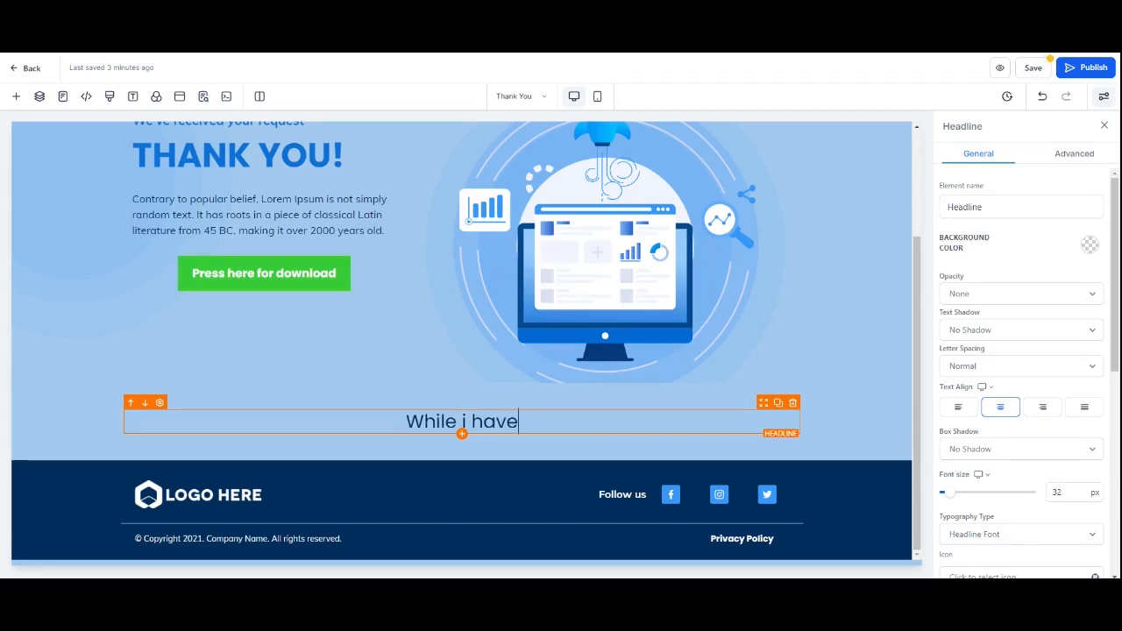
pyautogui.write(' you, do you w')
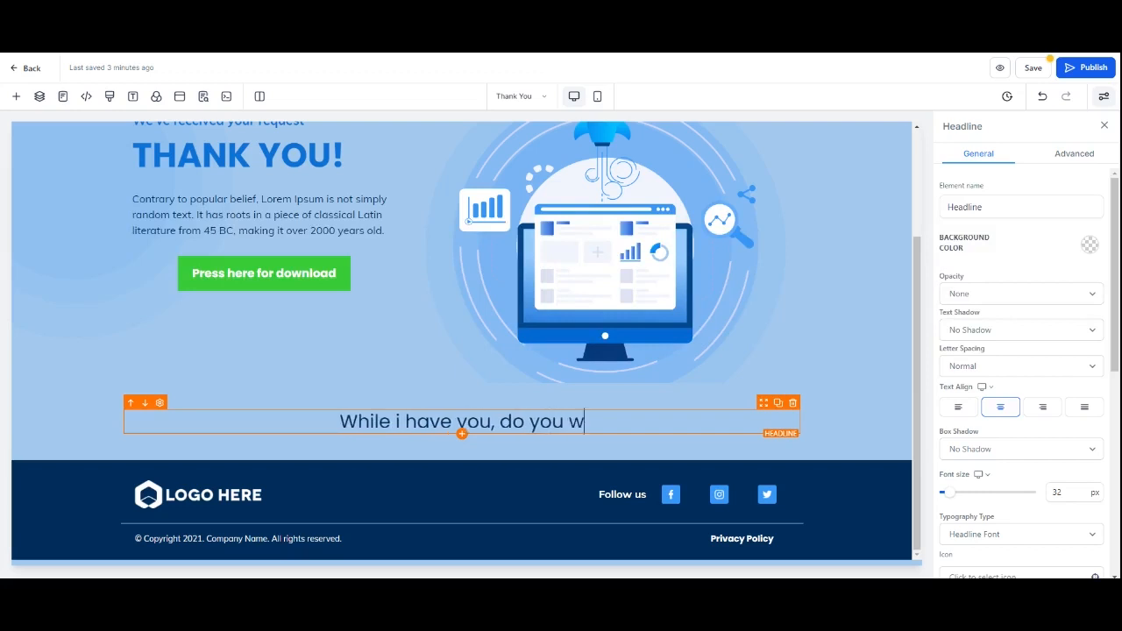
pyautogui.write('ant to updr')
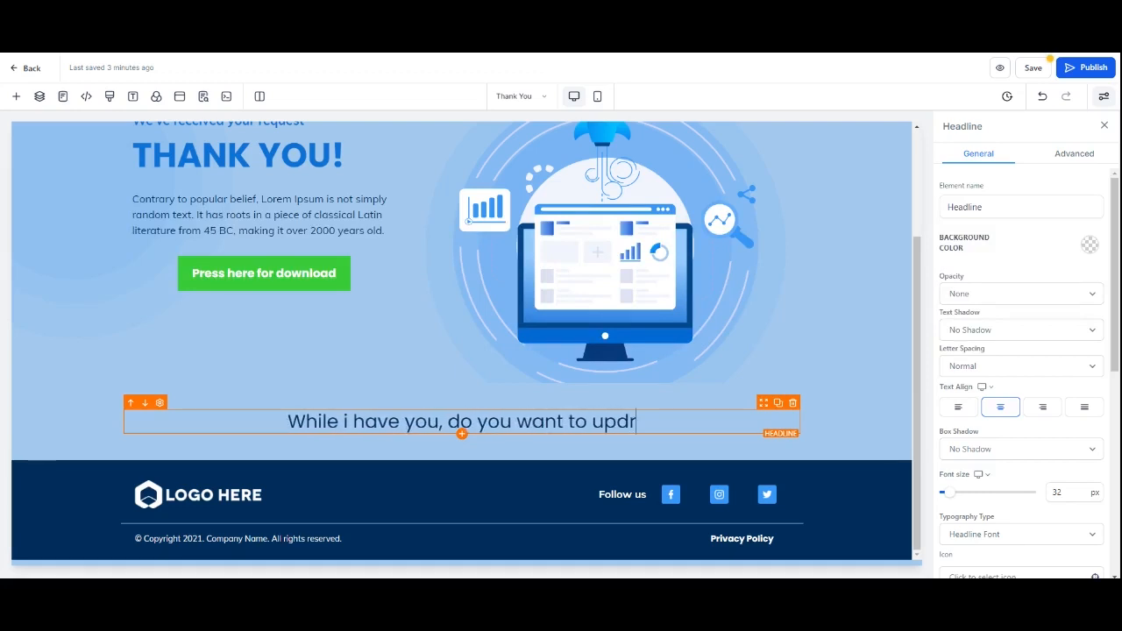
pyautogui.press('BackSpace')
pyautogui.press('BackSpace')
pyautogui.write('grades')
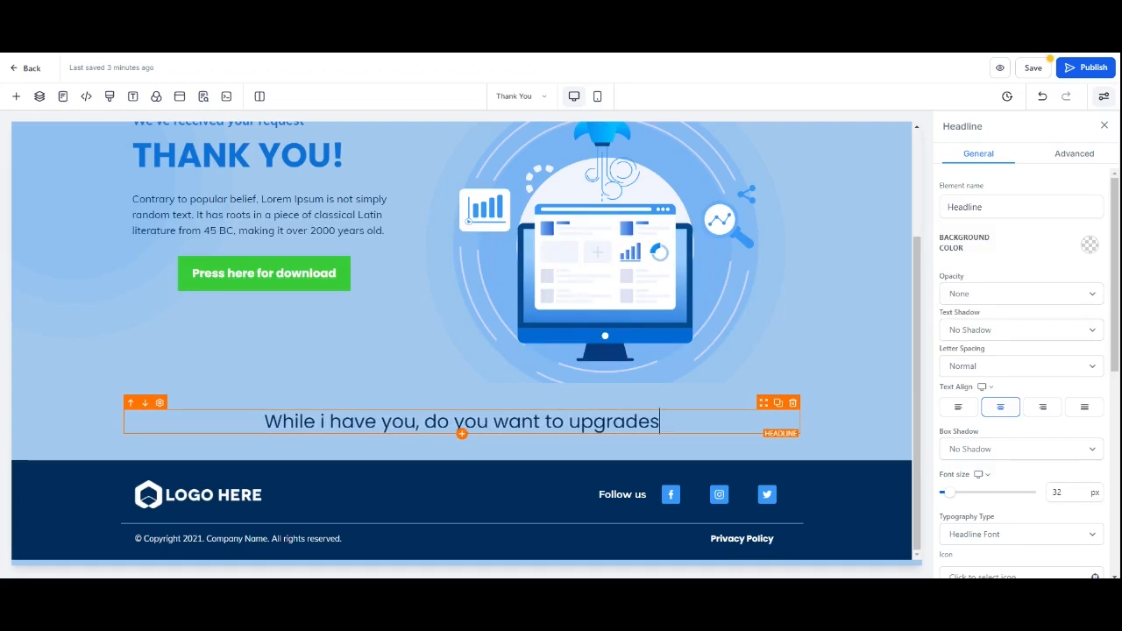
pyautogui.press('BackSpace')
pyautogui.write('.')
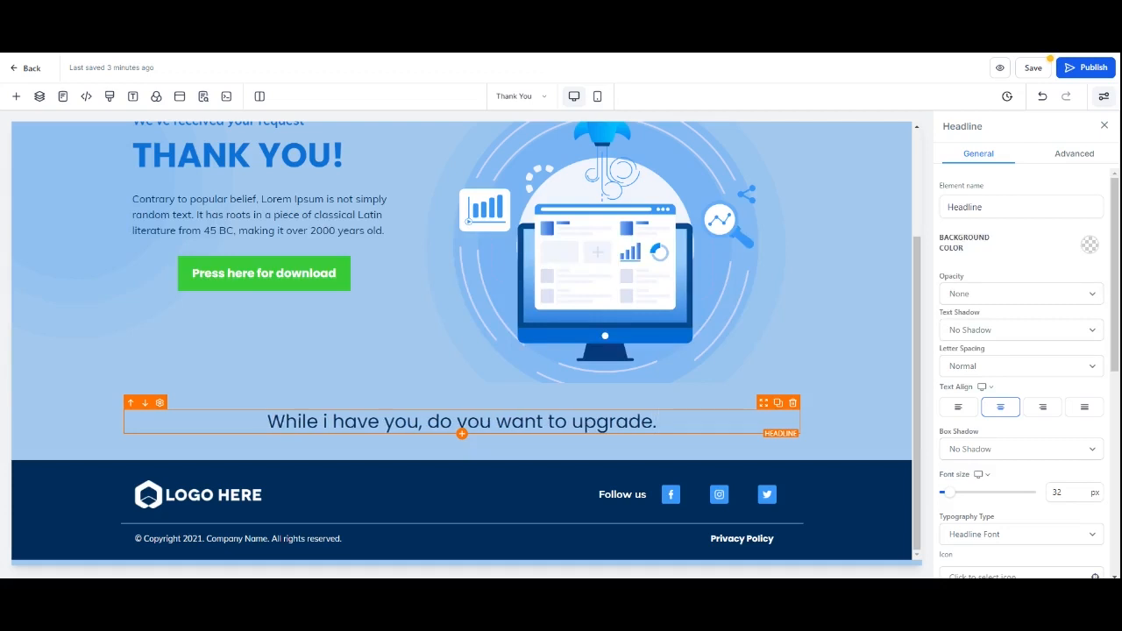
# Step: Save the Thank You page
pyautogui.scroll(1, 532, 403)
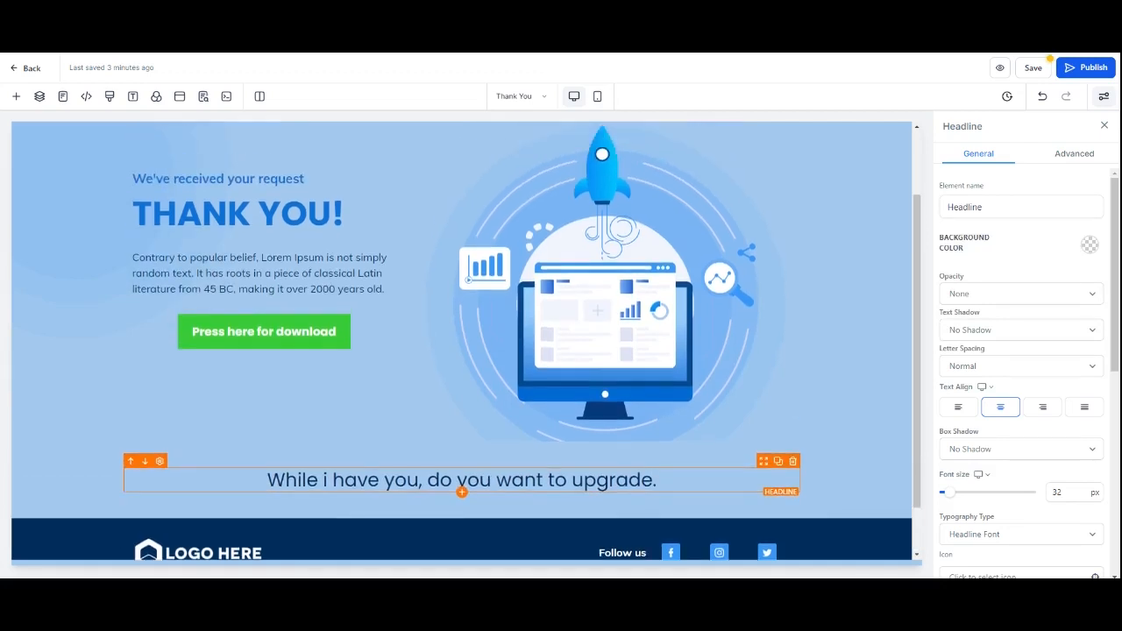
pyautogui.scroll(-1, 508, 440)
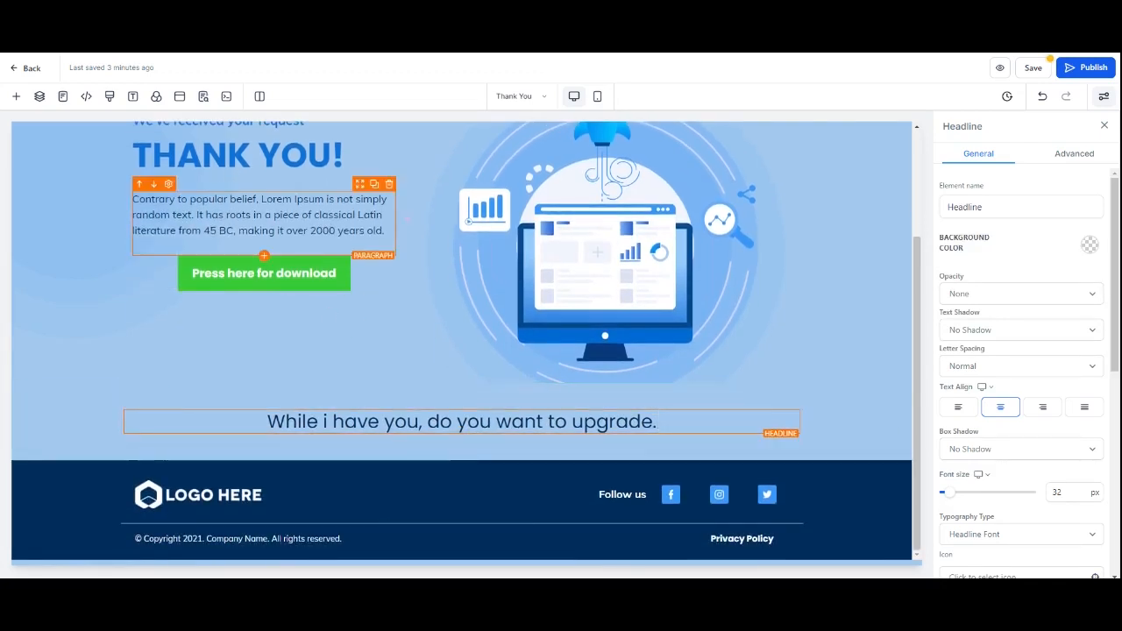
pyautogui.scroll(2, 386, 342)
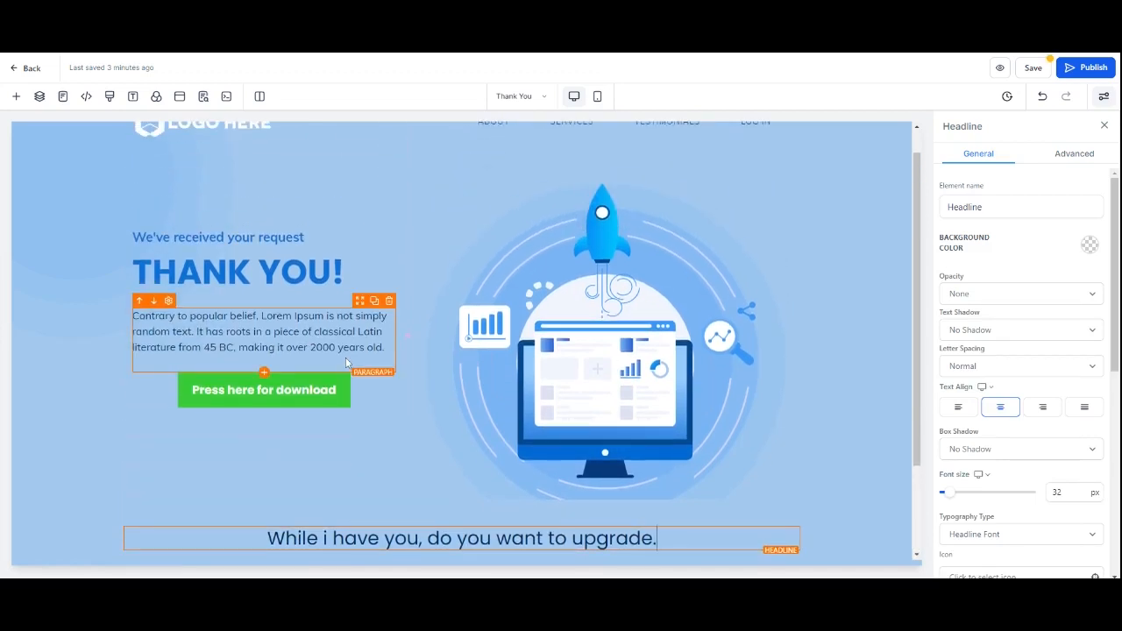
pyautogui.scroll(1, 290, 263)
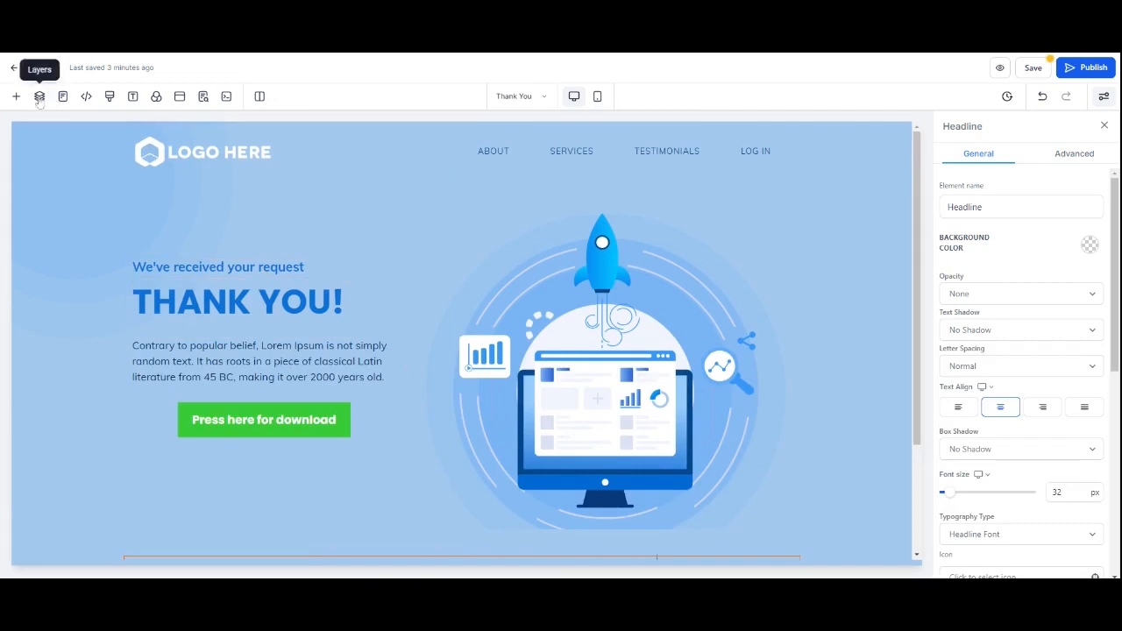
pyautogui.click(1031, 68)
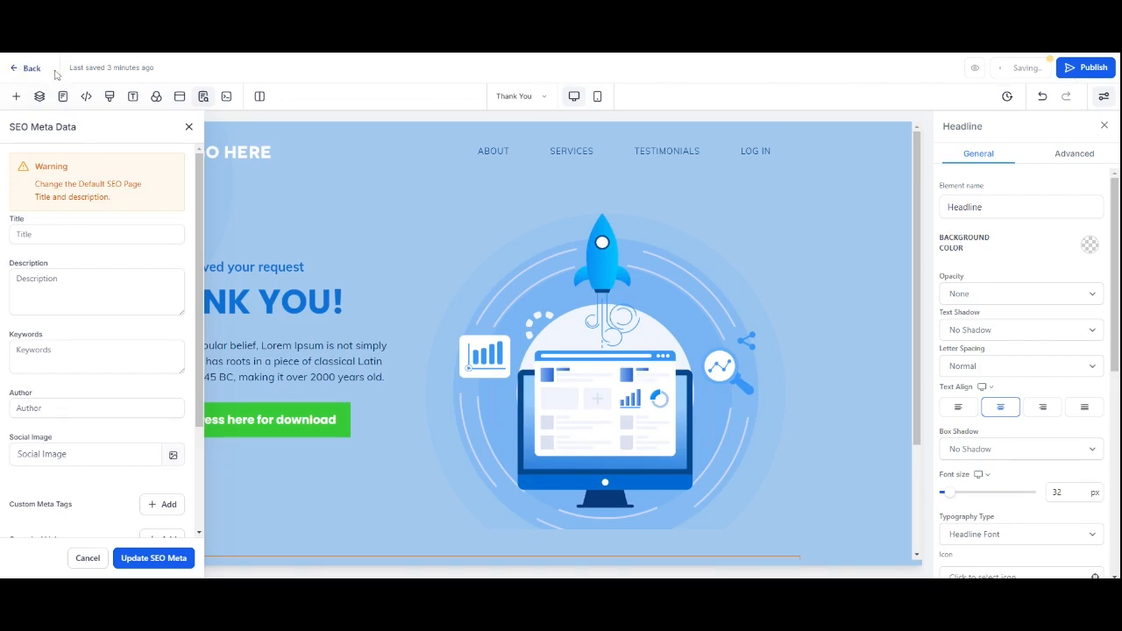
# Step: Return to the Car Guru funnel steps and open the Home step in the editor
pyautogui.click(16, 69)
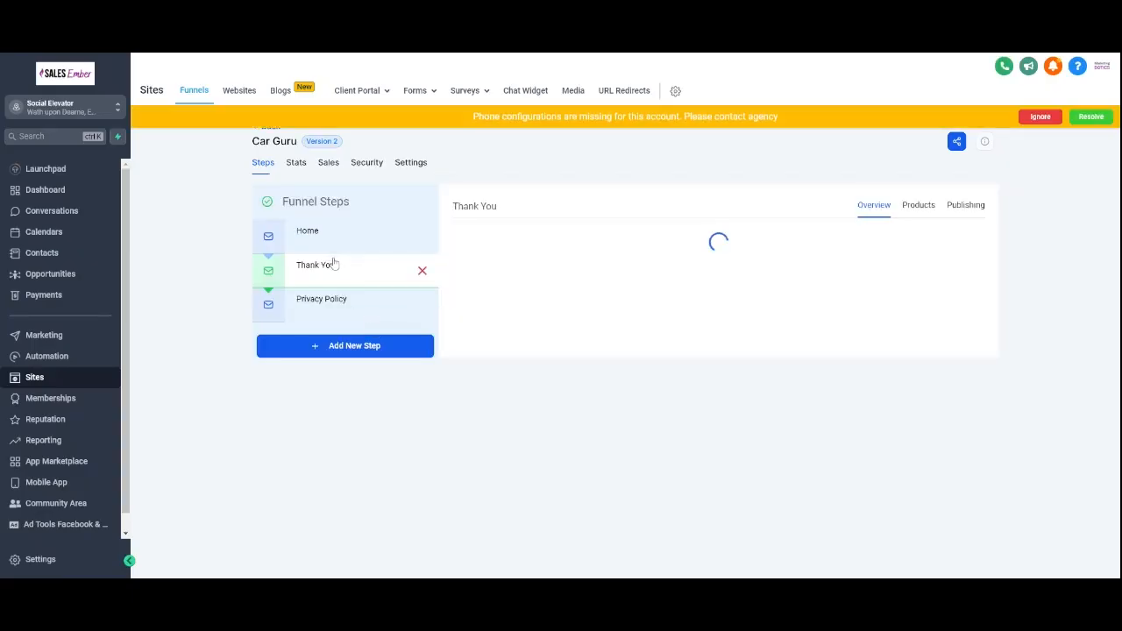
pyautogui.click(342, 248)
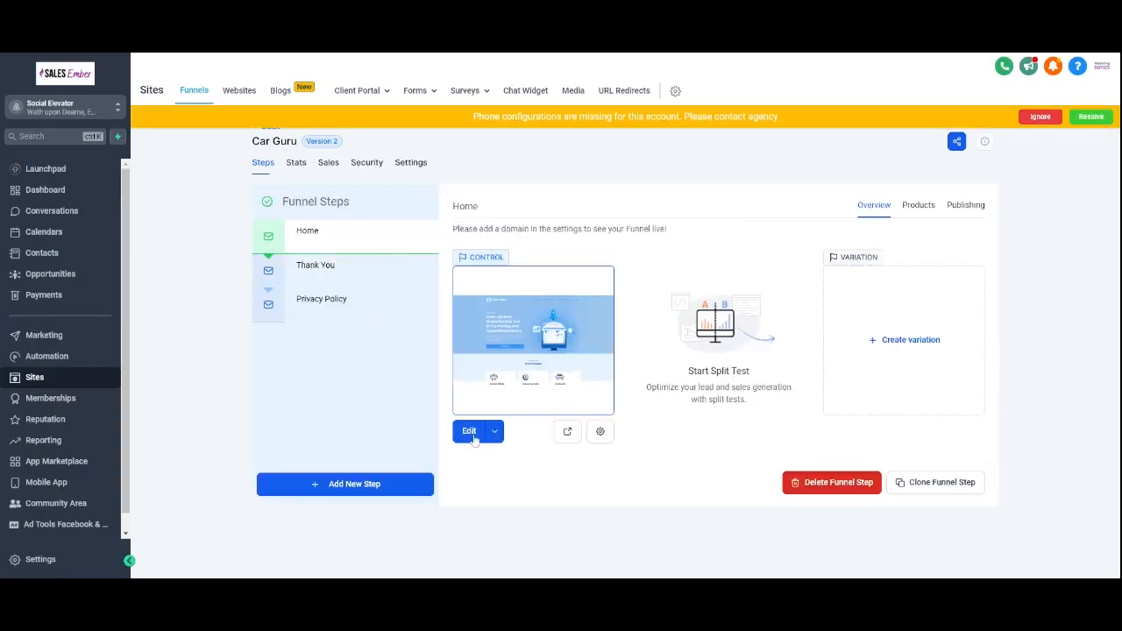
pyautogui.click(469, 431)
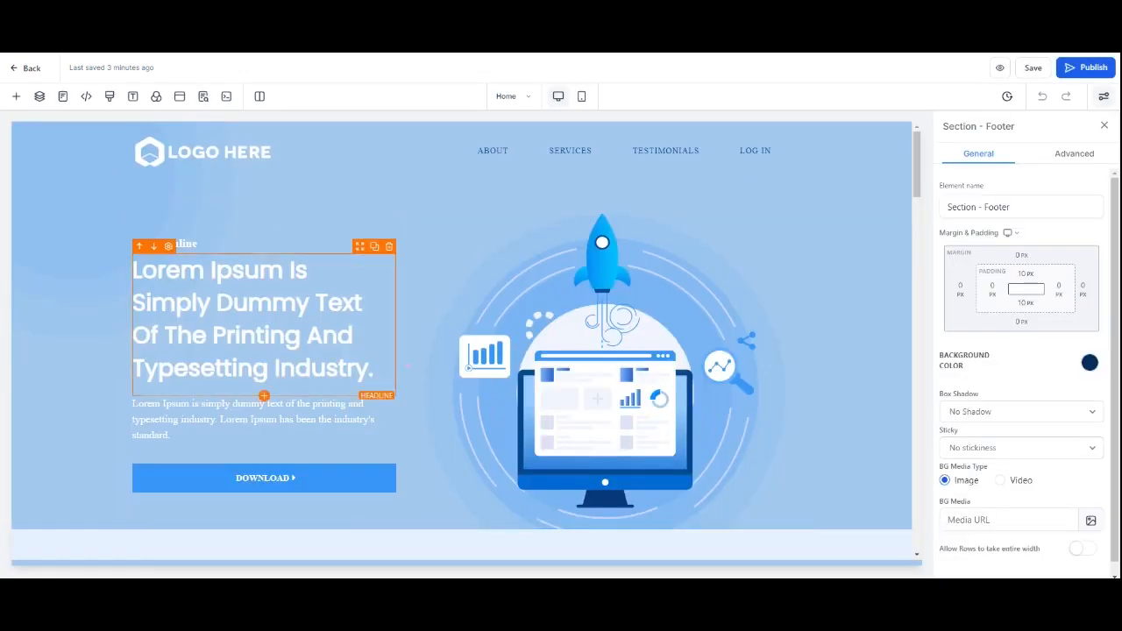
# Step: Add a Form element below the hero text on the Home page and pick the Download form
pyautogui.click(16, 97)
pyautogui.write('form')
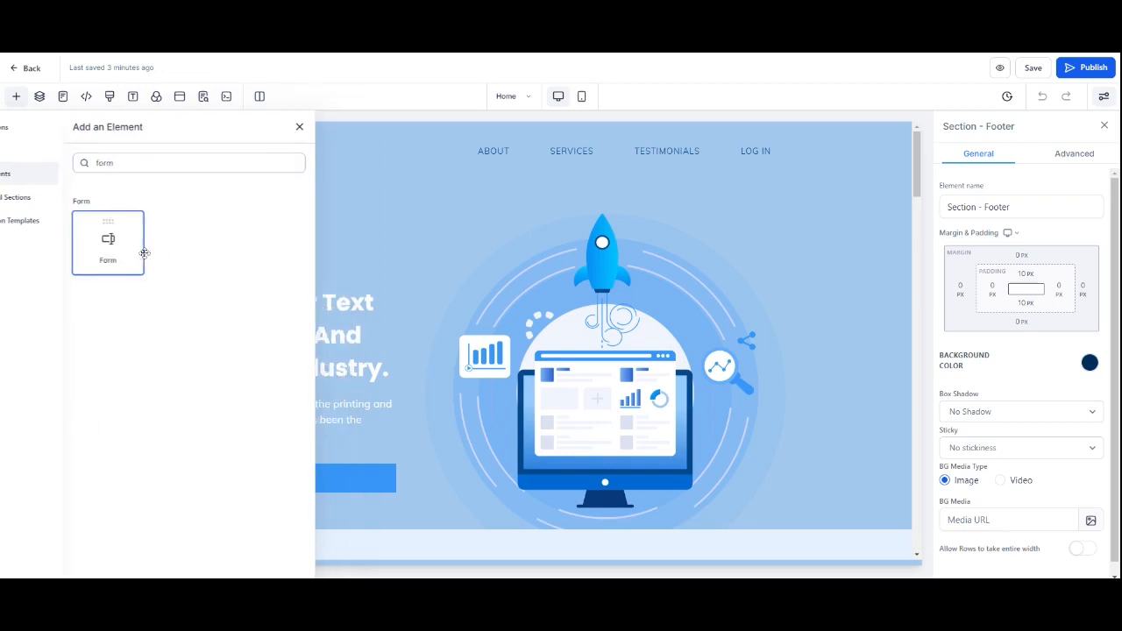
pyautogui.moveTo(144, 254); pyautogui.dragTo(321, 486)
pyautogui.click(514, 266)
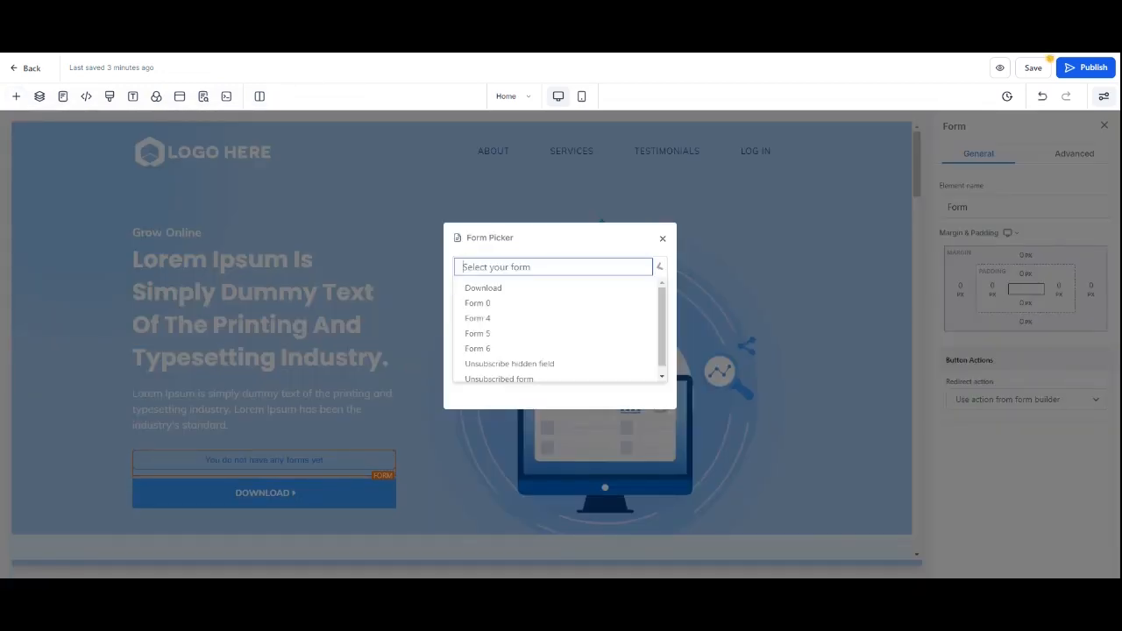
pyautogui.click(515, 287)
# Step: Review the placed form and its fields on the Home page
pyautogui.scroll(-3, 460, 449)
pyautogui.scroll(-5, 391, 358)
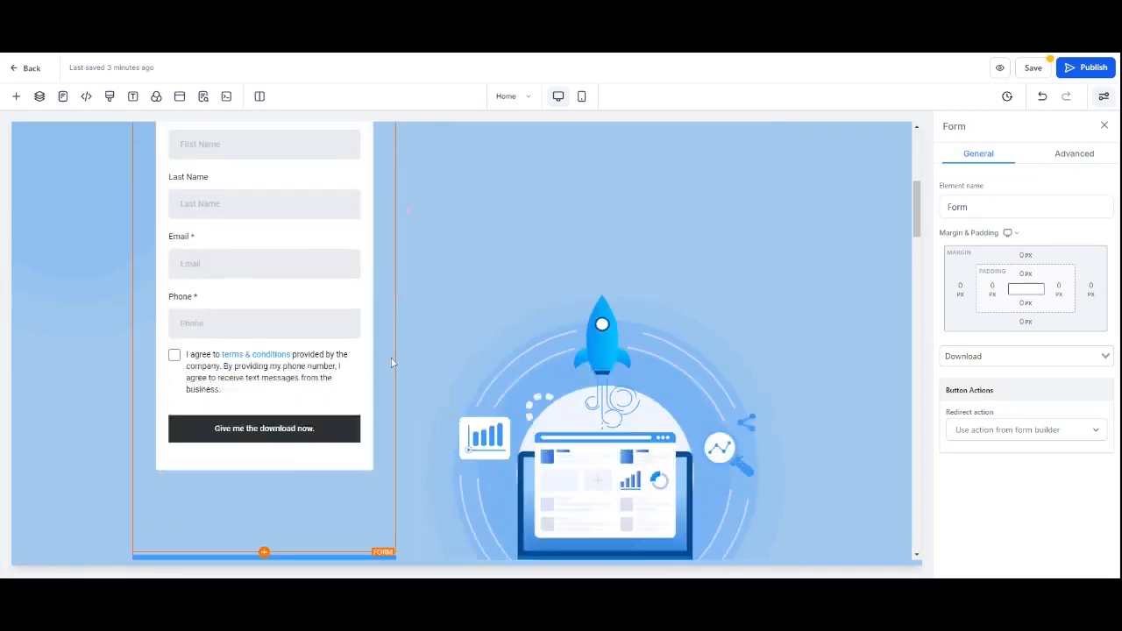
pyautogui.scroll(5, 234, 280)
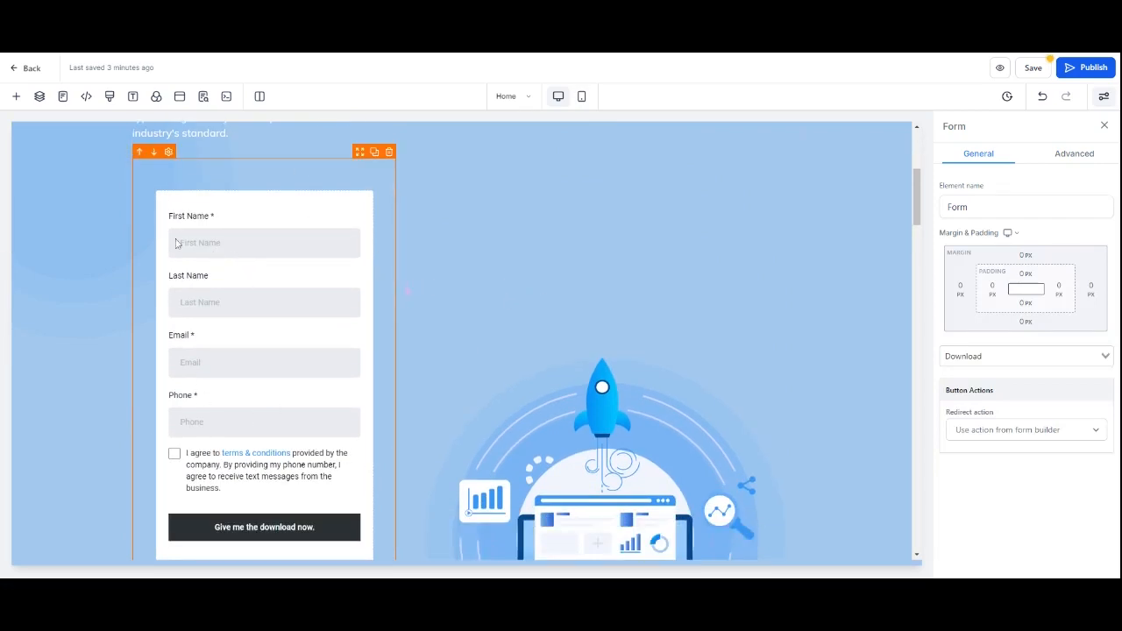
pyautogui.scroll(-1, 266, 296)
pyautogui.scroll(3, 391, 286)
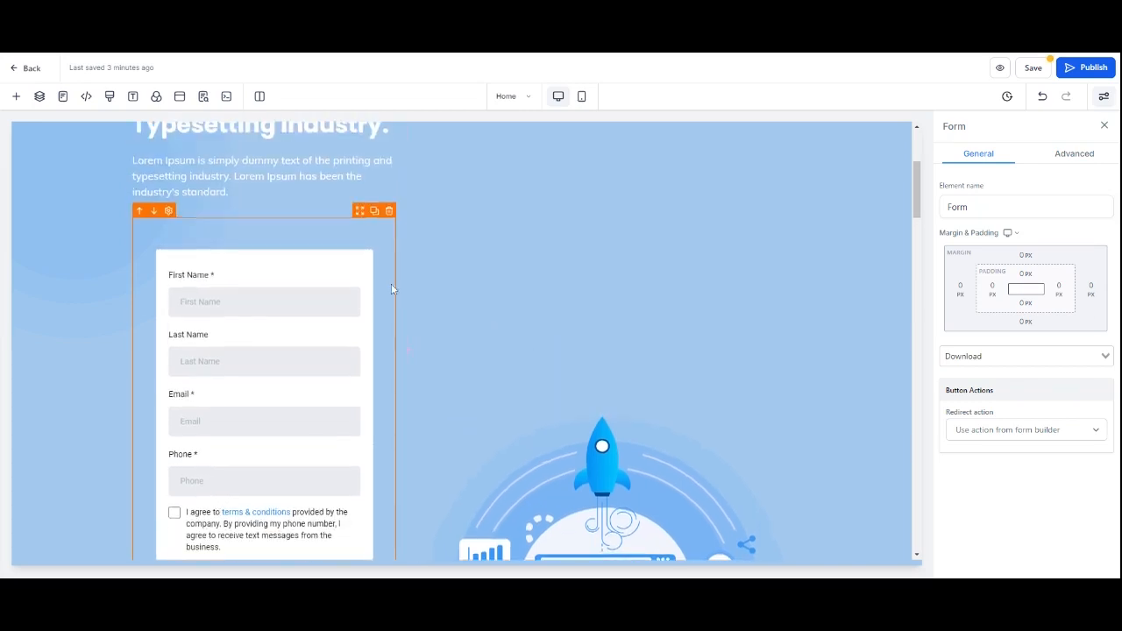
pyautogui.scroll(5, 392, 285)
pyautogui.scroll(-4, 472, 301)
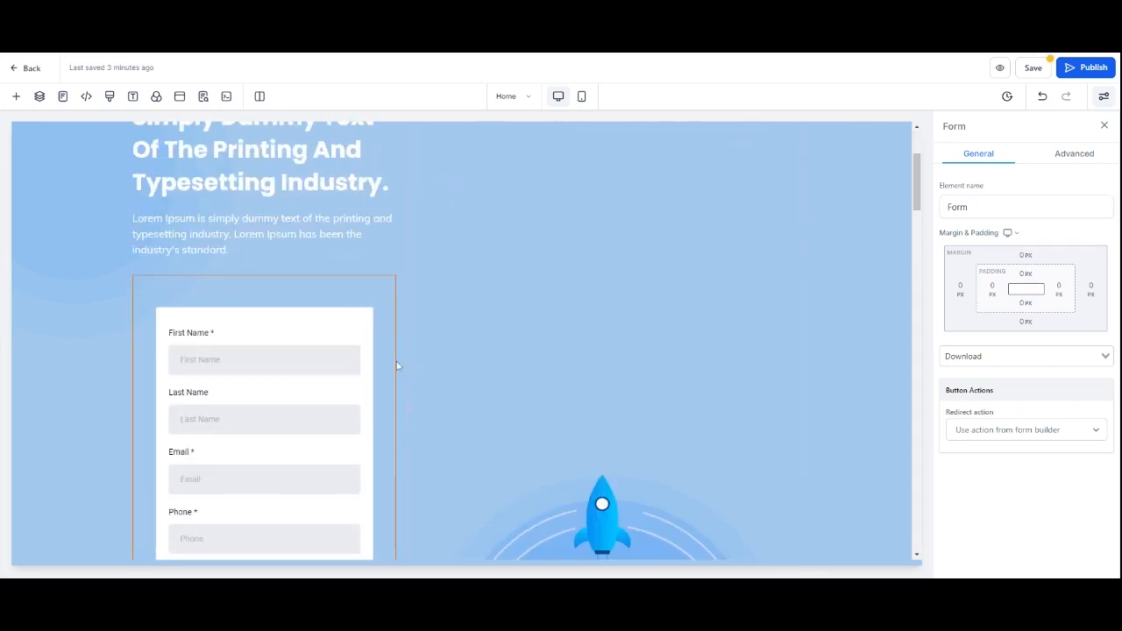
pyautogui.scroll(-4, 515, 294)
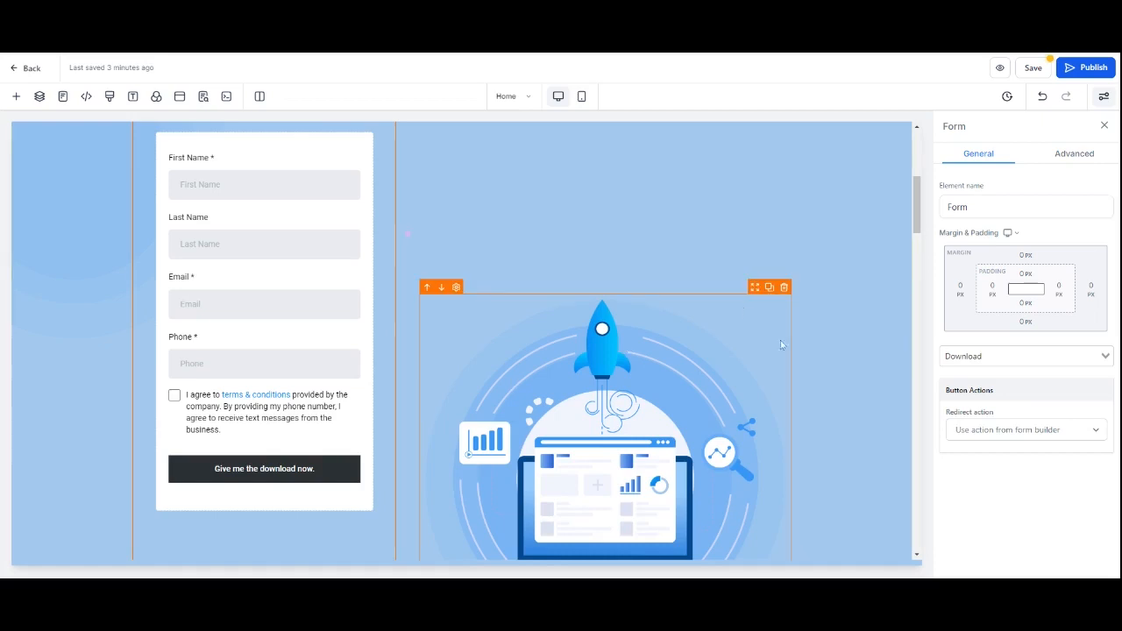
pyautogui.scroll(6, 470, 395)
pyautogui.scroll(-10, 434, 386)
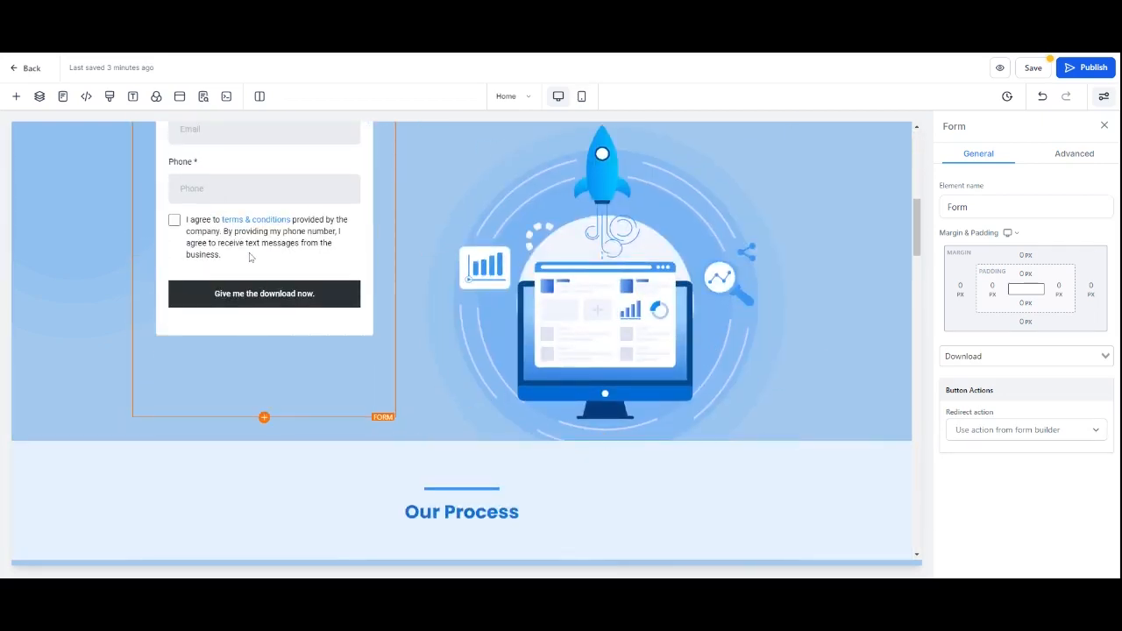
# Step: Set the form's redirect action to Go to Next step, then save the Home page and update the SEO meta
pyautogui.click(1034, 446)
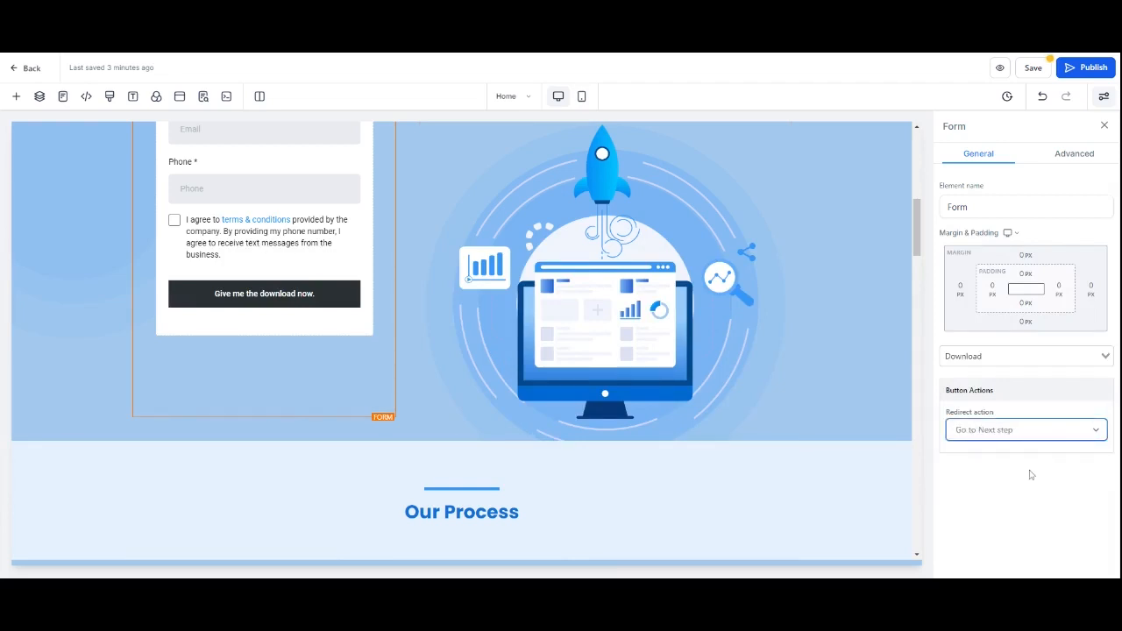
pyautogui.click(1033, 67)
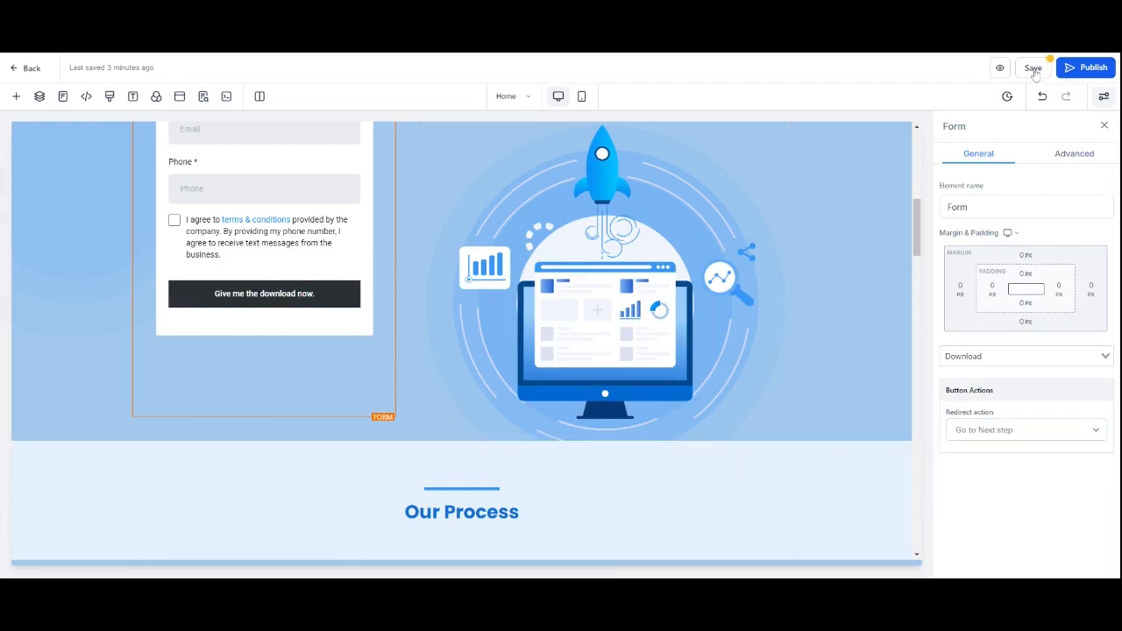
pyautogui.click(127, 558)
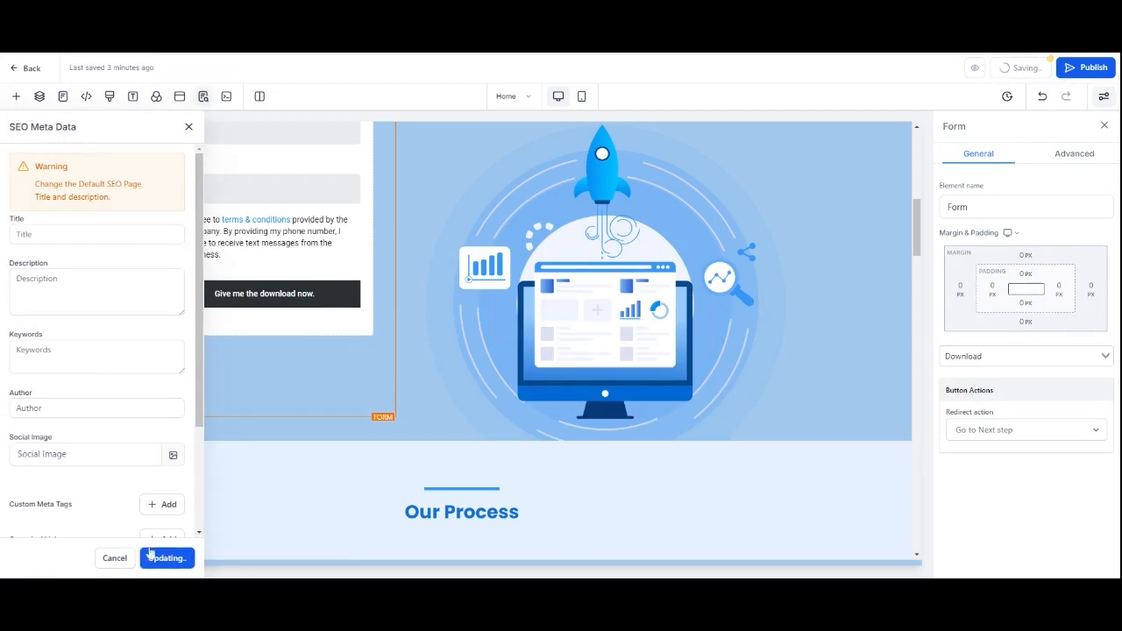
pyautogui.scroll(3, 316, 263)
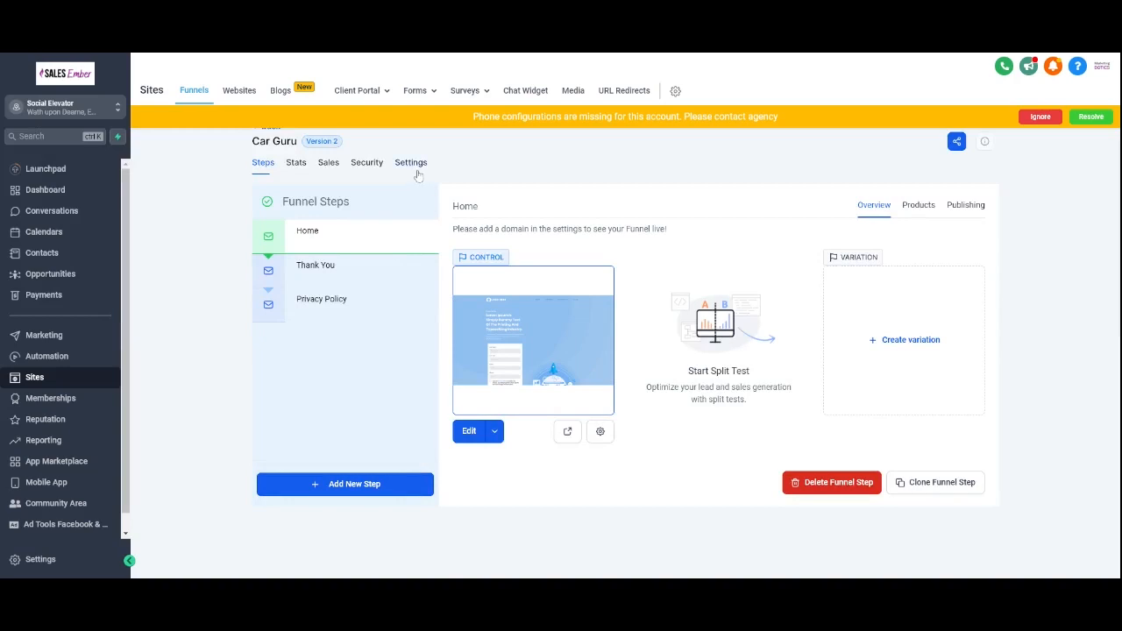
# Step: Open the funnel settings and select the leadmagent.socialelevator.co.uk domain for the funnel
pyautogui.click(413, 163)
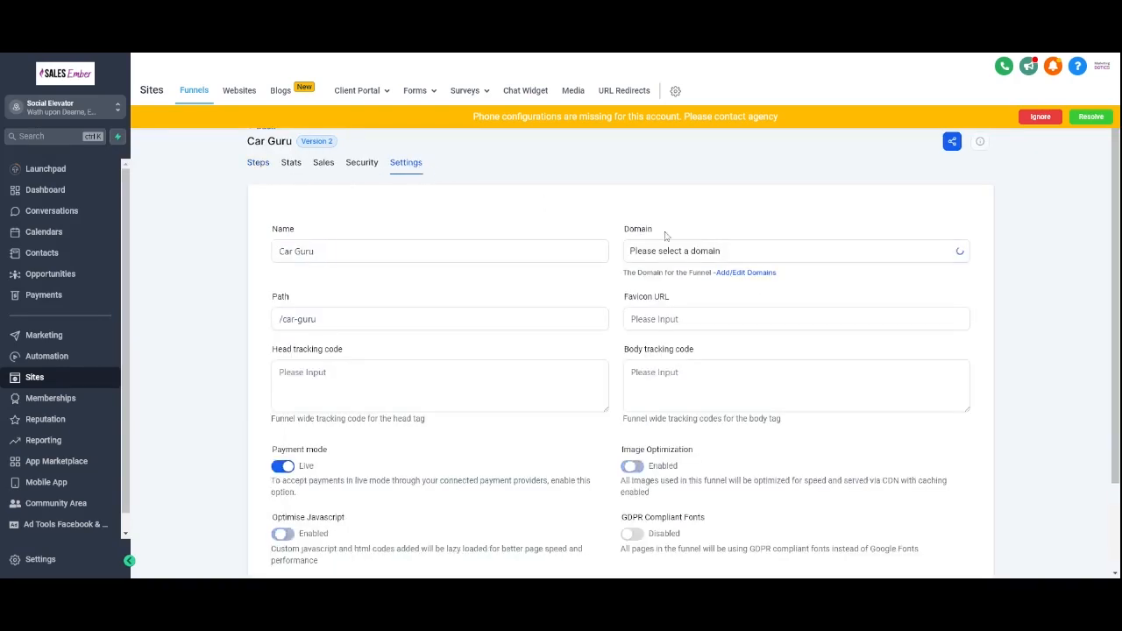
pyautogui.click(753, 258)
pyautogui.click(705, 296)
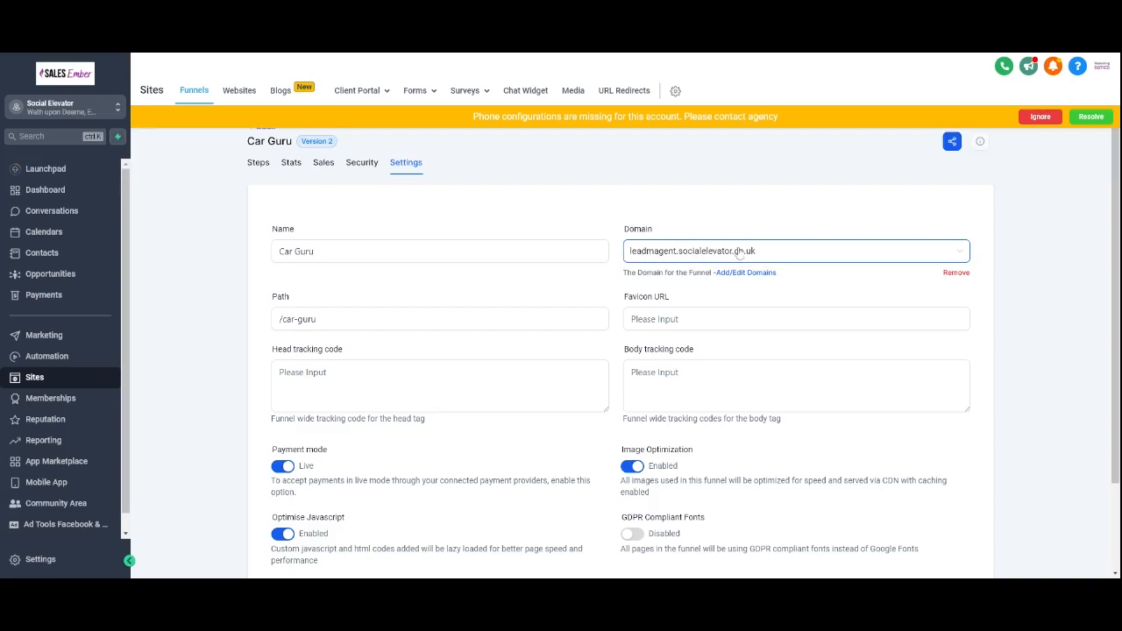
# Step: Highlight the funnel's /car-guru path in the settings
pyautogui.click(456, 319)
pyautogui.moveTo(316, 320); pyautogui.dragTo(270, 326)
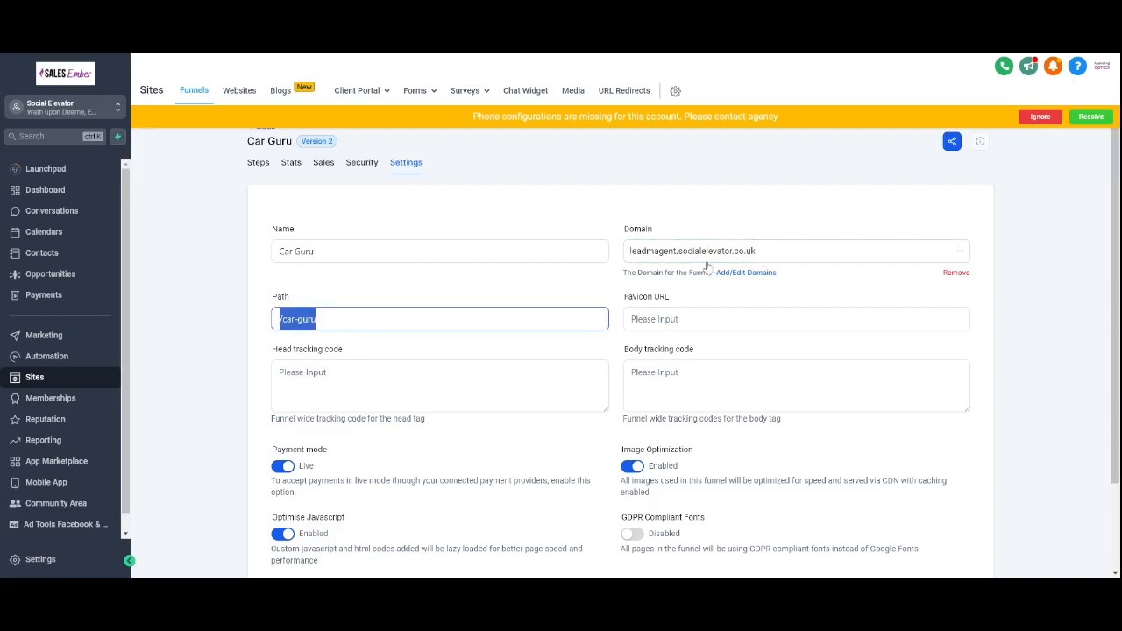
pyautogui.click(505, 182)
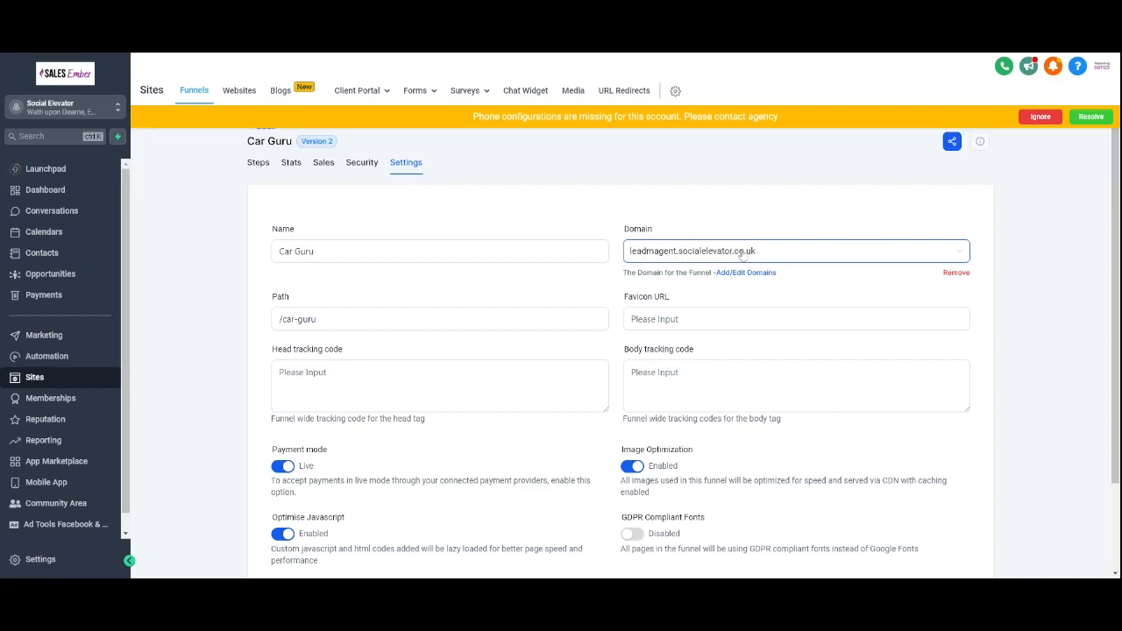
pyautogui.moveTo(319, 320); pyautogui.dragTo(270, 325)
pyautogui.click(292, 319)
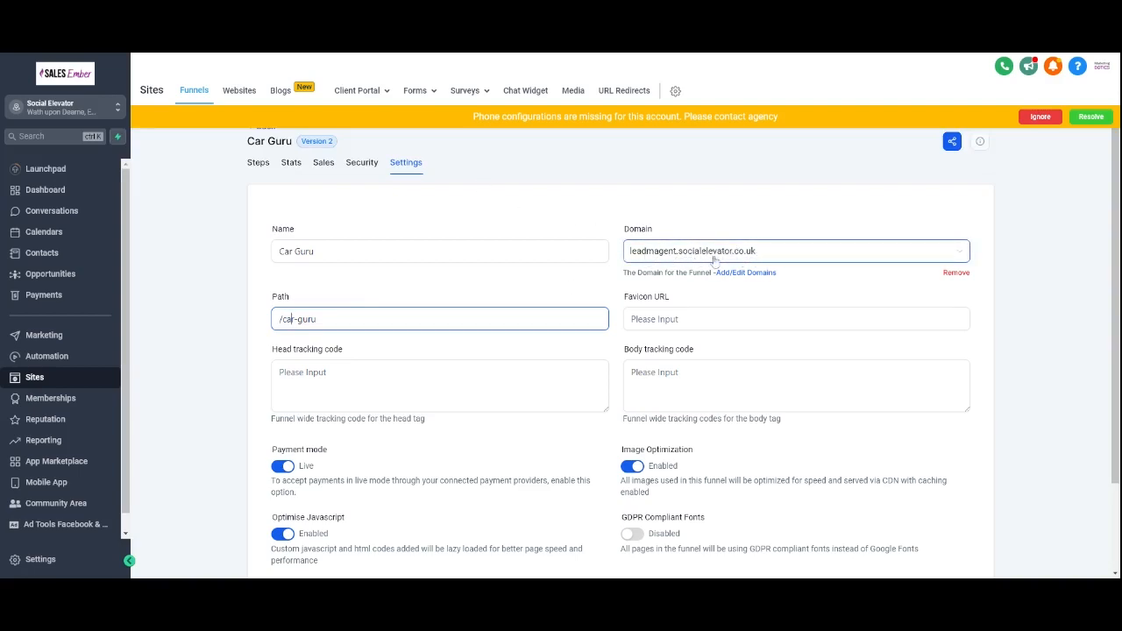
pyautogui.moveTo(315, 319); pyautogui.dragTo(268, 325)
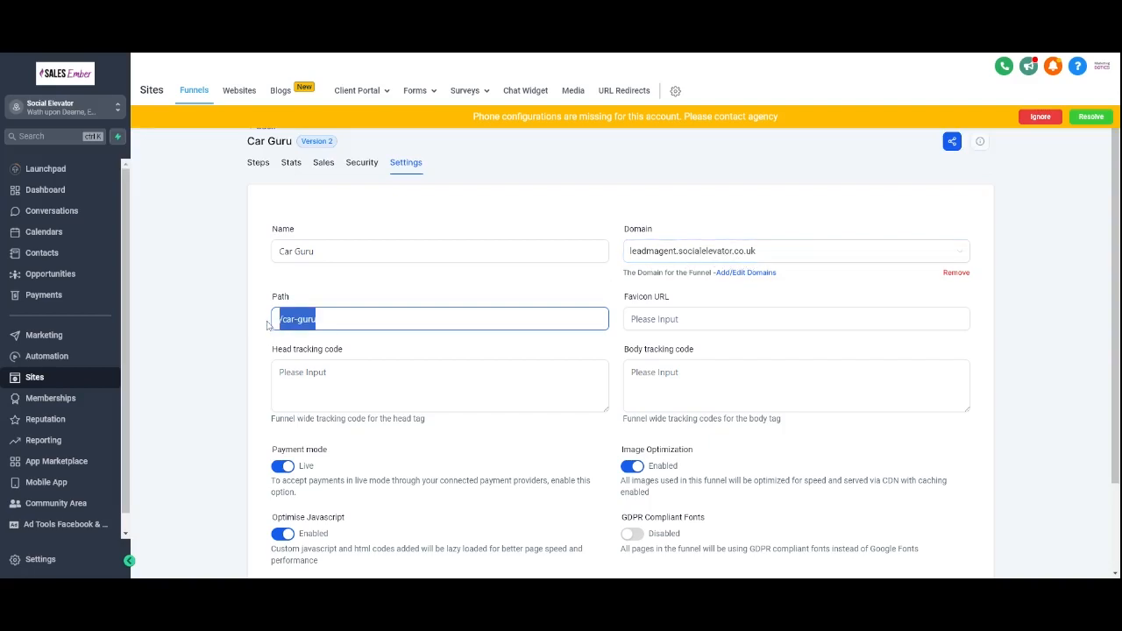
pyautogui.click(347, 299)
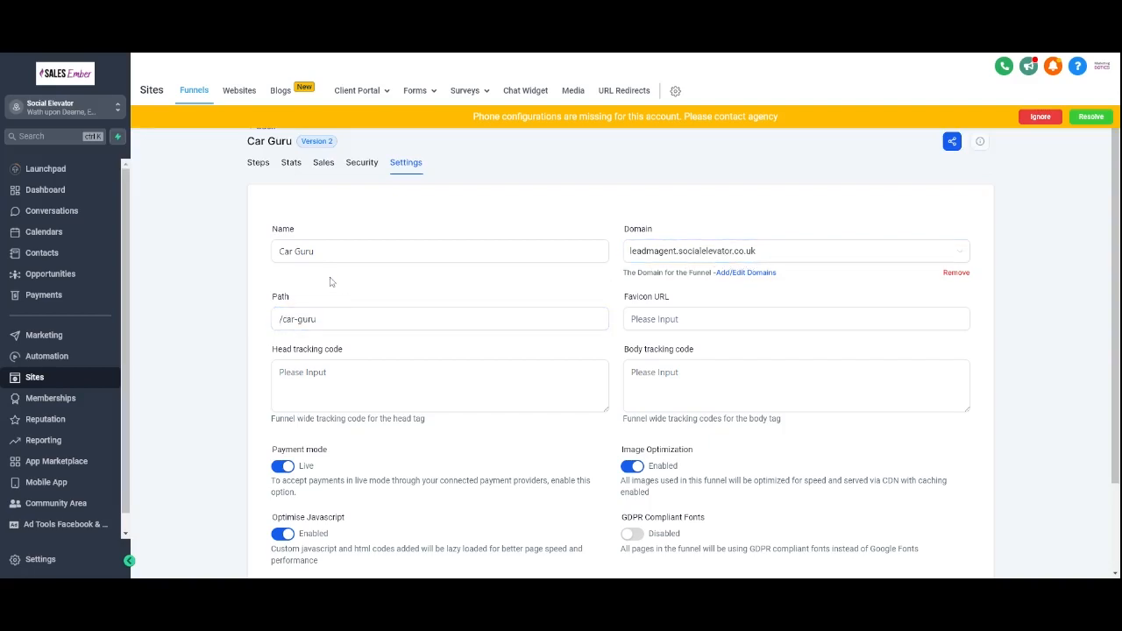
# Step: Leave the funnel and start a new automation workflow from scratch
pyautogui.click(259, 165)
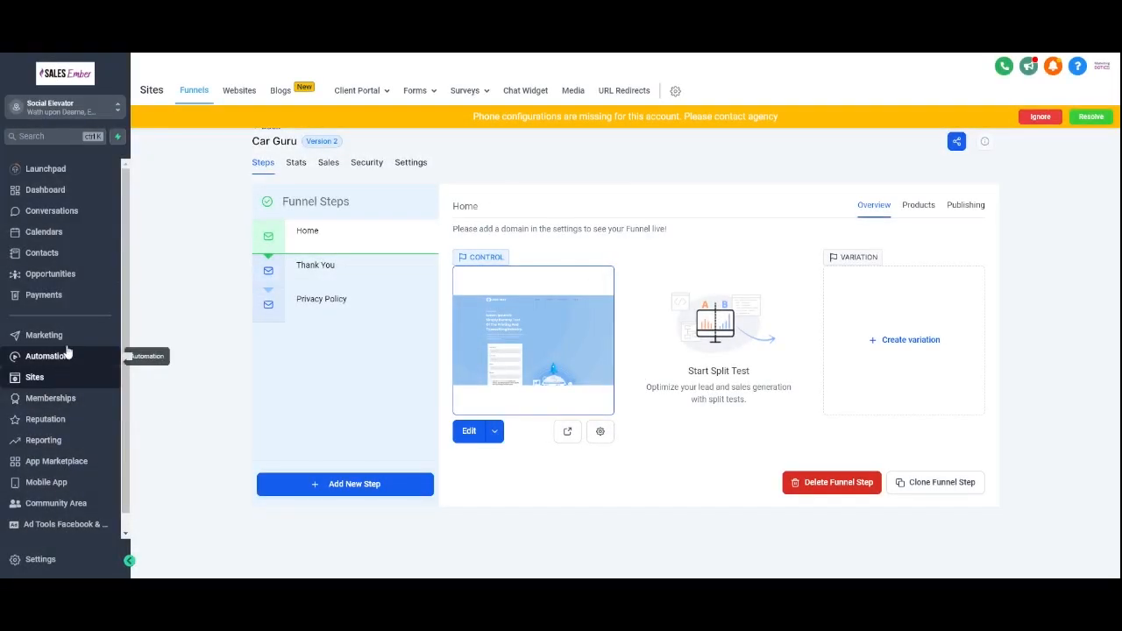
pyautogui.click(65, 357)
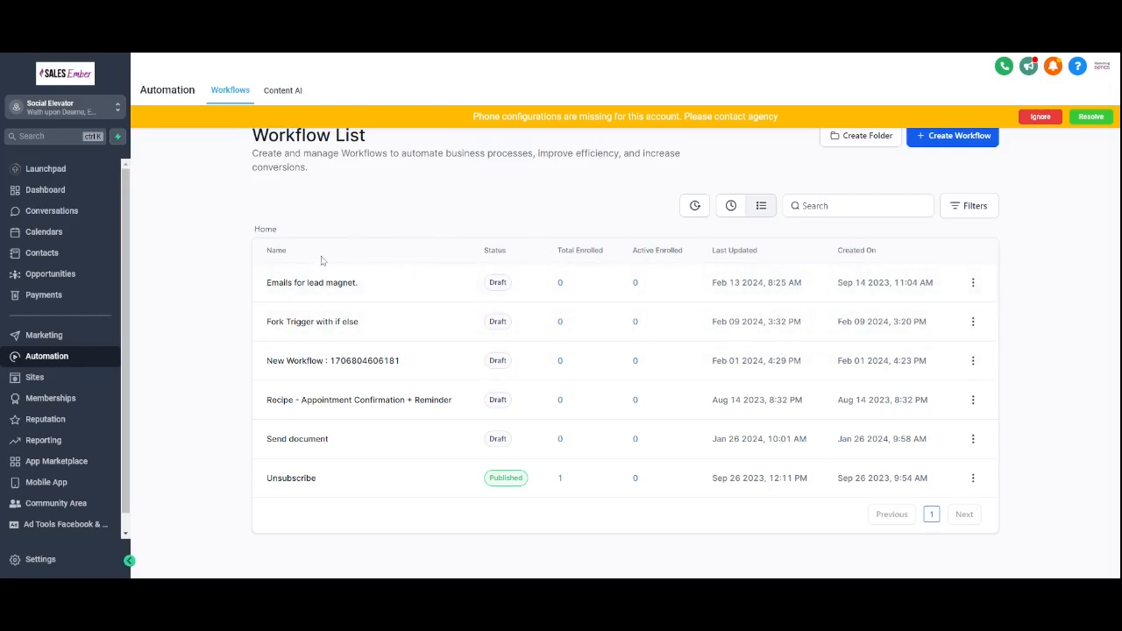
pyautogui.click(984, 141)
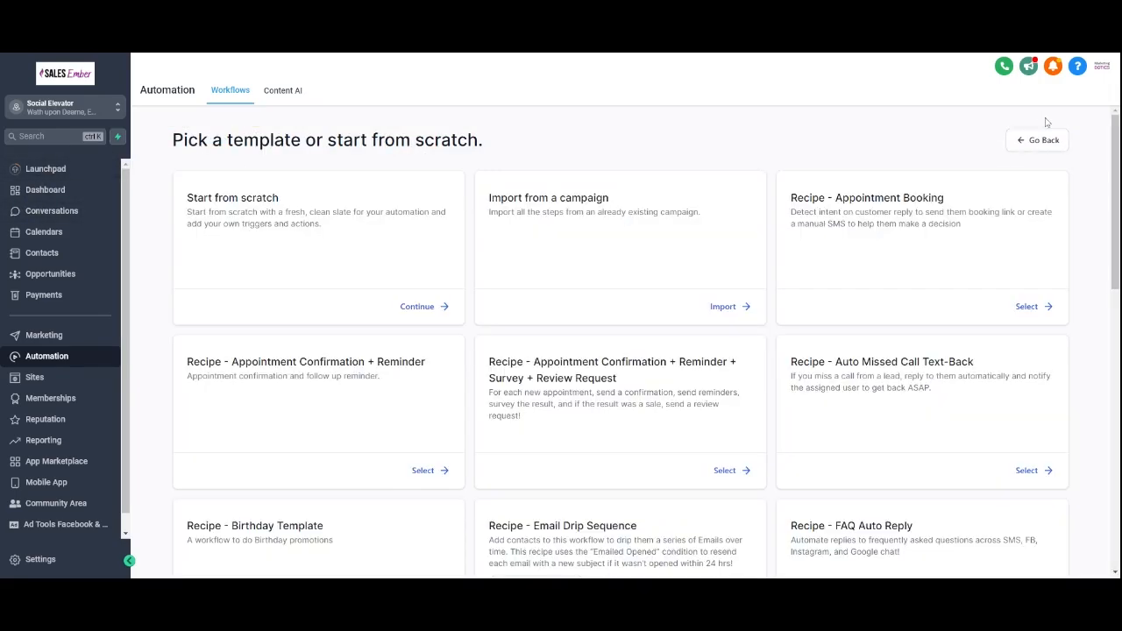
pyautogui.click(419, 307)
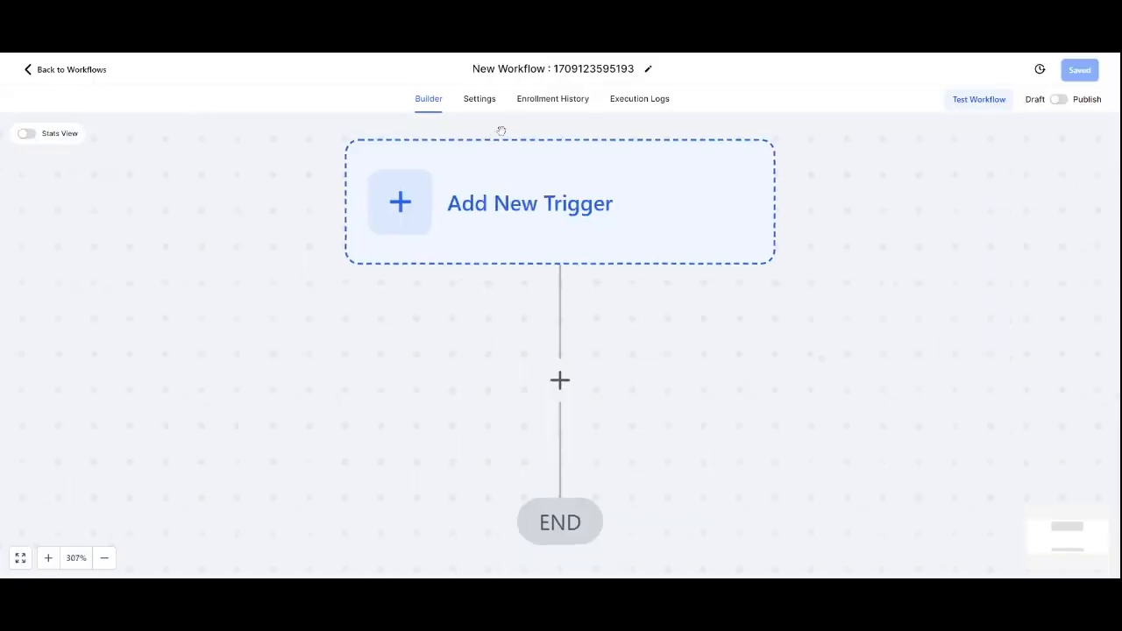
# Step: Add a Facebook Lead Form Submitted trigger to the workflow, removing the form filter before saving
pyautogui.click(579, 151)
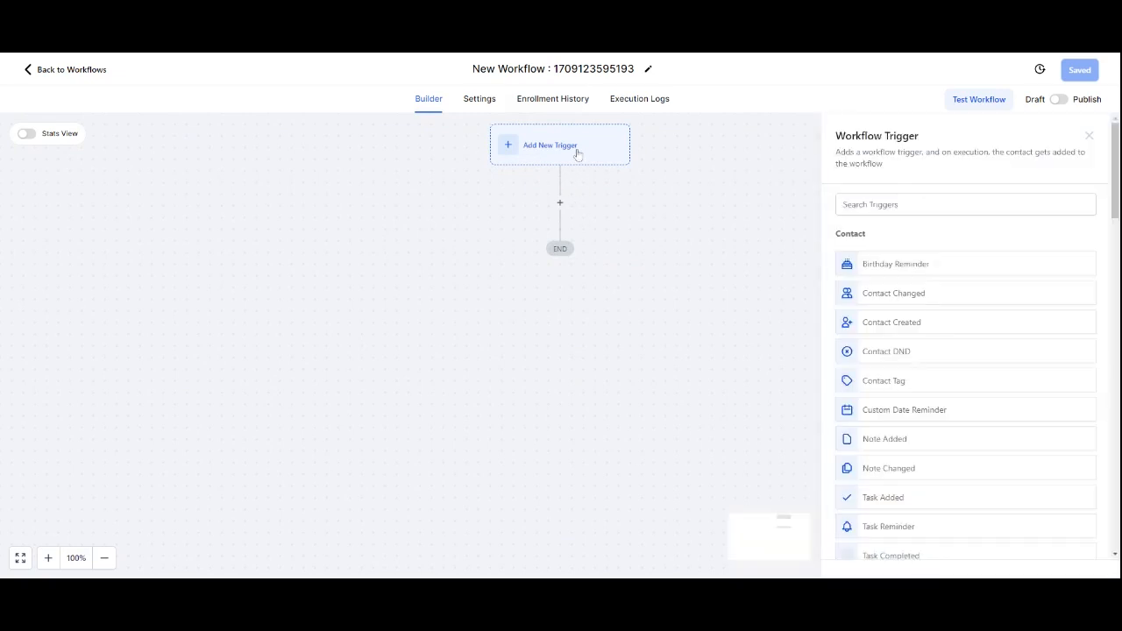
pyautogui.write('form')
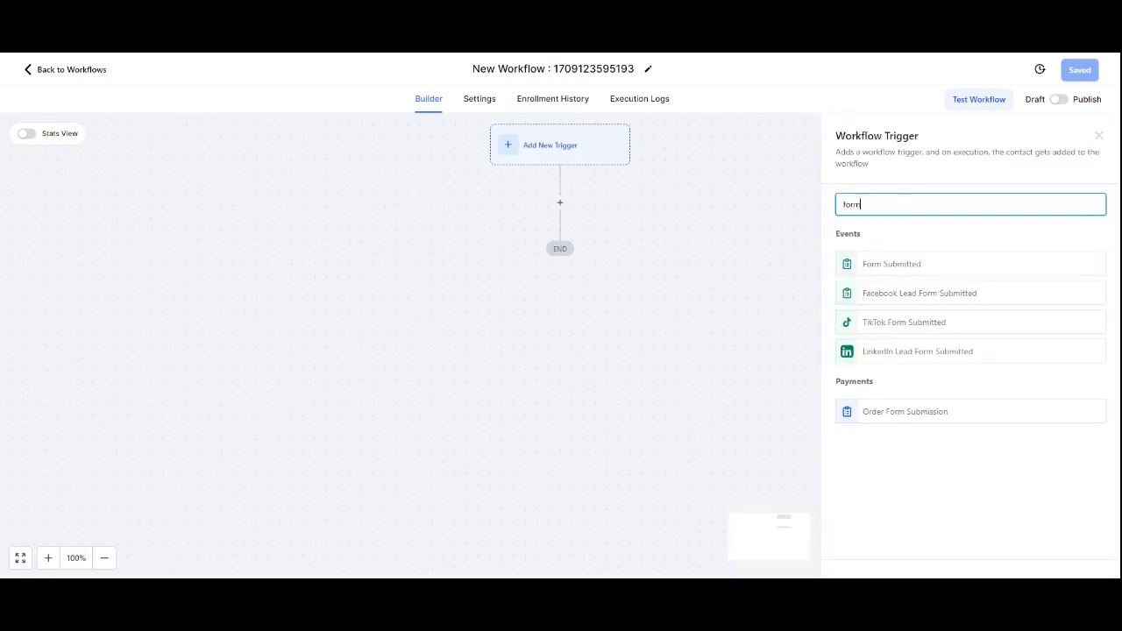
pyautogui.click(938, 295)
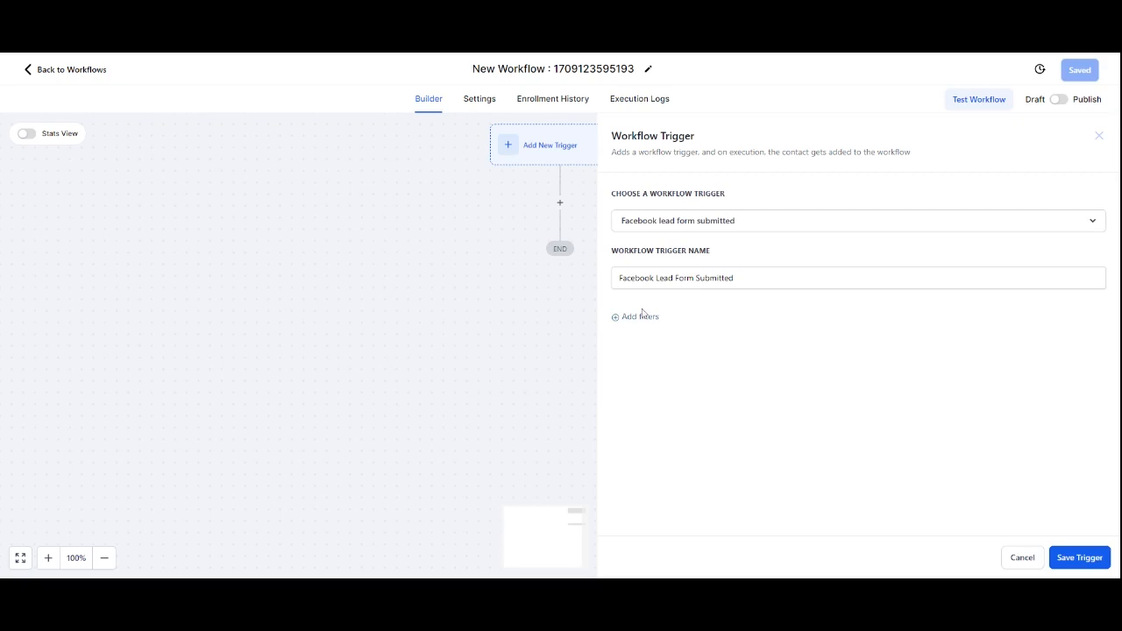
pyautogui.click(645, 318)
pyautogui.click(721, 341)
pyautogui.click(693, 412)
pyautogui.click(958, 342)
pyautogui.click(1077, 447)
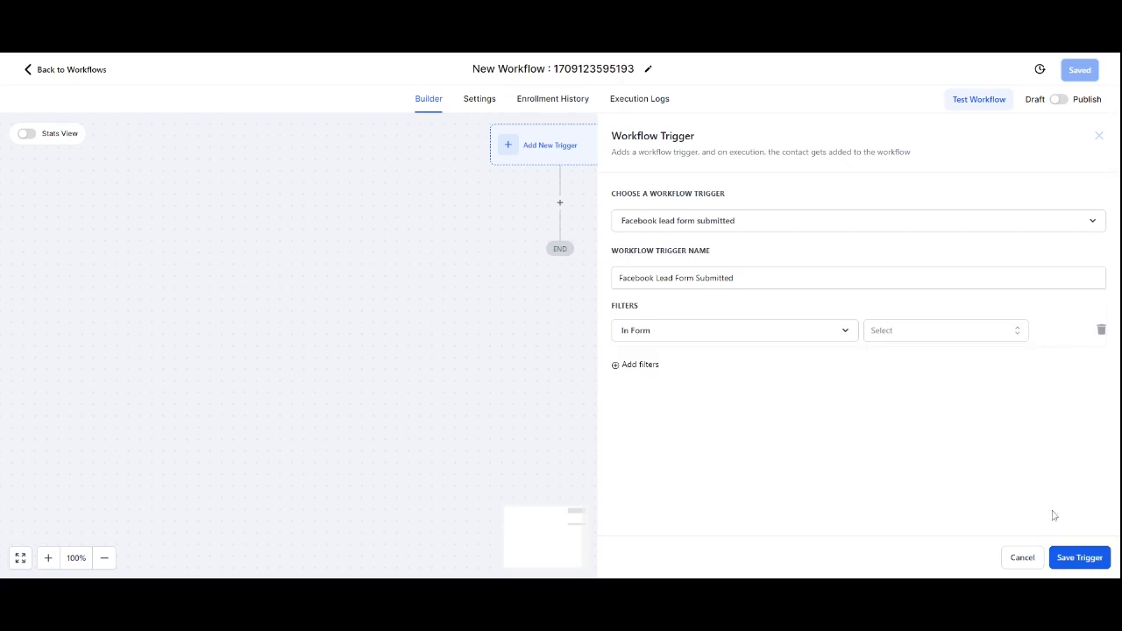
pyautogui.click(1101, 330)
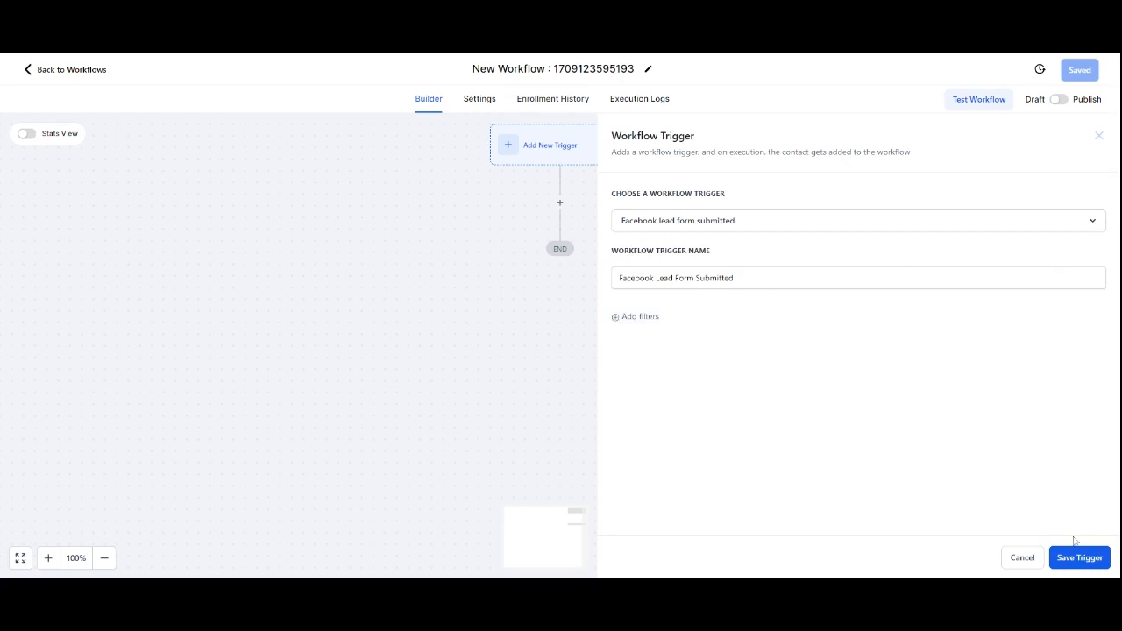
pyautogui.click(1087, 561)
# Step: Add a Form Submitted trigger filtered so the form is Download
pyautogui.click(659, 159)
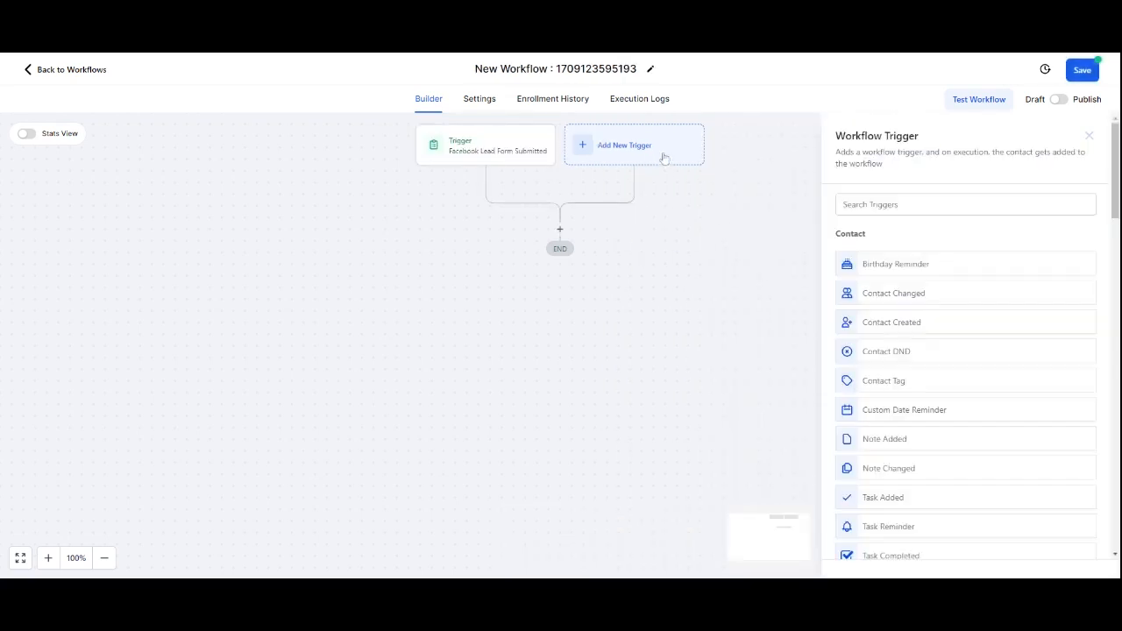
pyautogui.write('form')
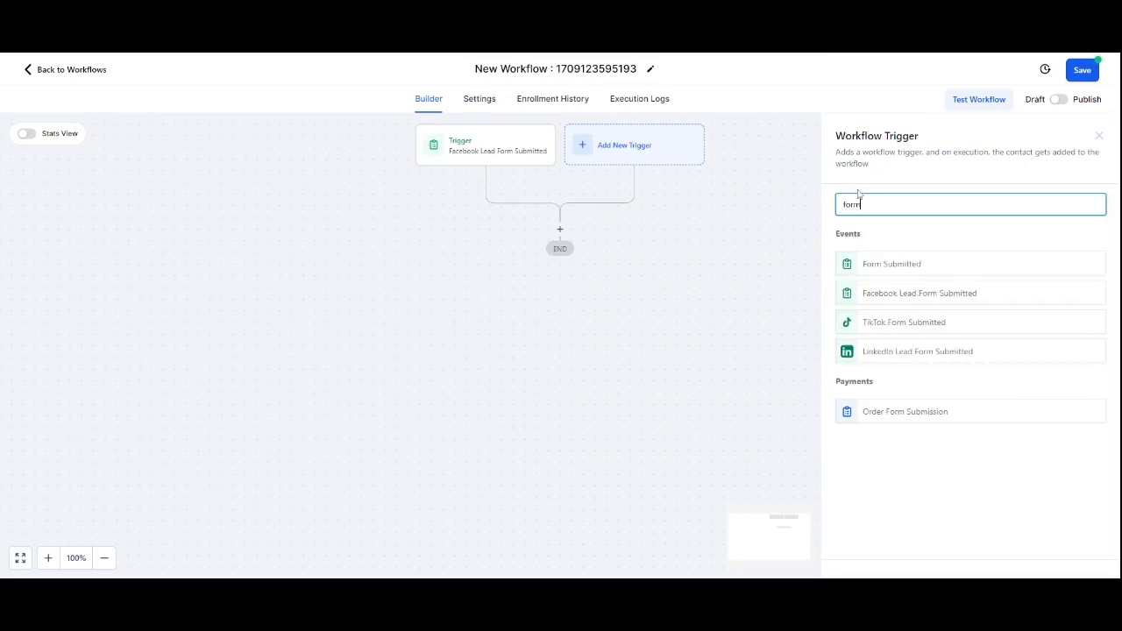
pyautogui.click(894, 264)
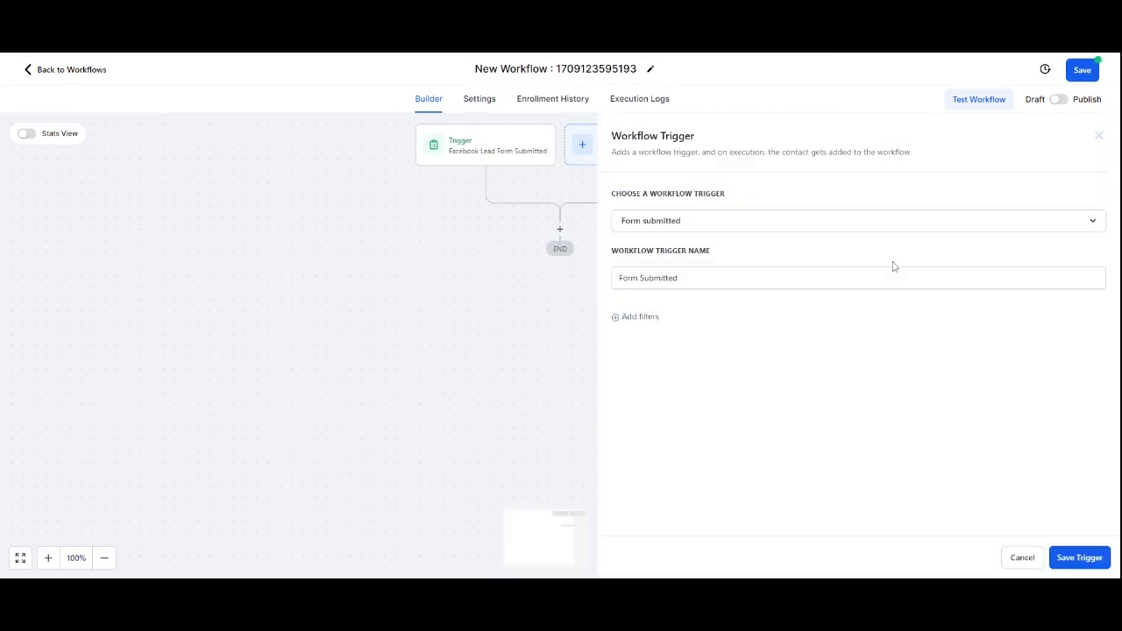
pyautogui.click(658, 313)
pyautogui.click(677, 330)
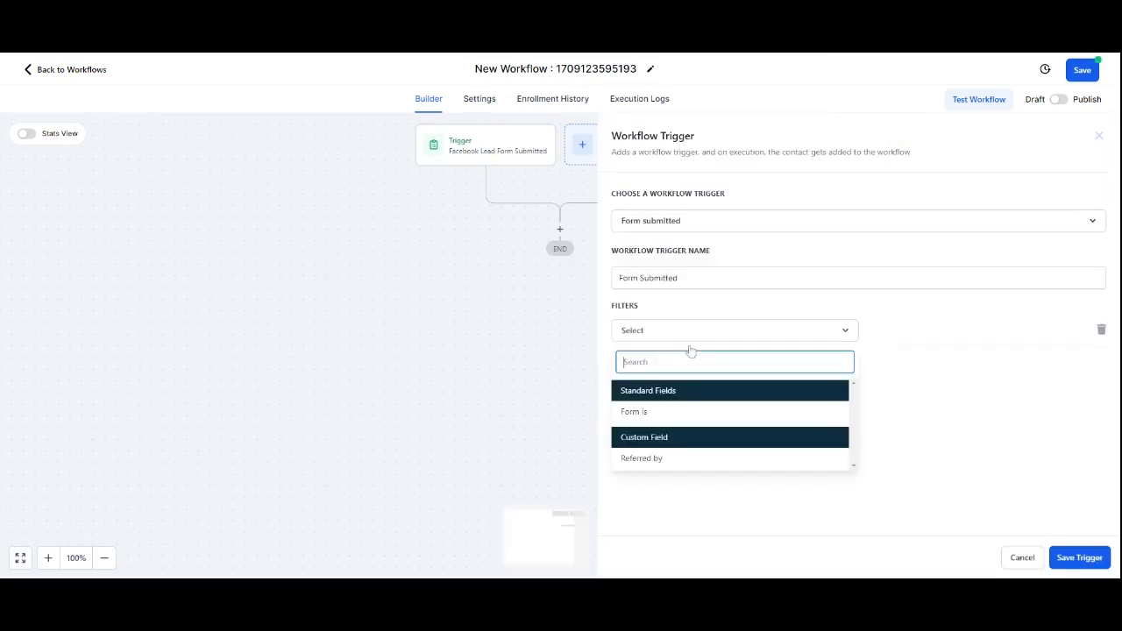
pyautogui.click(673, 408)
pyautogui.click(941, 333)
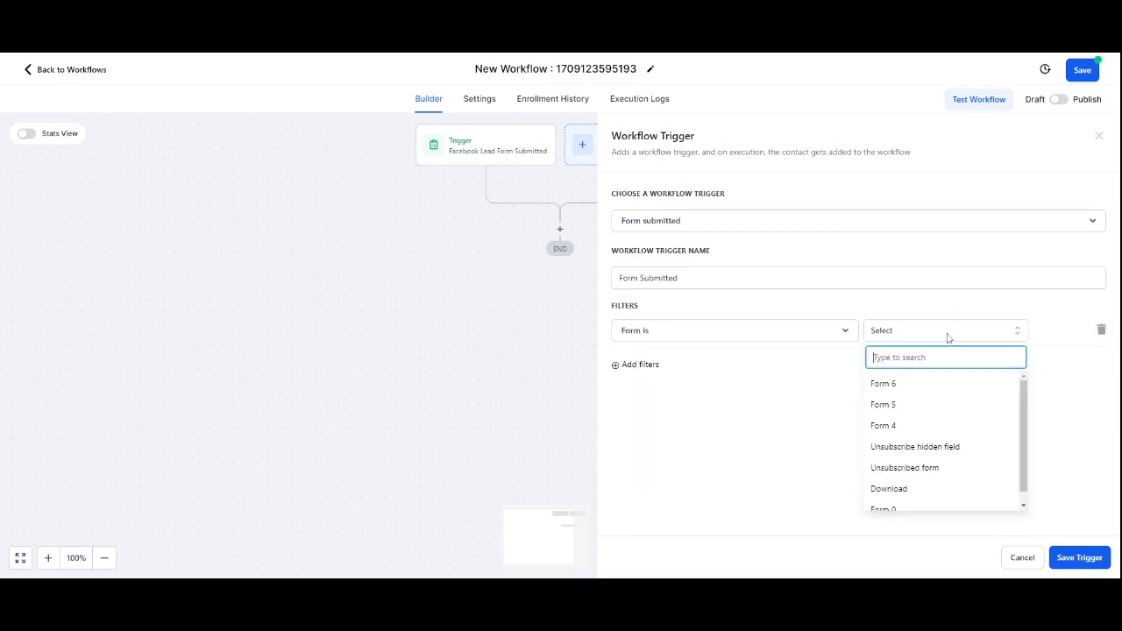
pyautogui.click(951, 486)
pyautogui.click(1100, 567)
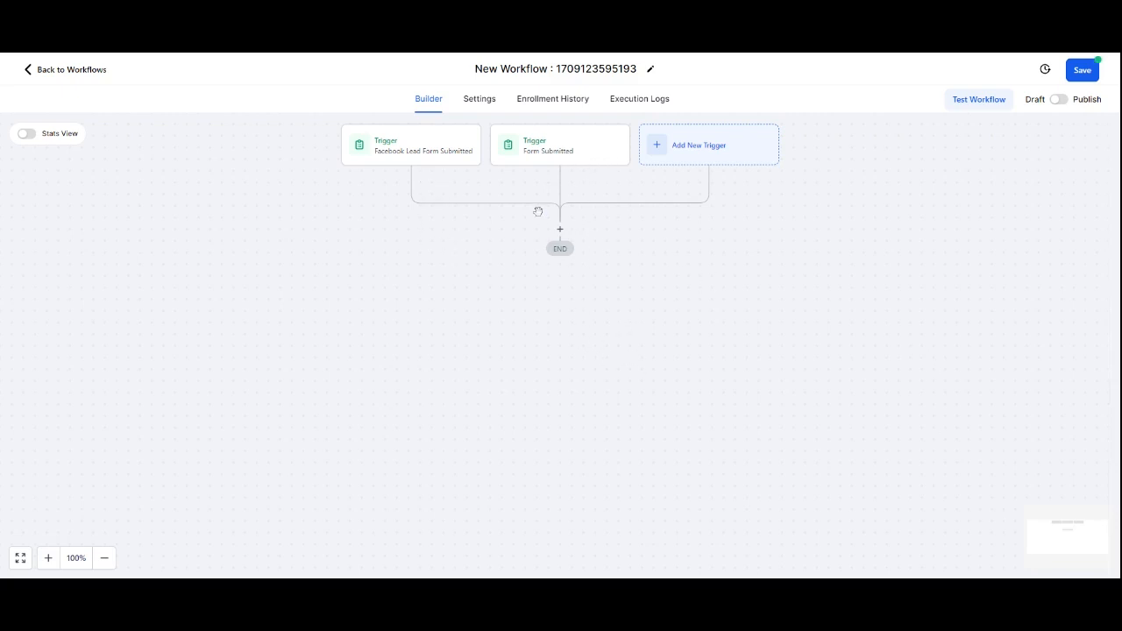
# Step: Add a Send Email action after the triggers
pyautogui.click(559, 229)
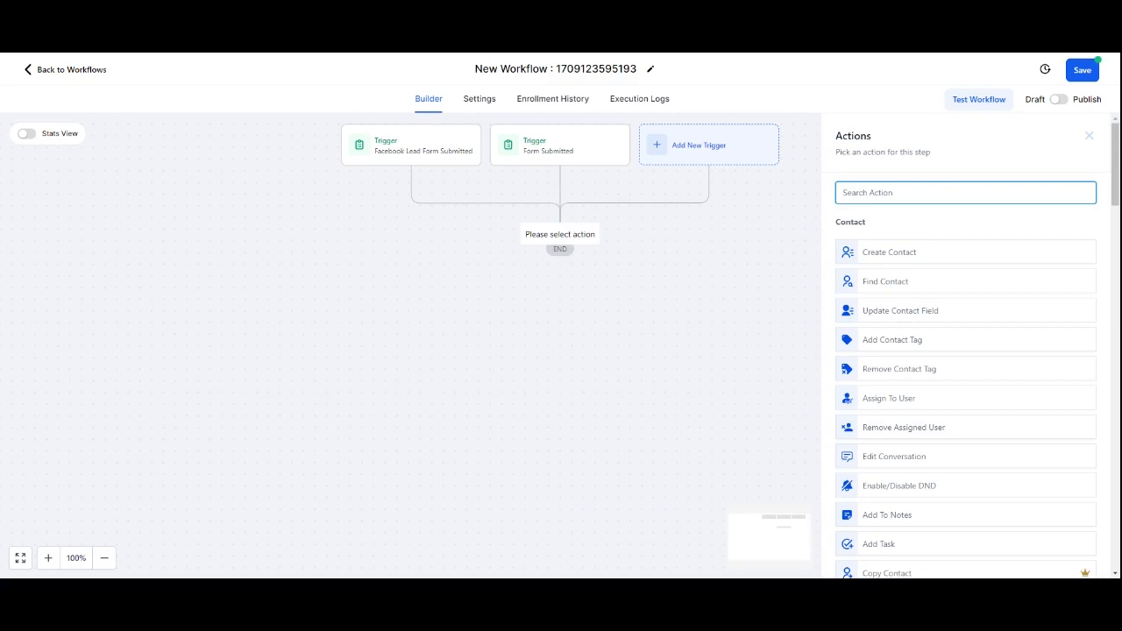
pyautogui.write('email')
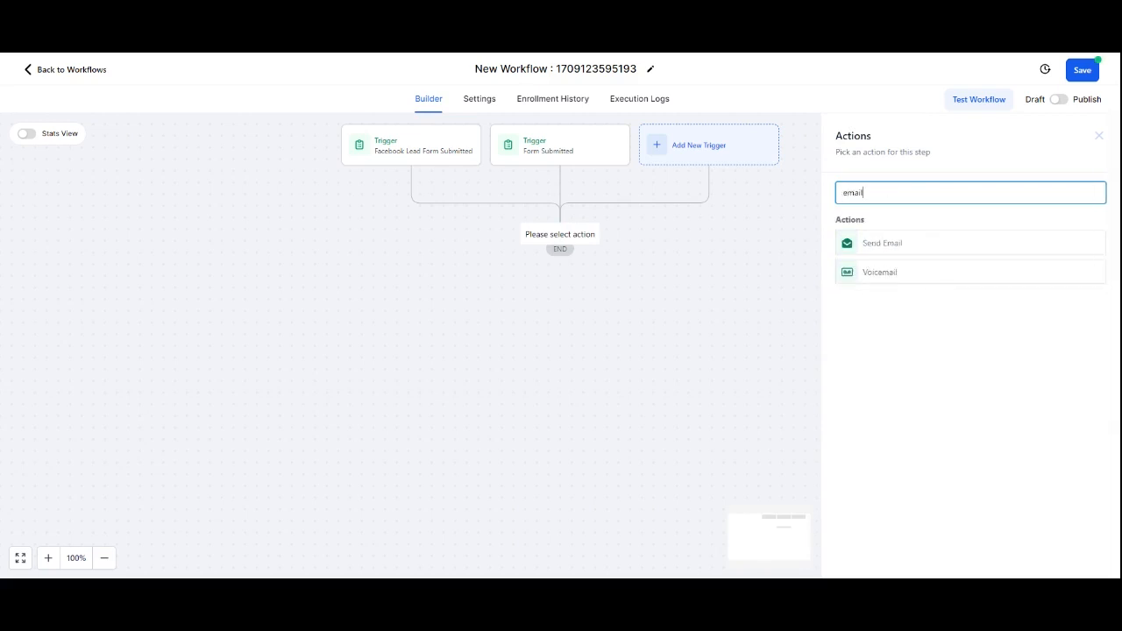
pyautogui.click(898, 245)
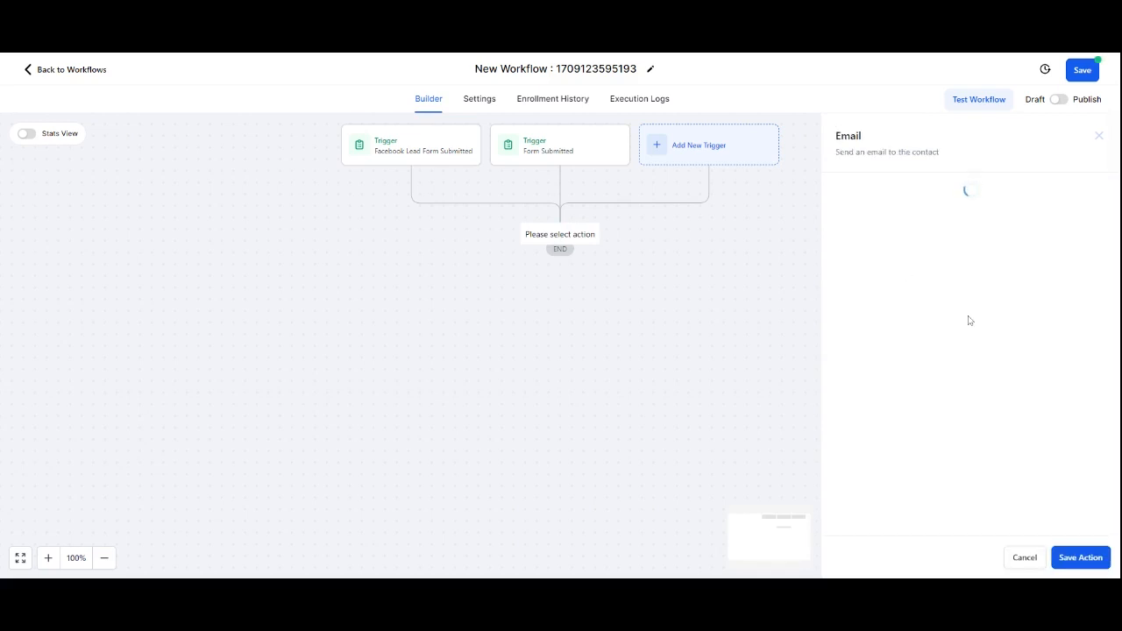
# Step: Enter the sender's full name, choose the sender email address and set the subject to Here is your download
pyautogui.click(919, 282)
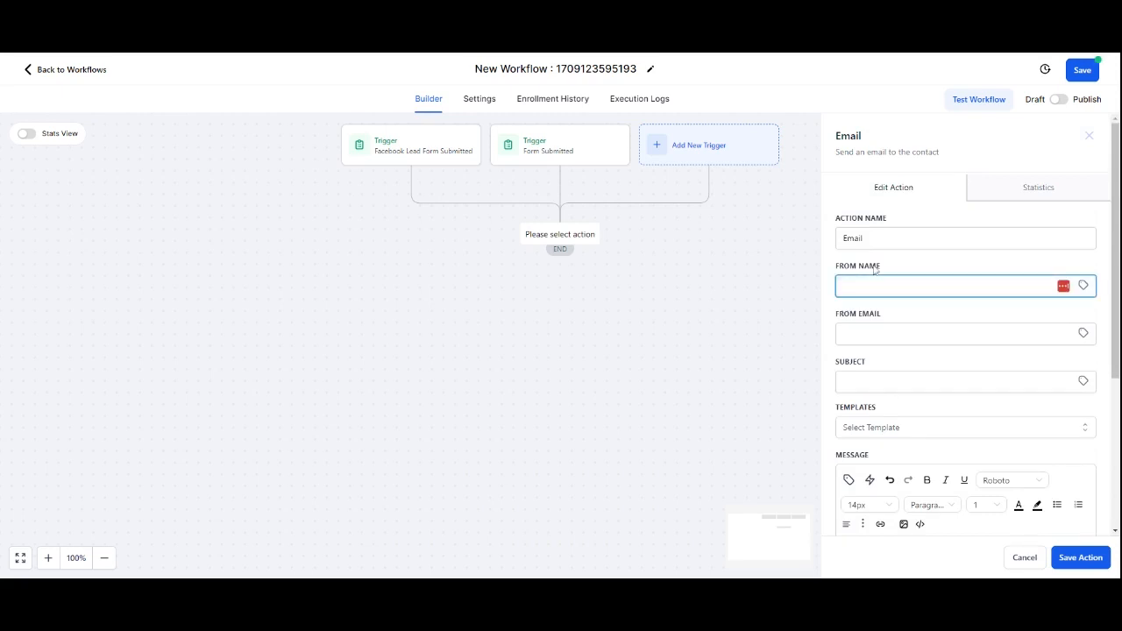
pyautogui.write('Chris Edwards')
pyautogui.press('Tab')
pyautogui.press('Down')
pyautogui.press('Down')
pyautogui.press('Down')
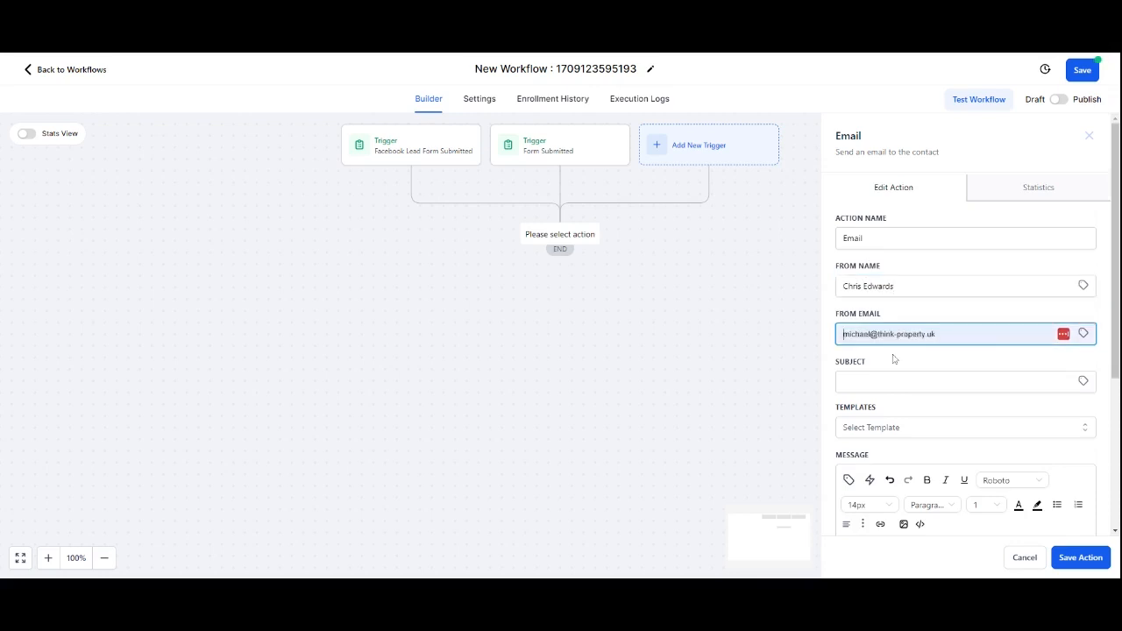
pyautogui.press('Return')
pyautogui.press('Tab')
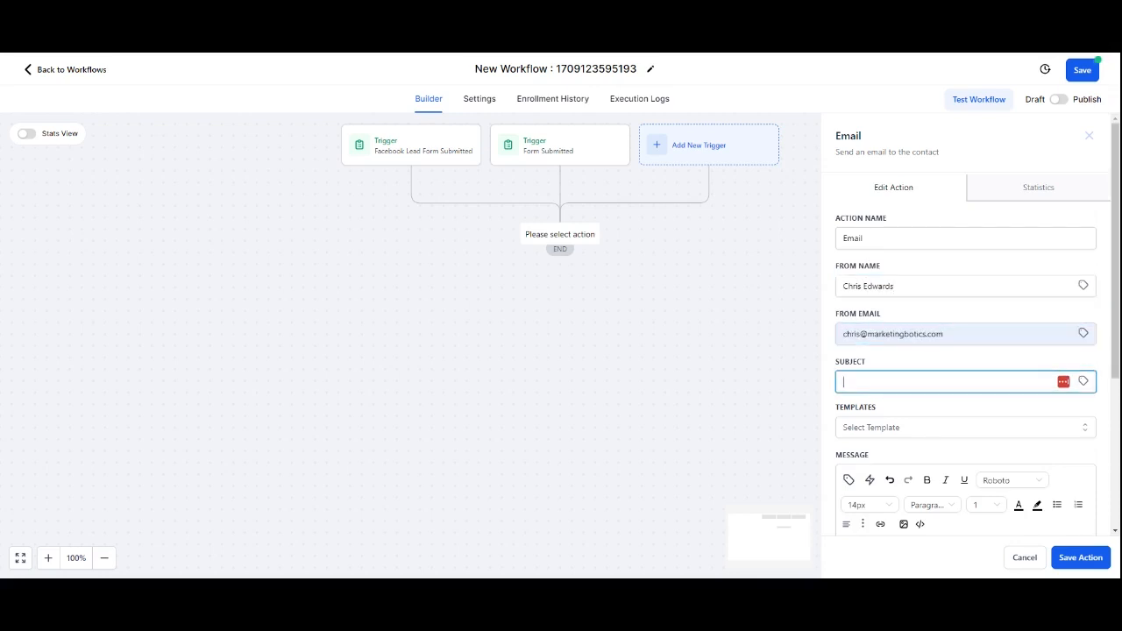
pyautogui.write('Here is your download')
# Step: Write the message: Hi plus the contact's First Name value, here is the download, Thanks and the sender's first name
pyautogui.scroll(-3, 966, 350)
pyautogui.click(877, 321)
pyautogui.write('Hi')
pyautogui.click(848, 248)
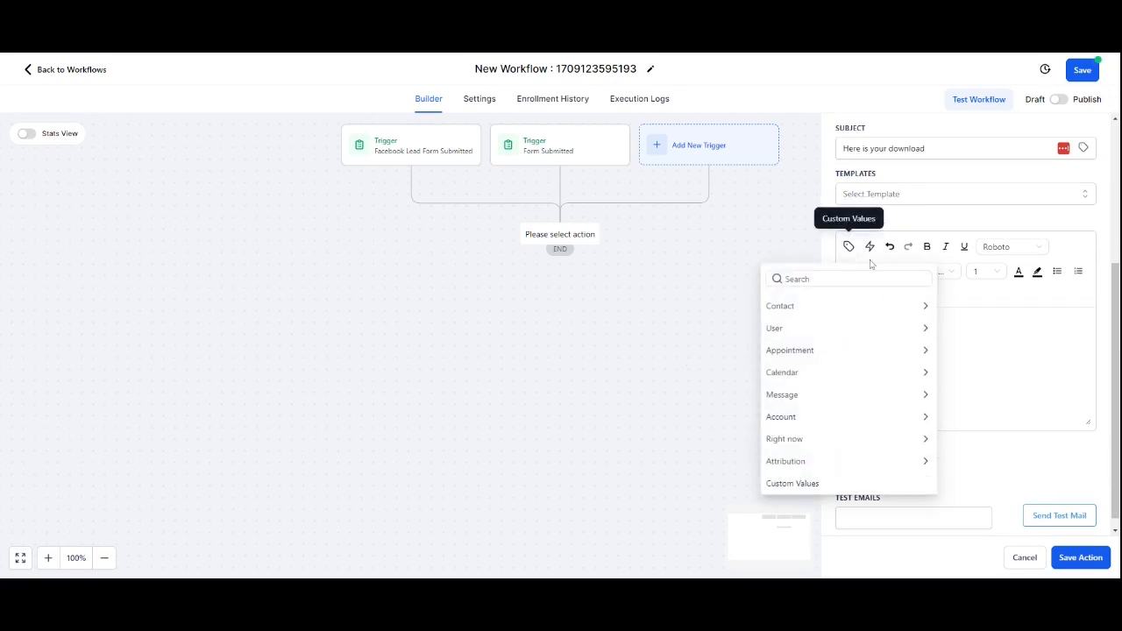
pyautogui.click(798, 310)
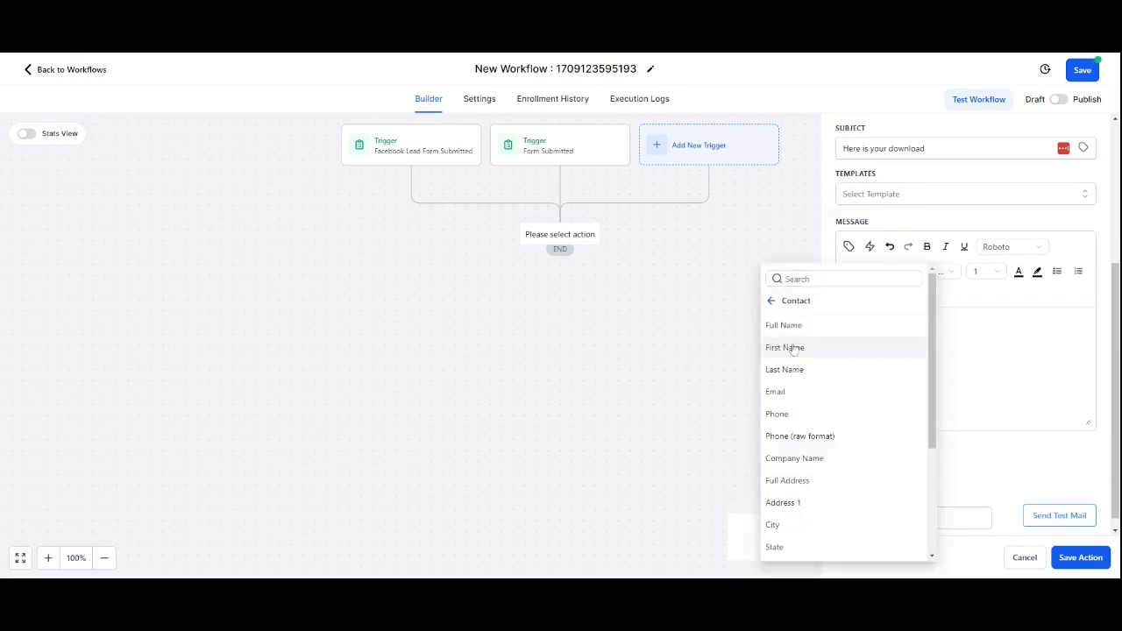
pyautogui.click(796, 347)
pyautogui.write('here')
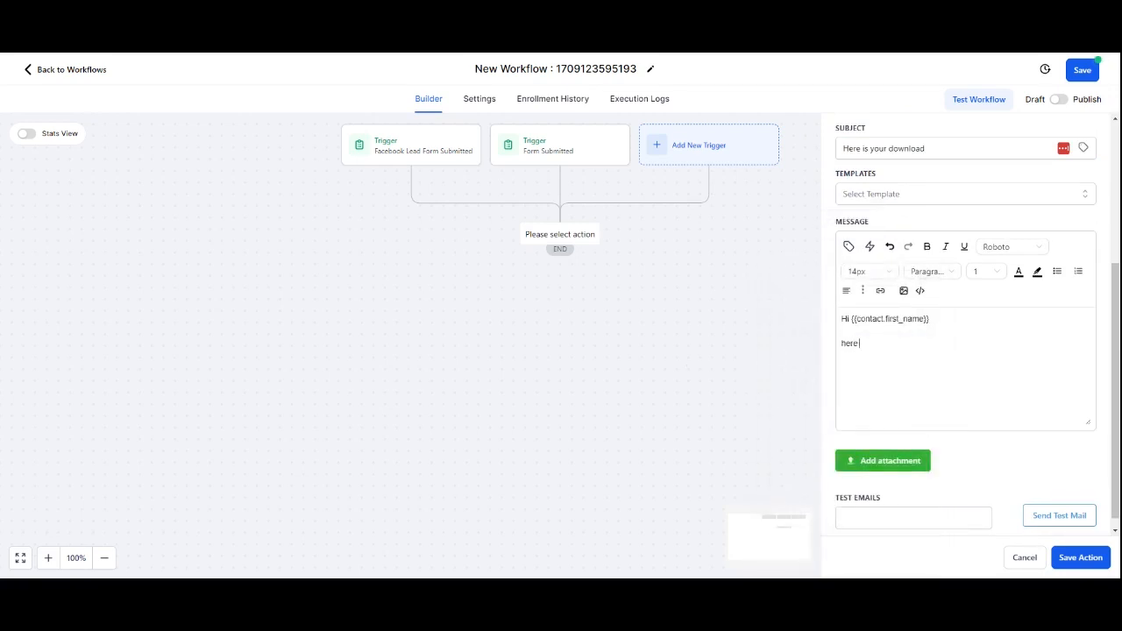
pyautogui.write(' is the download  Thanks')
pyautogui.press('Return')
pyautogui.write('Chris')
pyautogui.press('Return')
pyautogui.doubleClick(891, 343)
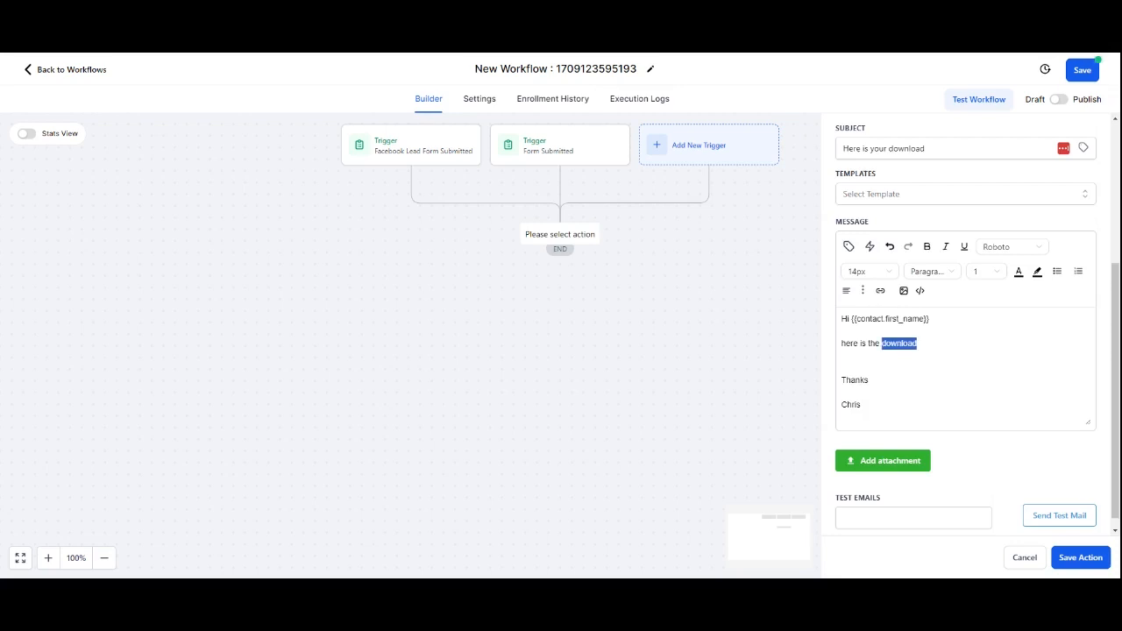
pyautogui.click(882, 293)
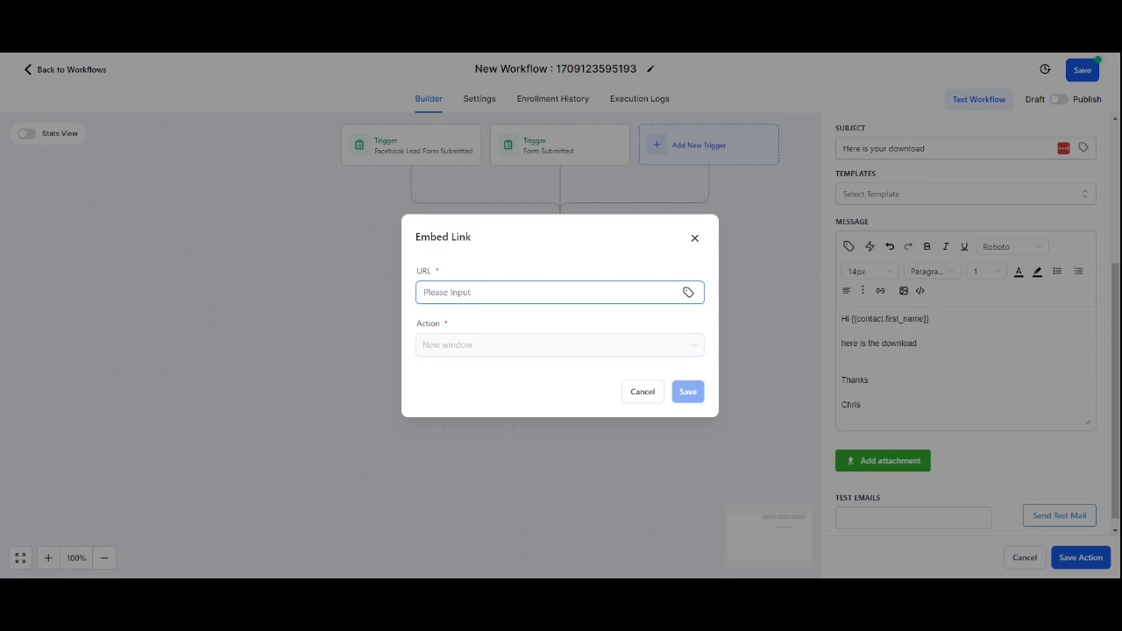
pyautogui.click(694, 239)
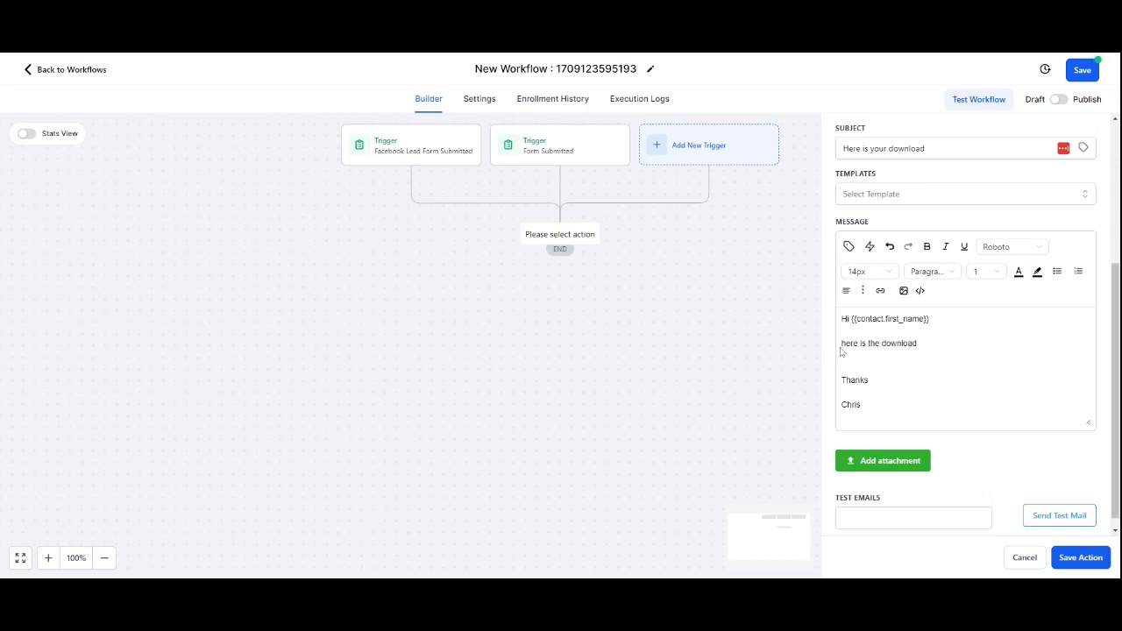
# Step: Rewrite the second line as 'Thanks for requesting the download, you should have been sent to it upon signup but here it is incase.'
pyautogui.press('Up')
pyautogui.hotkey('shift', 'Right')
pyautogui.write('Thanks for re')
pyautogui.write('questing ')
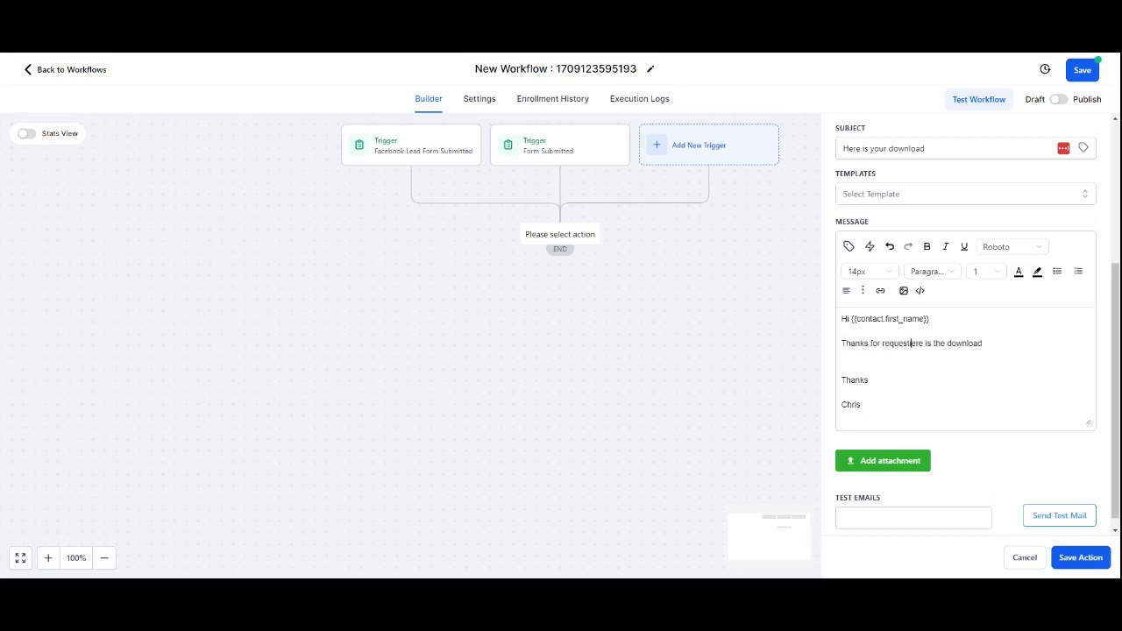
pyautogui.write('the download, ')
pyautogui.write('you should have h')
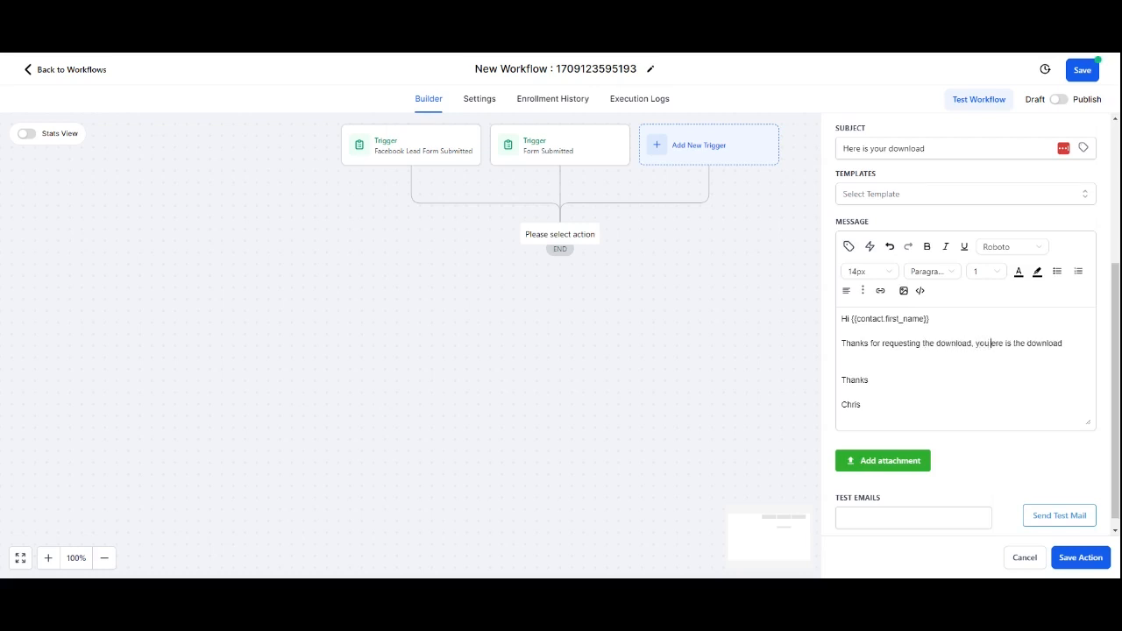
pyautogui.write('been sent to ')
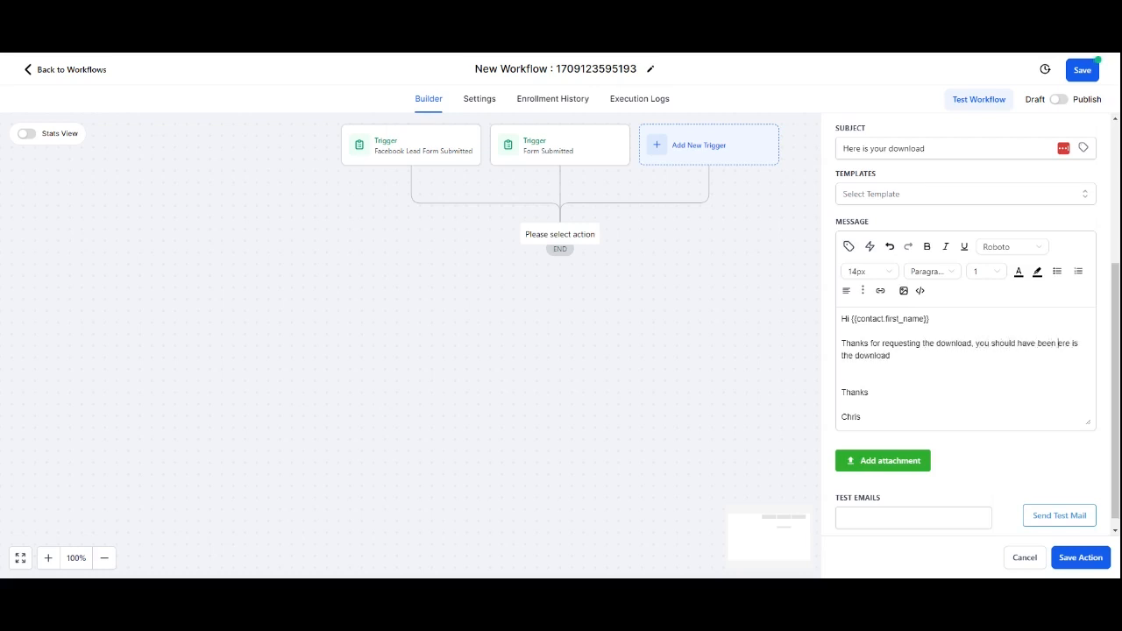
pyautogui.write('it up')
pyautogui.write('on sign')
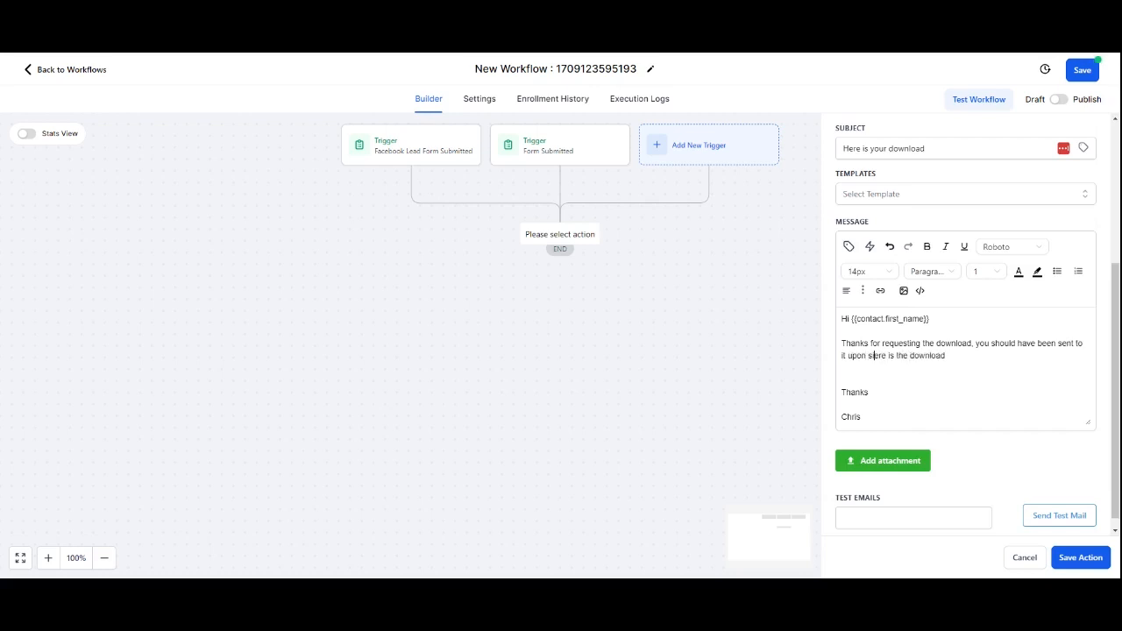
pyautogui.write('up but er')
pyautogui.write('here')
pyautogui.press('BackSpace')
pyautogui.press('BackSpace')
pyautogui.press('BackSpace')
pyautogui.press('BackSpace')
pyautogui.press('BackSpace')
pyautogui.press('BackSpace')
pyautogui.write('here it is incase.')
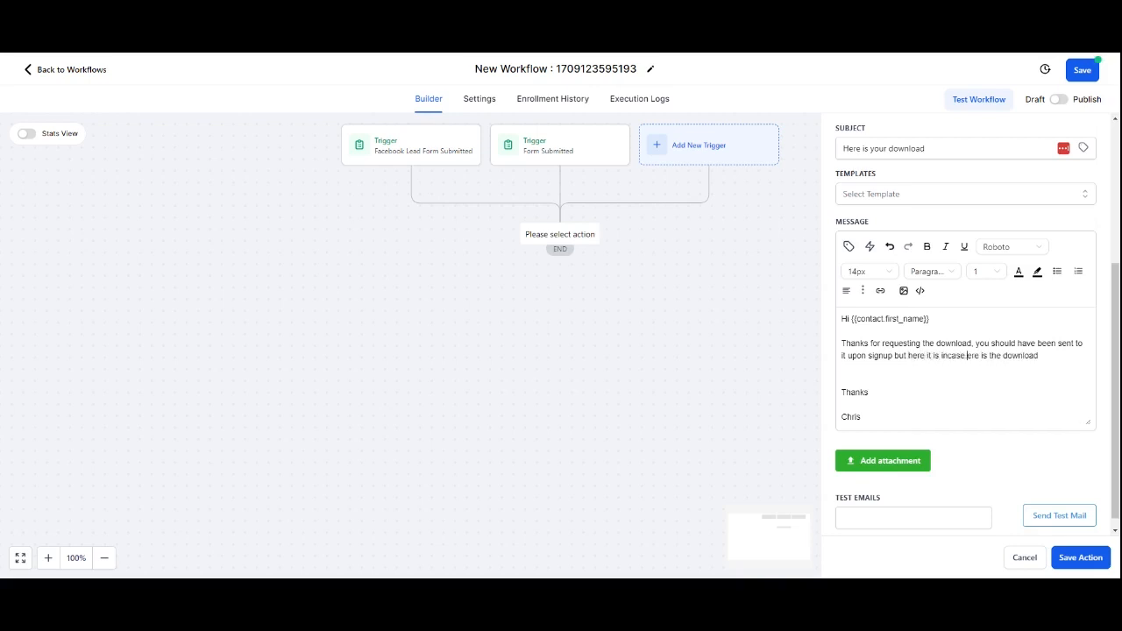
# Step: Replace the leftover text with a new line reading Download here and save the email action
pyautogui.hotkey('shift', 'End')
pyautogui.press('BackSpace')
pyautogui.press('Return')
pyautogui.write('Download here')
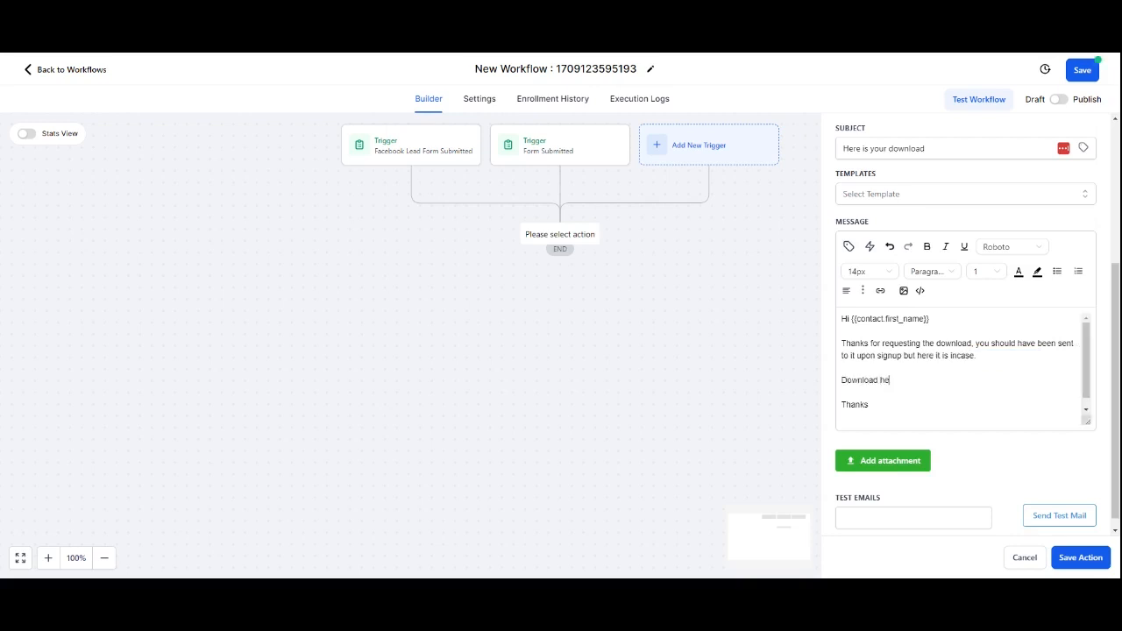
pyautogui.tripleClick(862, 381)
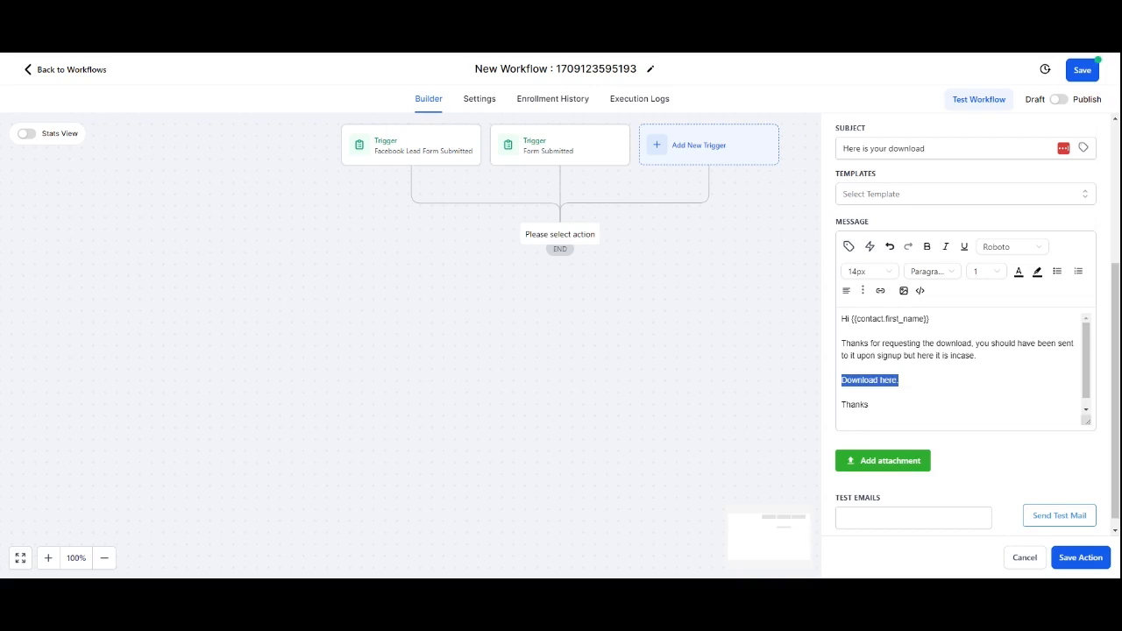
pyautogui.click(1079, 554)
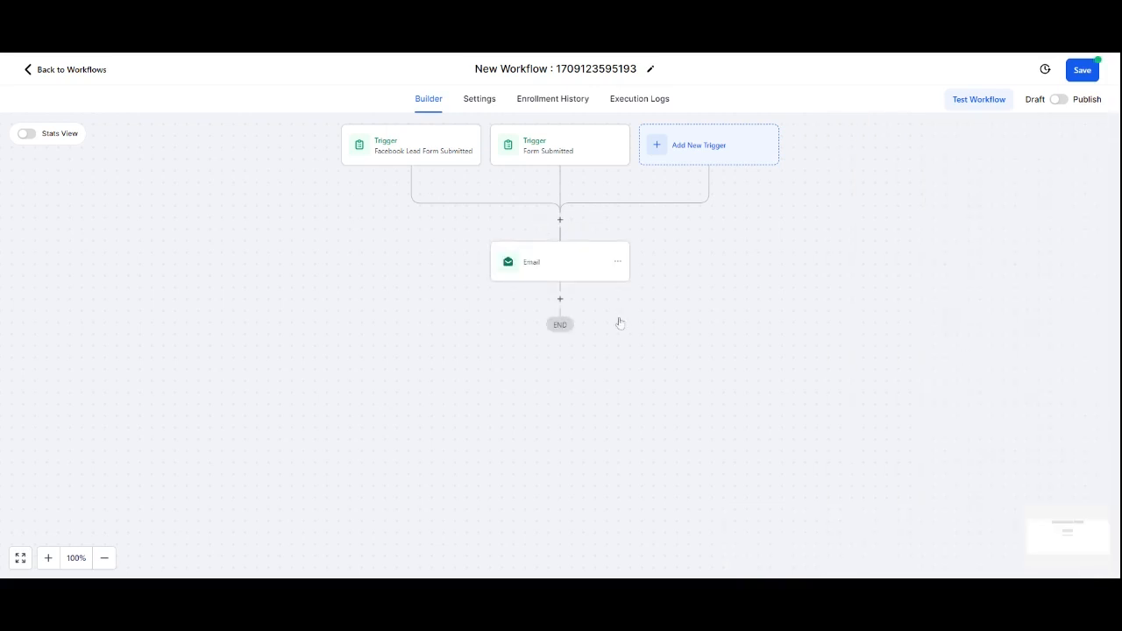
# Step: Add a Wait action of 1 day after the email step
pyautogui.click(560, 299)
pyautogui.write('wait')
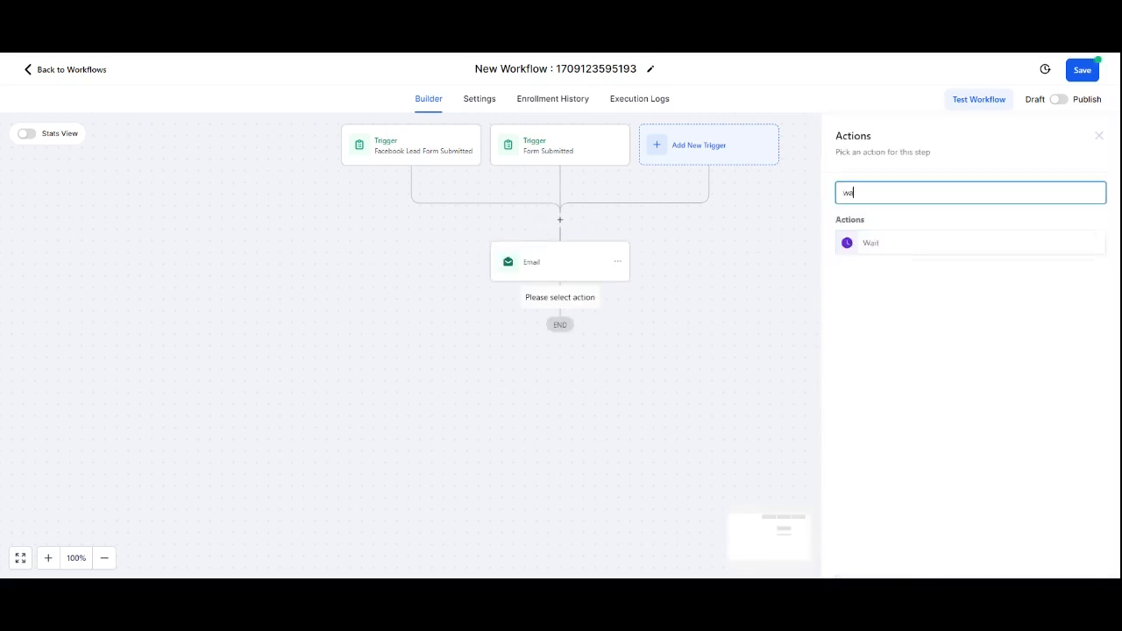
pyautogui.click(874, 246)
pyautogui.doubleClick(664, 321)
pyautogui.write('1')
pyautogui.click(785, 326)
pyautogui.click(728, 386)
pyautogui.click(636, 218)
pyautogui.write('1 day')
pyautogui.click(1088, 561)
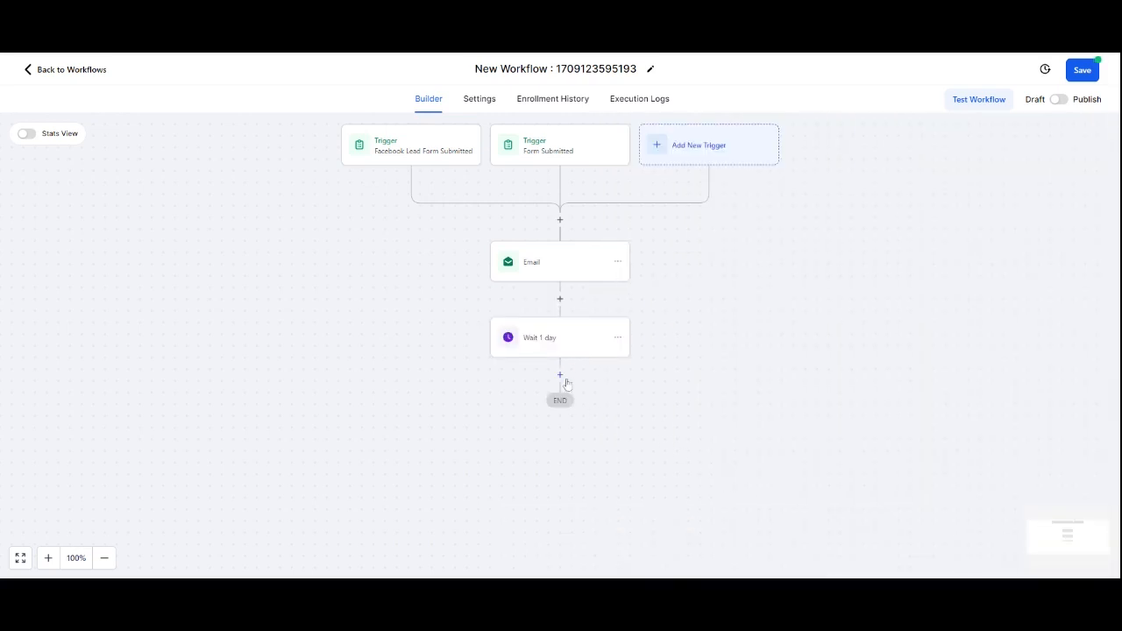
# Step: Copy the email action and paste the copy after the wait step
pyautogui.click(617, 261)
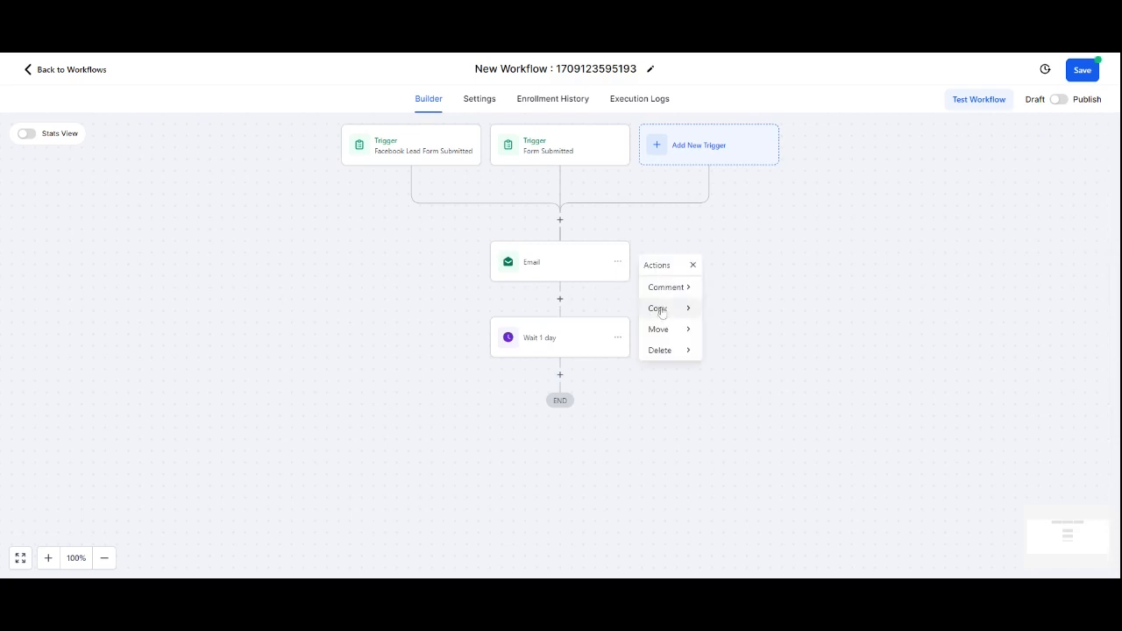
pyautogui.moveTo(698, 311)
pyautogui.click(739, 287)
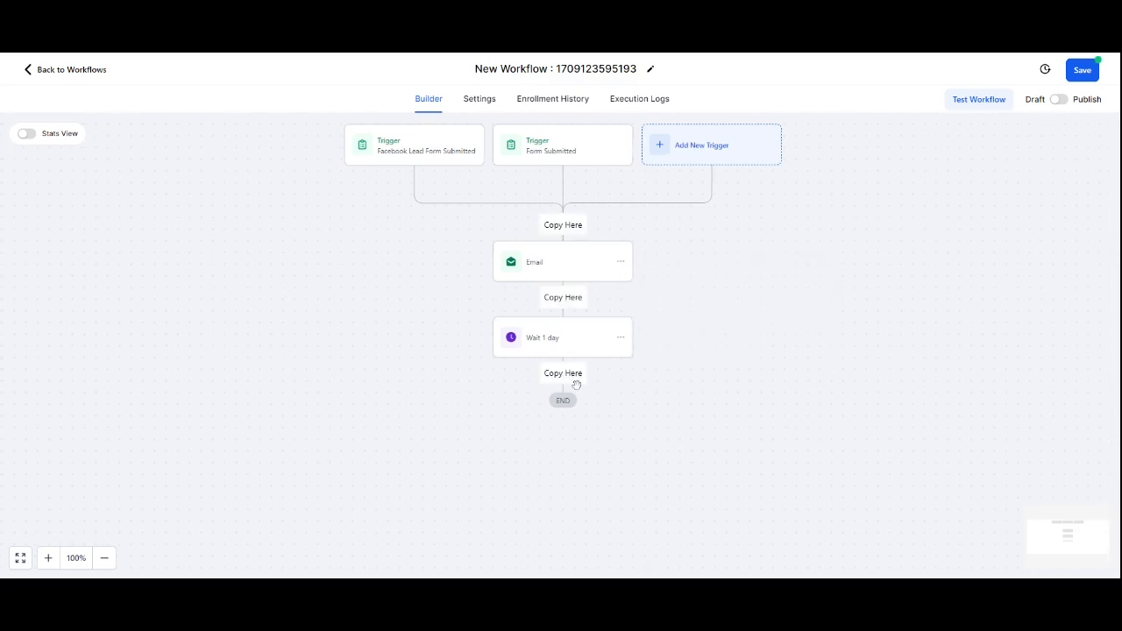
pyautogui.click(574, 377)
# Step: Open the copied email and set its subject to Did you find it useful. here's more info
pyautogui.click(585, 428)
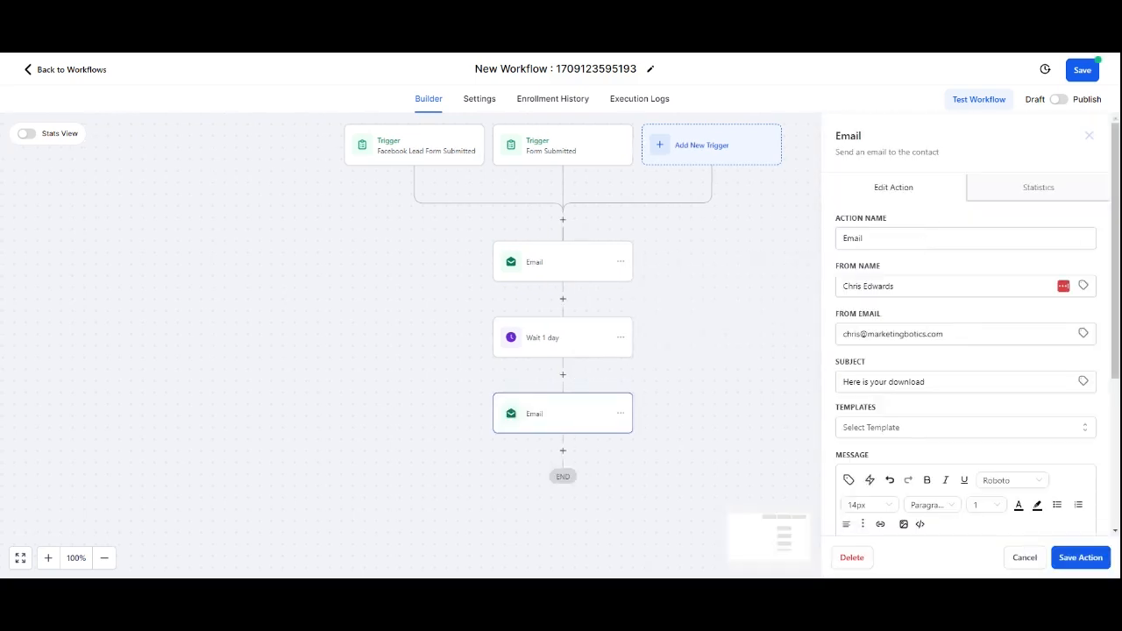
pyautogui.scroll(-1, 899, 358)
pyautogui.moveTo(926, 323); pyautogui.dragTo(804, 327)
pyautogui.write('Did yo')
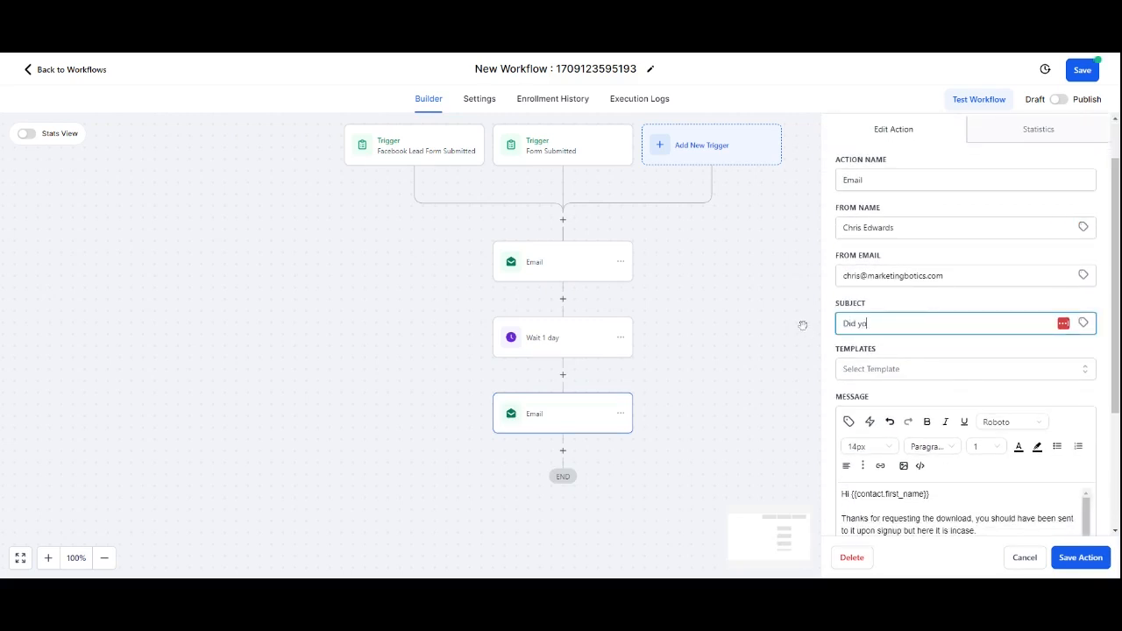
pyautogui.write("u find it useful. here's more info")
# Step: Replace the message's middle line with did you know.... and save the email action
pyautogui.scroll(-4, 964, 369)
pyautogui.tripleClick(891, 355)
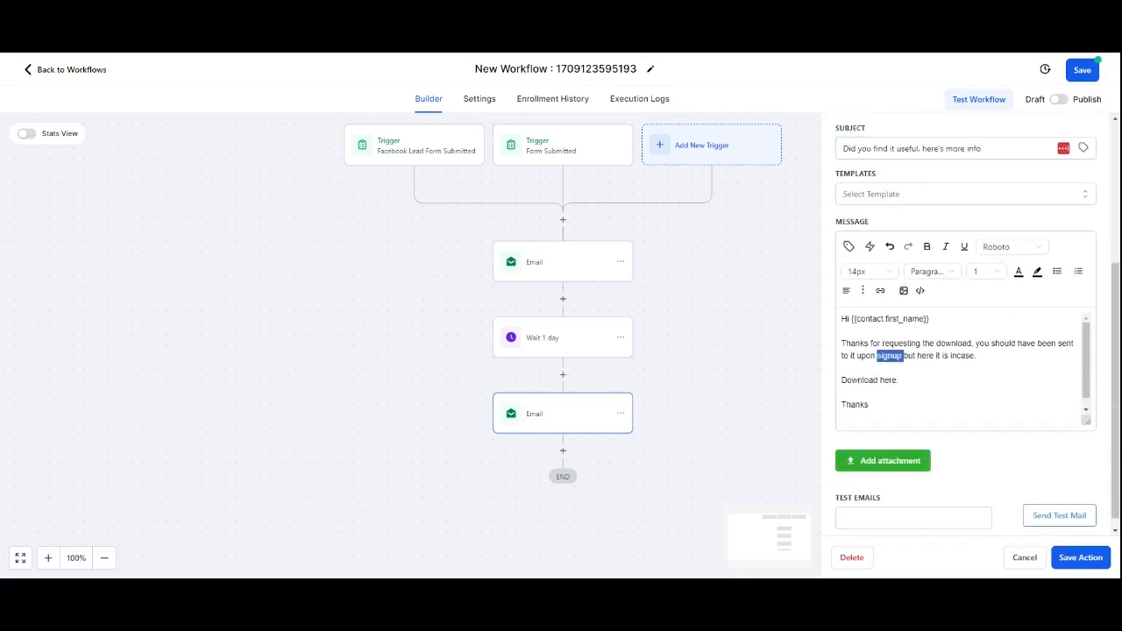
pyautogui.write('here')
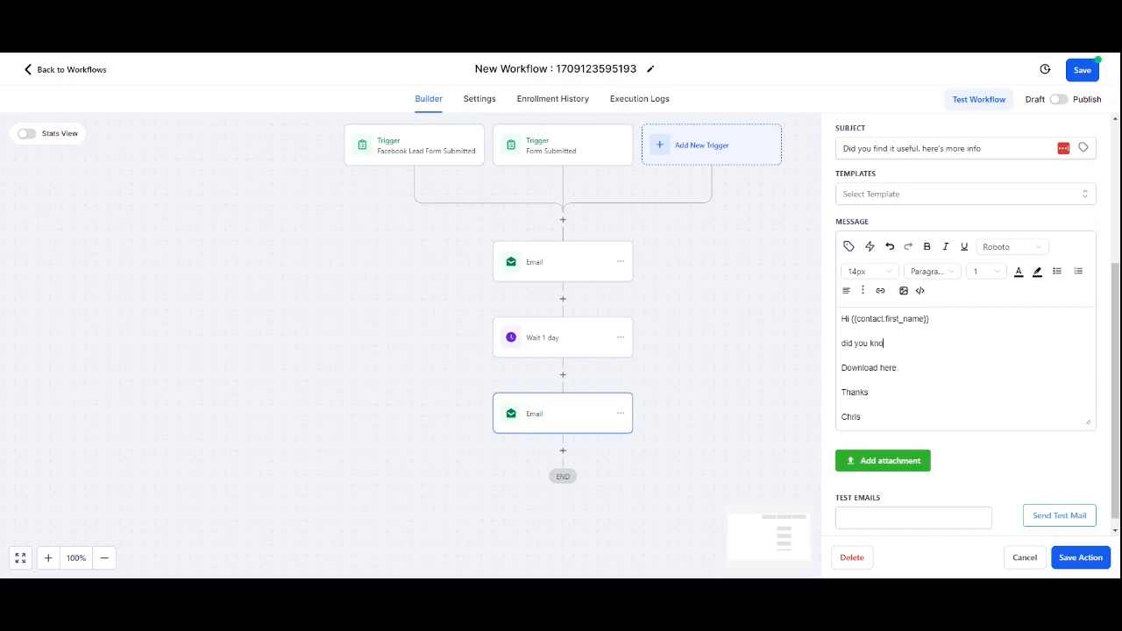
pyautogui.click(1094, 560)
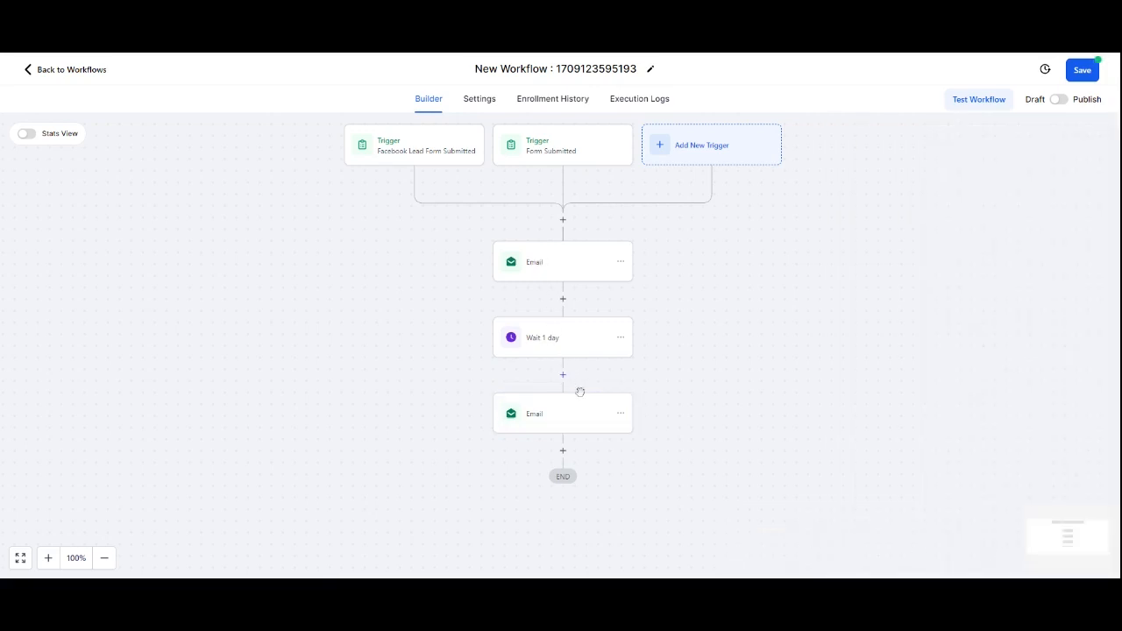
# Step: Copy the wait step together with the following email and paste them at the end of the workflow
pyautogui.scroll(-1, 607, 426)
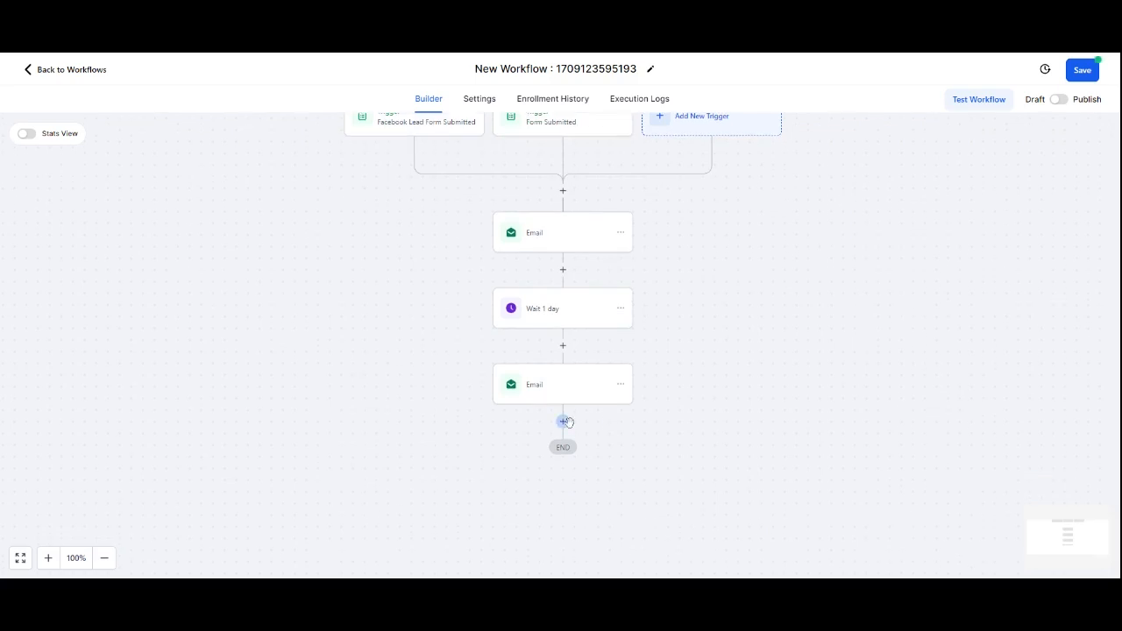
pyautogui.click(622, 312)
pyautogui.click(661, 355)
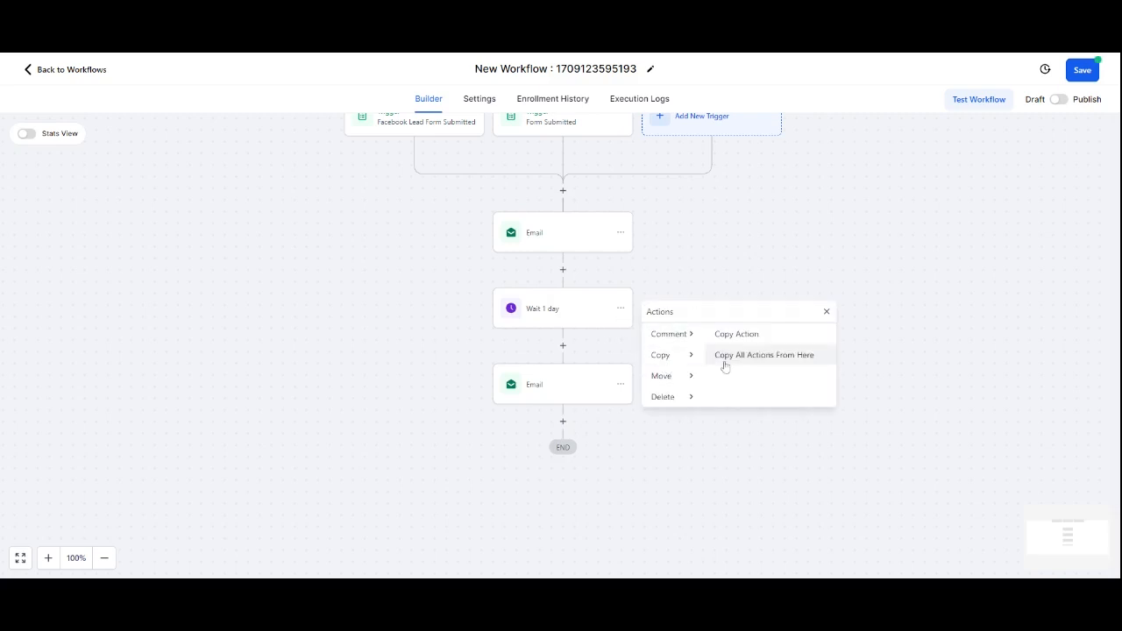
pyautogui.click(742, 336)
pyautogui.click(571, 422)
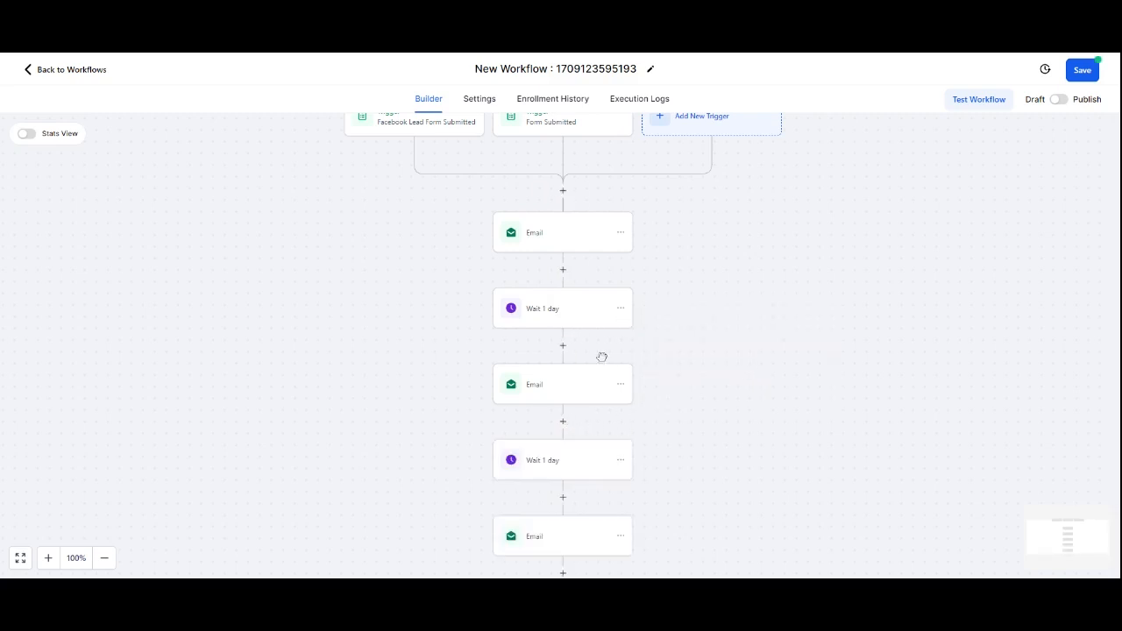
# Step: Open the last email action and save the workflow
pyautogui.scroll(-1, 572, 358)
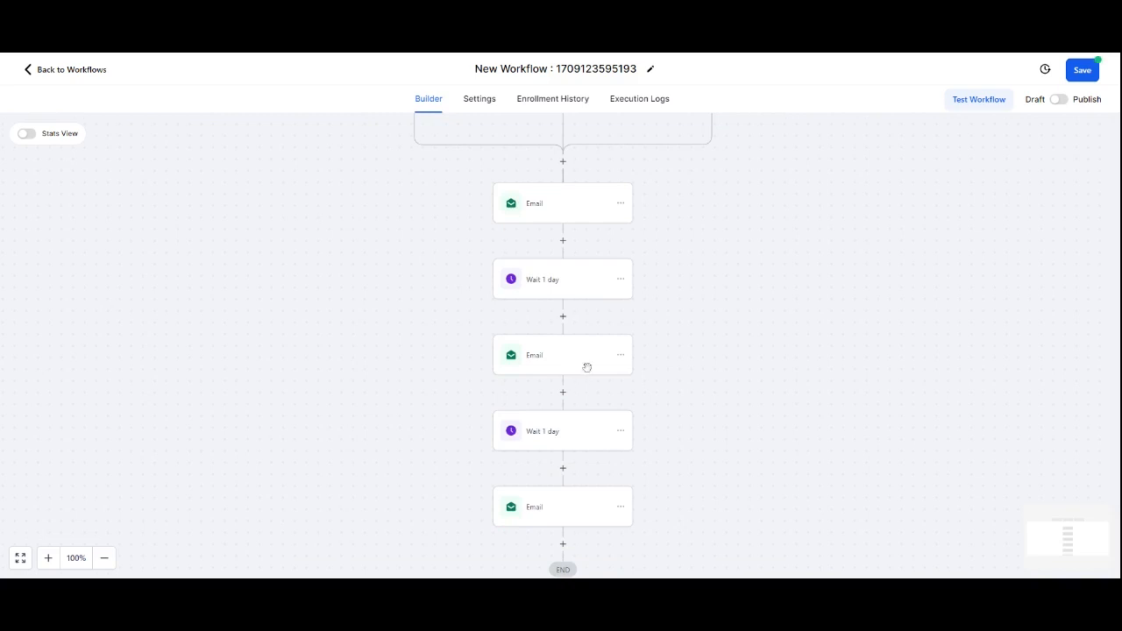
pyautogui.scroll(-1, 606, 434)
pyautogui.click(566, 478)
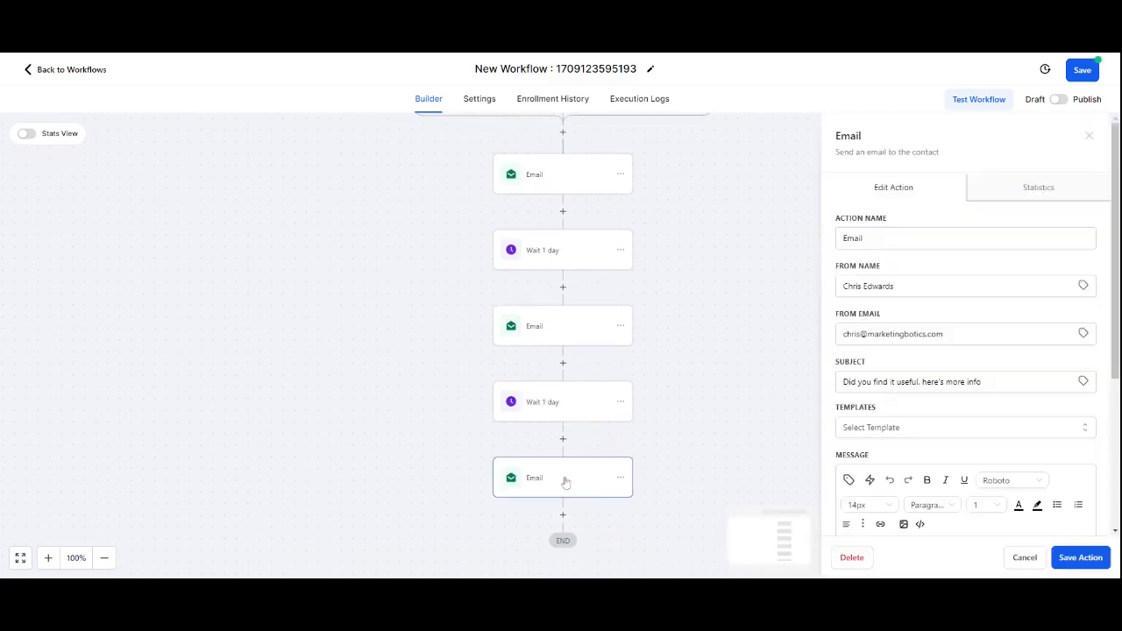
pyautogui.scroll(-1, 903, 446)
pyautogui.scroll(-1, 903, 444)
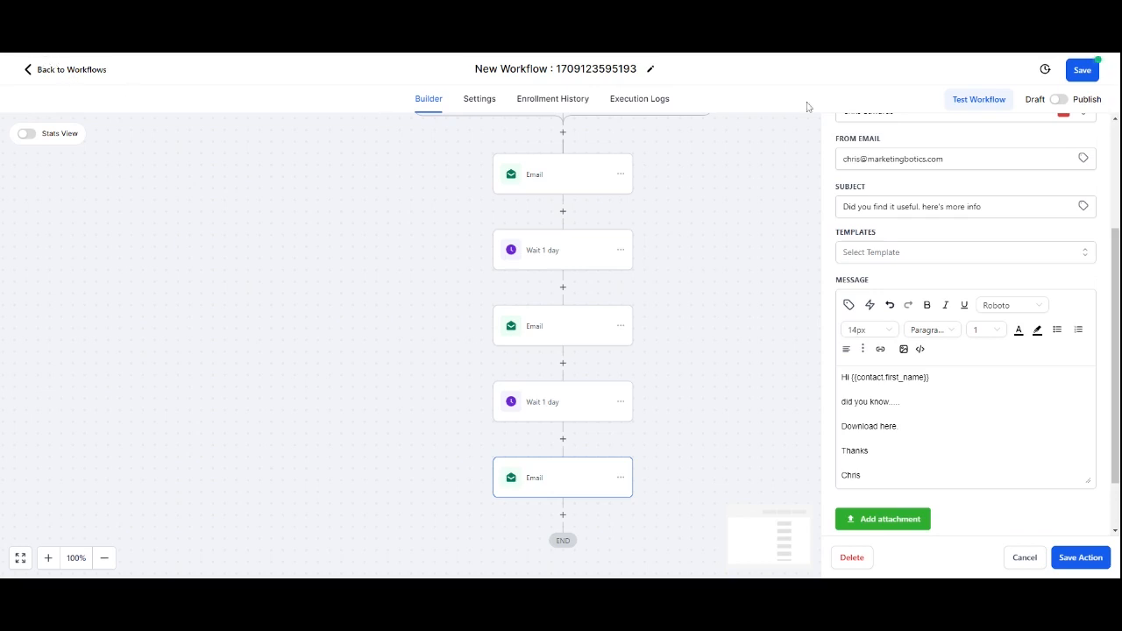
pyautogui.click(1084, 72)
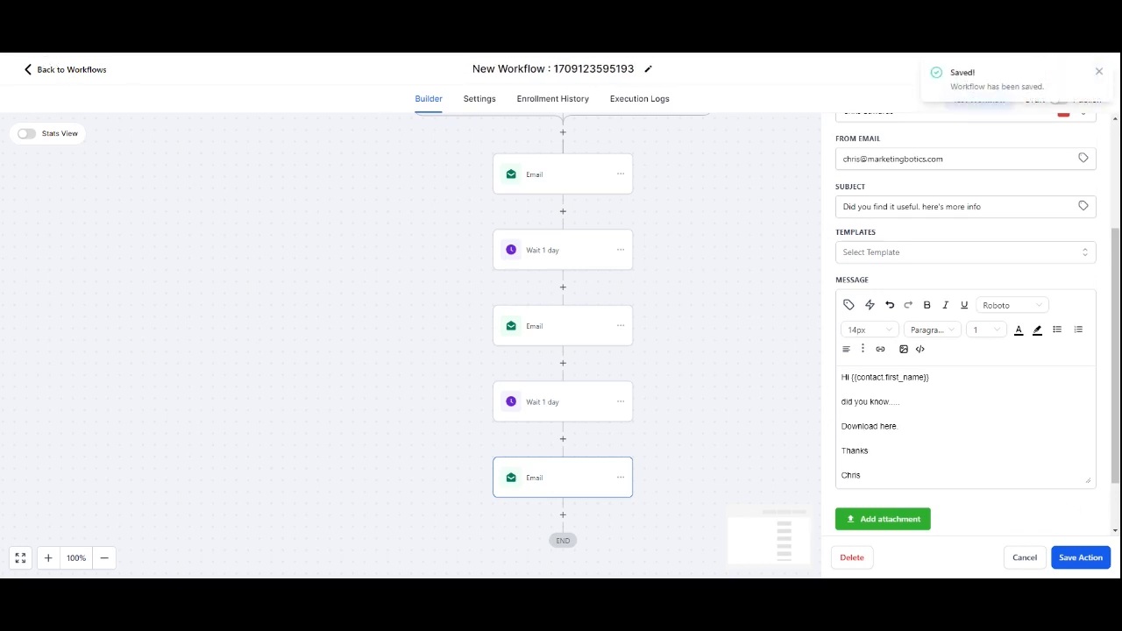
pyautogui.click(1099, 71)
# Step: Copy the permanent scheduling link of the Social E Calendar from the calendar settings
pyautogui.click(69, 72)
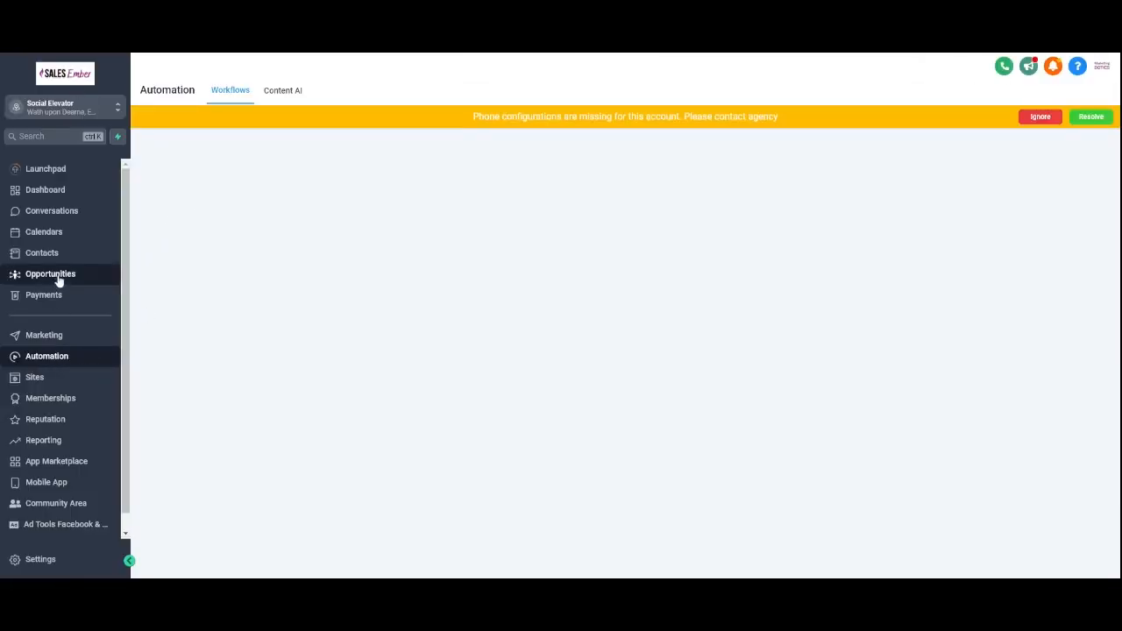
pyautogui.click(70, 235)
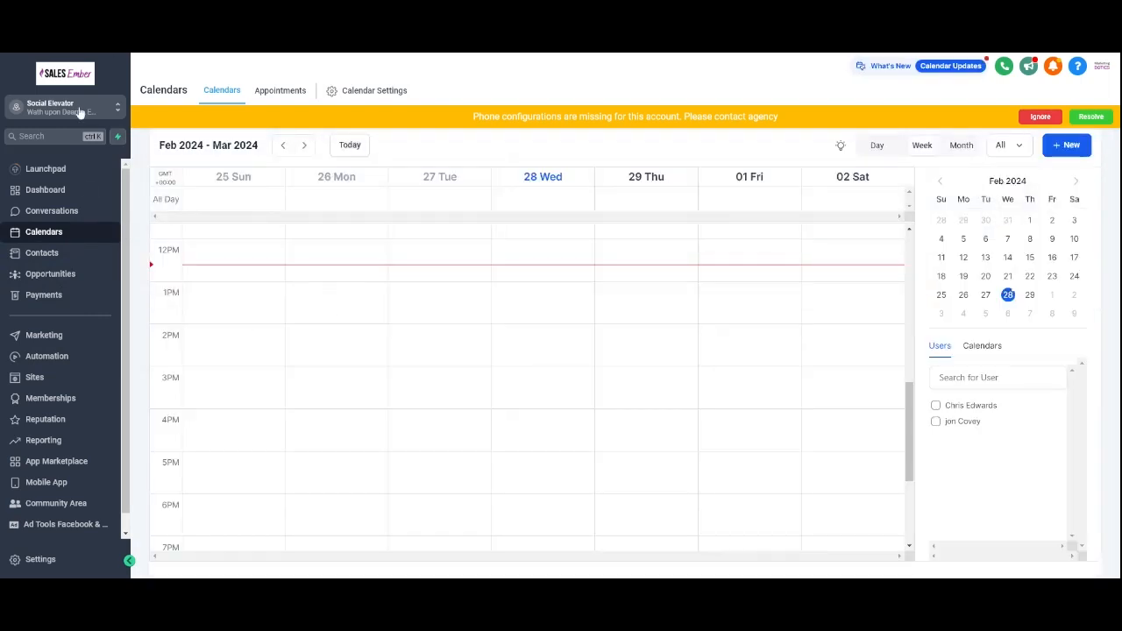
pyautogui.click(347, 91)
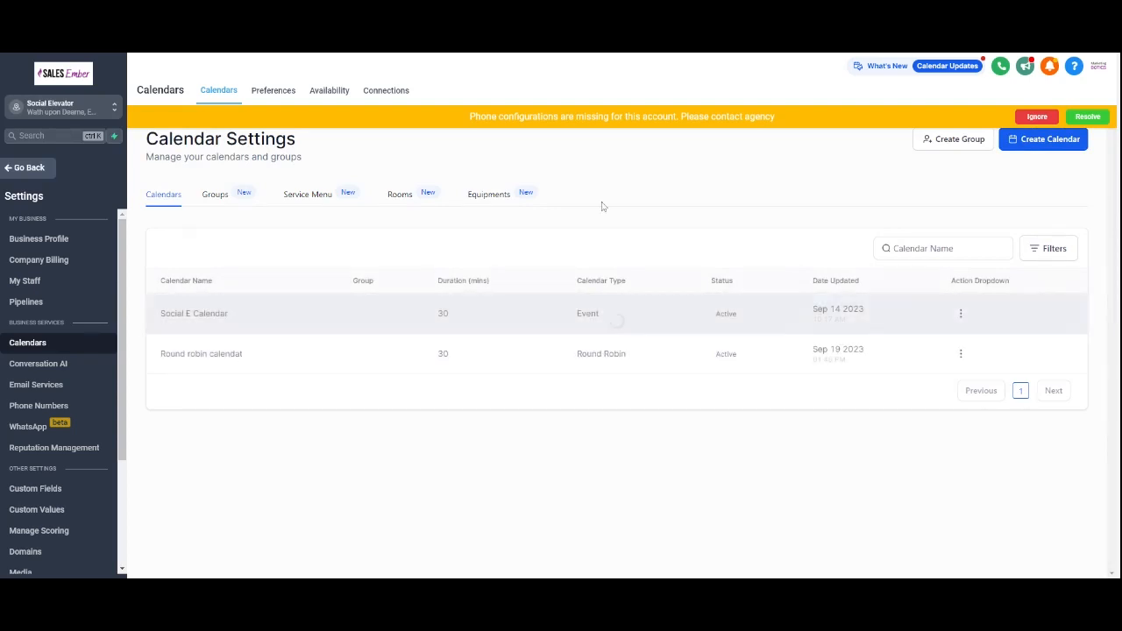
pyautogui.click(1051, 121)
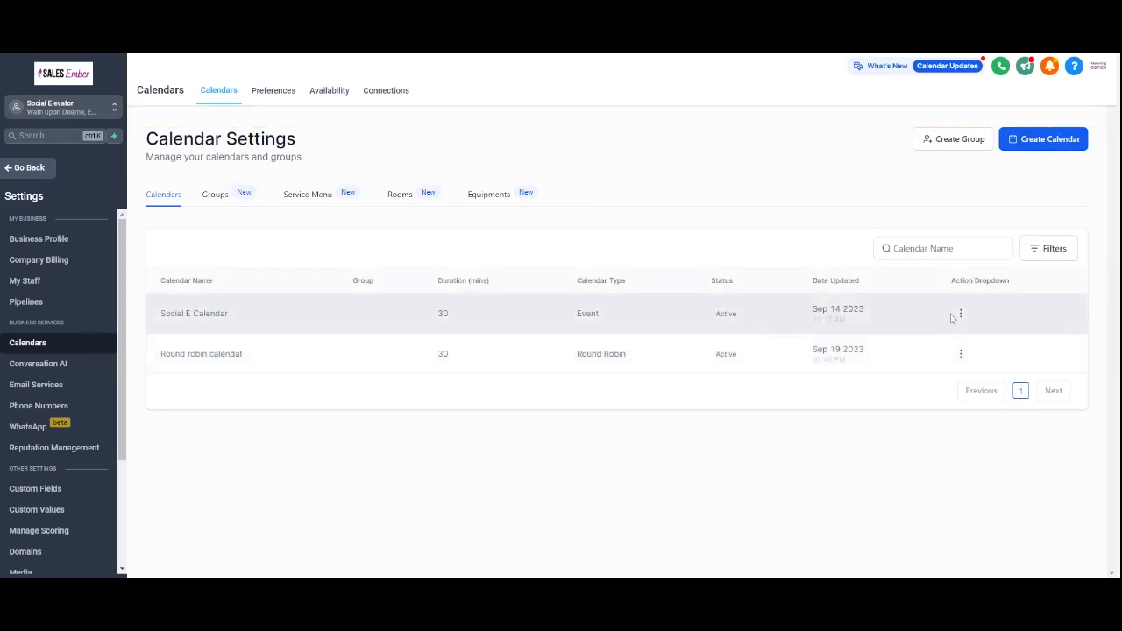
pyautogui.click(960, 314)
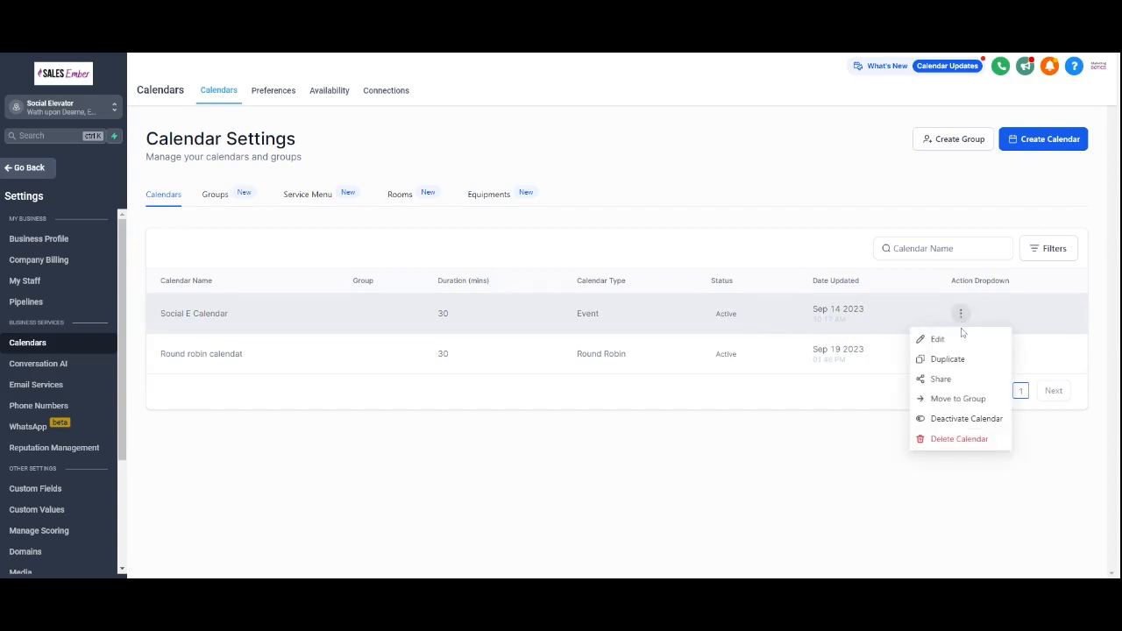
pyautogui.click(961, 381)
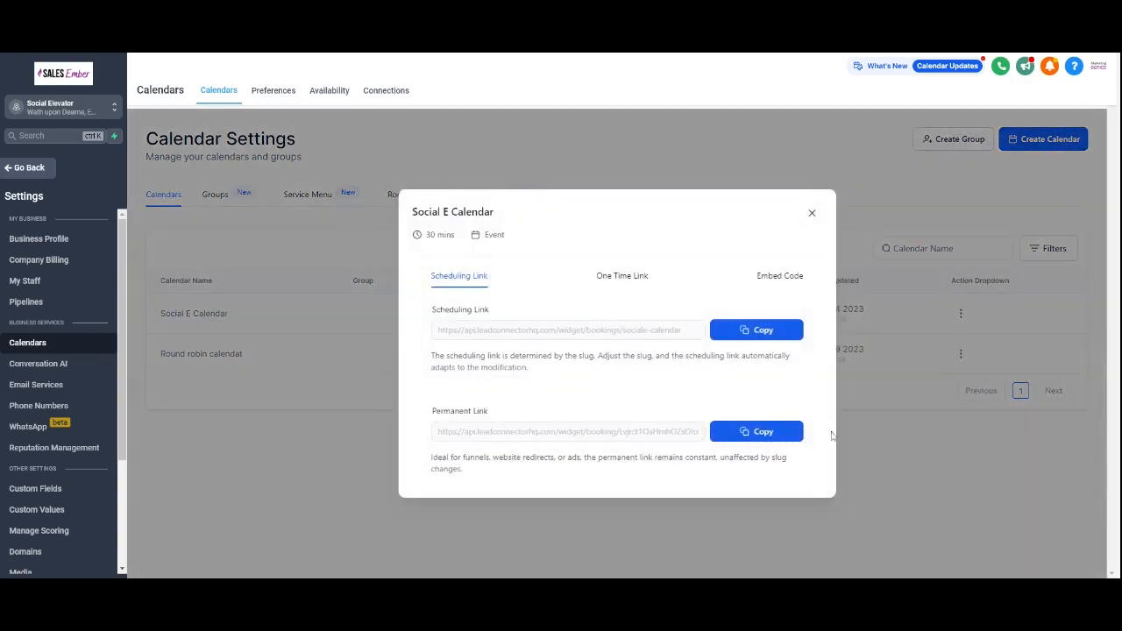
pyautogui.click(753, 438)
pyautogui.click(812, 214)
# Step: Reopen the workflow's last email and replace its middle lines with 'How about we touch base. Book a call'
pyautogui.click(35, 167)
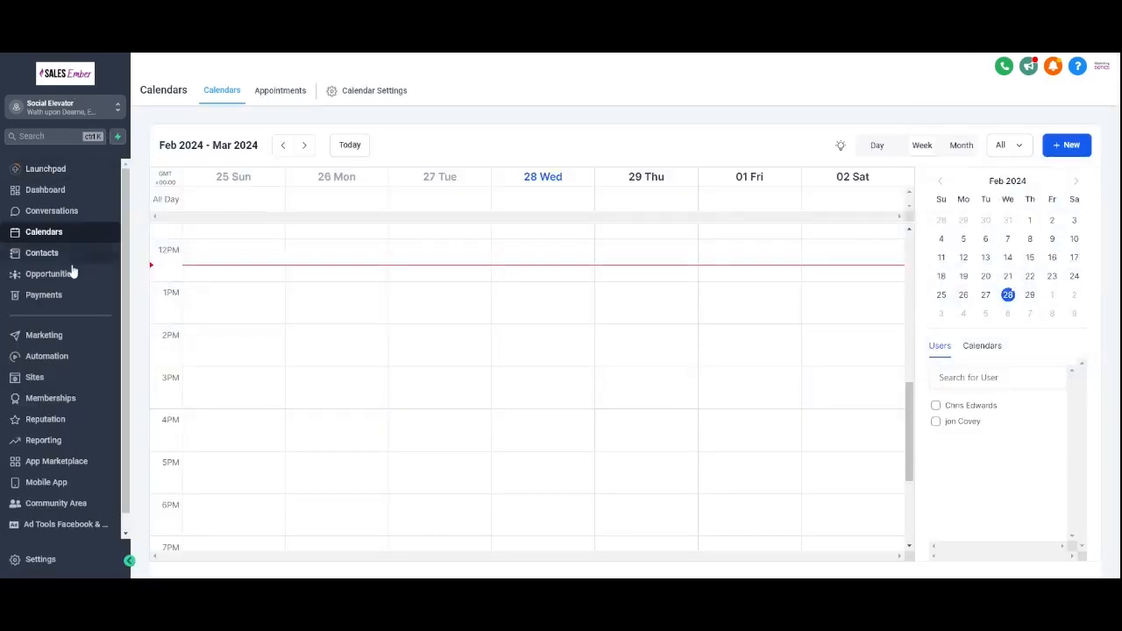
pyautogui.click(72, 356)
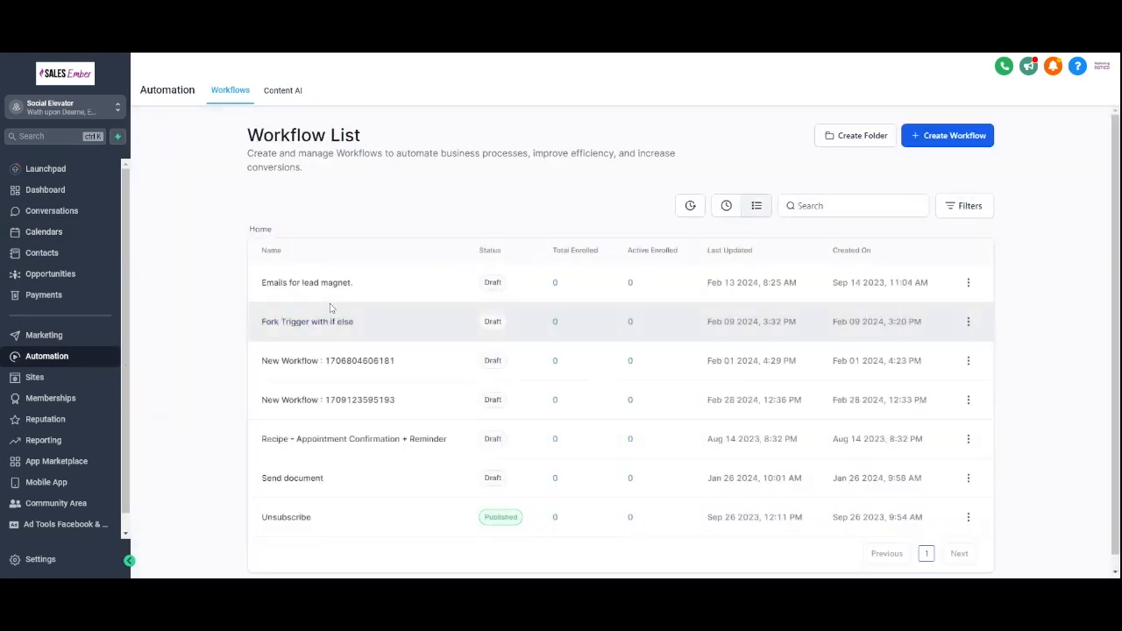
pyautogui.click(338, 409)
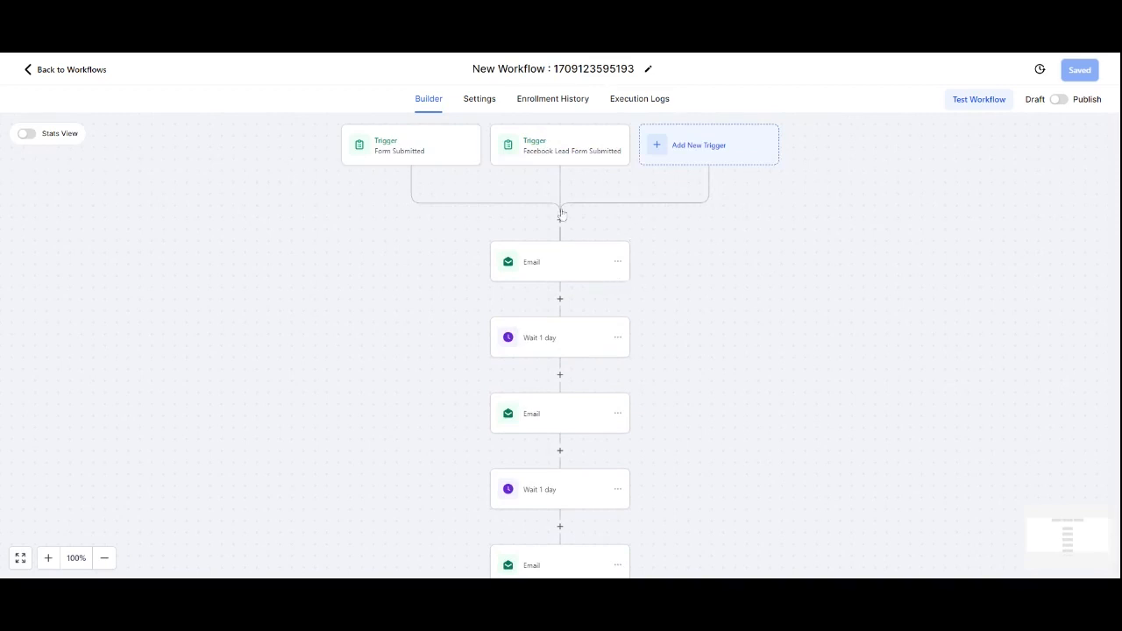
pyautogui.scroll(-2, 577, 325)
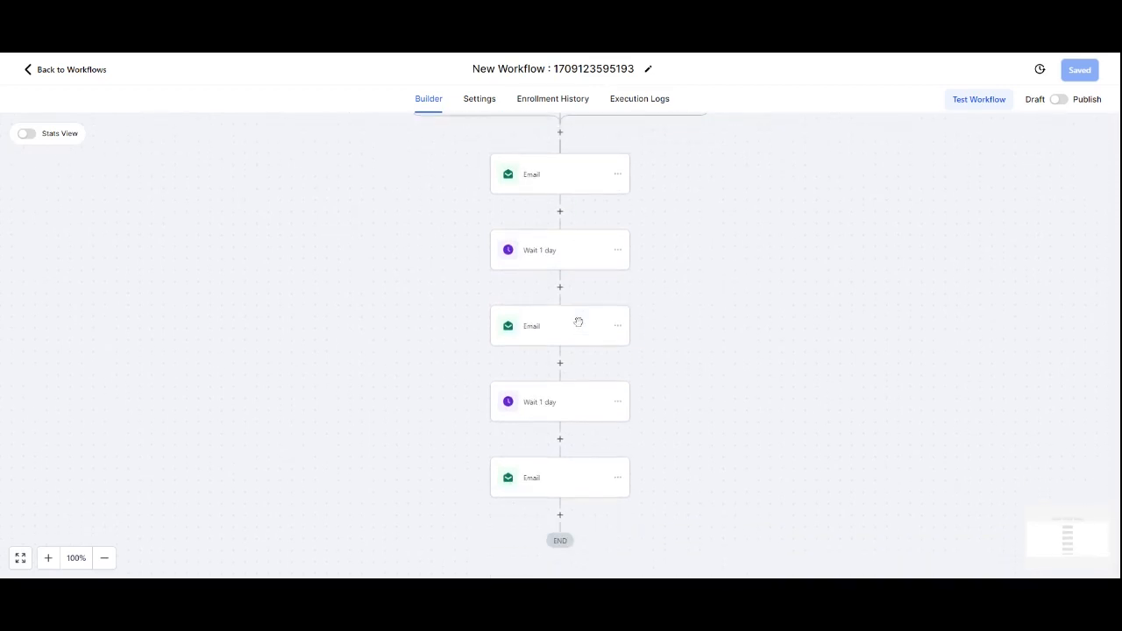
pyautogui.click(567, 463)
pyautogui.scroll(-4, 914, 411)
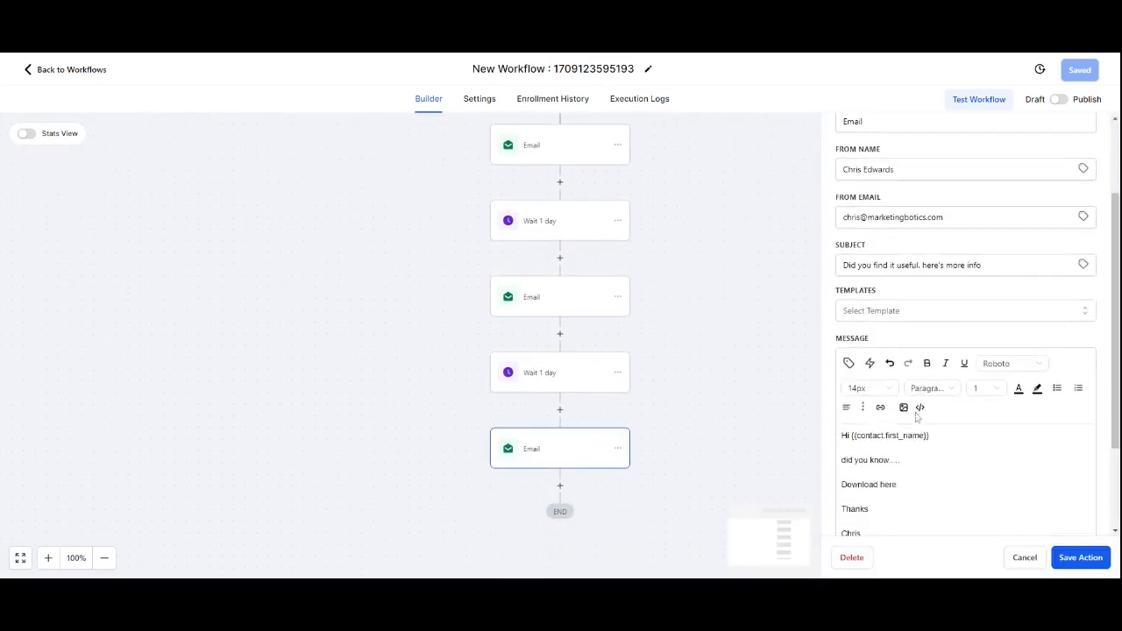
pyautogui.moveTo(841, 402); pyautogui.dragTo(900, 427)
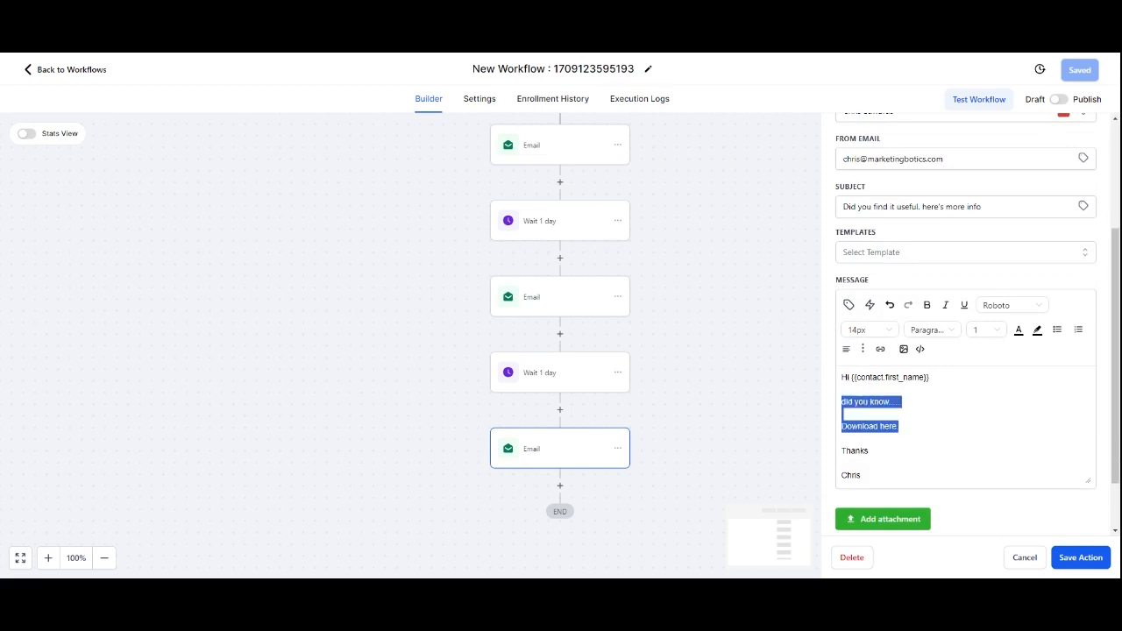
pyautogui.write('Book a ca')
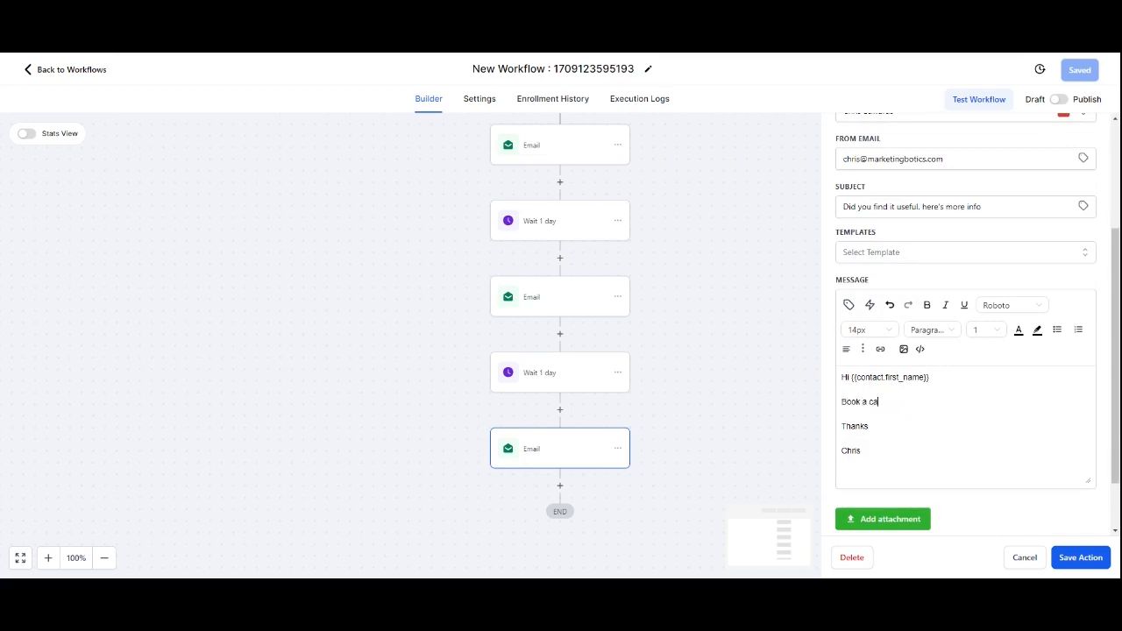
pyautogui.write('ll/')
pyautogui.press('Return')
pyautogui.press('BackSpace')
pyautogui.press('BackSpace')
pyautogui.write('How about we touch base.')
# Step: Link the words Book a call to the copied calendar link and save the email action
pyautogui.moveTo(980, 401); pyautogui.dragTo(944, 402)
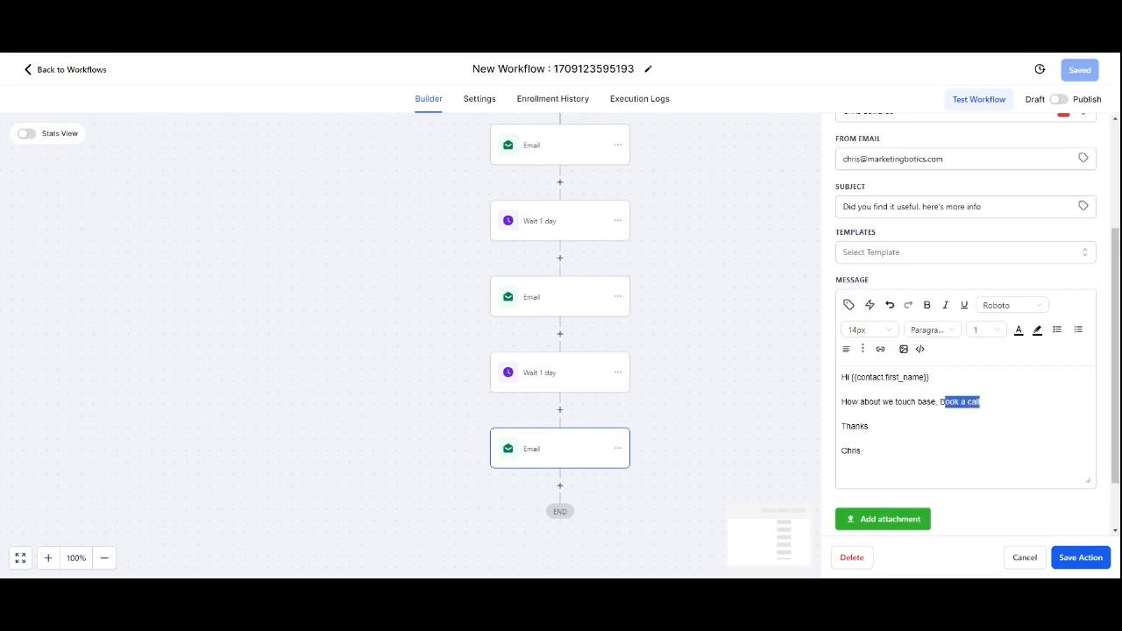
pyautogui.click(881, 349)
pyautogui.click(544, 293)
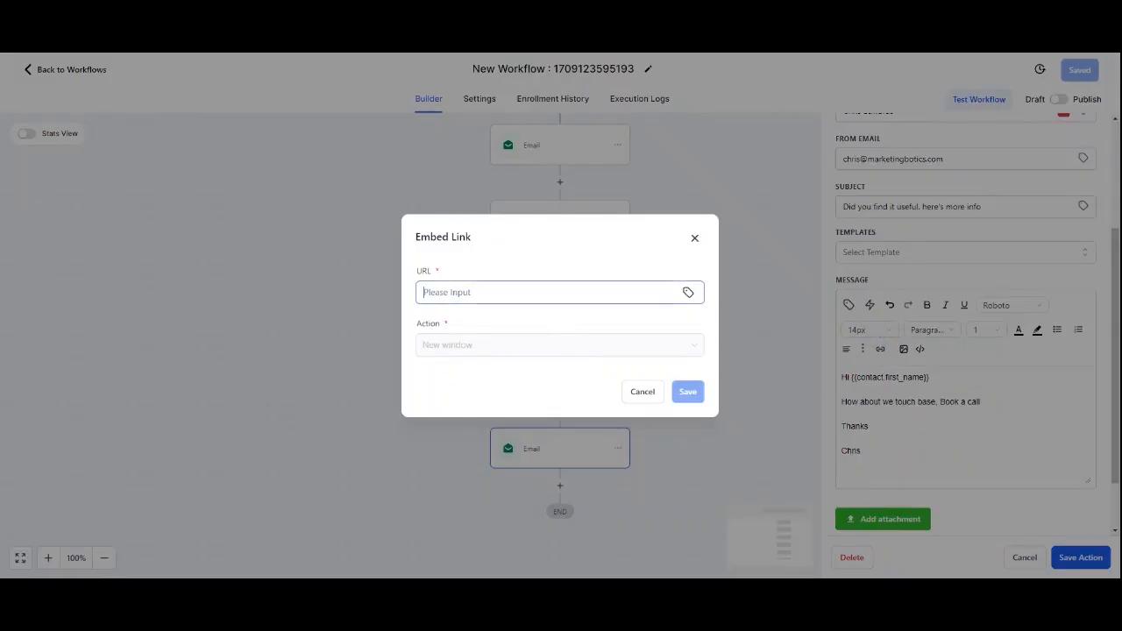
pyautogui.hotkey('ctrl', 'v')
pyautogui.click(688, 391)
pyautogui.click(842, 439)
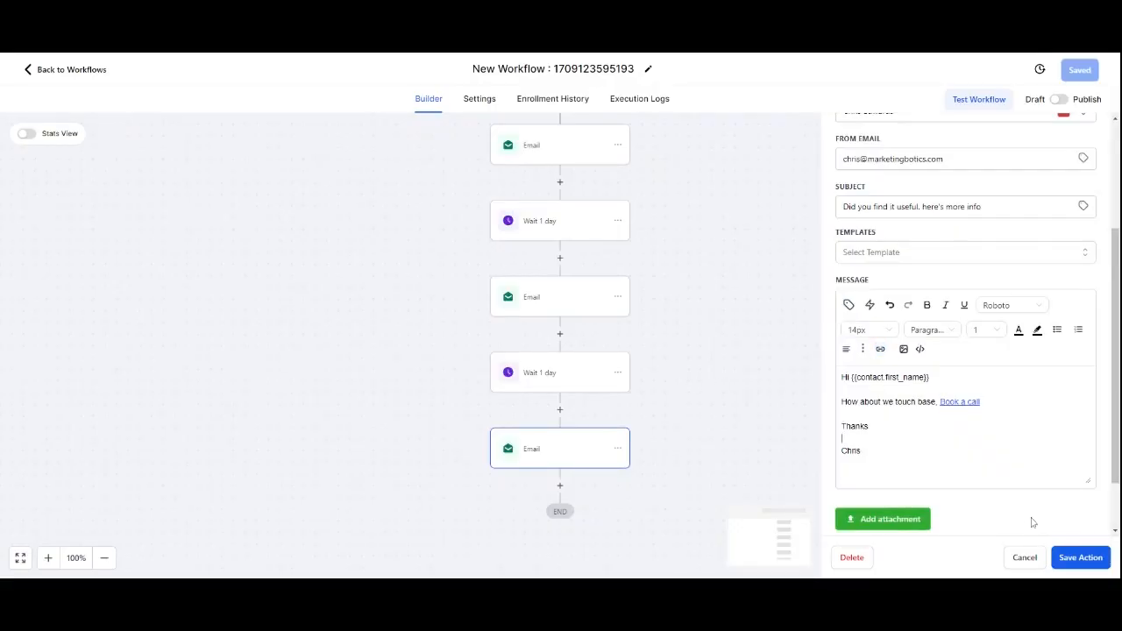
pyautogui.click(1080, 557)
# Step: Reopen the last email action to review its message, then close it
pyautogui.click(558, 456)
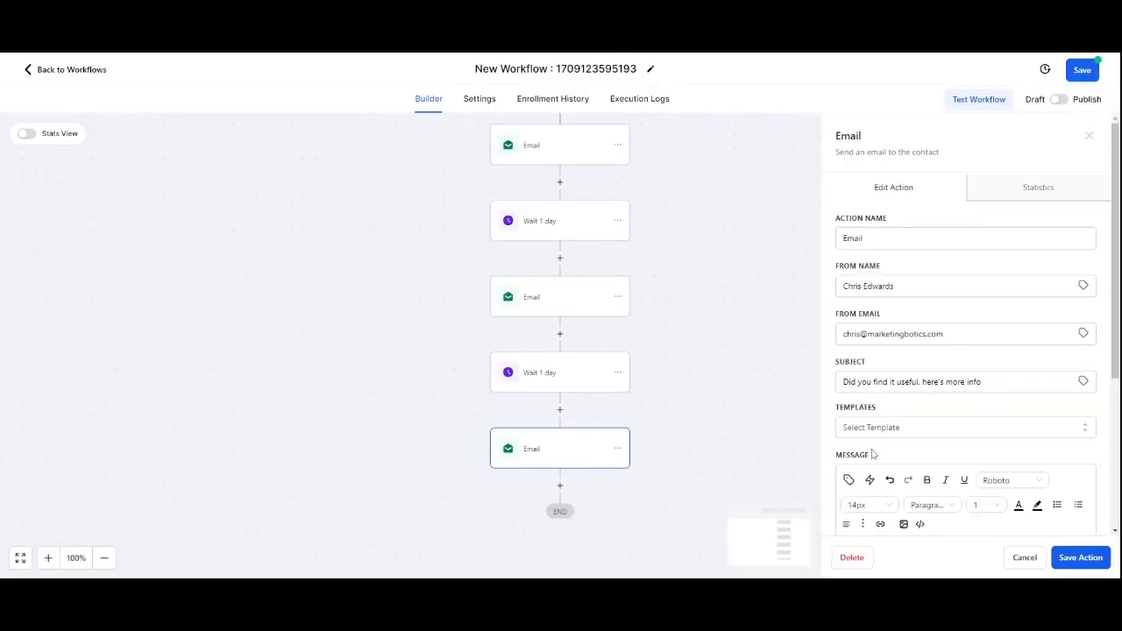
pyautogui.scroll(-2, 914, 430)
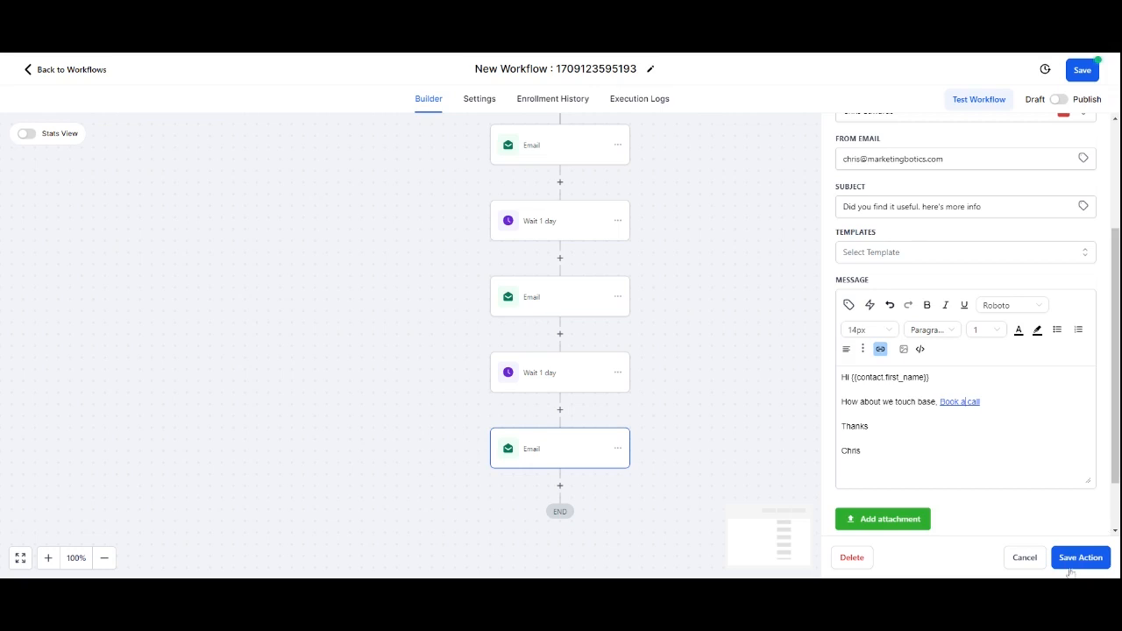
pyautogui.click(1025, 559)
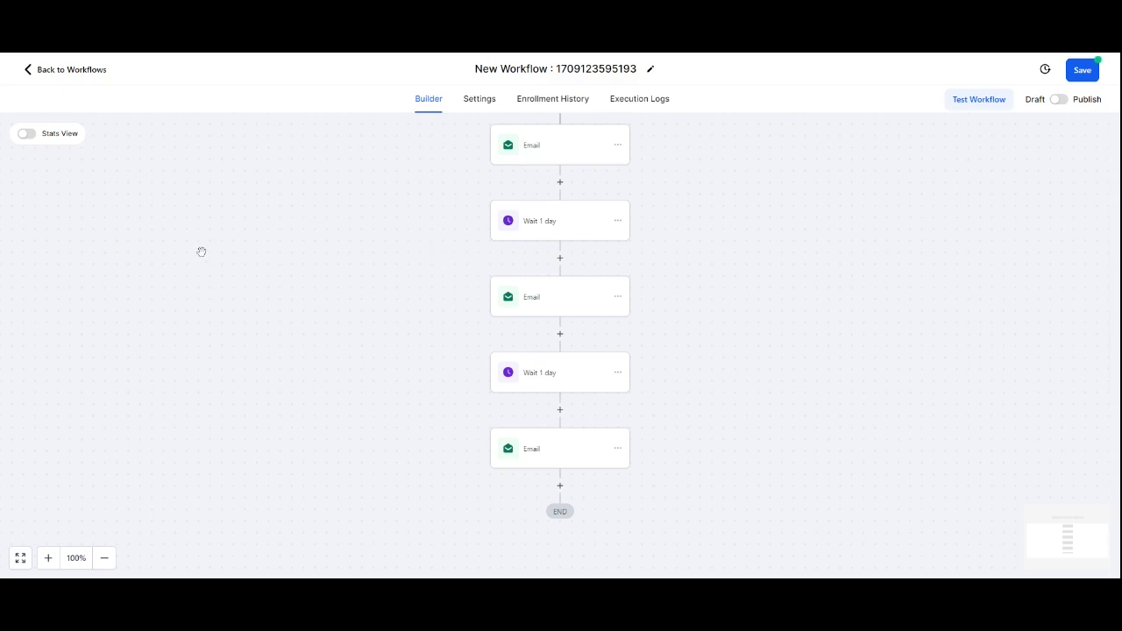
# Step: Create a new opportunity pipeline named Lead Generation with the stages New leads and Booked a Call
pyautogui.click(74, 77)
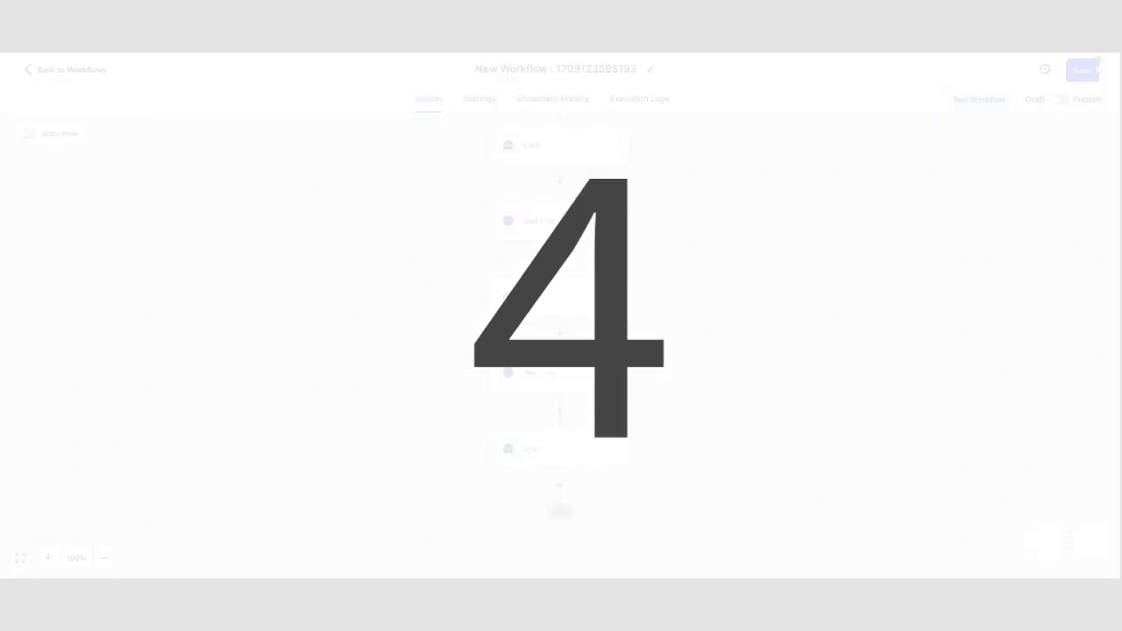
pyautogui.click(1077, 72)
pyautogui.click(51, 71)
pyautogui.click(82, 275)
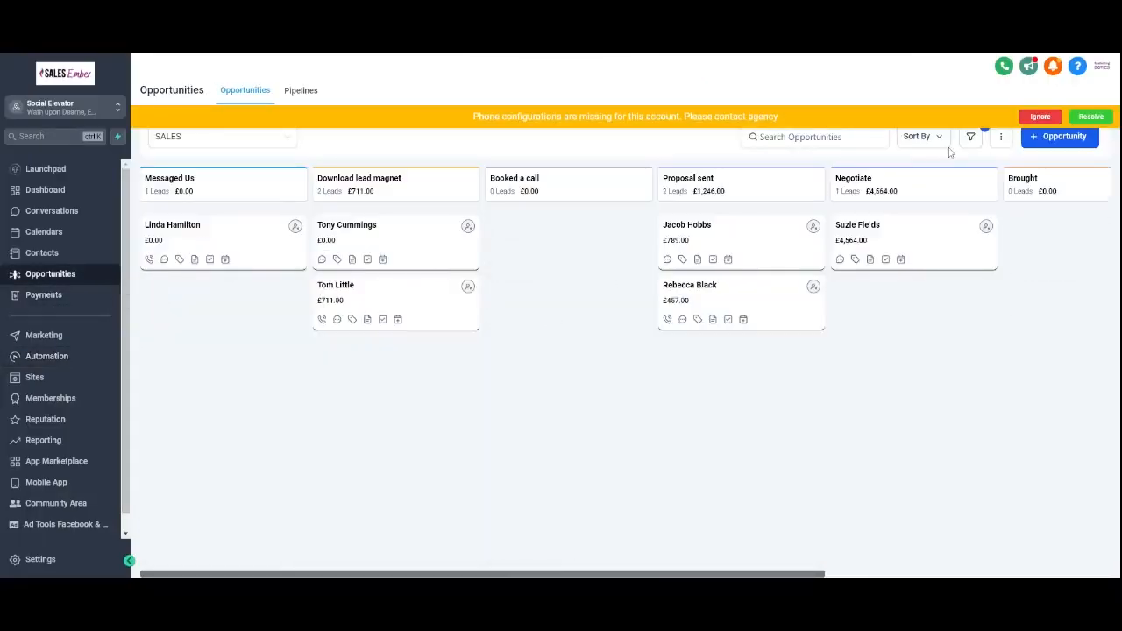
pyautogui.click(1039, 117)
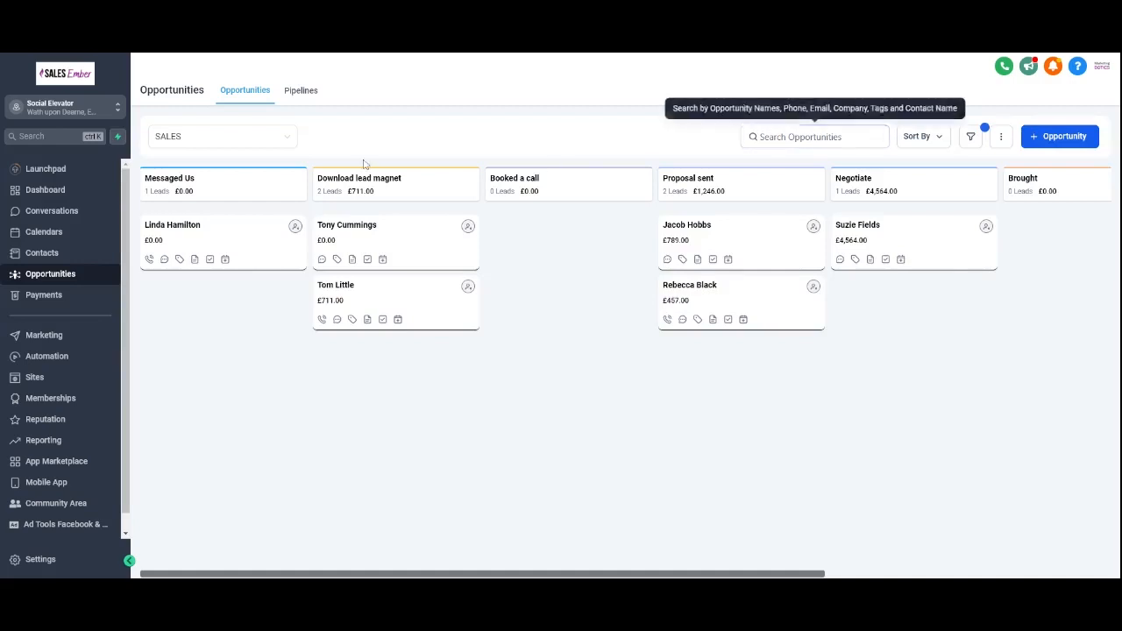
pyautogui.click(304, 95)
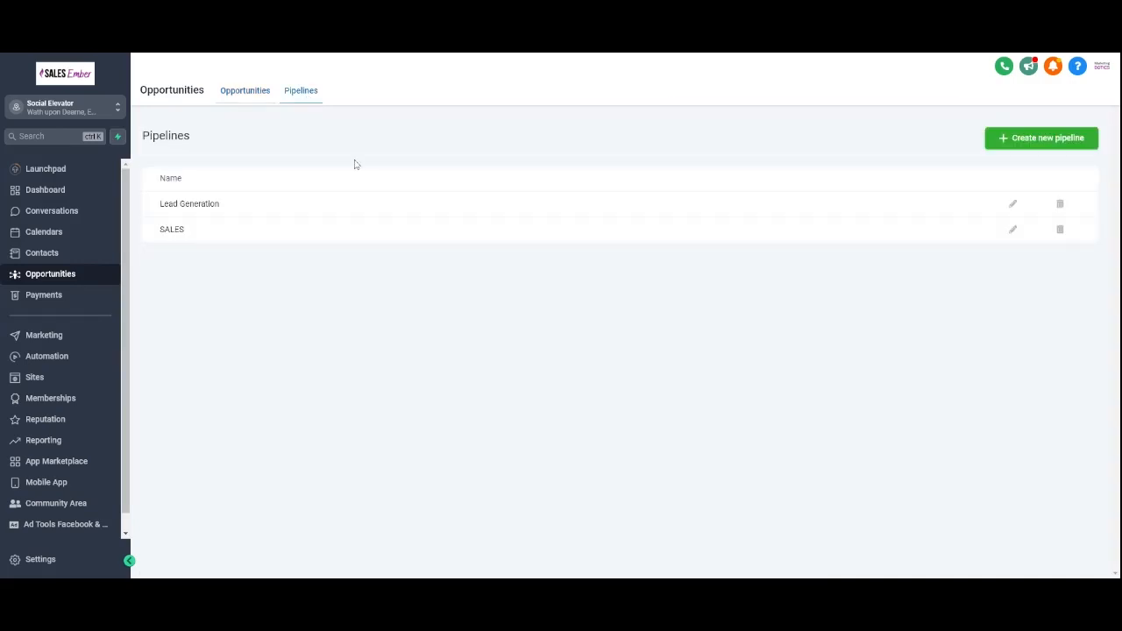
pyautogui.click(1048, 138)
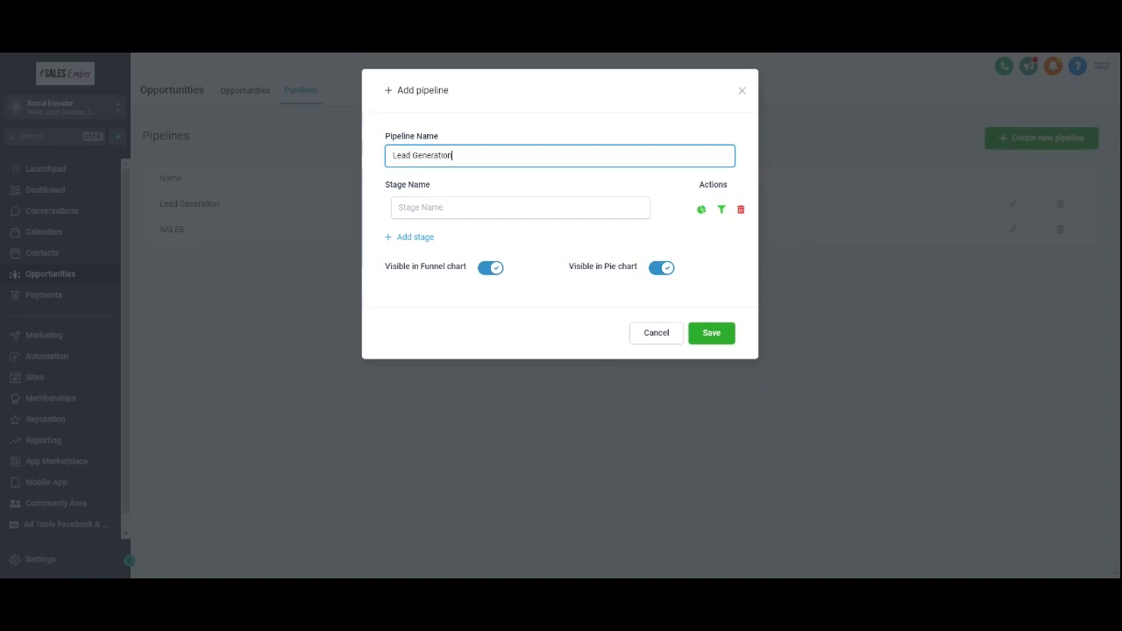
pyautogui.click(402, 207)
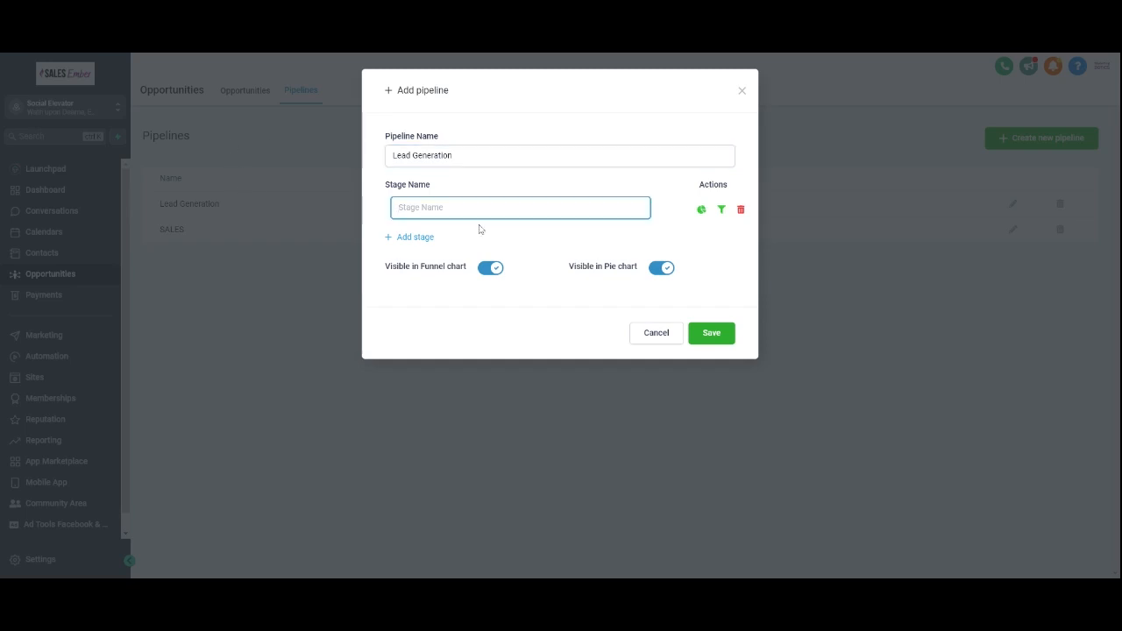
pyautogui.write('New leads')
pyautogui.click(432, 237)
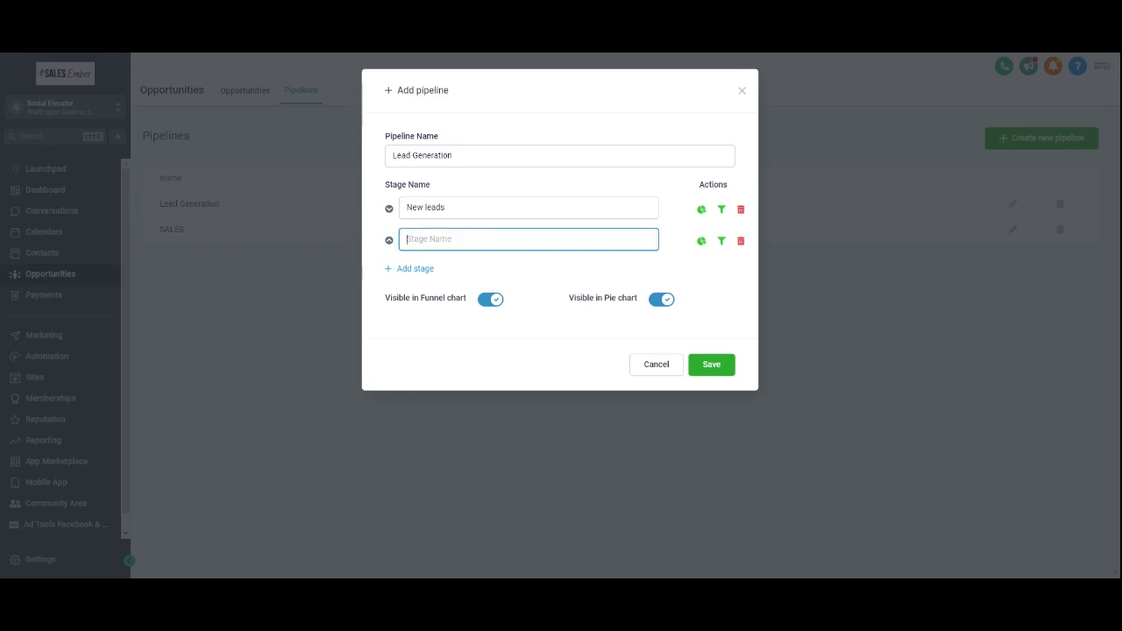
pyautogui.write('Booked a Call')
pyautogui.click(710, 364)
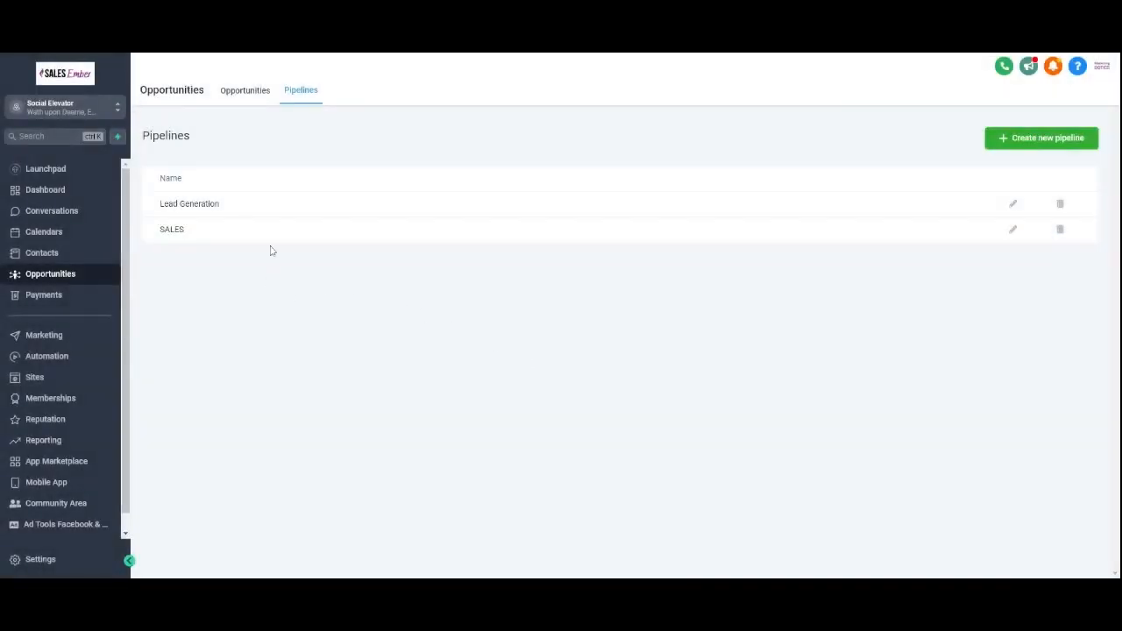
# Step: Switch the opportunities board to the Lead Generation pipeline
pyautogui.click(250, 93)
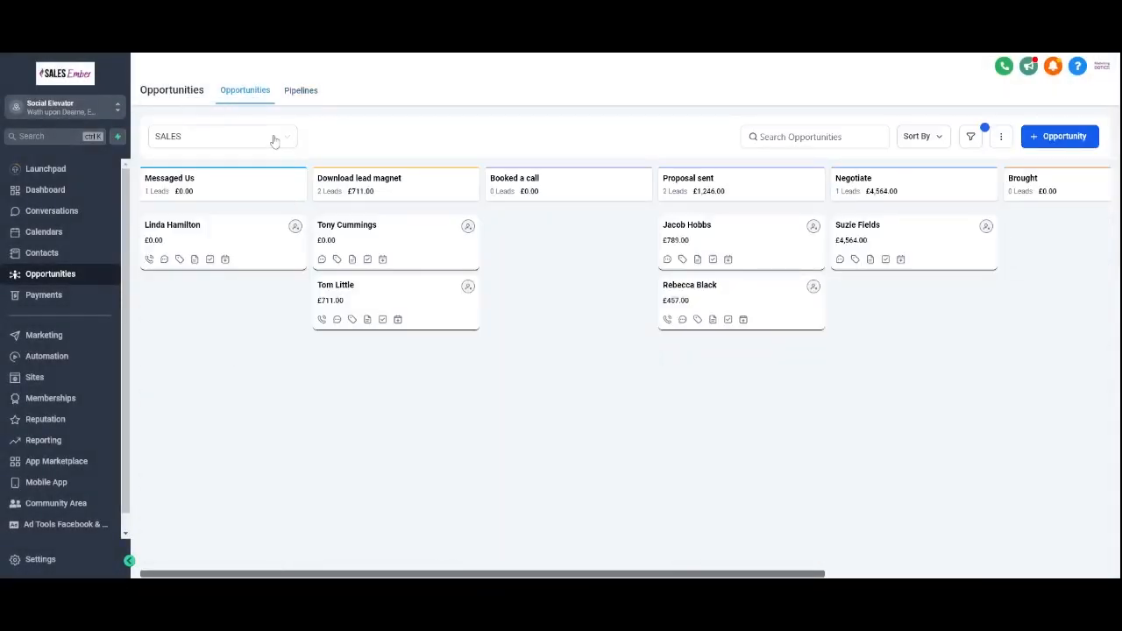
pyautogui.click(263, 138)
pyautogui.click(244, 185)
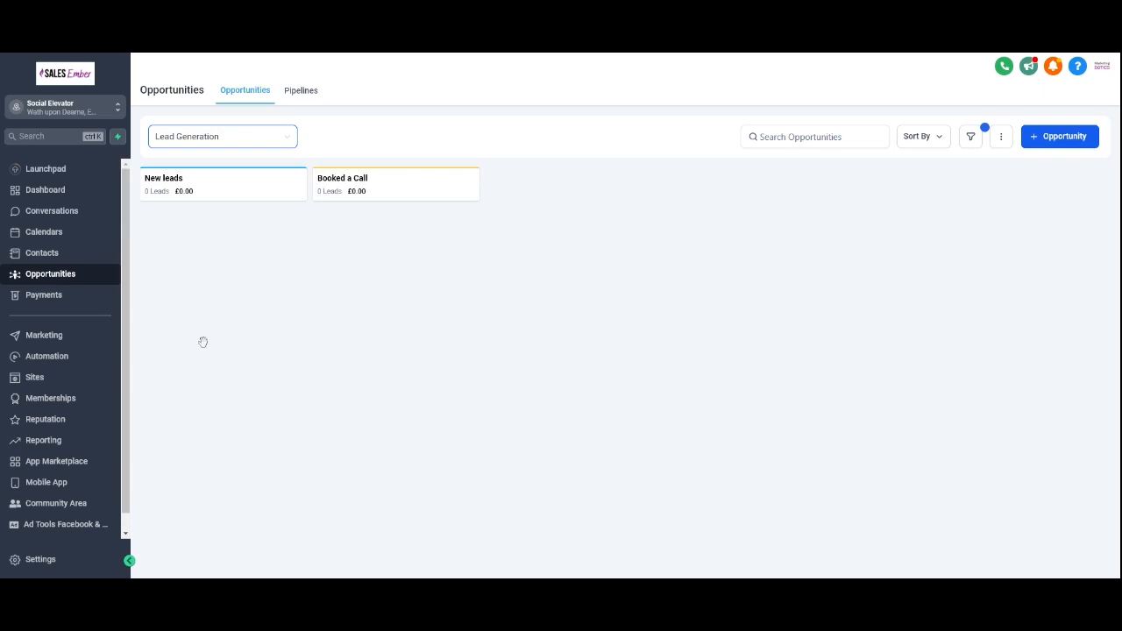
pyautogui.click(54, 358)
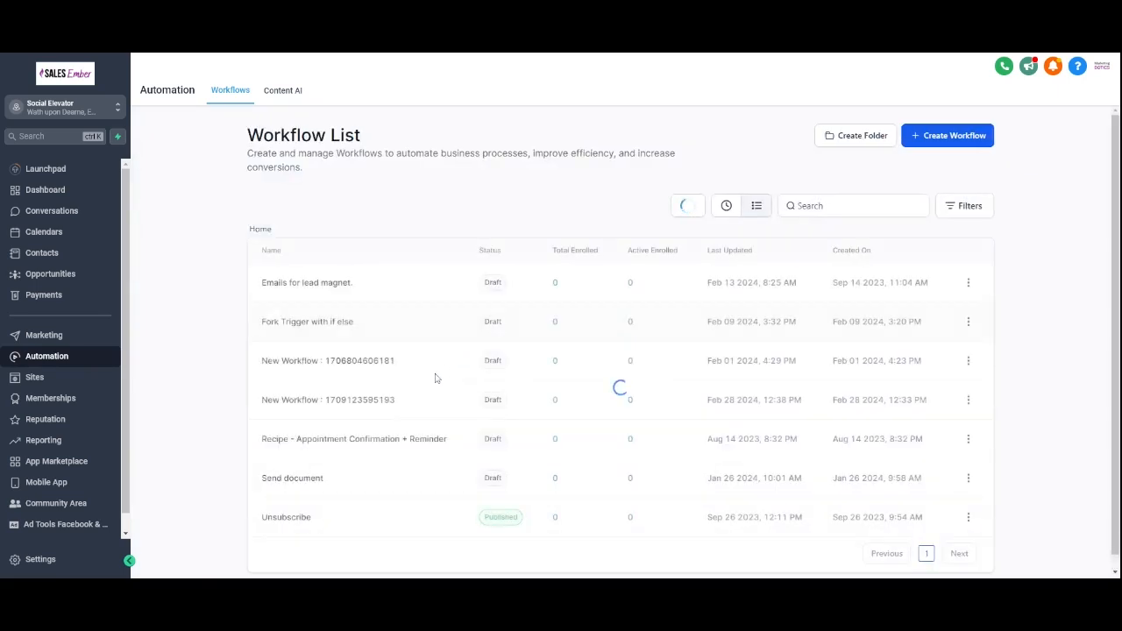
pyautogui.click(315, 404)
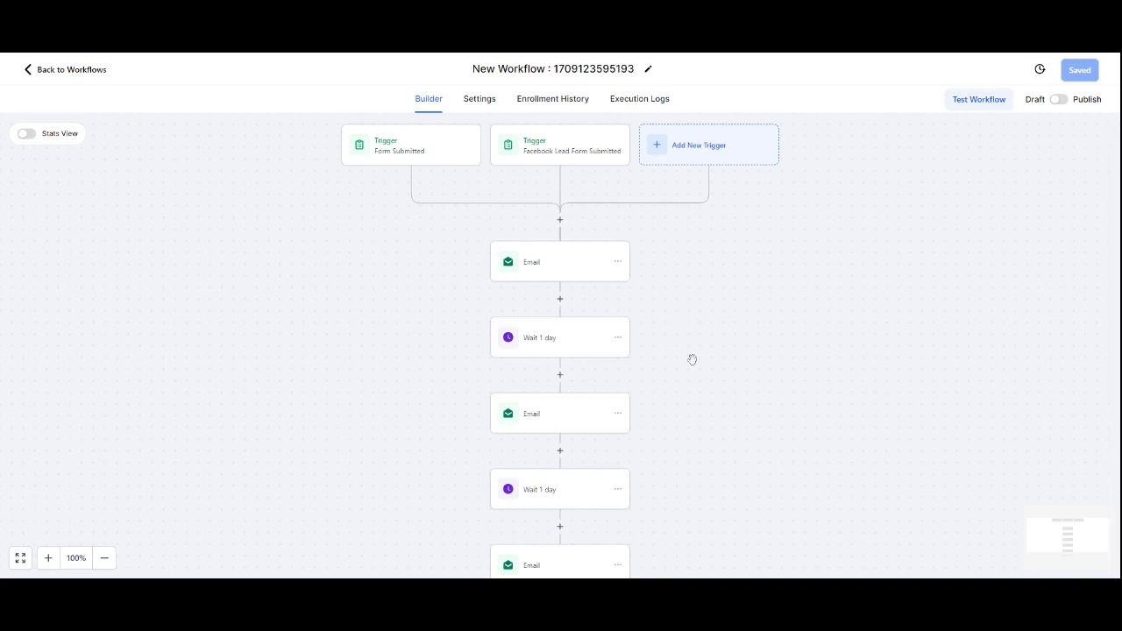
pyautogui.scroll(-1, 647, 425)
pyautogui.scroll(2, 579, 351)
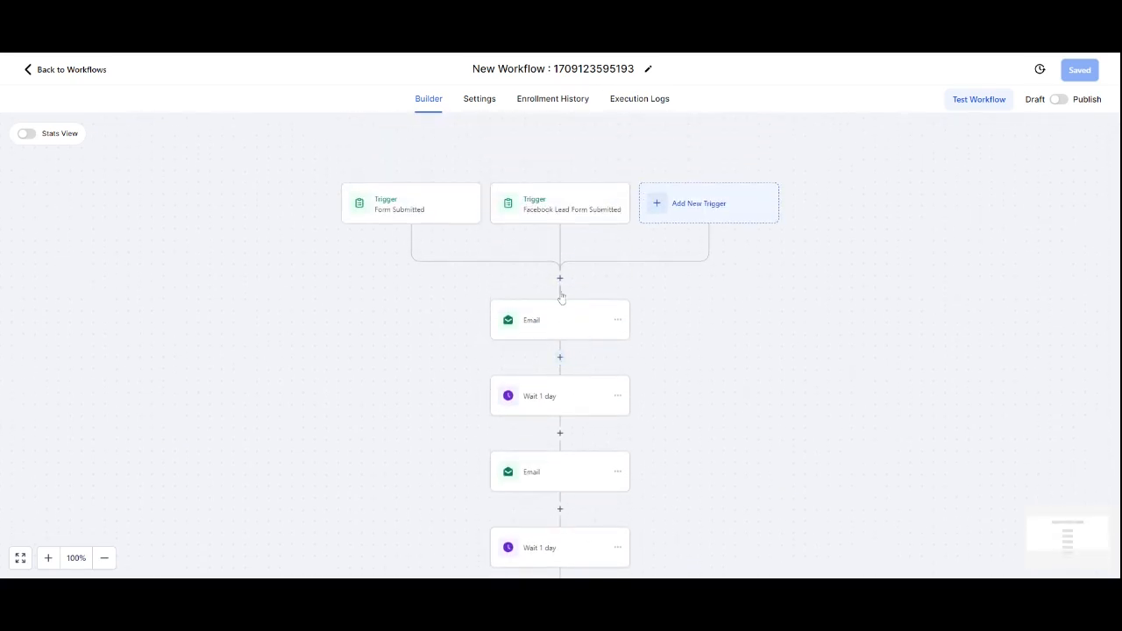
pyautogui.click(560, 278)
pyautogui.write('opp')
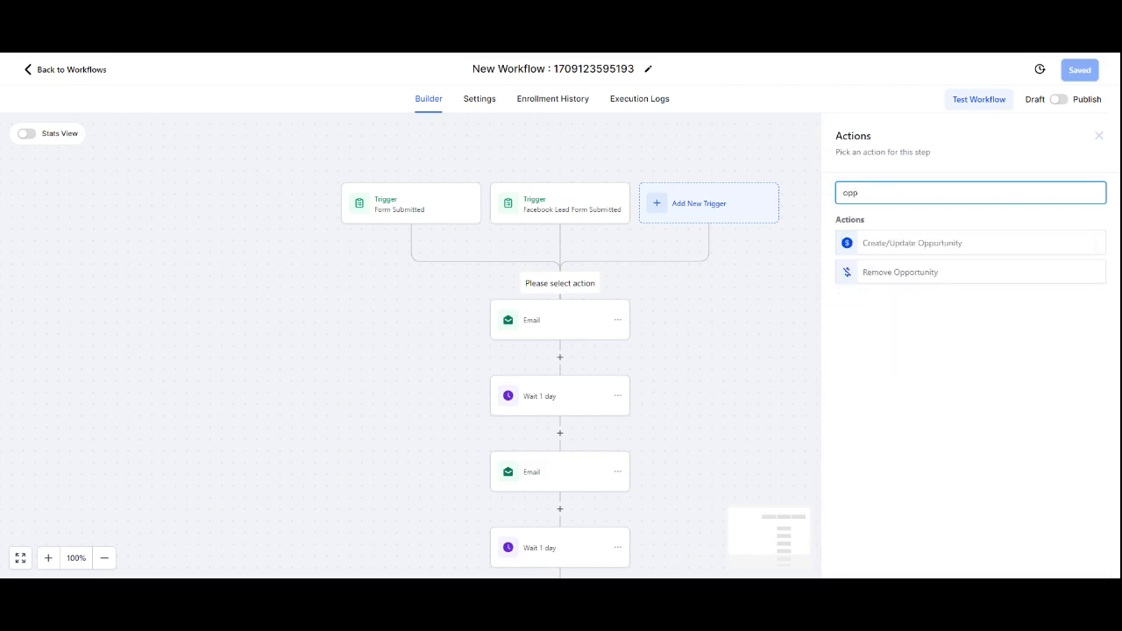
pyautogui.click(902, 247)
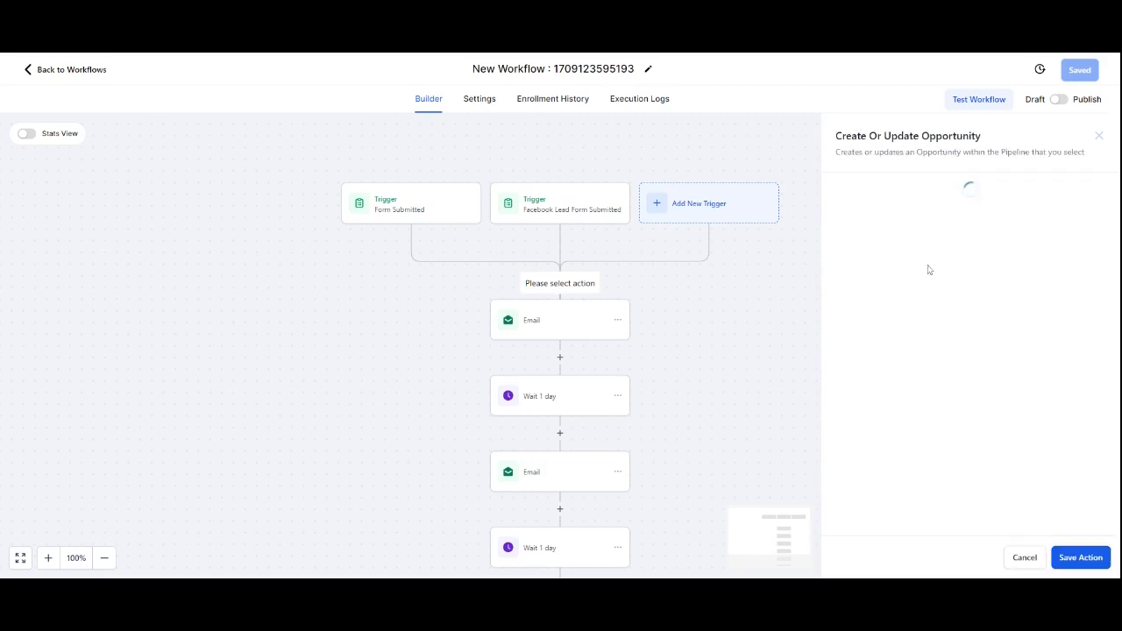
pyautogui.click(829, 266)
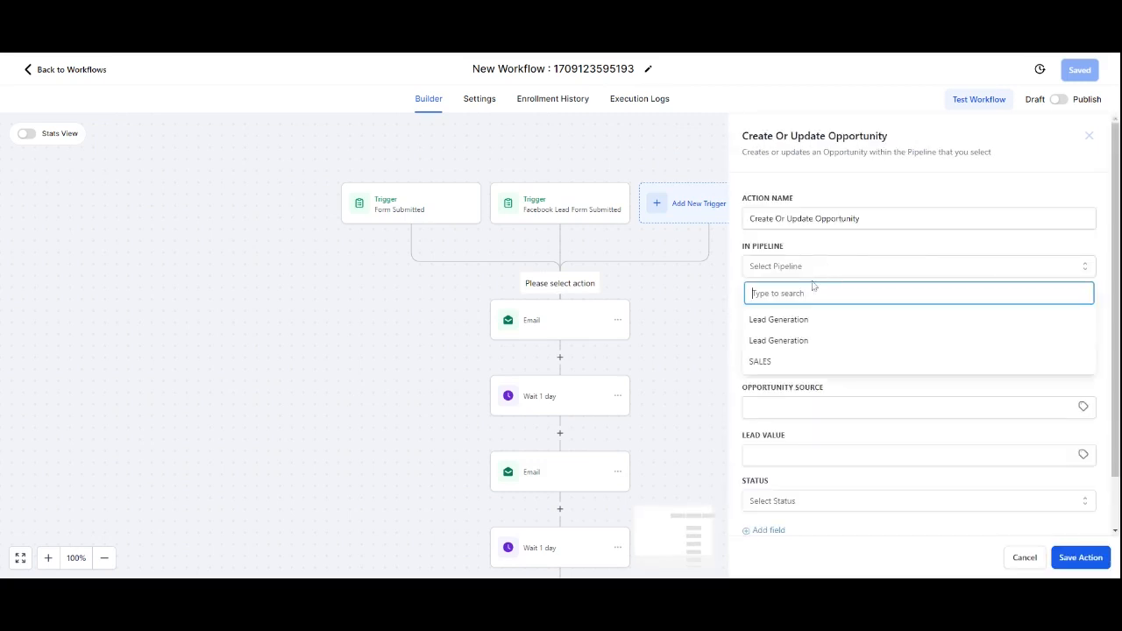
pyautogui.click(796, 339)
pyautogui.click(802, 313)
pyautogui.click(768, 365)
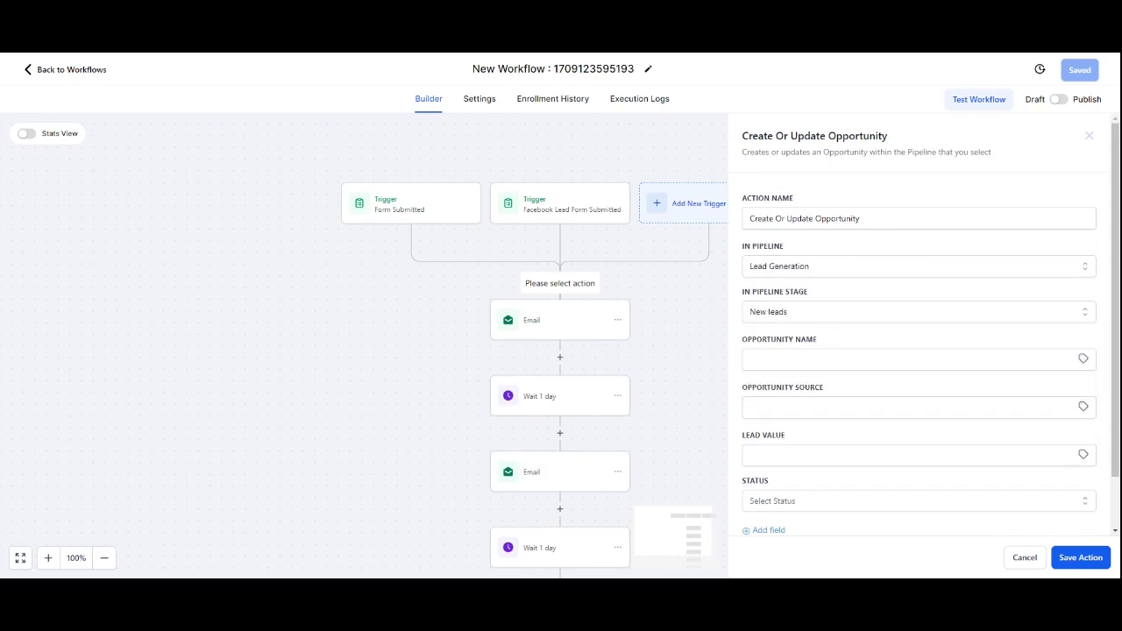
# Step: Set the opportunity name to the contact's full name placeholder and the status to open
pyautogui.click(889, 359)
pyautogui.scroll(-1, 890, 350)
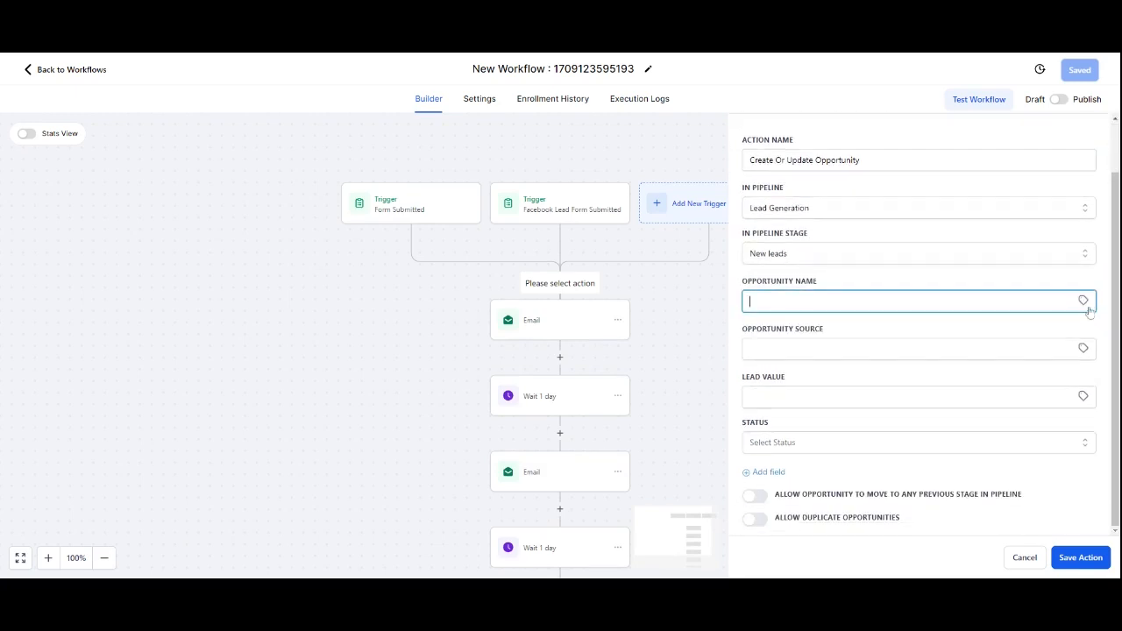
pyautogui.click(1085, 300)
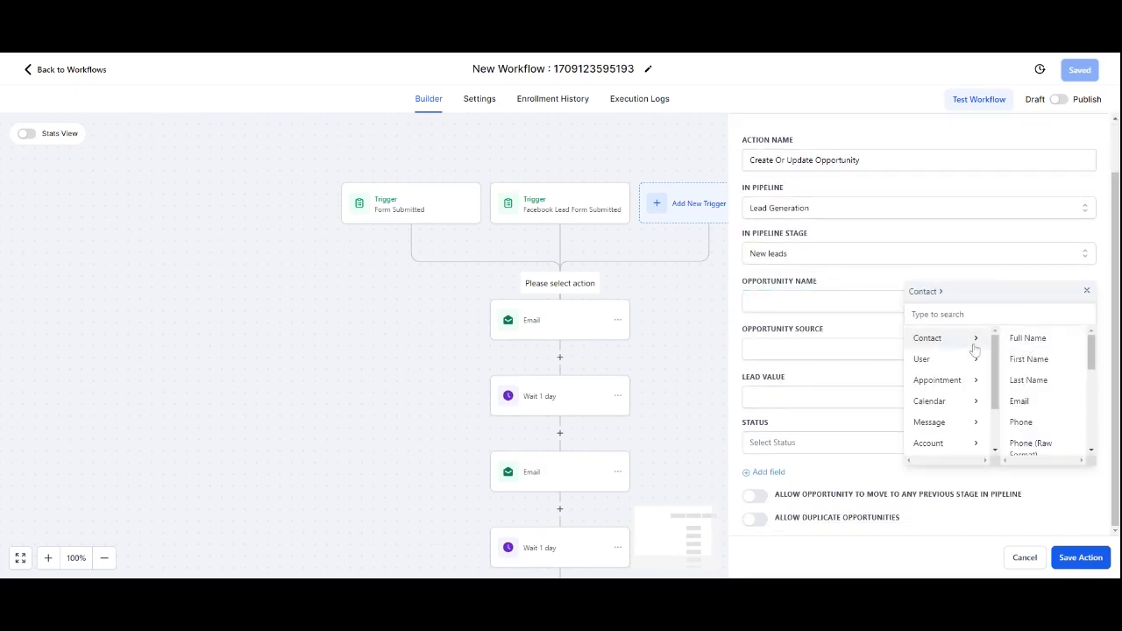
pyautogui.click(1038, 339)
pyautogui.click(919, 349)
pyautogui.click(1084, 349)
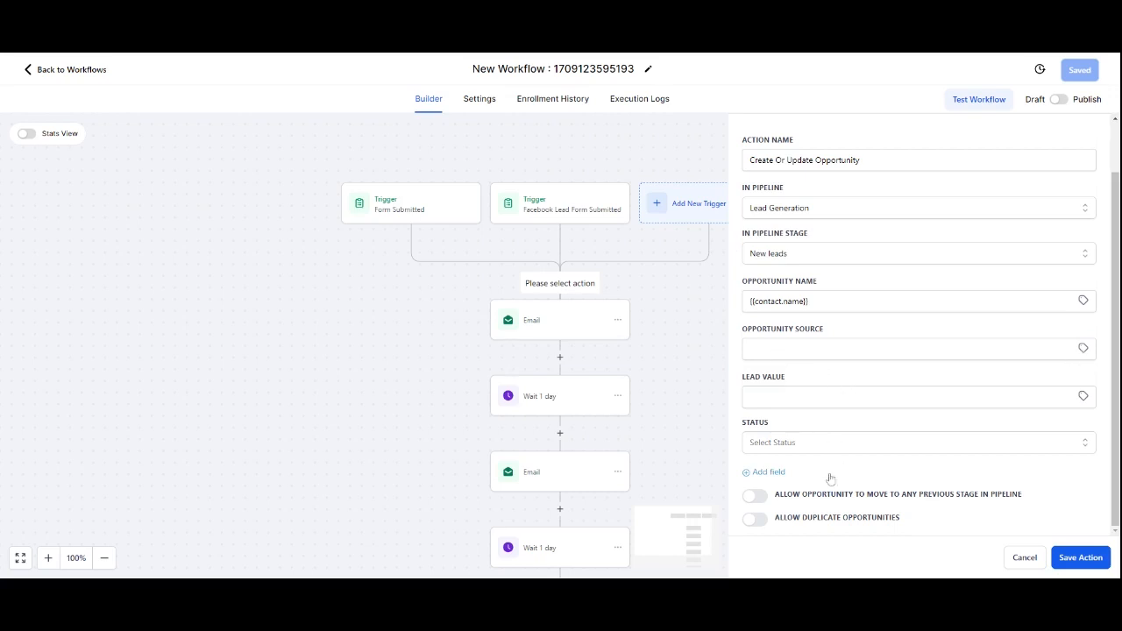
pyautogui.click(779, 443)
pyautogui.click(776, 469)
# Step: Try adding a custom field, delete the empty field row, and save the opportunity action
pyautogui.click(772, 473)
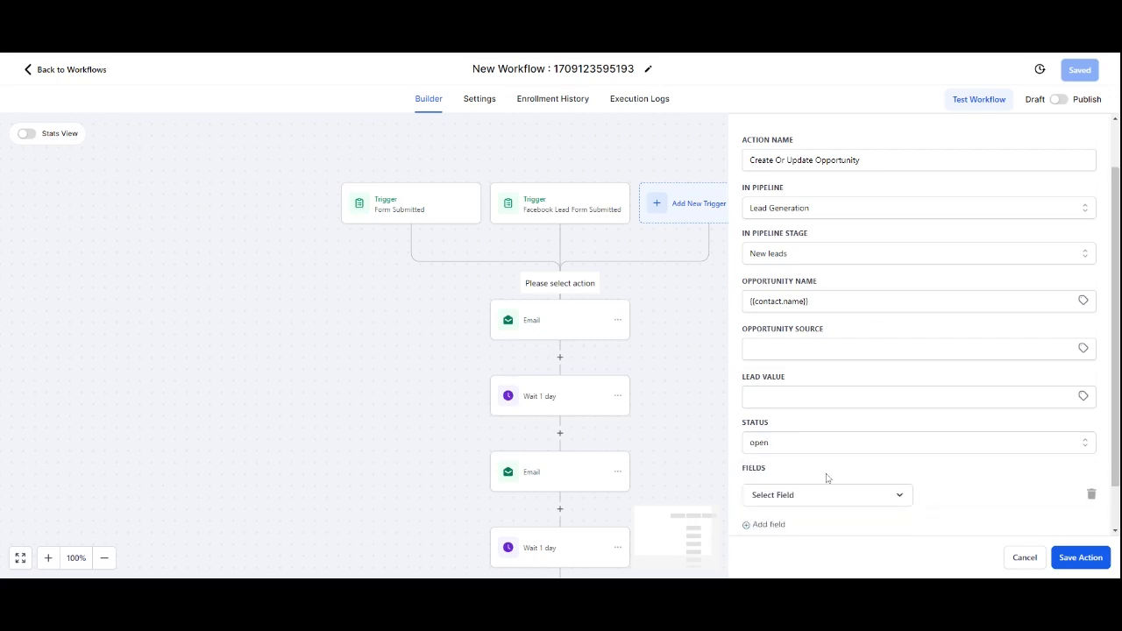
pyautogui.click(816, 449)
pyautogui.click(919, 462)
pyautogui.scroll(-1, 1048, 508)
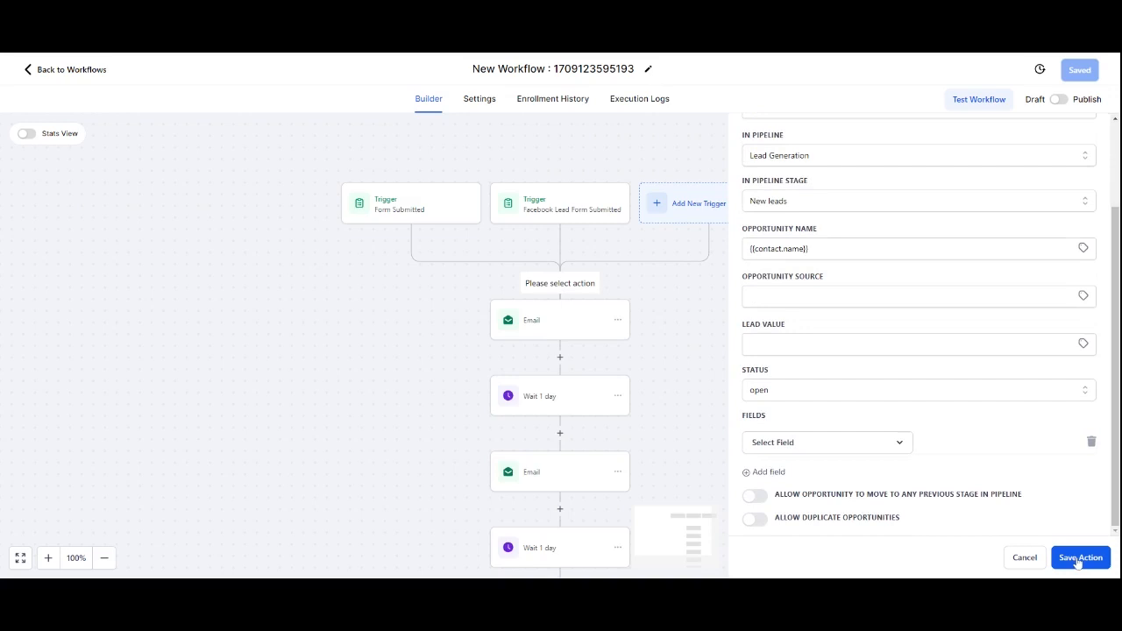
pyautogui.click(837, 456)
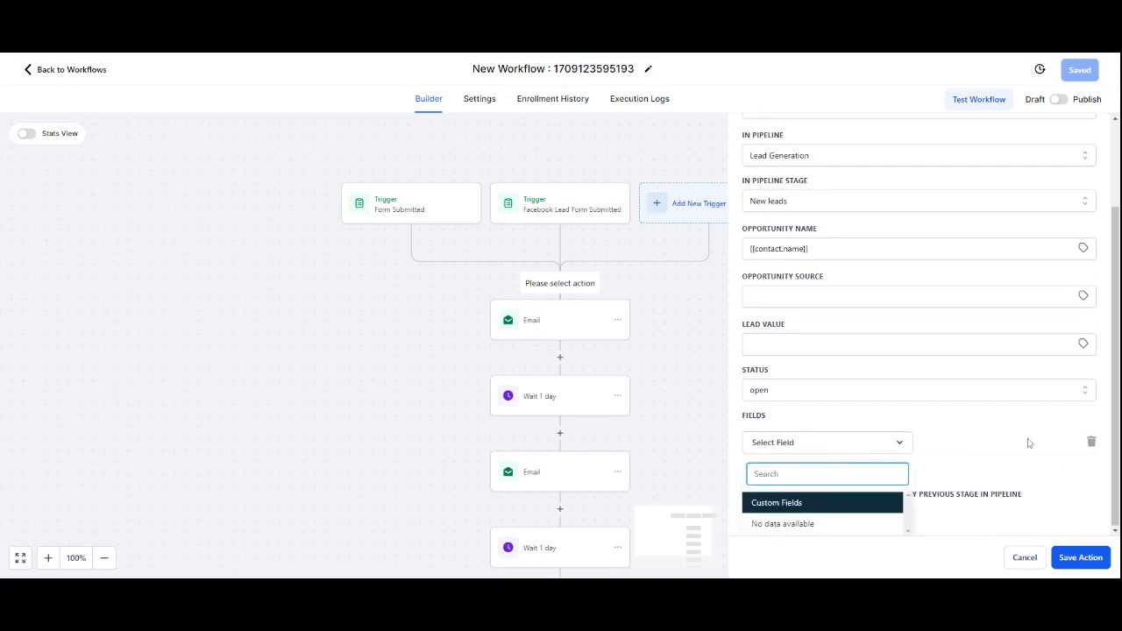
pyautogui.click(1092, 442)
pyautogui.click(1092, 442)
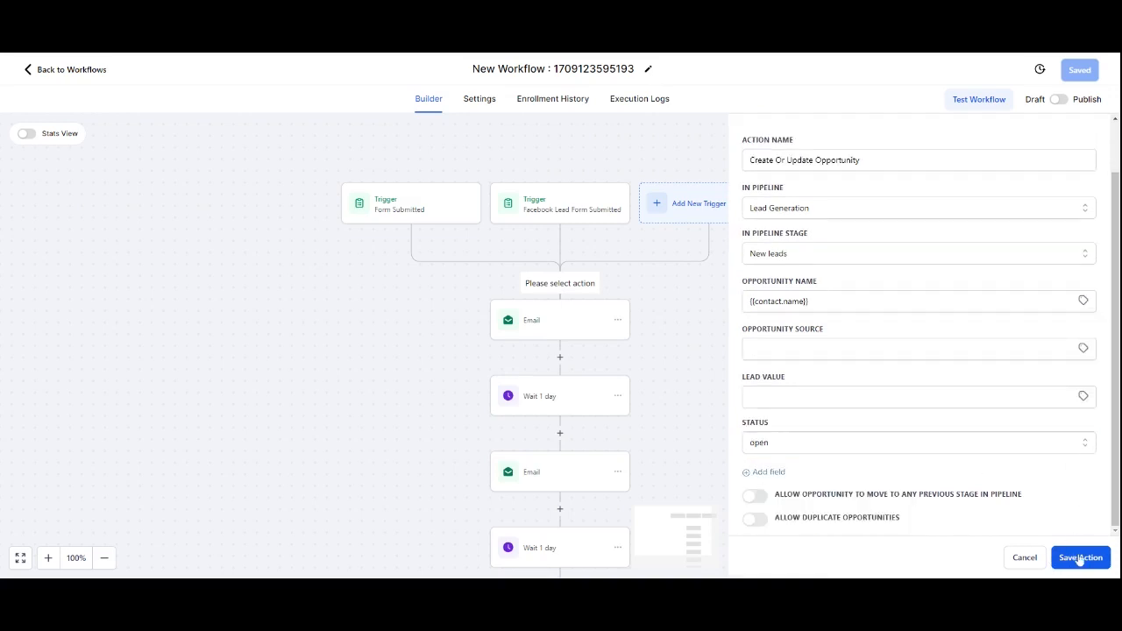
pyautogui.click(1080, 558)
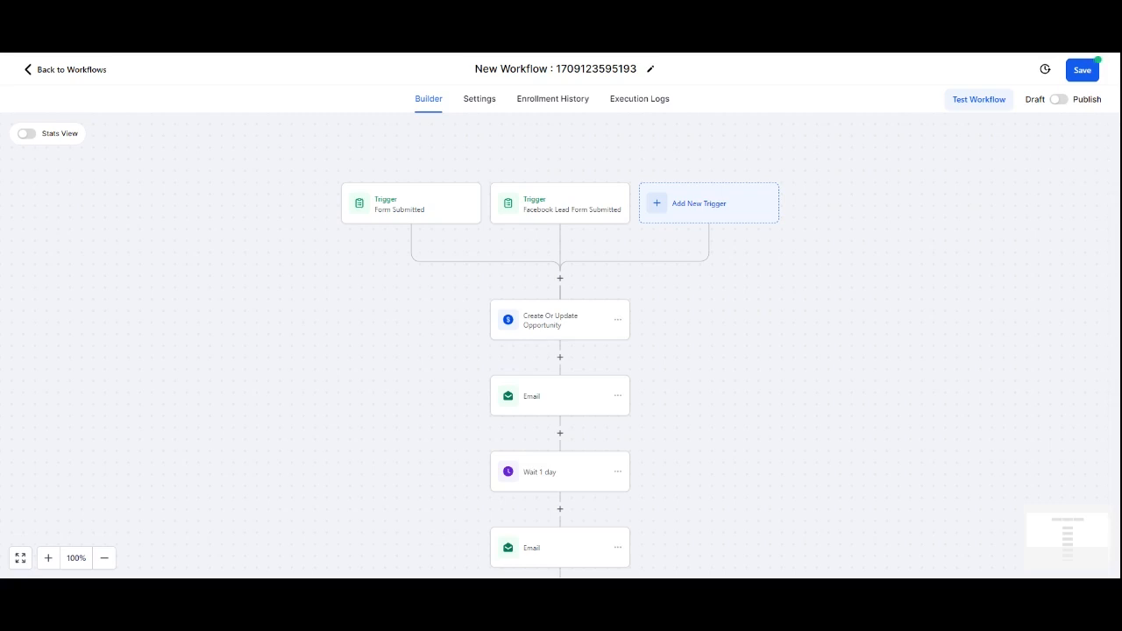
# Step: Open the workflow's last email action to review it and save the workflow
pyautogui.scroll(-3, 556, 325)
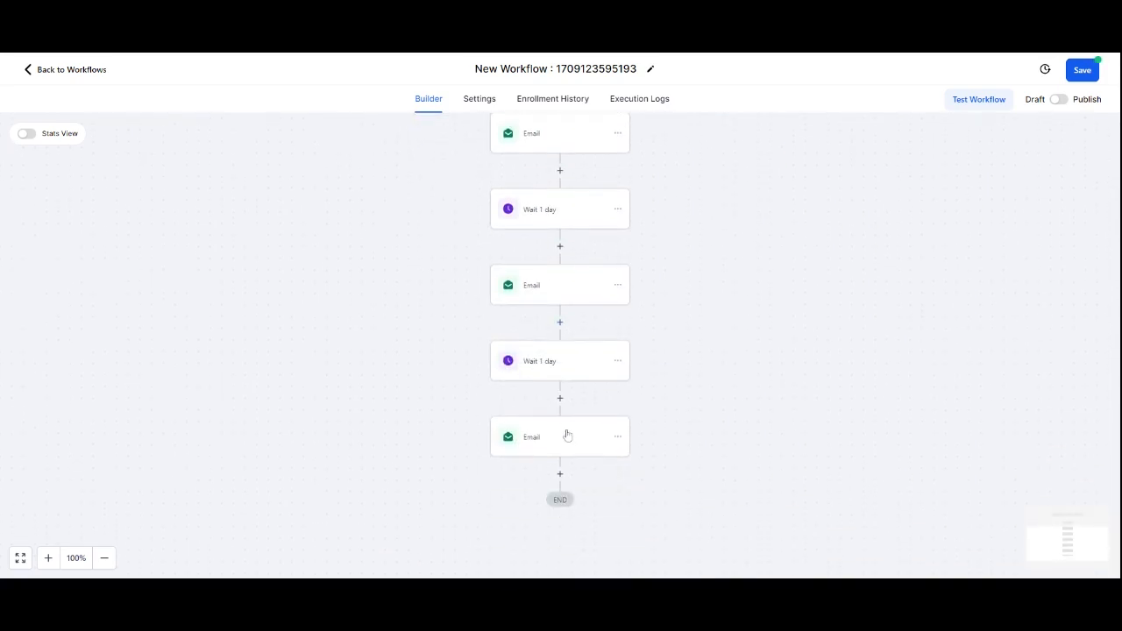
pyautogui.click(548, 433)
pyautogui.scroll(-3, 868, 421)
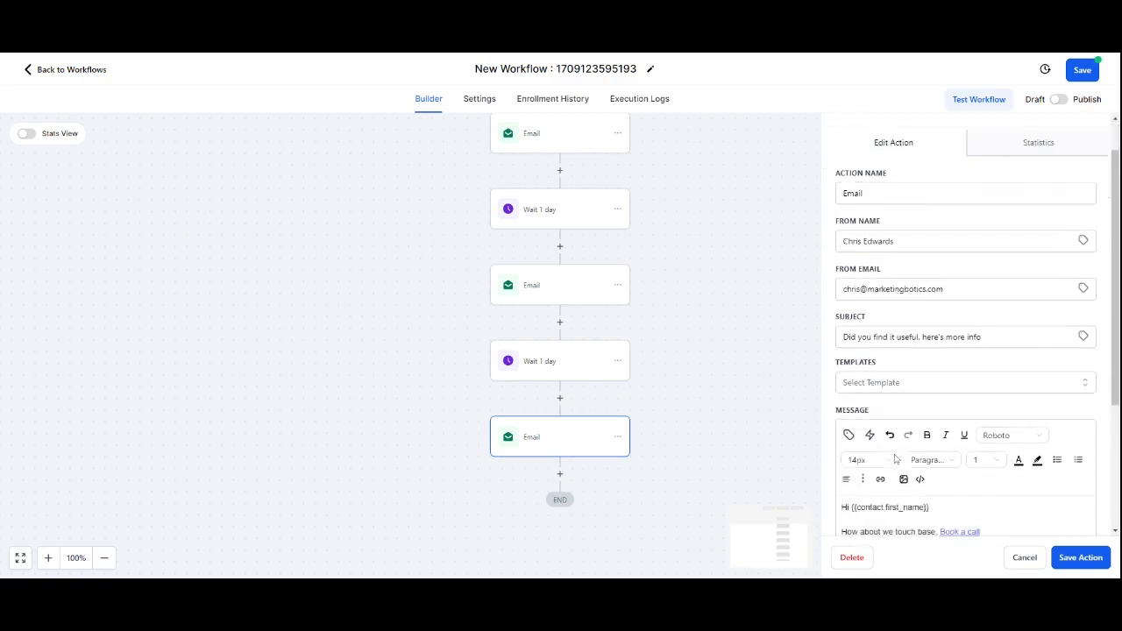
pyautogui.click(1084, 72)
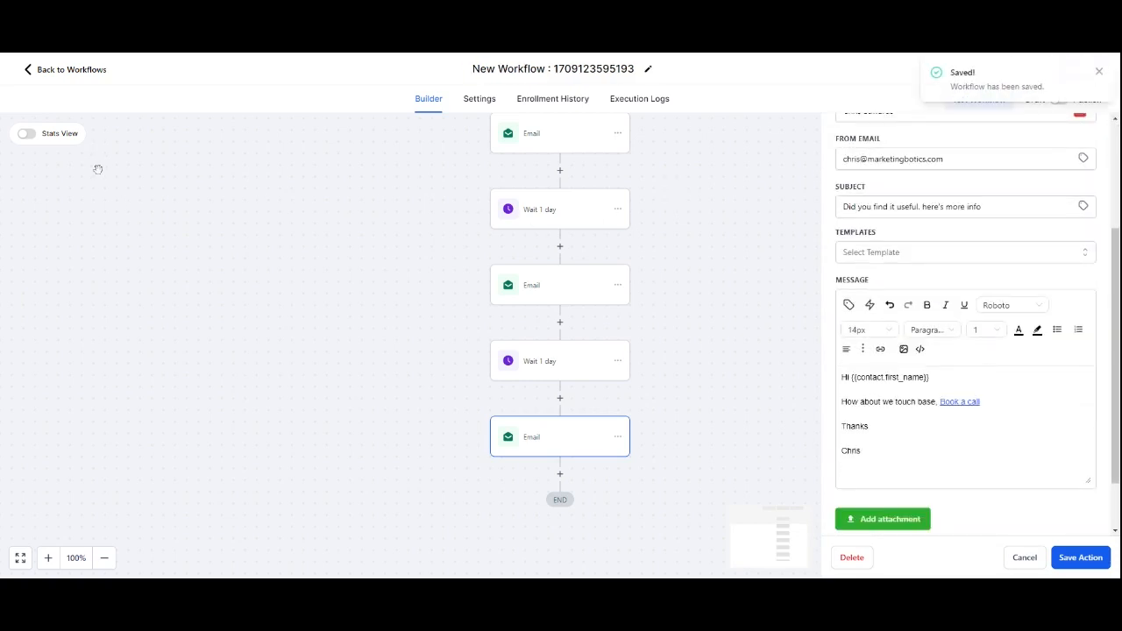
# Step: Open the Recipe - Appointment Confirmation + Reminder workflow and examine its confirmation email and reminder steps
pyautogui.click(93, 71)
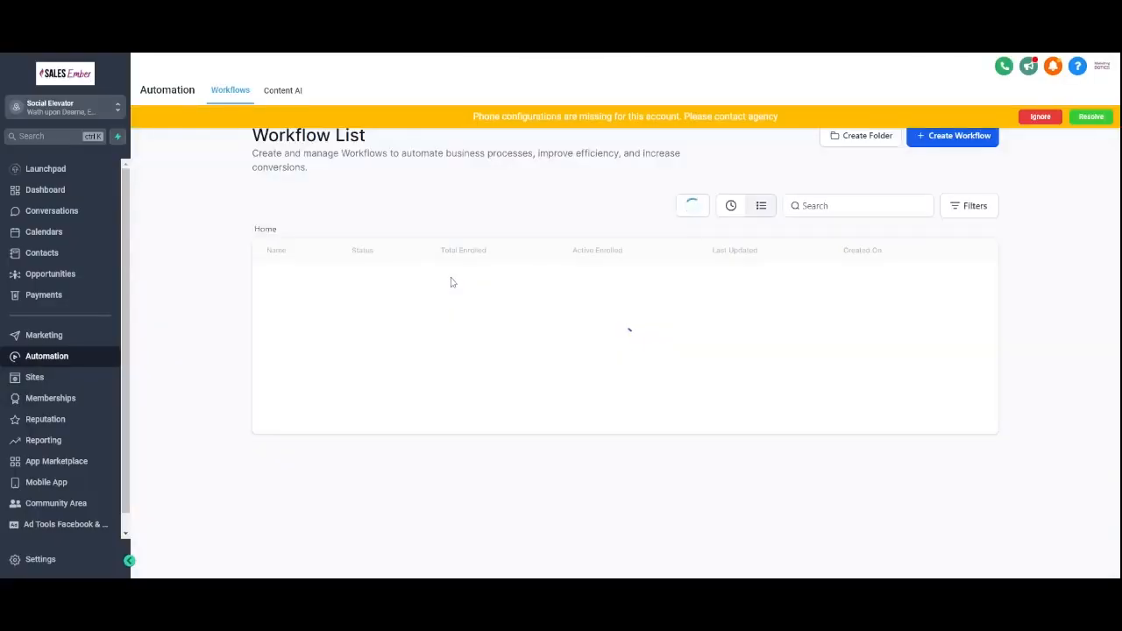
pyautogui.scroll(-1, 342, 368)
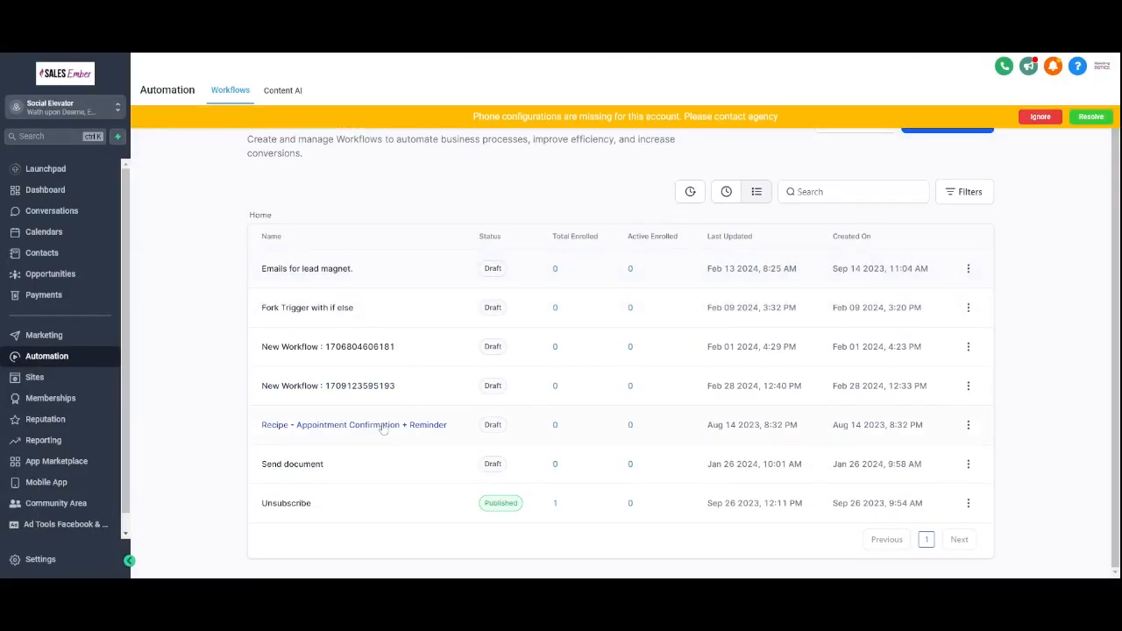
pyautogui.click(359, 426)
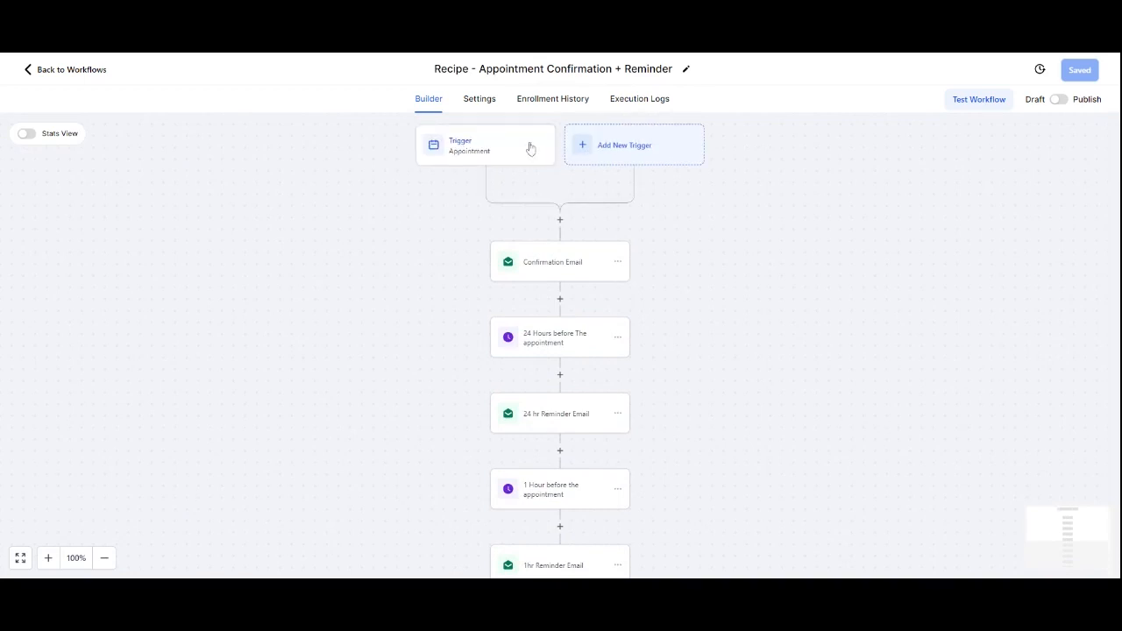
pyautogui.click(553, 265)
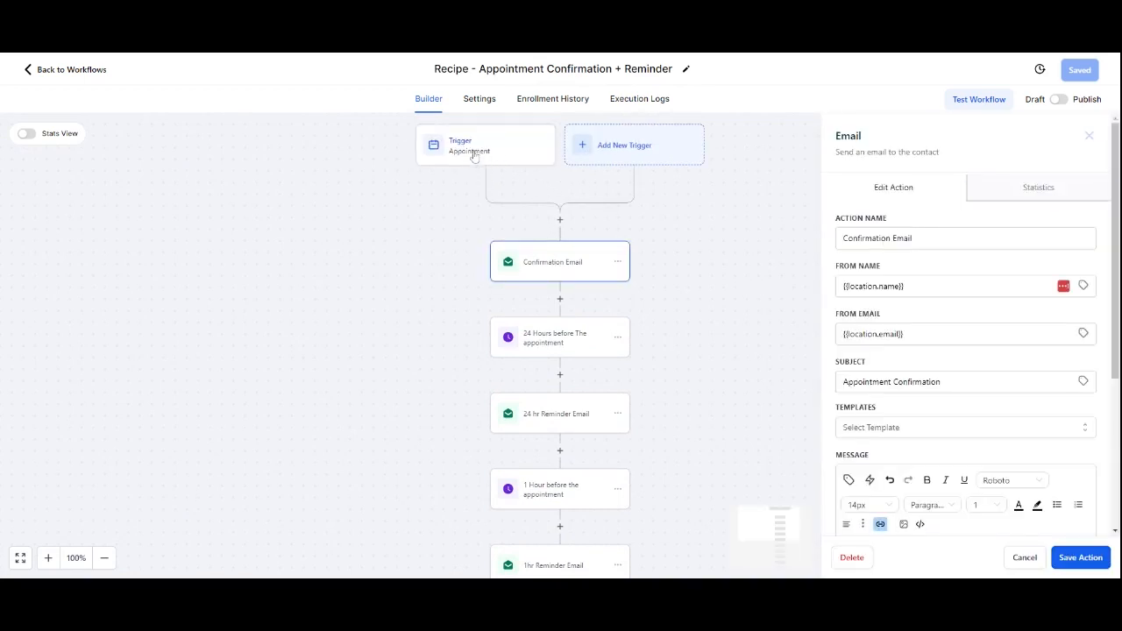
pyautogui.scroll(-5, 973, 334)
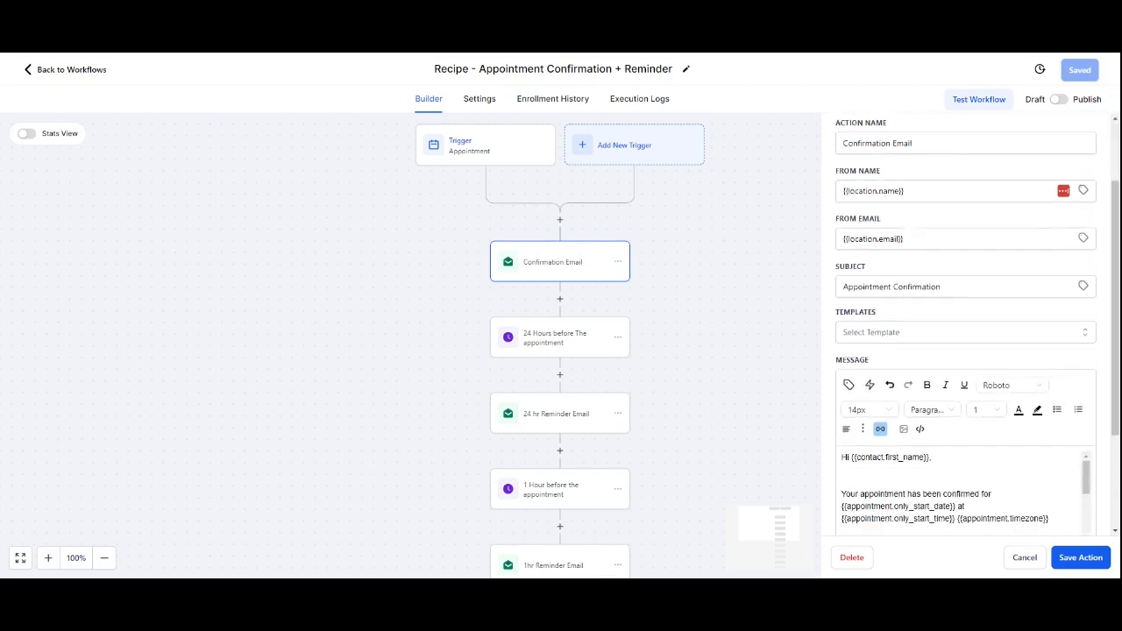
pyautogui.click(746, 238)
pyautogui.scroll(-2, 599, 348)
pyautogui.scroll(-1, 566, 439)
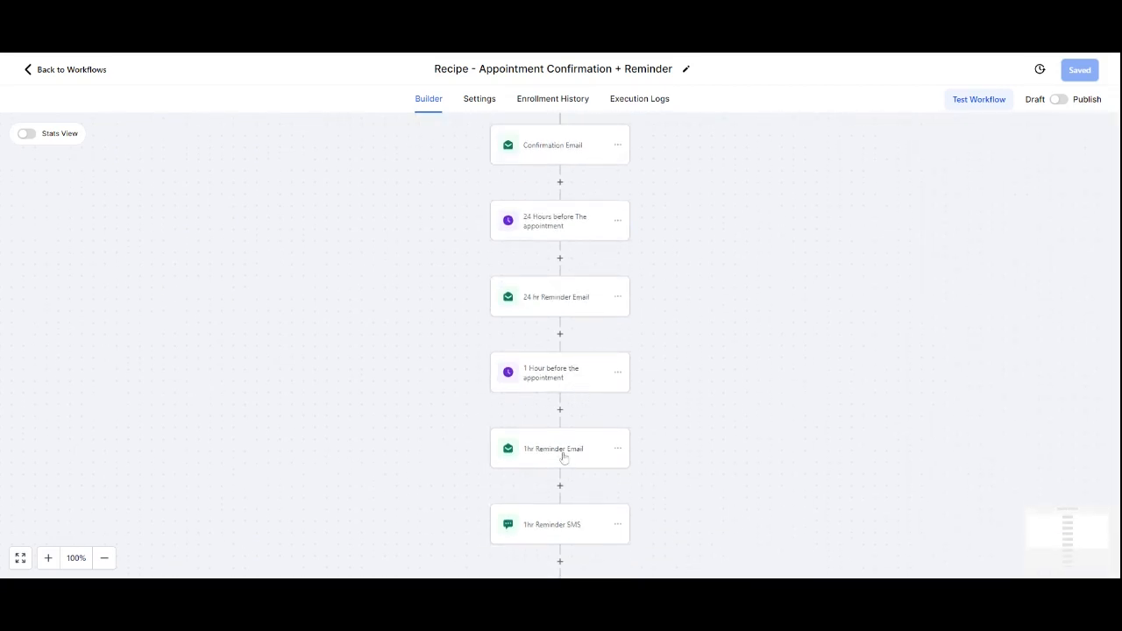
pyautogui.scroll(2, 574, 514)
pyautogui.scroll(-2, 575, 507)
pyautogui.scroll(-1, 576, 507)
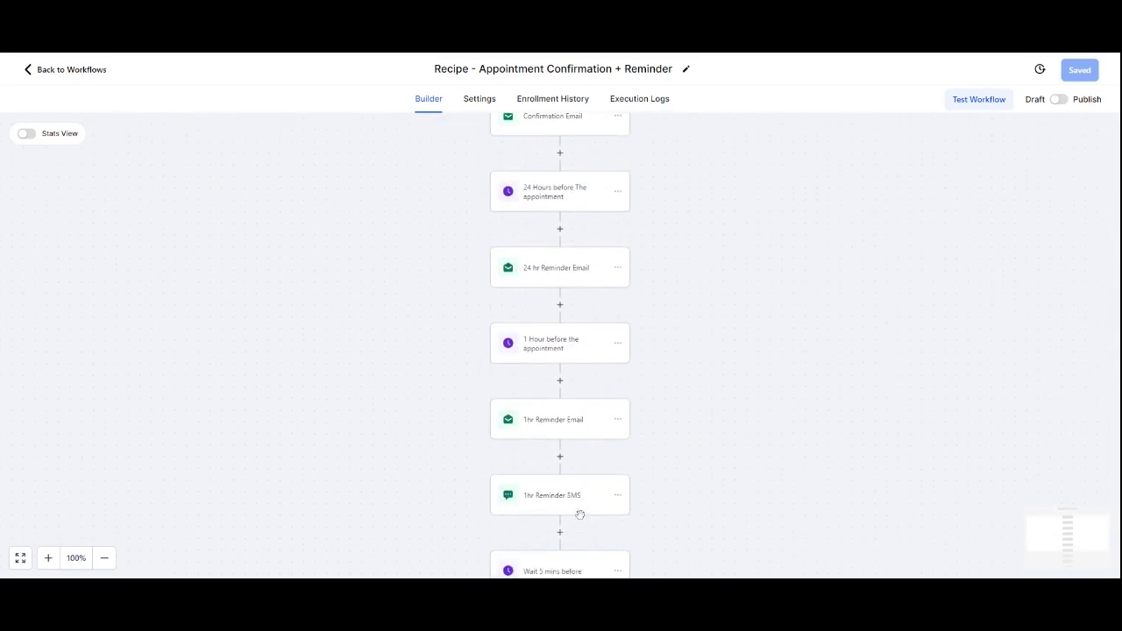
pyautogui.scroll(-1, 576, 514)
pyautogui.scroll(3, 578, 509)
pyautogui.scroll(3, 576, 491)
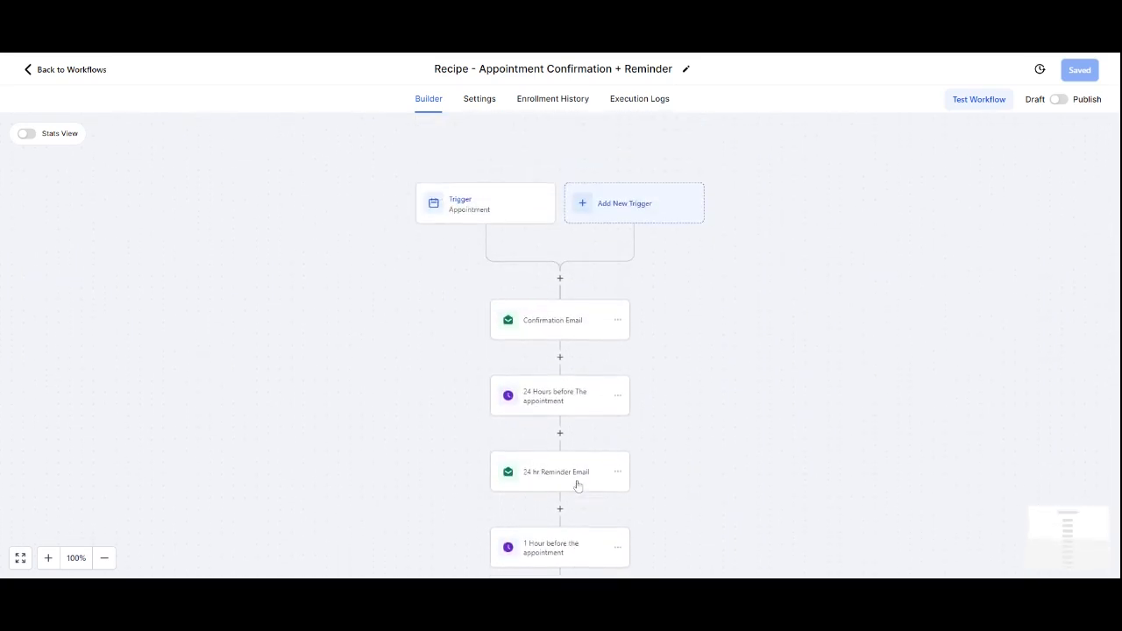
pyautogui.click(559, 307)
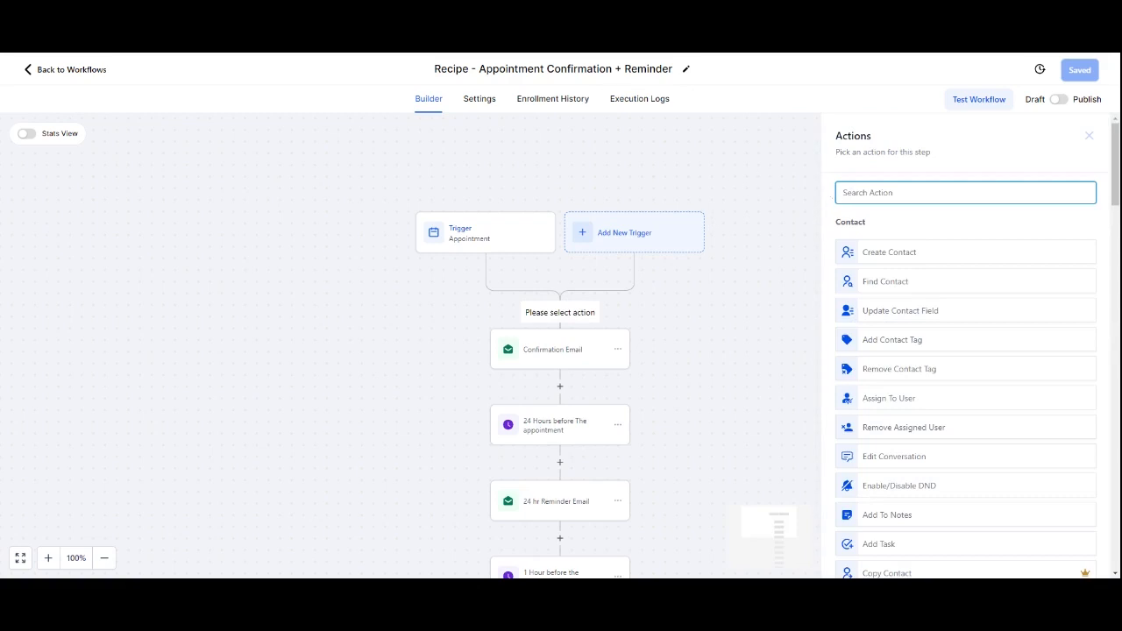
pyautogui.write('remov')
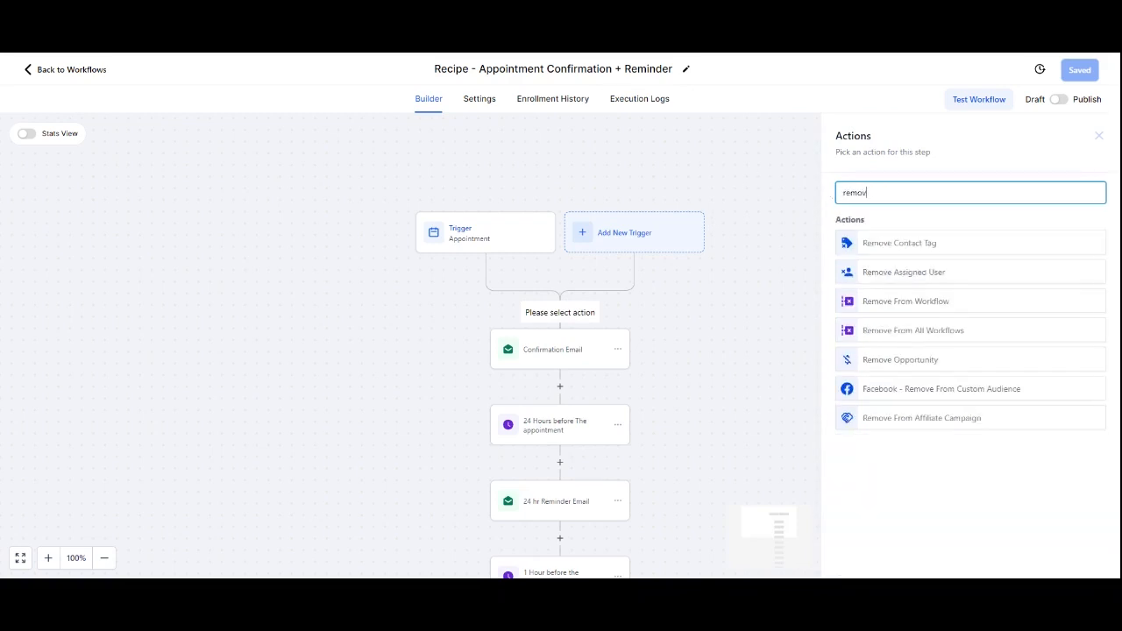
pyautogui.click(882, 301)
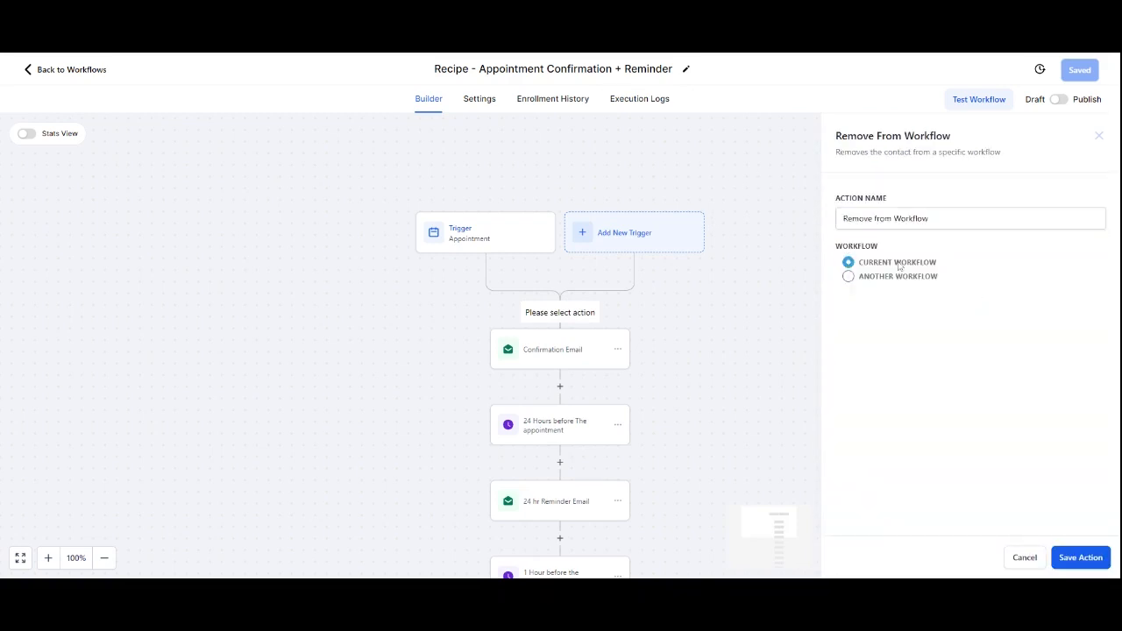
pyautogui.click(850, 277)
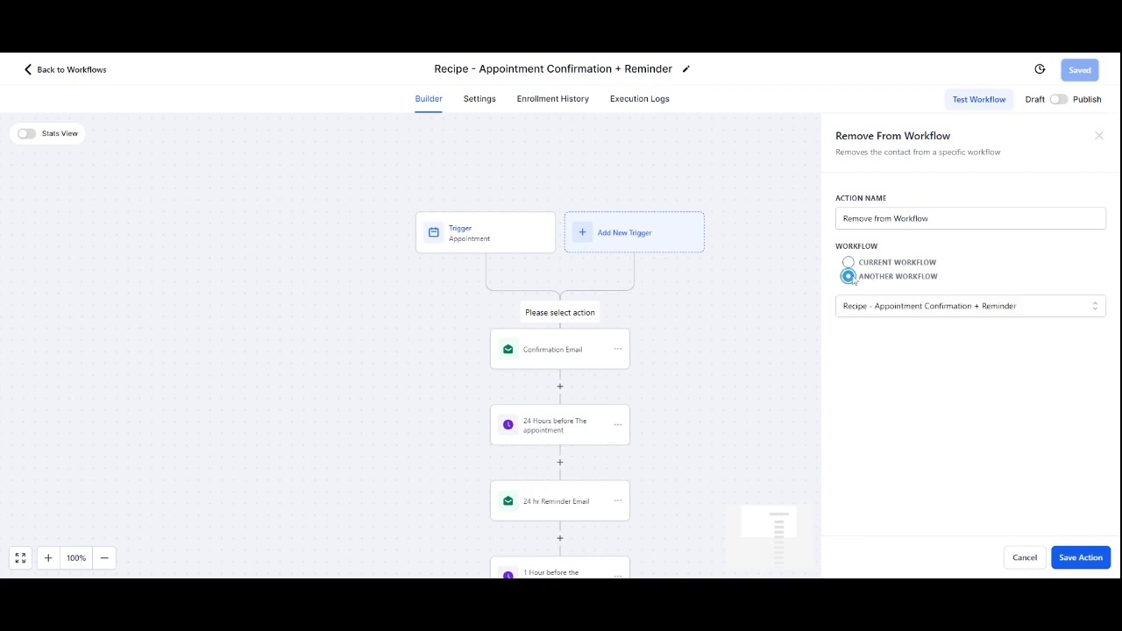
pyautogui.click(884, 307)
pyautogui.click(913, 423)
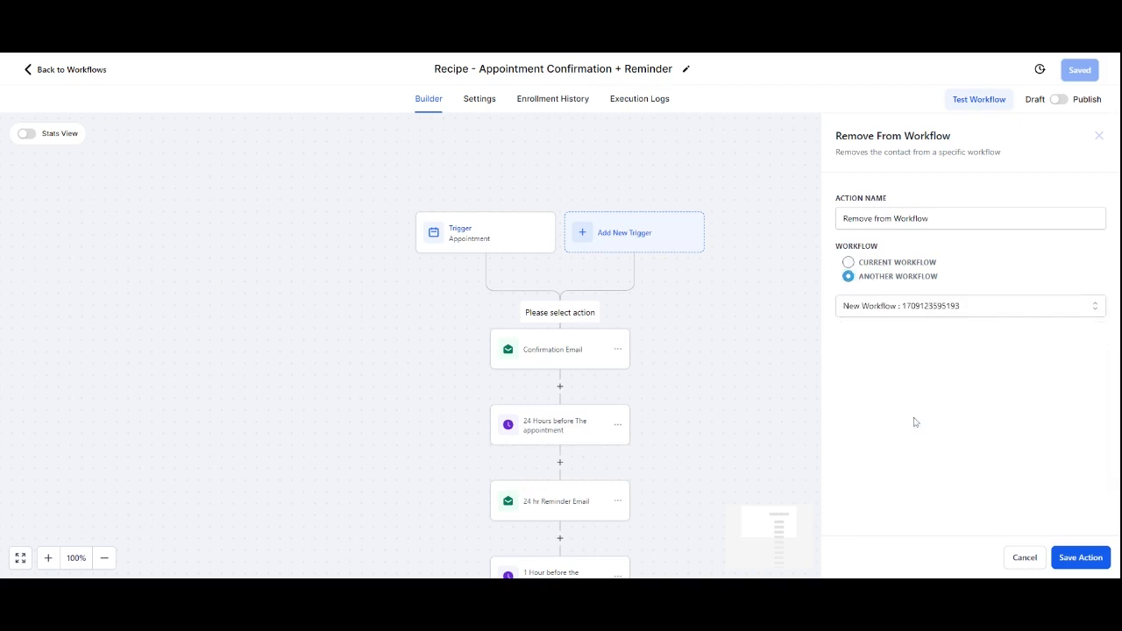
pyautogui.click(1086, 555)
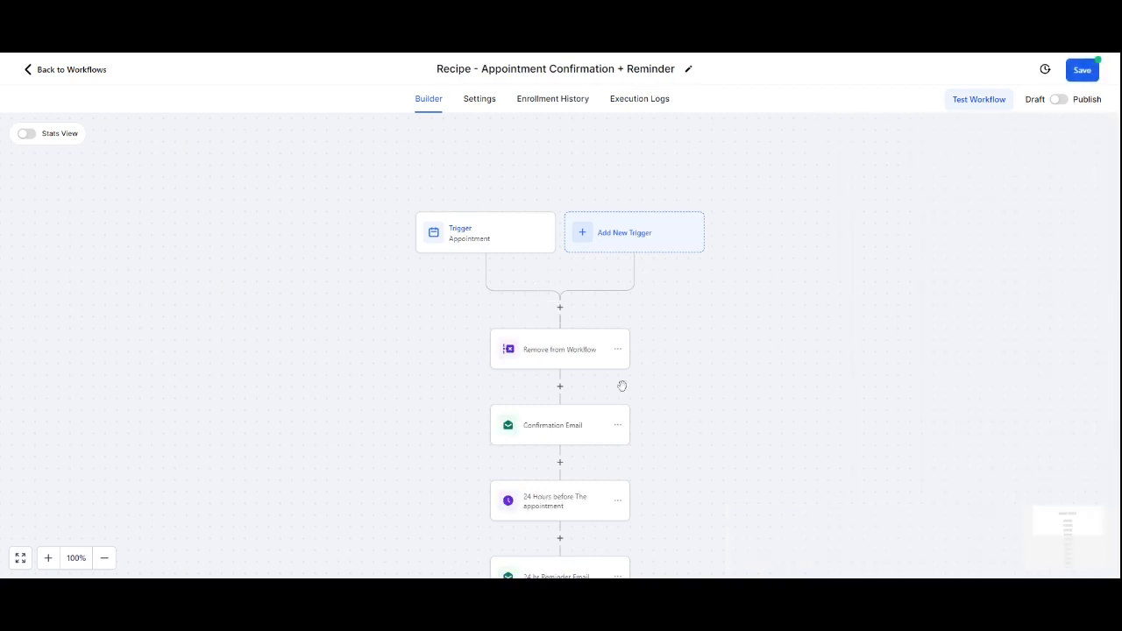
# Step: Insert a Create Or Update Opportunity action below it, in the Lead Generation pipeline at the Booked a Call stage
pyautogui.scroll(-1, 661, 418)
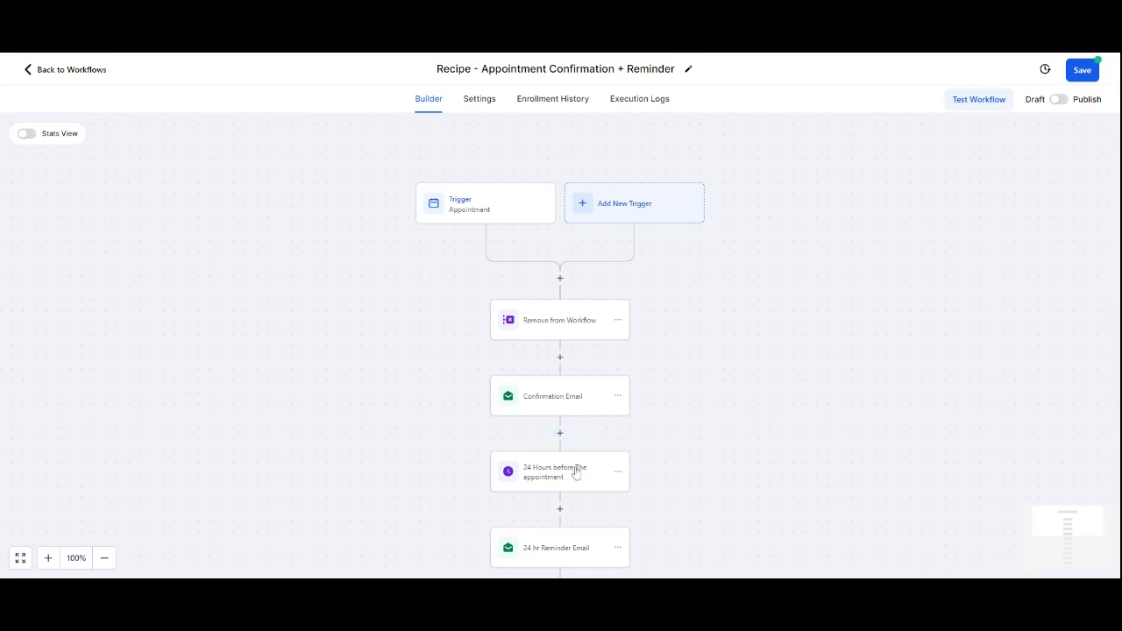
pyautogui.click(560, 359)
pyautogui.write('opp')
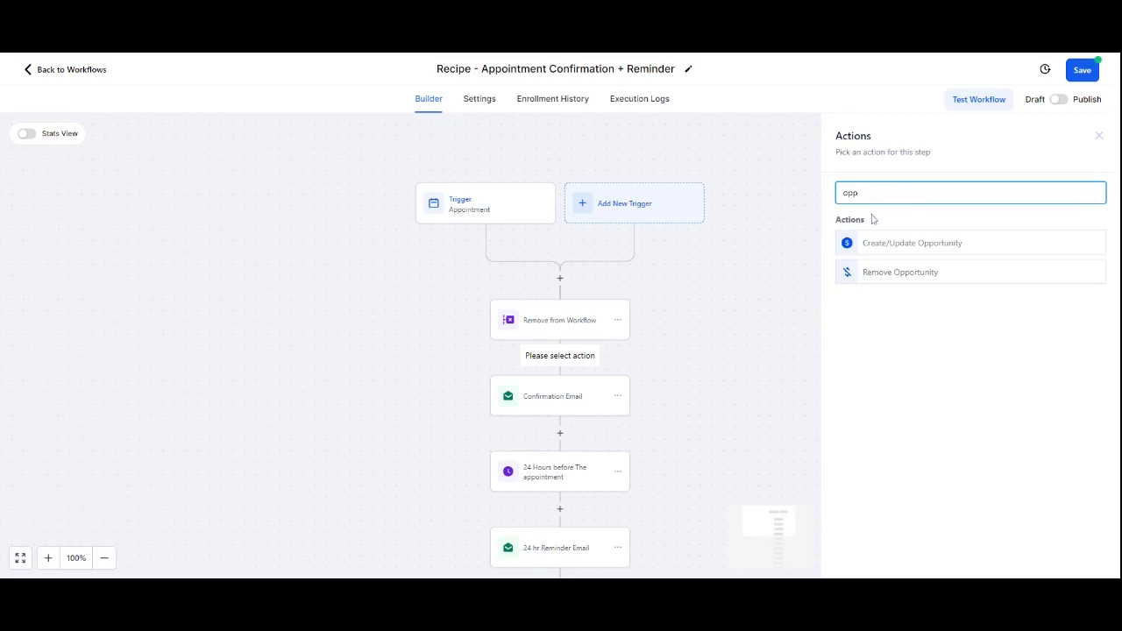
pyautogui.click(892, 242)
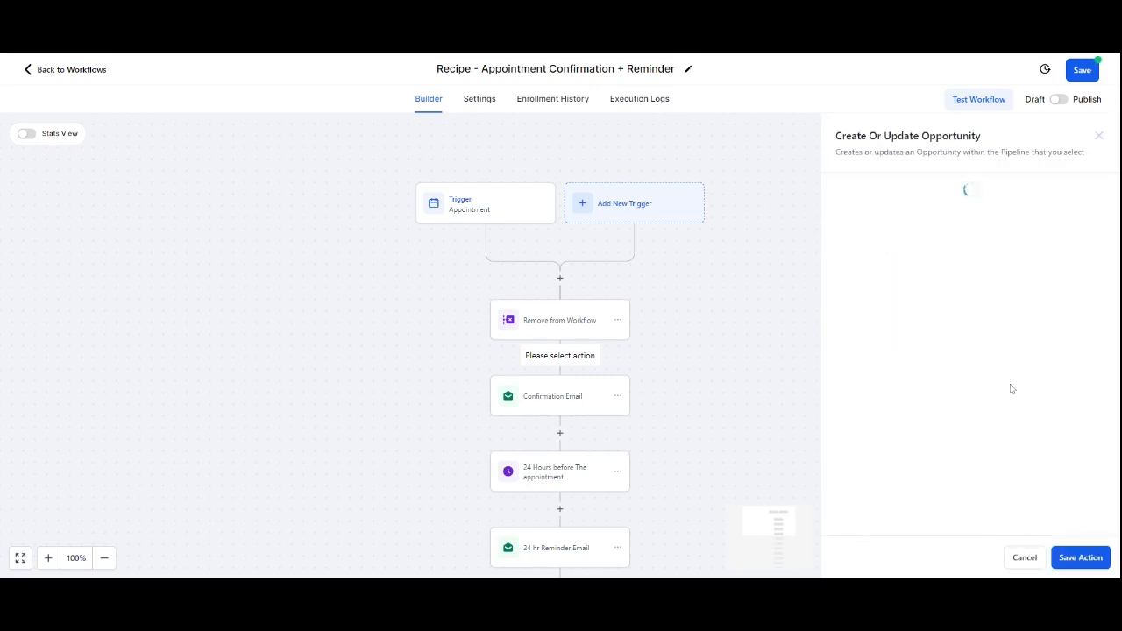
pyautogui.click(809, 265)
pyautogui.click(804, 333)
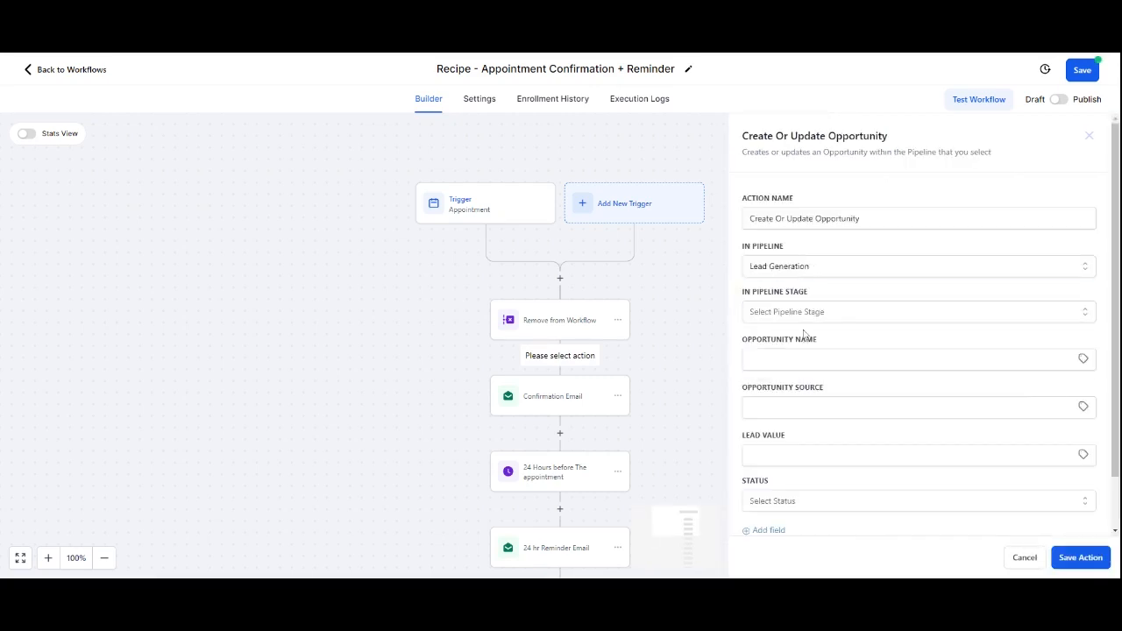
pyautogui.click(807, 314)
pyautogui.click(808, 285)
pyautogui.click(810, 272)
pyautogui.click(809, 342)
pyautogui.click(811, 313)
pyautogui.click(819, 389)
pyautogui.scroll(-2, 919, 395)
# Step: Set the opportunity name to the contact's name placeholder and status to open, and save the action and the workflow
pyautogui.click(1083, 300)
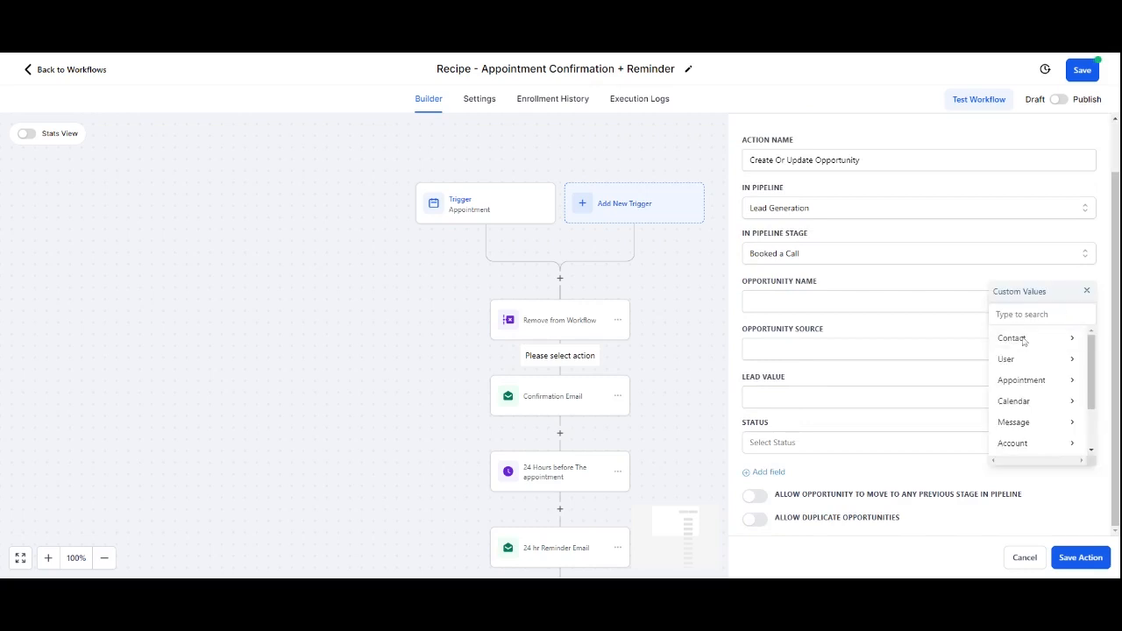
pyautogui.click(1017, 339)
pyautogui.click(1017, 335)
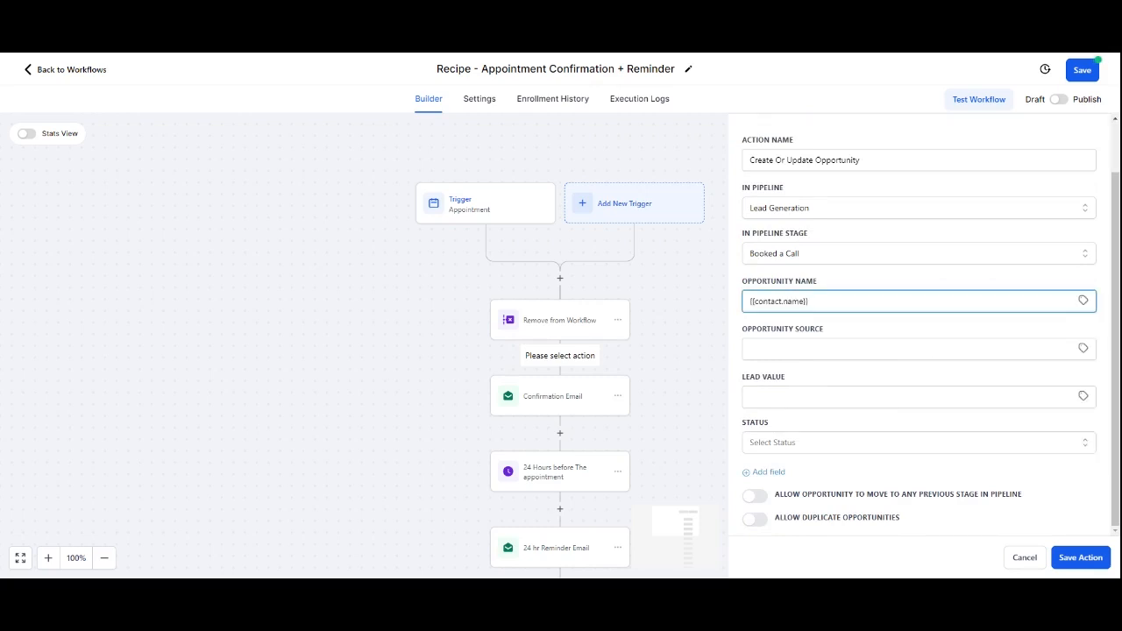
pyautogui.click(862, 442)
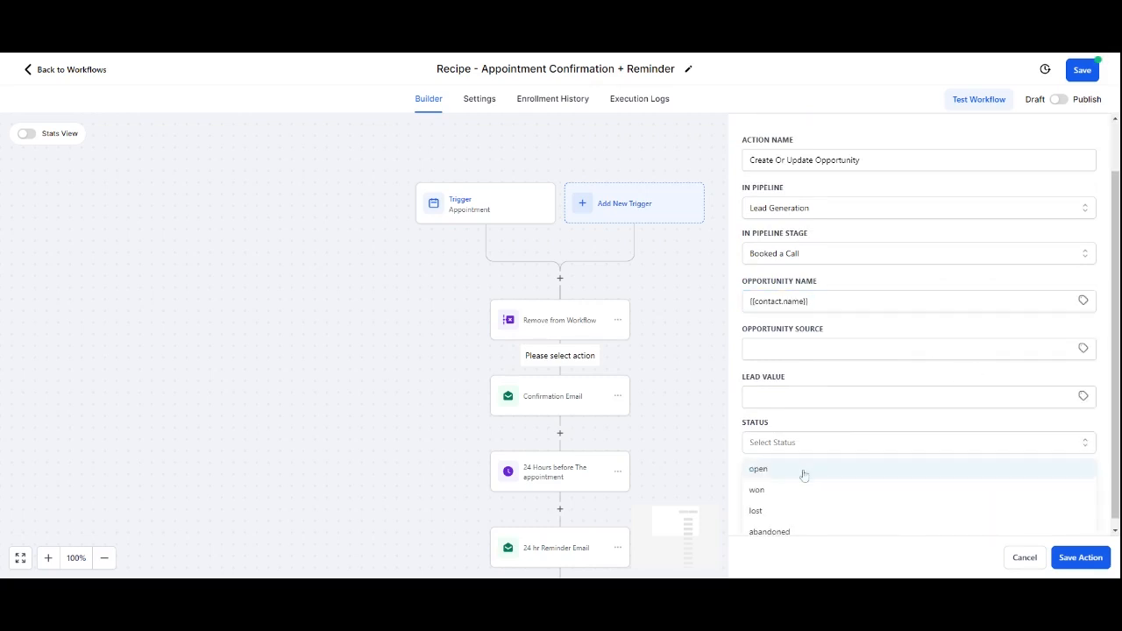
pyautogui.click(772, 469)
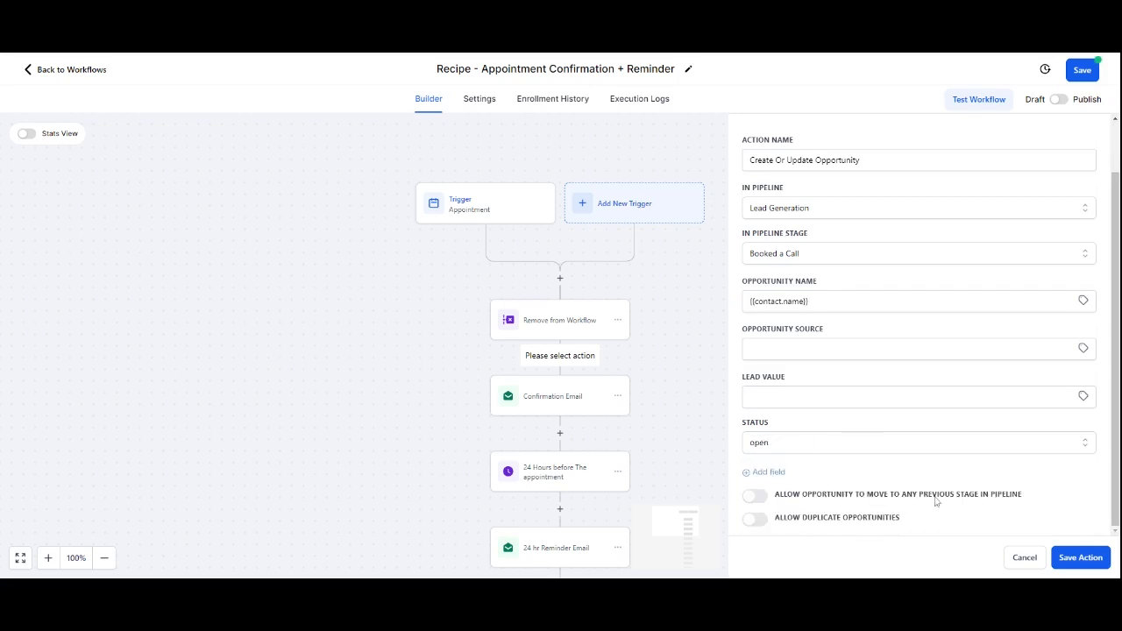
pyautogui.click(1084, 564)
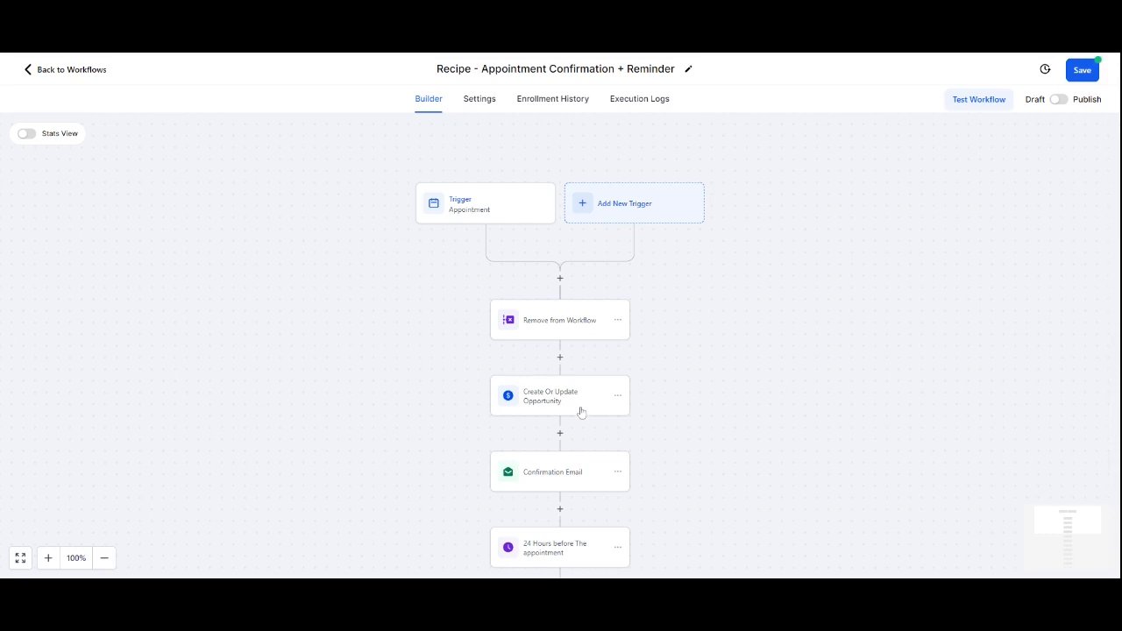
pyautogui.scroll(-1, 580, 412)
pyautogui.click(1078, 73)
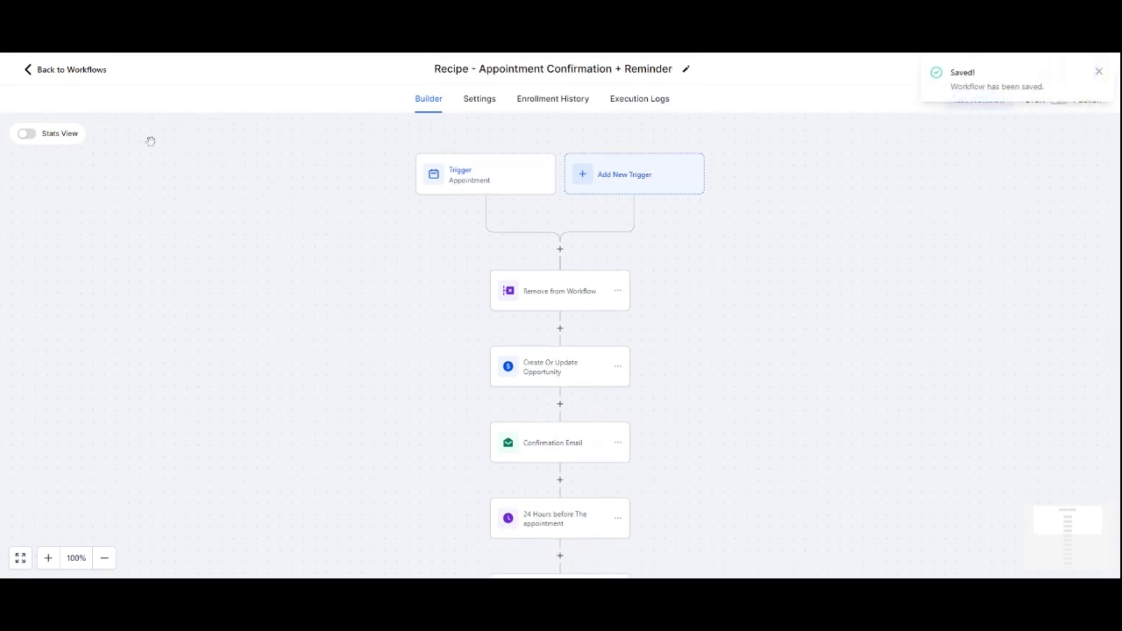
# Step: Leave the workflow and open the Opportunities board
pyautogui.click(63, 70)
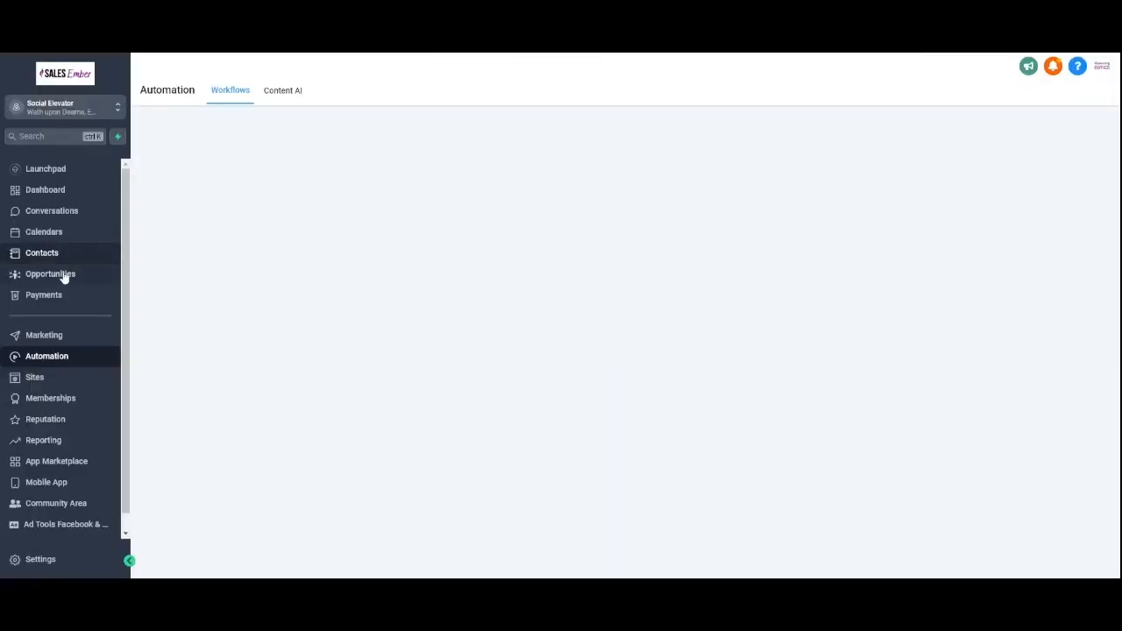
pyautogui.click(63, 275)
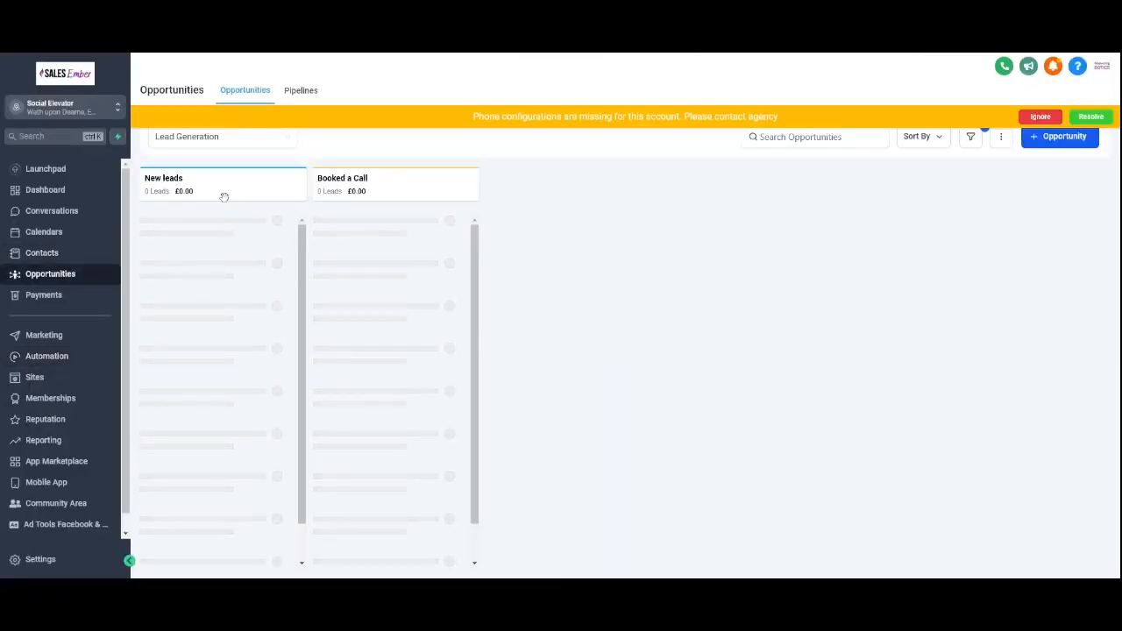
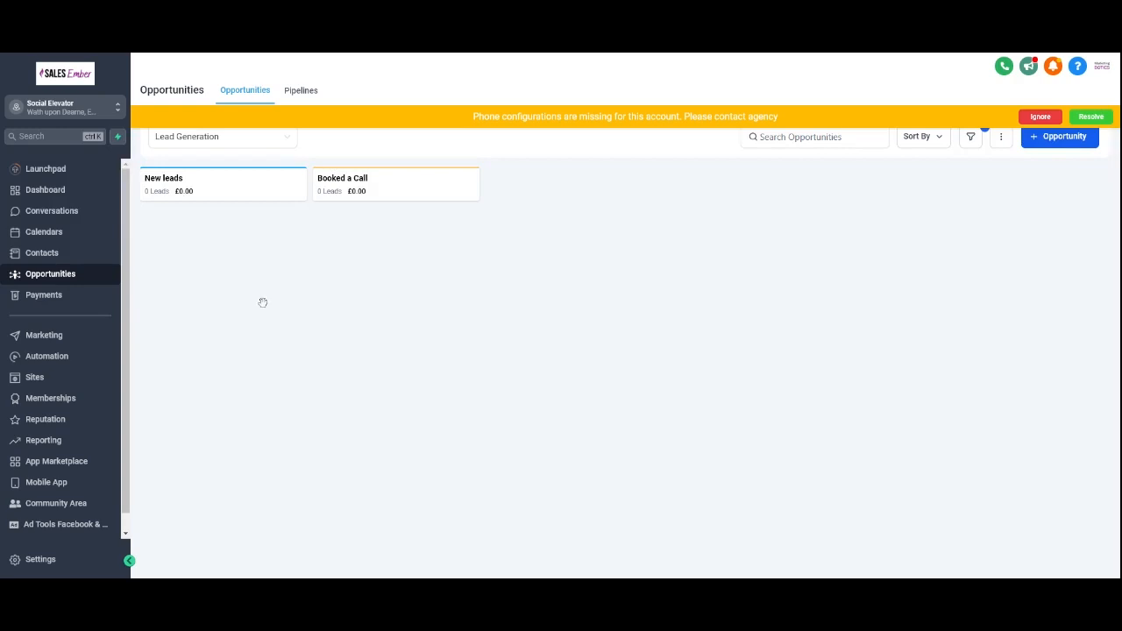
# Step: Open Payments, go to Payment Links and start creating a new payment link
pyautogui.click(80, 300)
pyautogui.moveTo(320, 94)
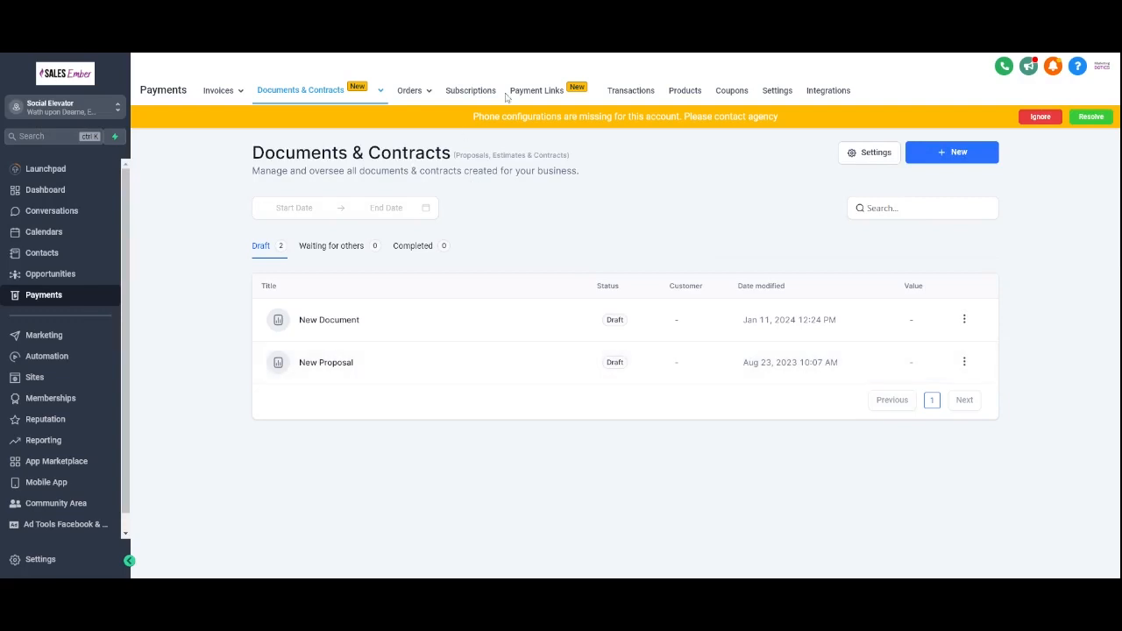
pyautogui.click(545, 95)
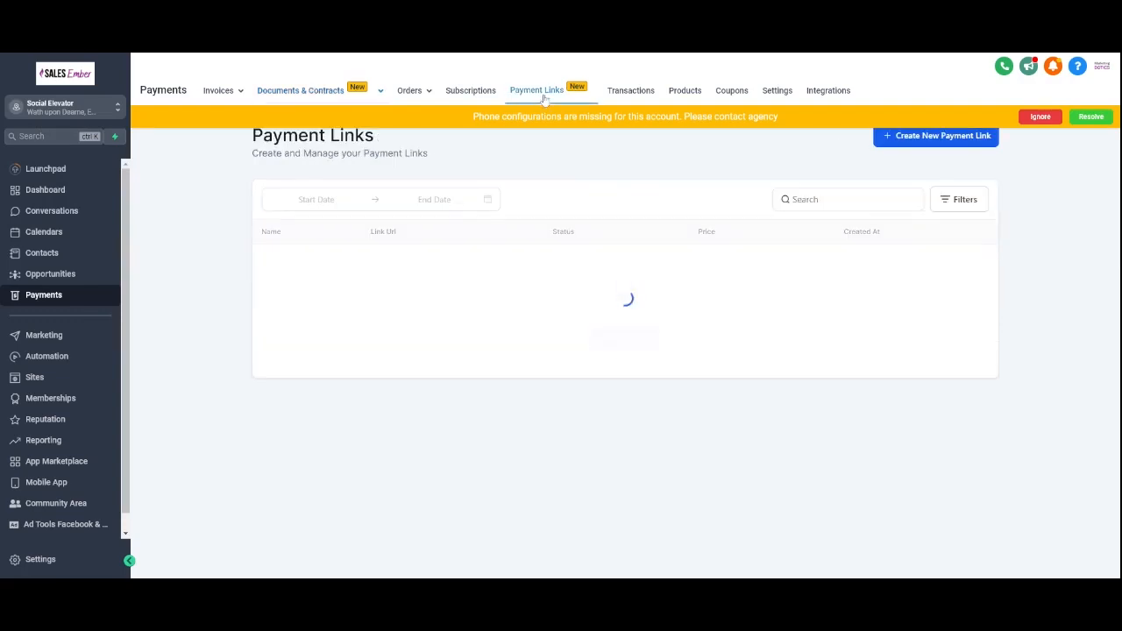
pyautogui.click(647, 339)
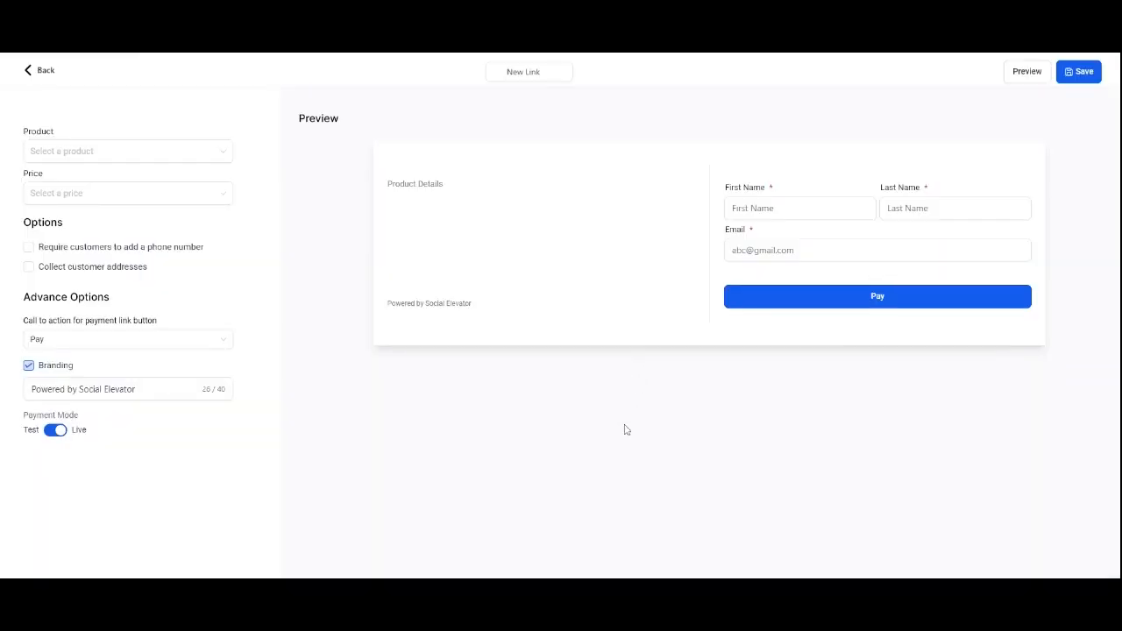
# Step: Select the Build a course product for the payment link and save it
pyautogui.click(131, 152)
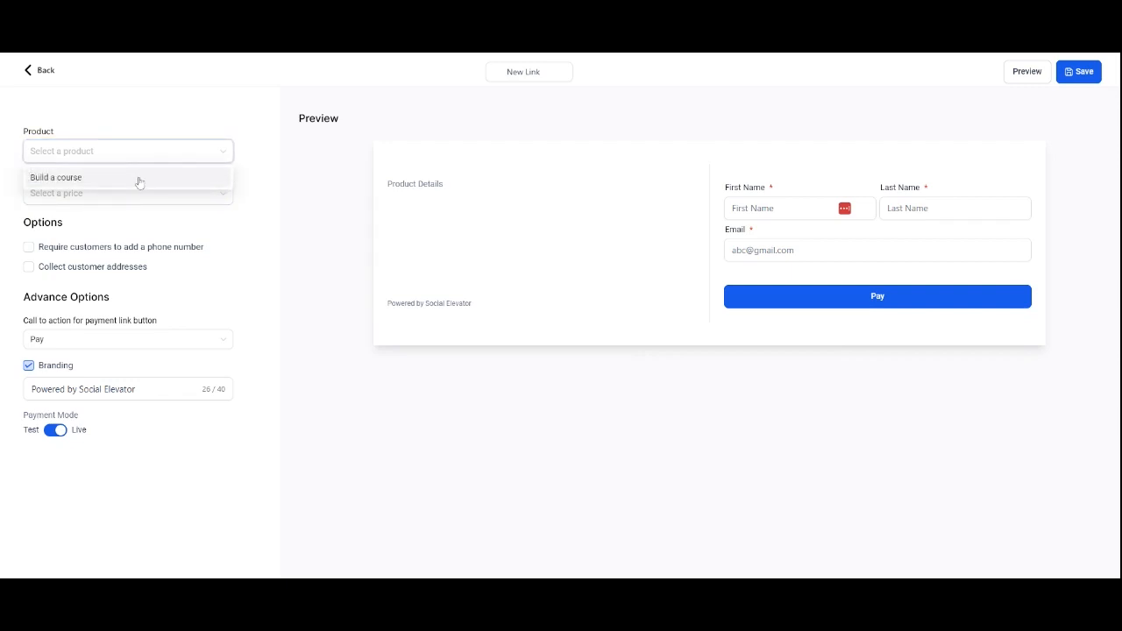
pyautogui.click(139, 180)
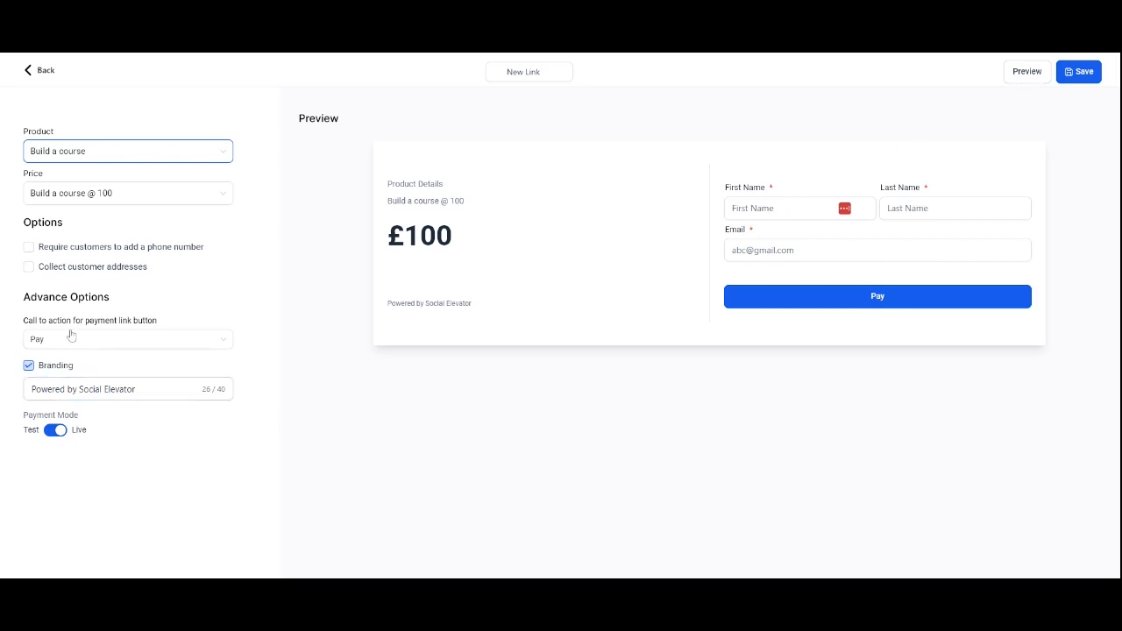
pyautogui.click(531, 71)
pyautogui.click(1078, 71)
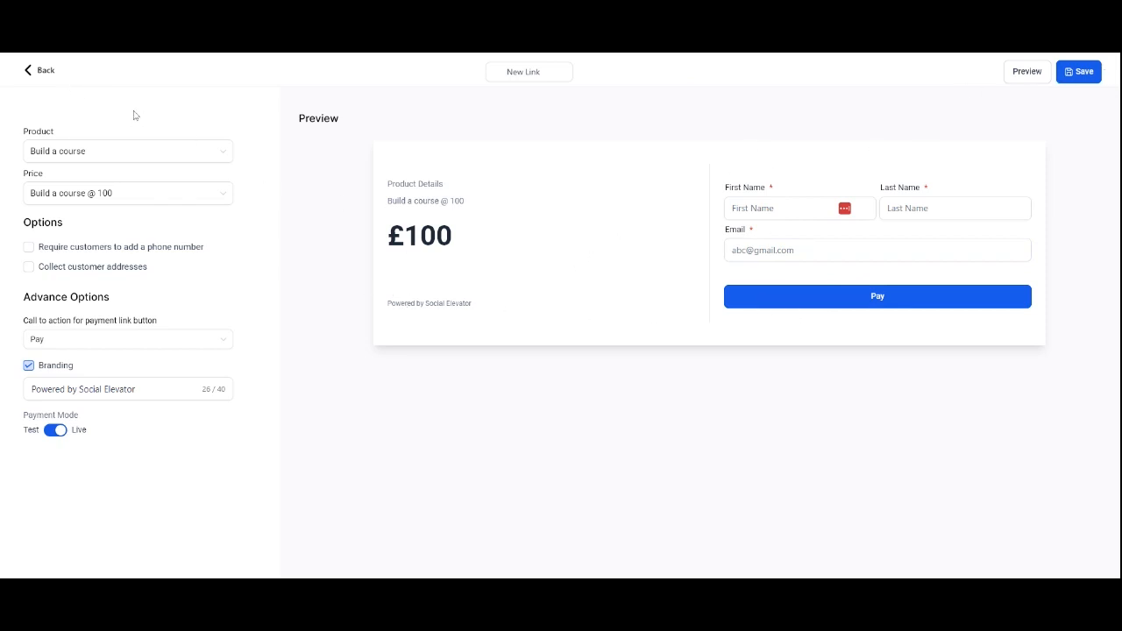
# Step: Return to the payment links list and view the new link's options menu
pyautogui.click(42, 77)
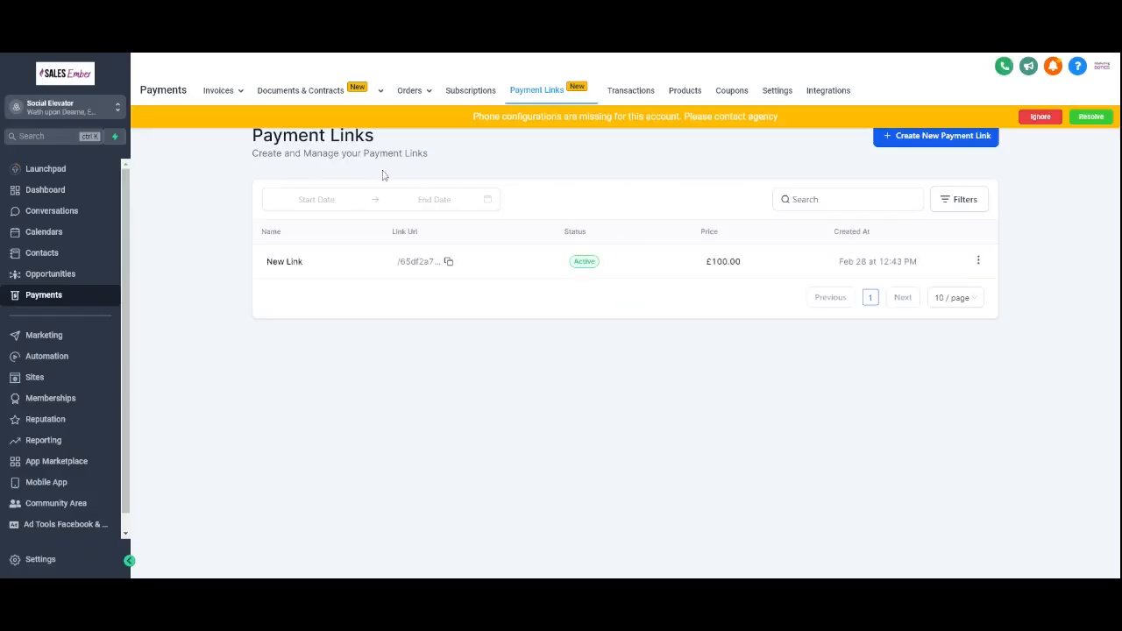
pyautogui.click(979, 260)
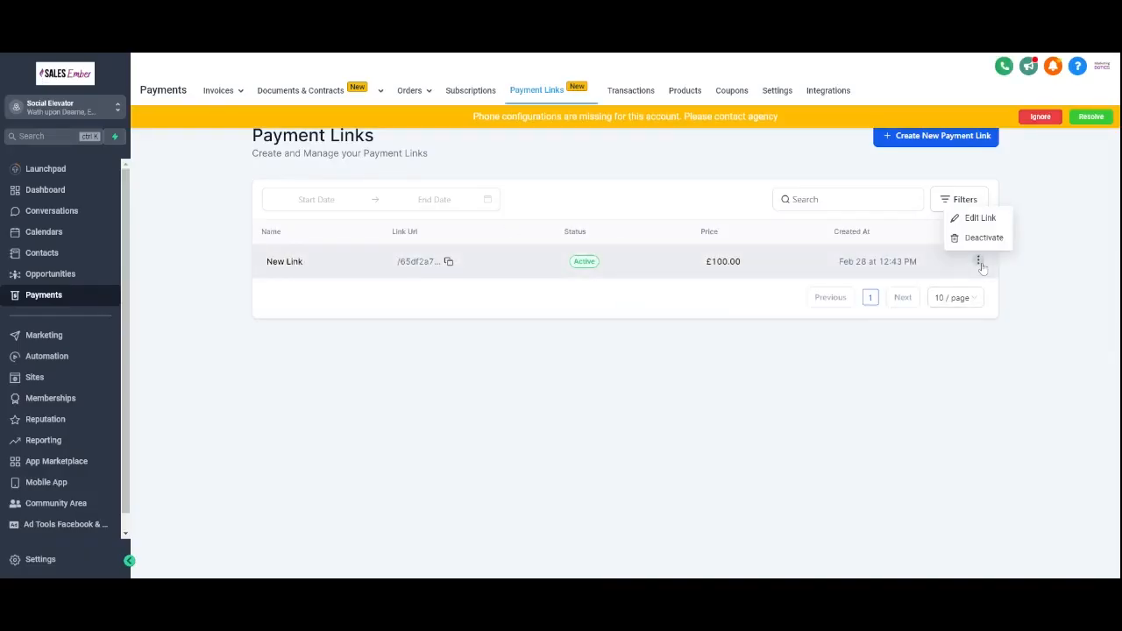
pyautogui.click(506, 362)
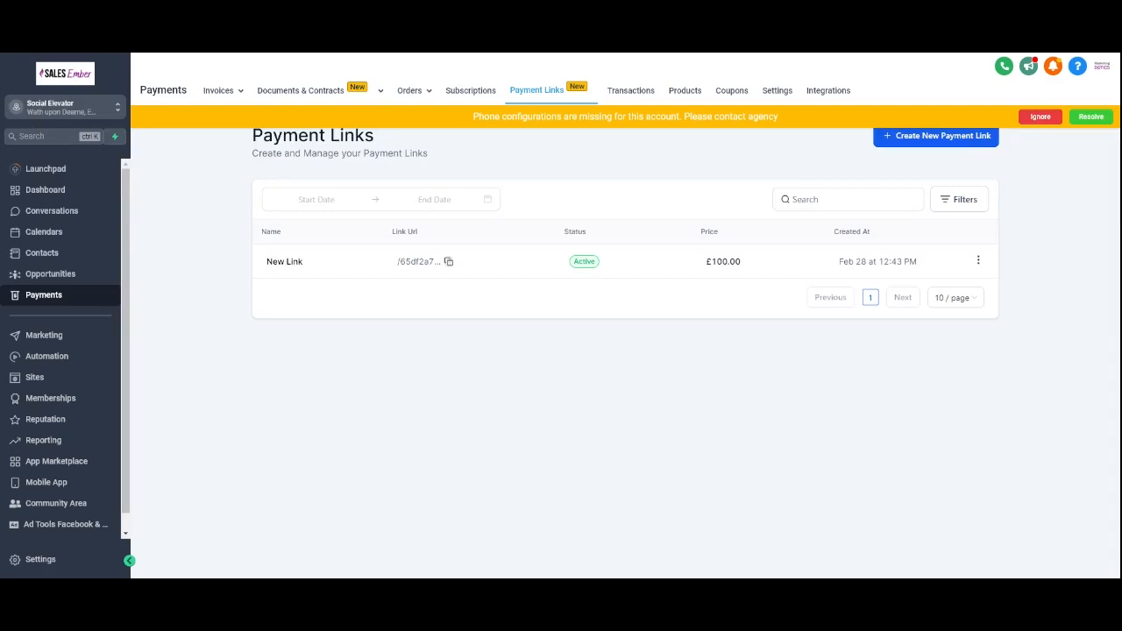
# Step: Check the Products list and open the Reputation overview
pyautogui.click(685, 92)
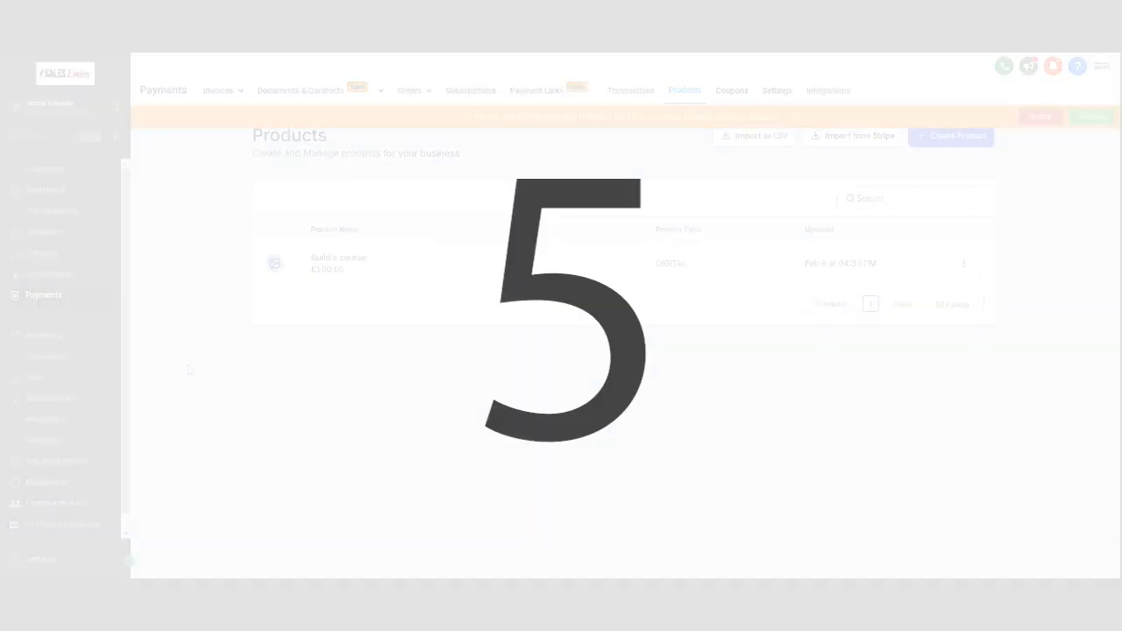
pyautogui.scroll(-1, 83, 474)
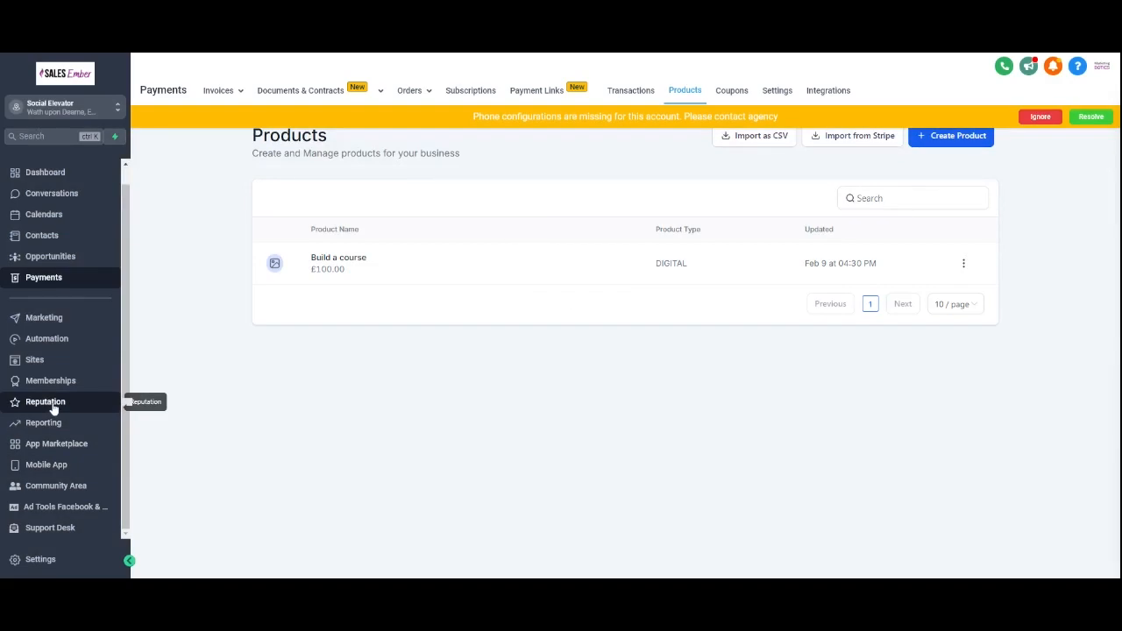
pyautogui.click(53, 406)
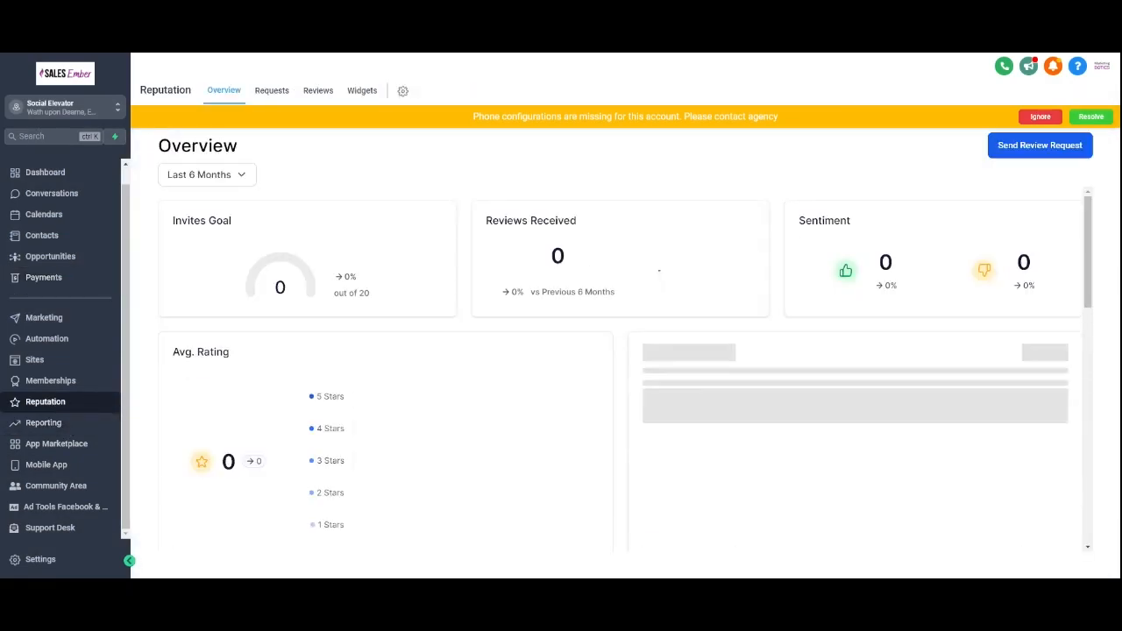
# Step: Open the Send Review Request dialog and close it without sending
pyautogui.click(1038, 147)
pyautogui.click(440, 210)
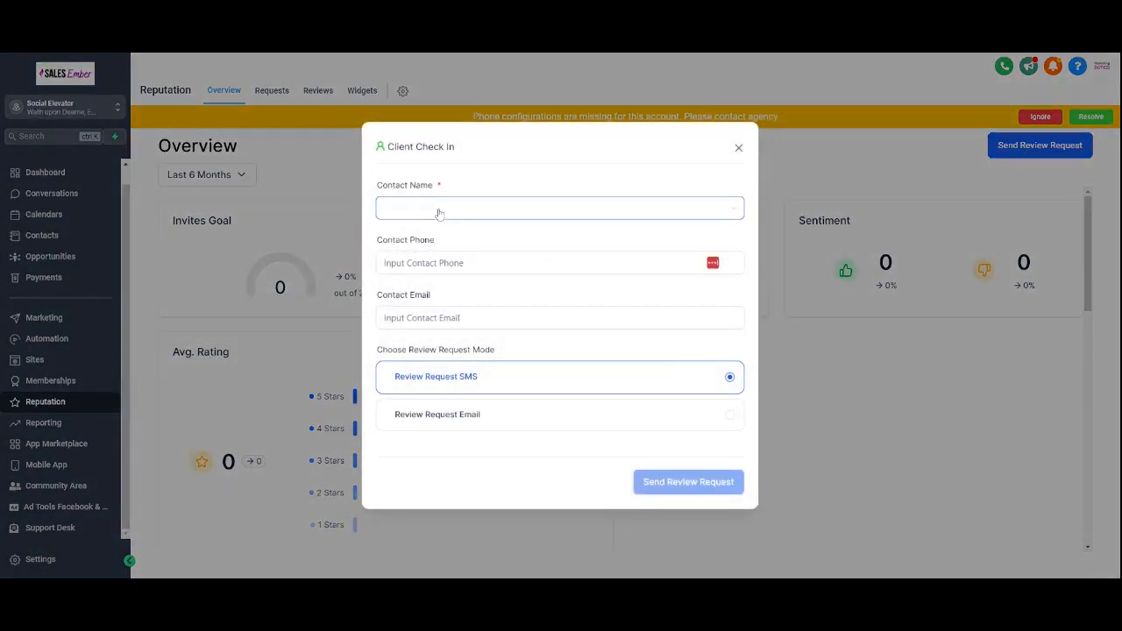
pyautogui.click(739, 150)
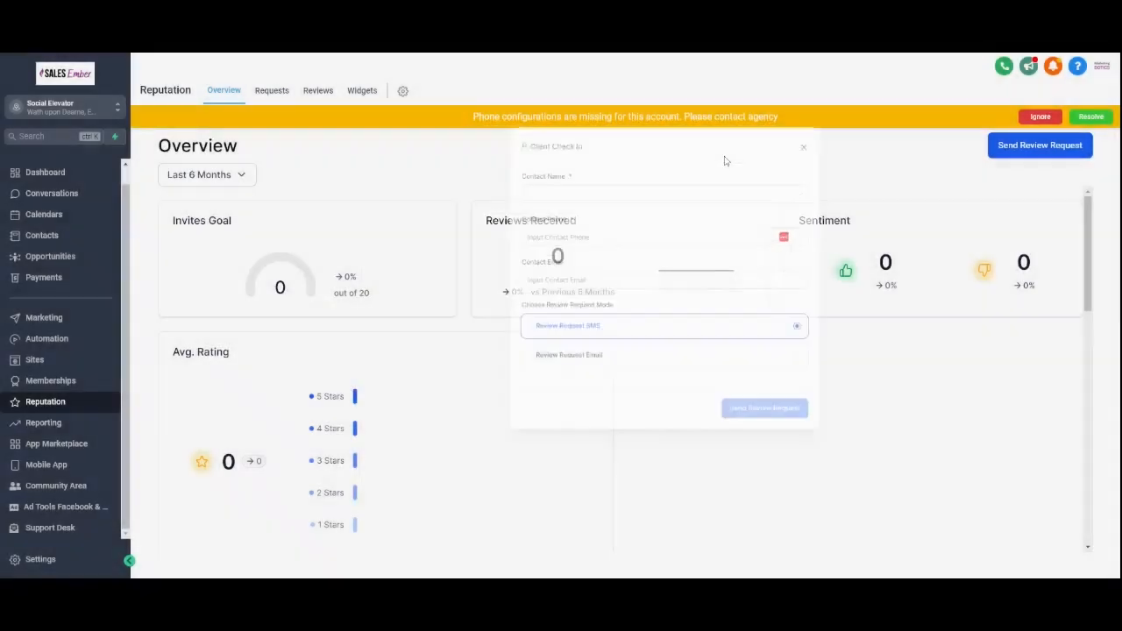
# Step: Open Automation and create a new workflow from scratch
pyautogui.click(57, 344)
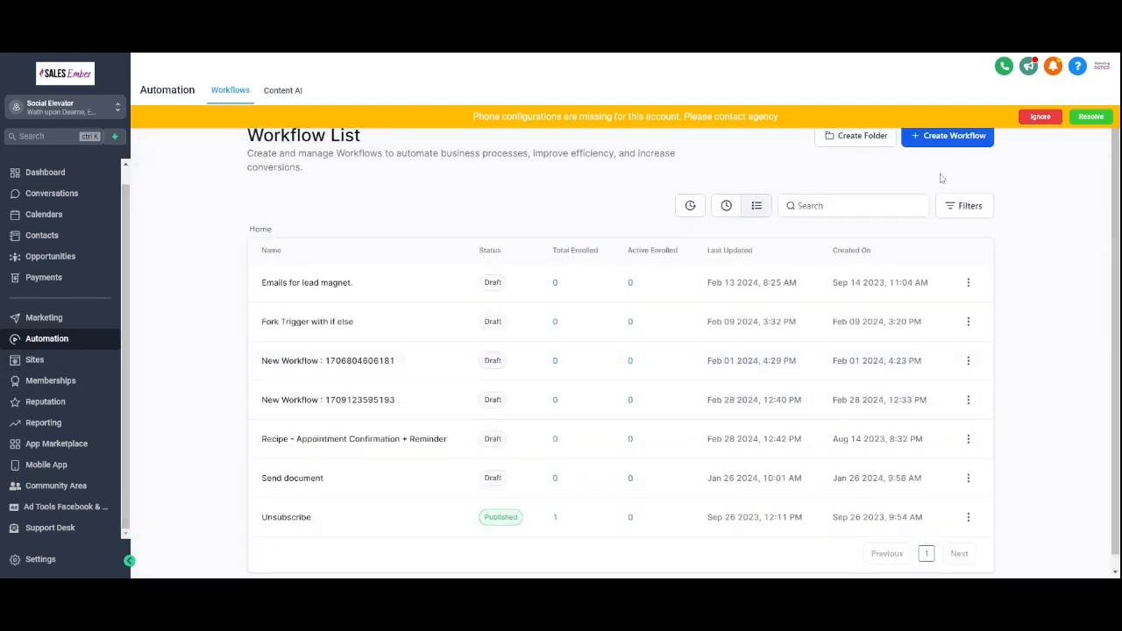
pyautogui.click(956, 142)
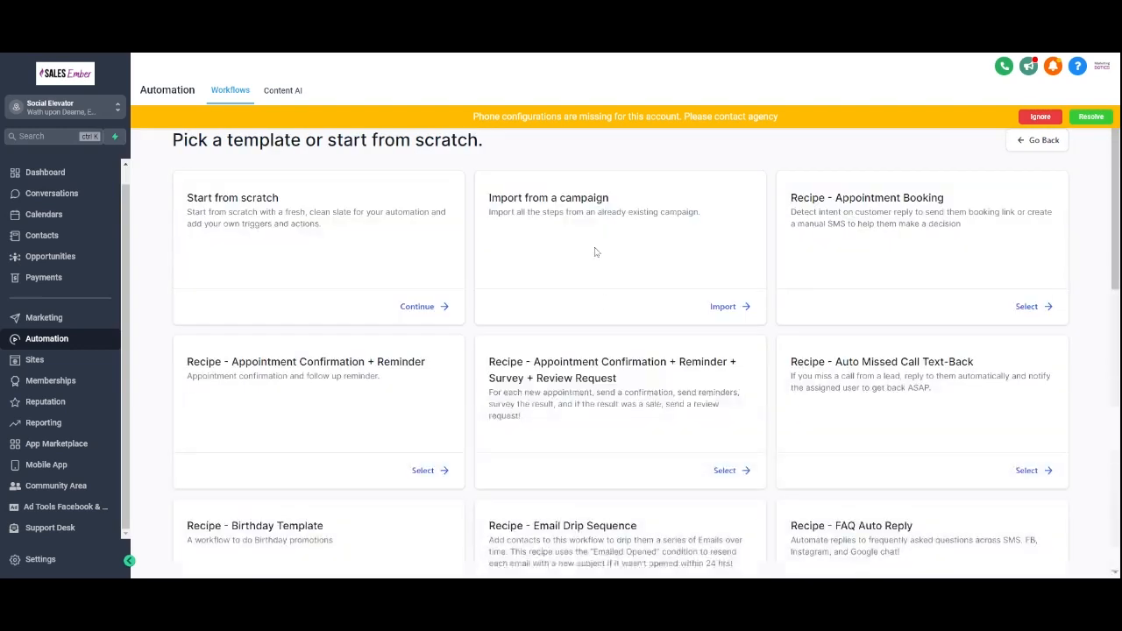
pyautogui.click(436, 313)
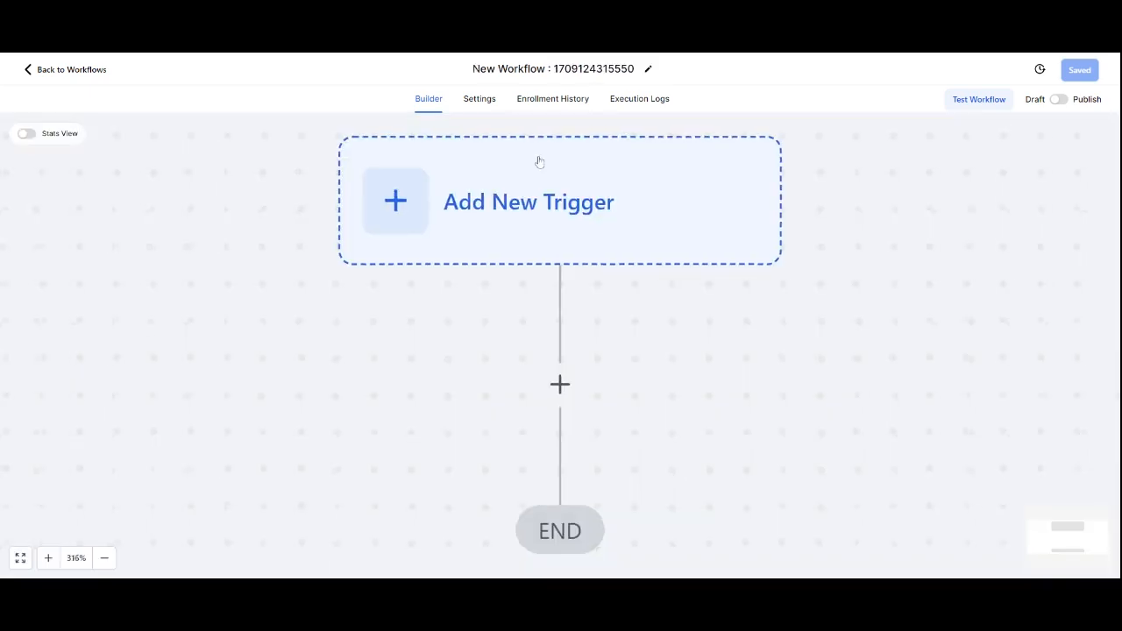
# Step: Search the trigger list and add an Order Form Submission trigger to the workflow
pyautogui.write('brogh')
pyautogui.press('BackSpace')
pyautogui.press('BackSpace')
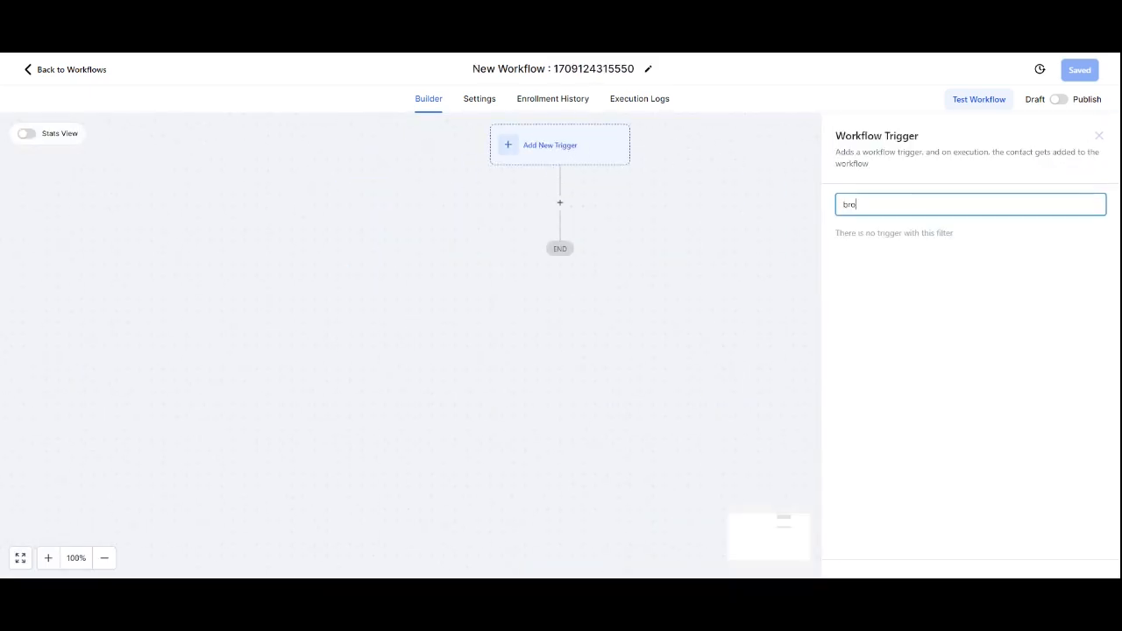
pyautogui.press('BackSpace')
pyautogui.press('BackSpace')
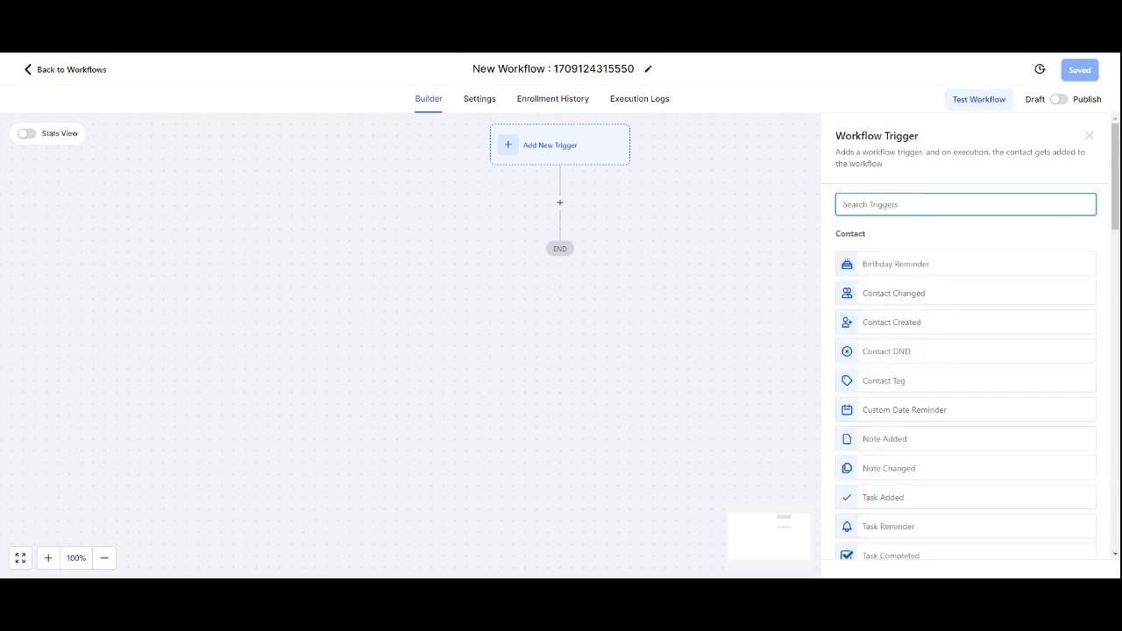
pyautogui.write('course')
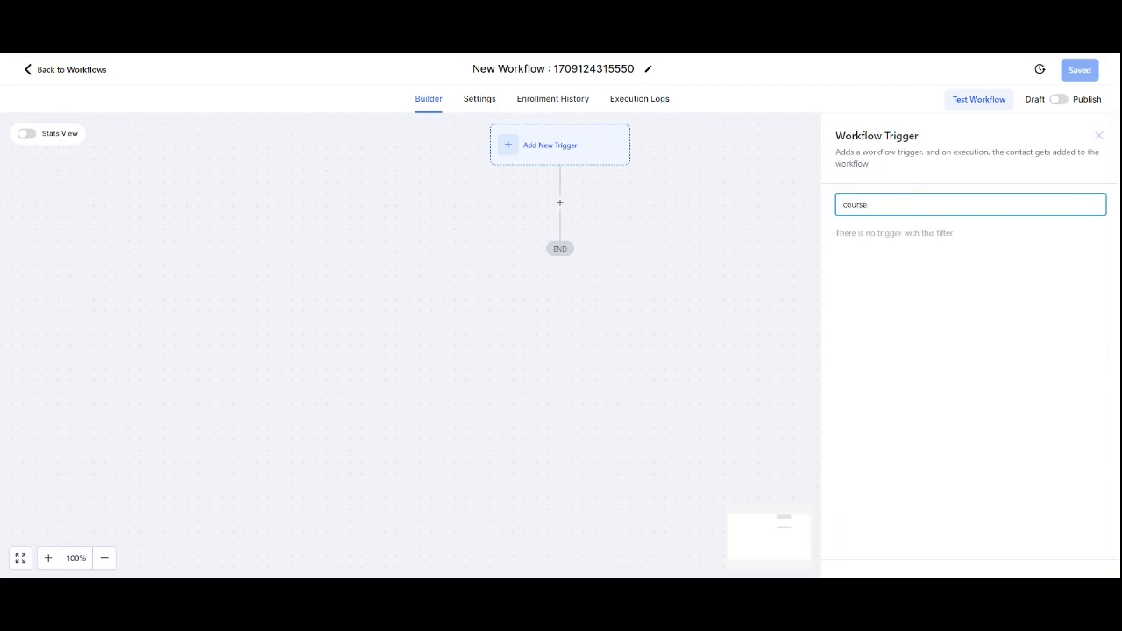
pyautogui.press('BackSpace')
pyautogui.press('BackSpace')
pyautogui.press('BackSpace')
pyautogui.write('pr')
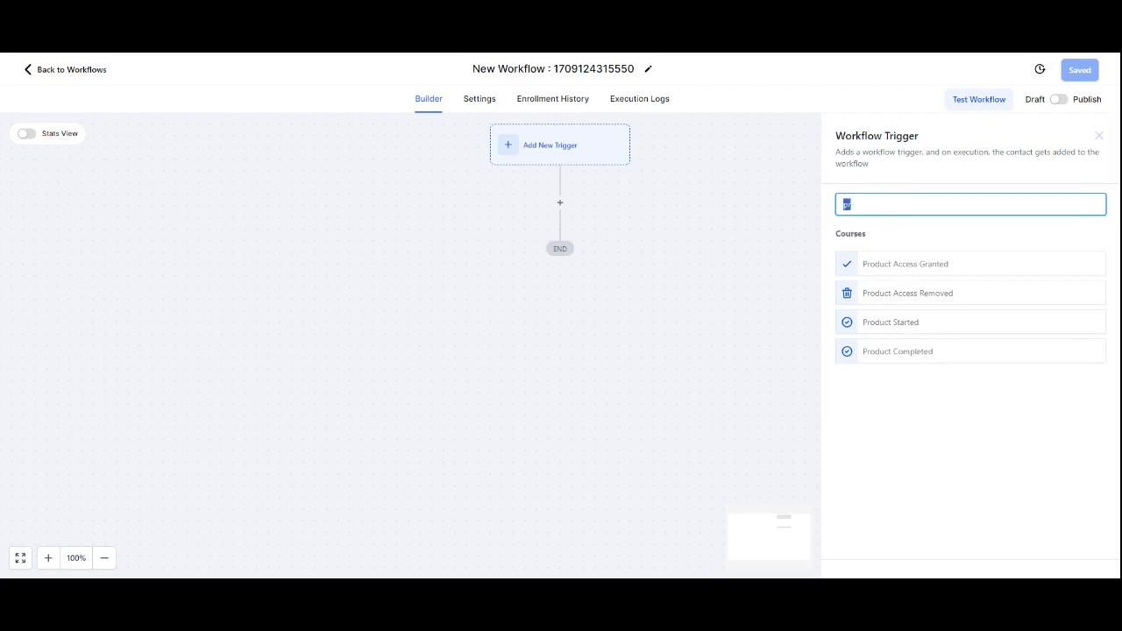
pyautogui.press('BackSpace')
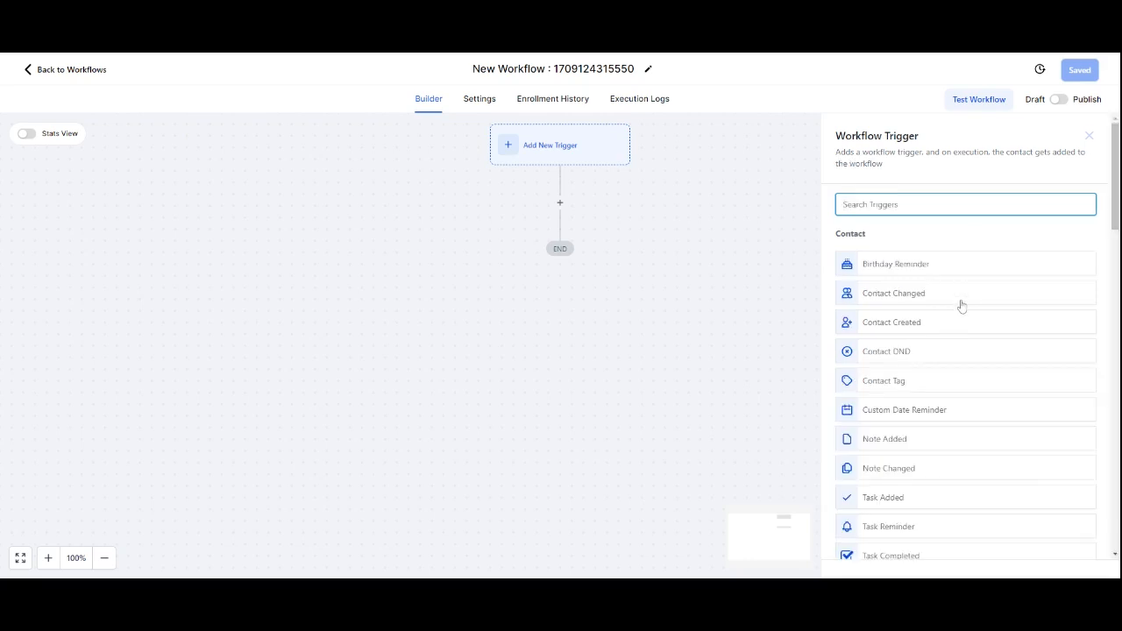
pyautogui.scroll(-3, 961, 304)
pyautogui.scroll(-4, 962, 304)
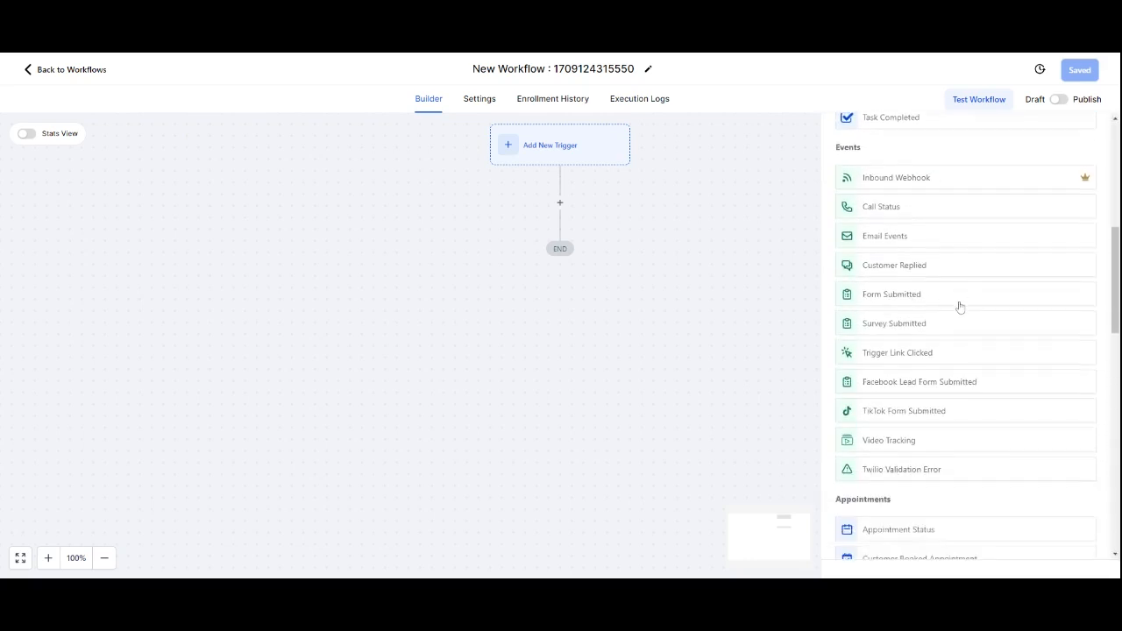
pyautogui.scroll(-5, 964, 307)
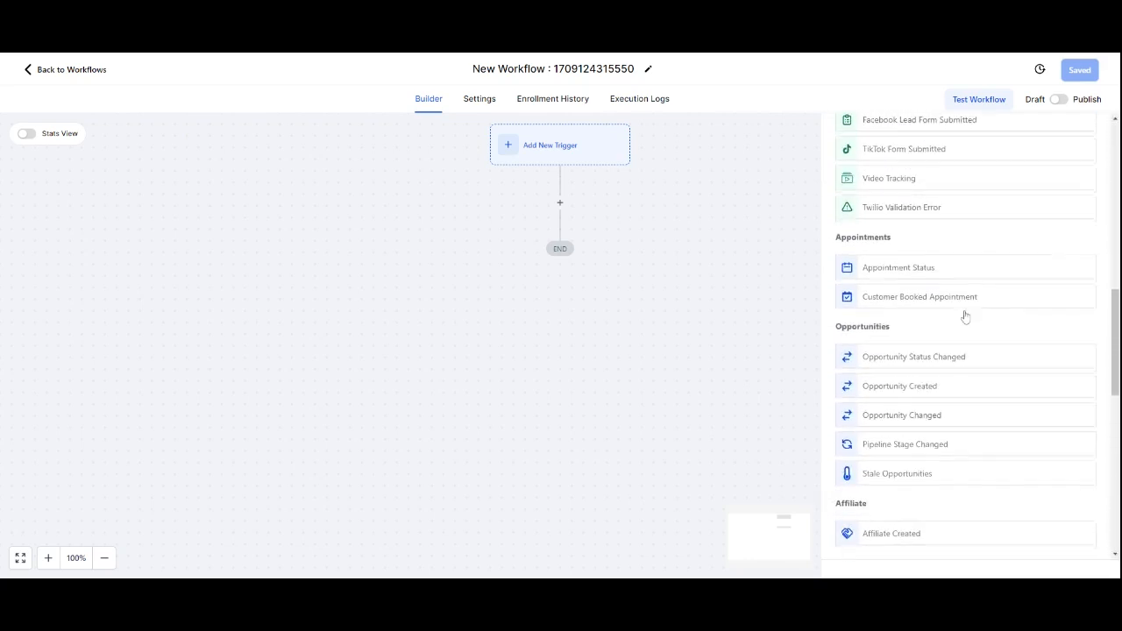
pyautogui.scroll(-4, 970, 319)
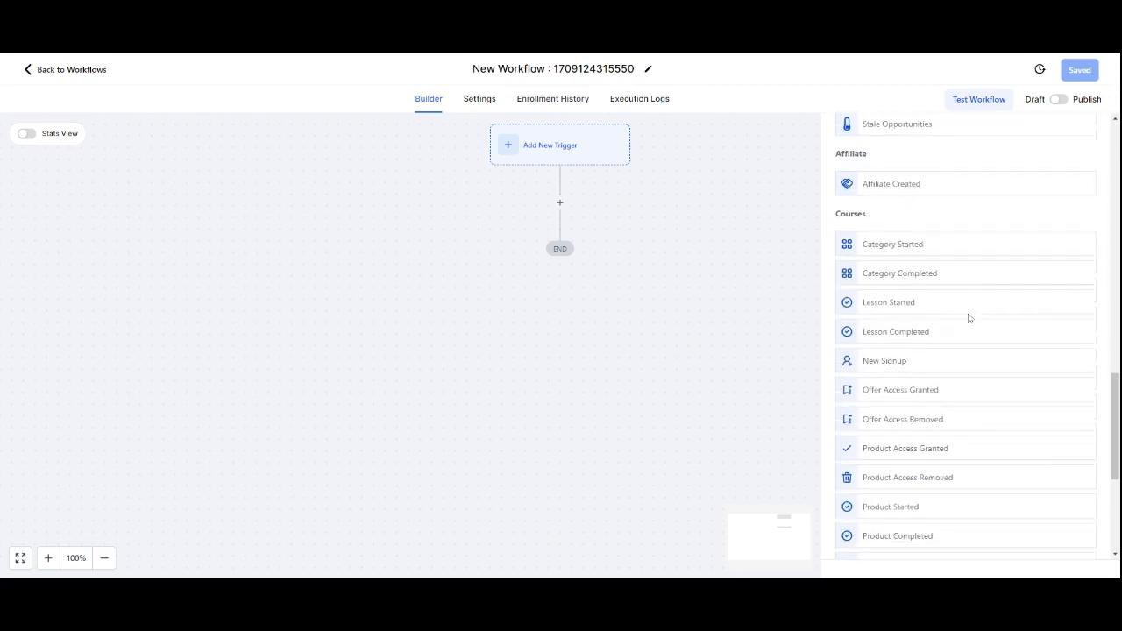
pyautogui.scroll(-2, 944, 396)
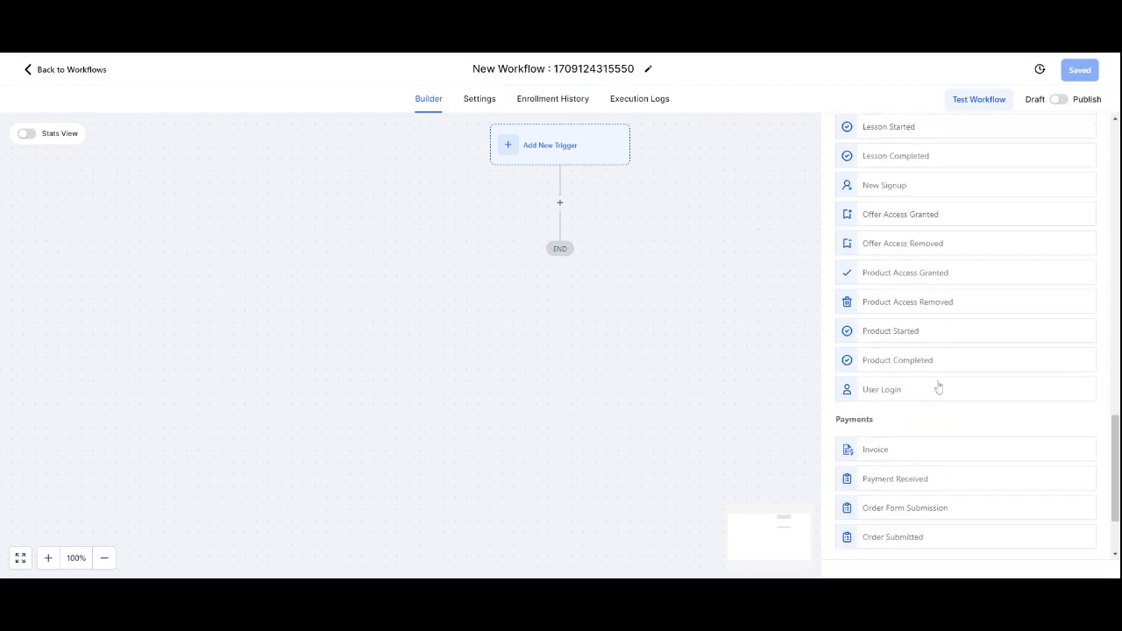
pyautogui.scroll(-1, 921, 368)
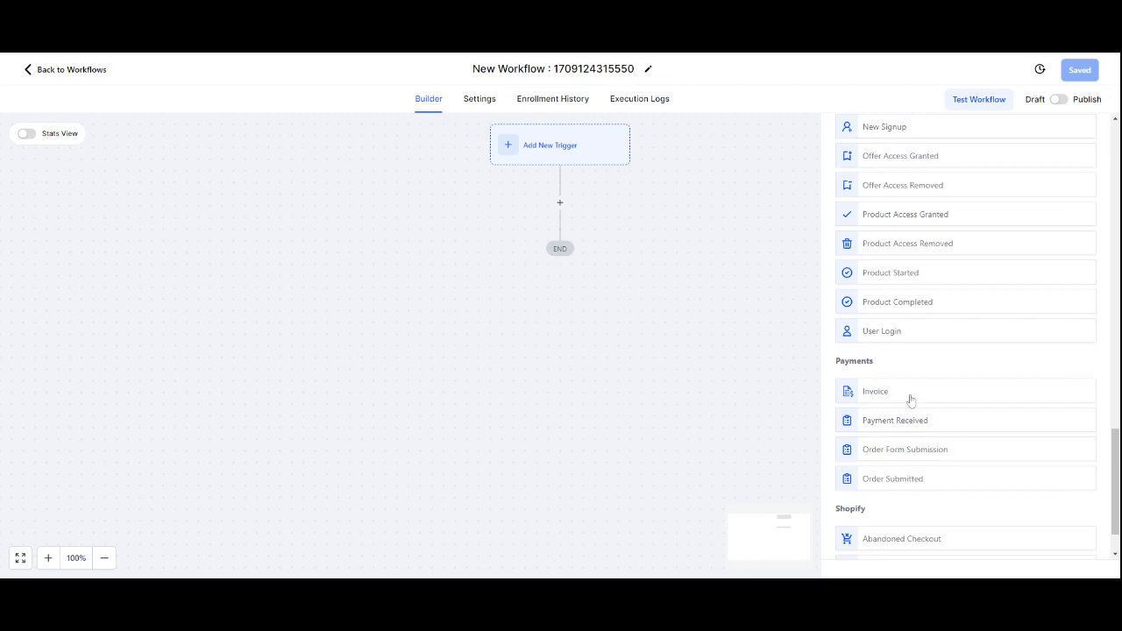
pyautogui.scroll(-1, 921, 430)
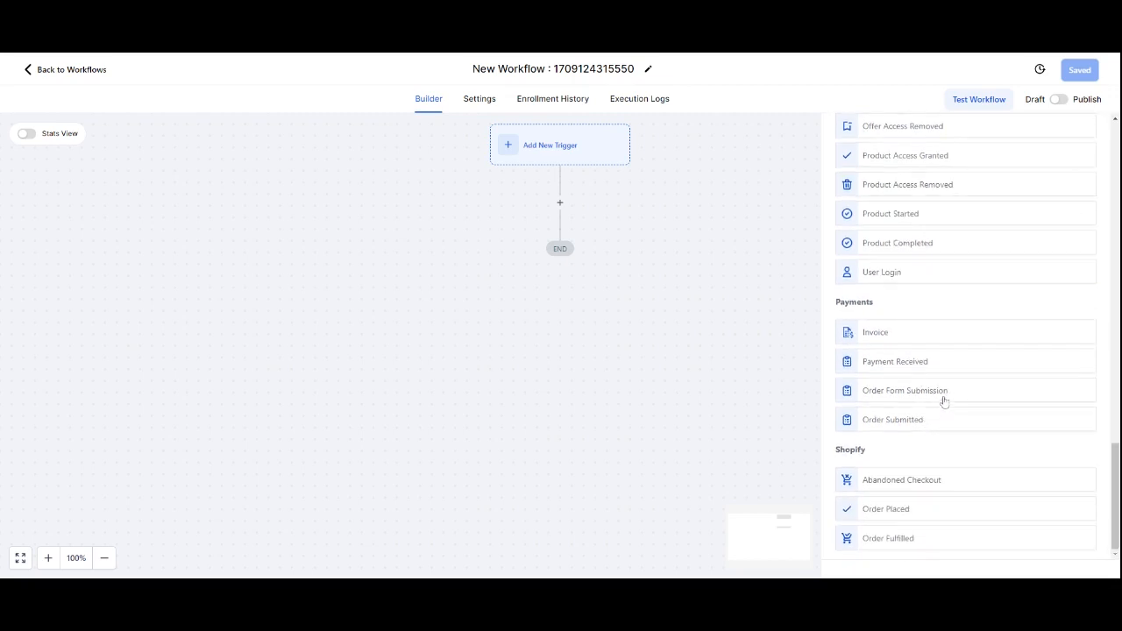
pyautogui.click(920, 386)
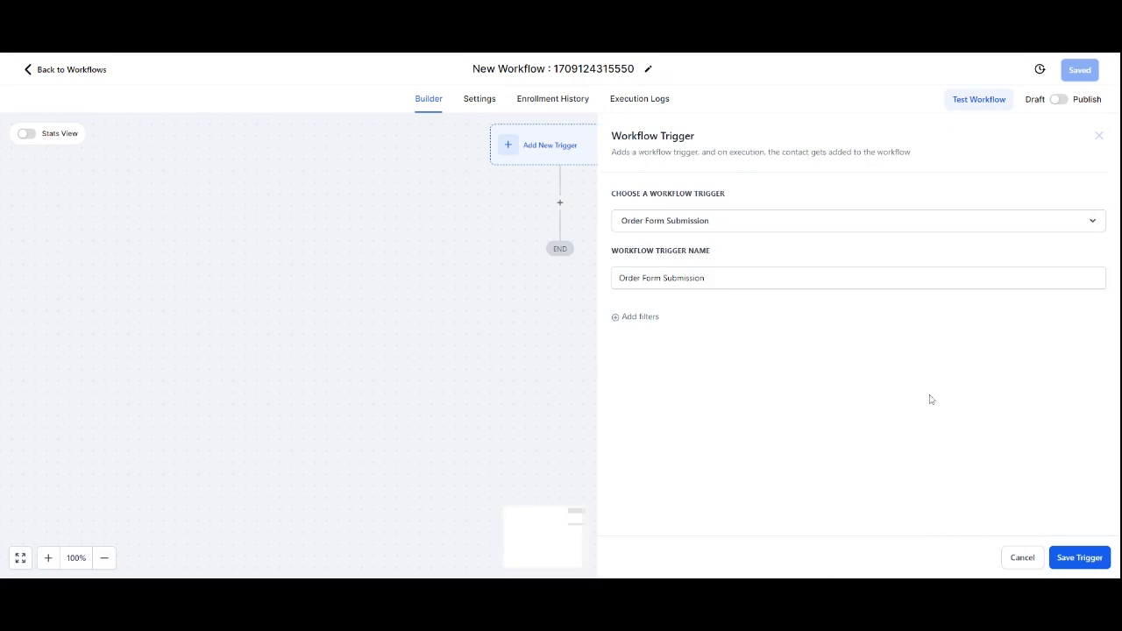
pyautogui.click(1092, 566)
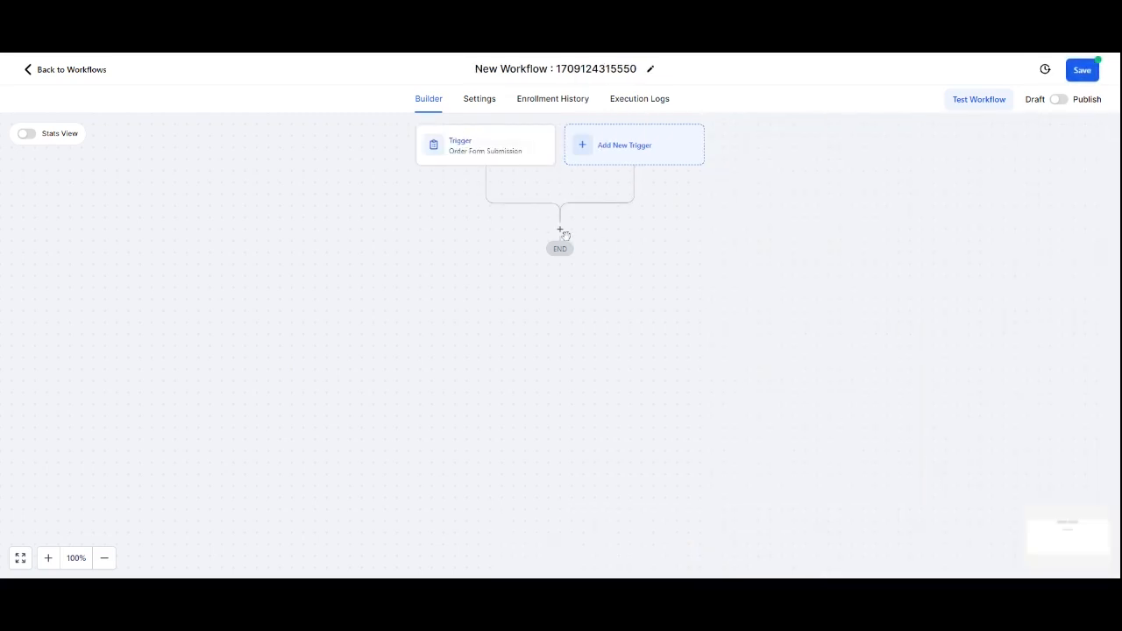
# Step: Add a Wait action of 30 days named "30 days" after the trigger and save it
pyautogui.click(563, 234)
pyautogui.write('wait')
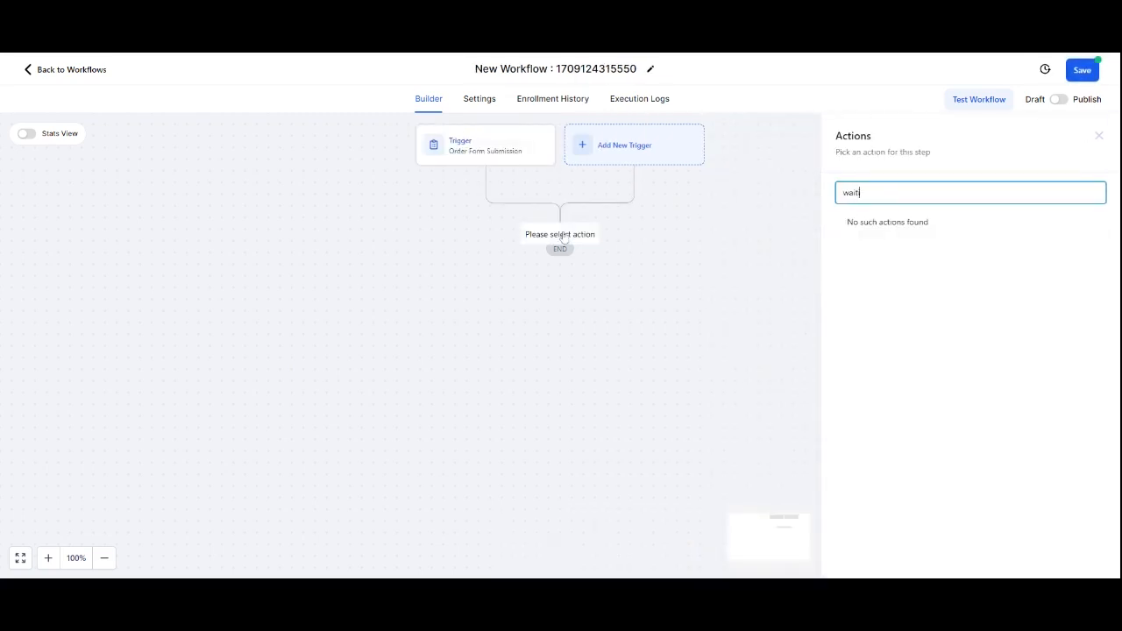
pyautogui.click(949, 251)
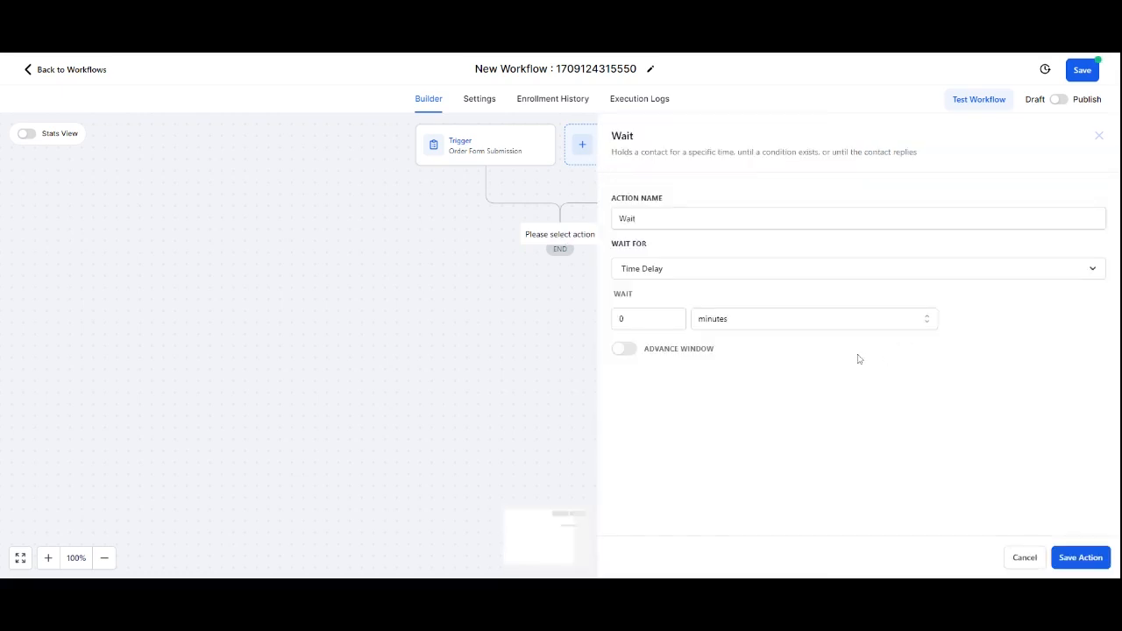
pyautogui.doubleClick(622, 319)
pyautogui.write('30')
pyautogui.click(728, 319)
pyautogui.click(721, 389)
pyautogui.click(636, 218)
pyautogui.write('30 days')
pyautogui.click(1085, 562)
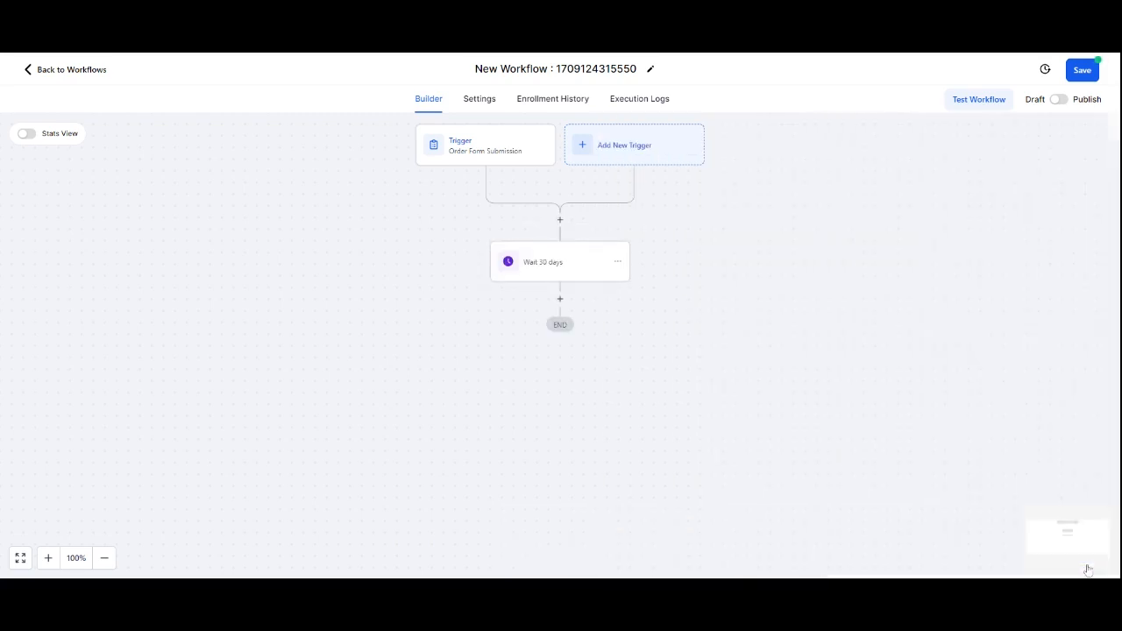
# Step: Add a Send Review Request action after the 30-day wait, choose its review type, save the action and the workflow
pyautogui.click(559, 300)
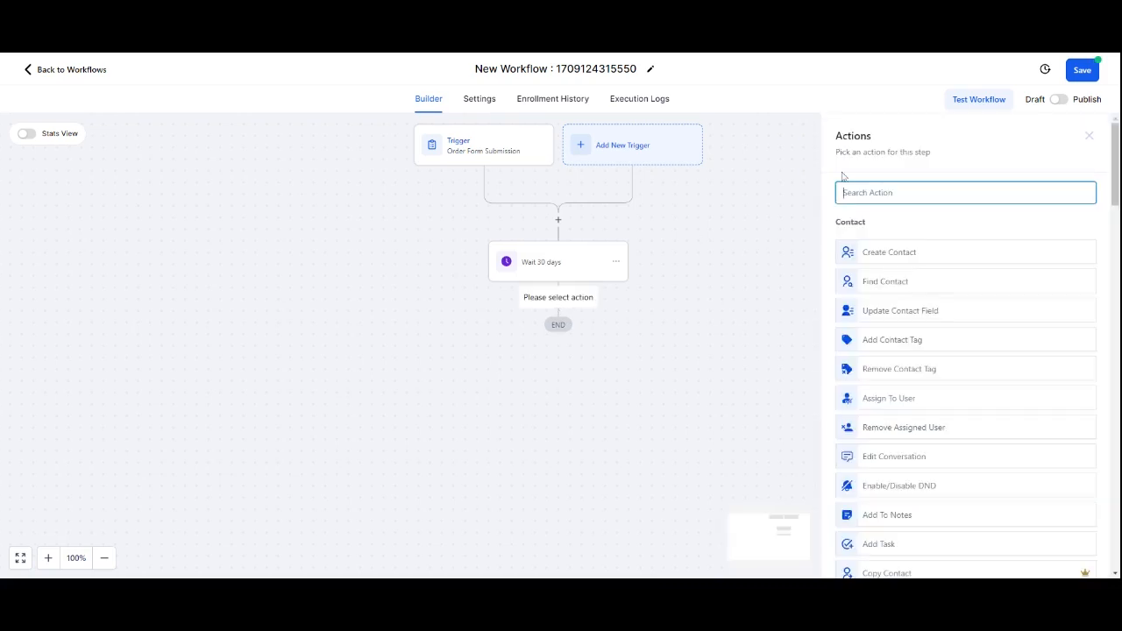
pyautogui.write('rev')
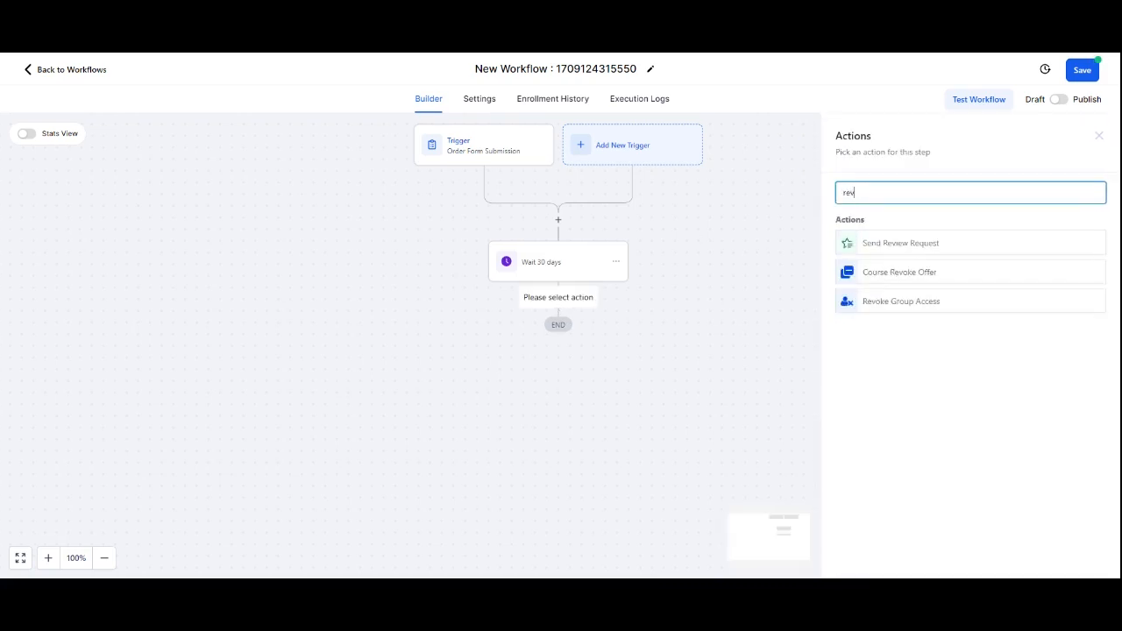
pyautogui.click(937, 245)
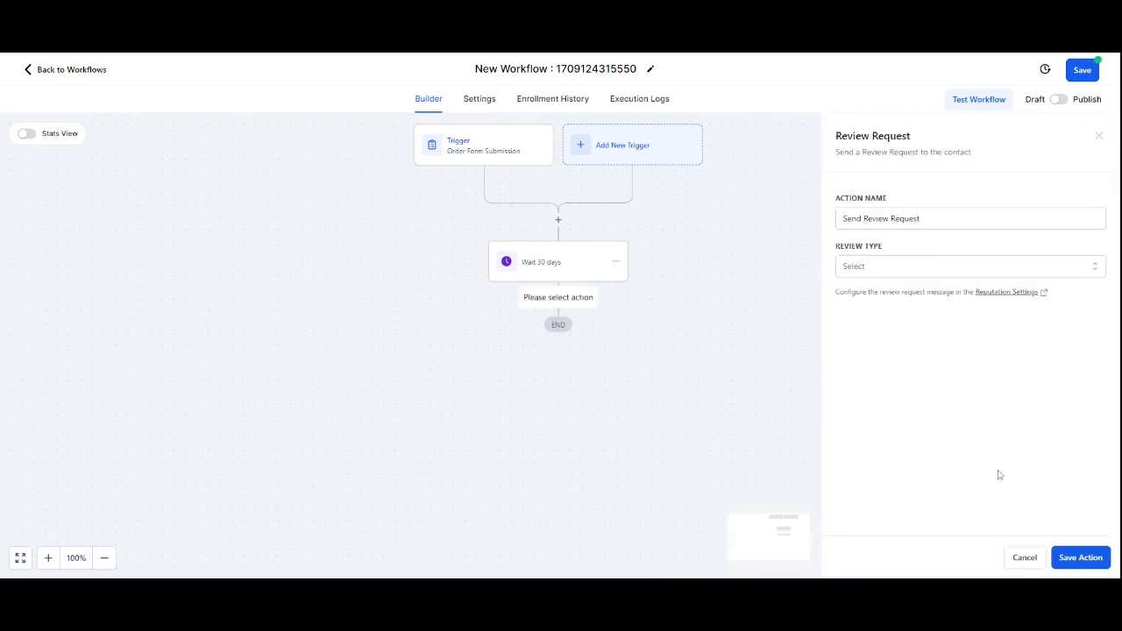
pyautogui.click(921, 268)
pyautogui.click(893, 294)
pyautogui.click(1084, 561)
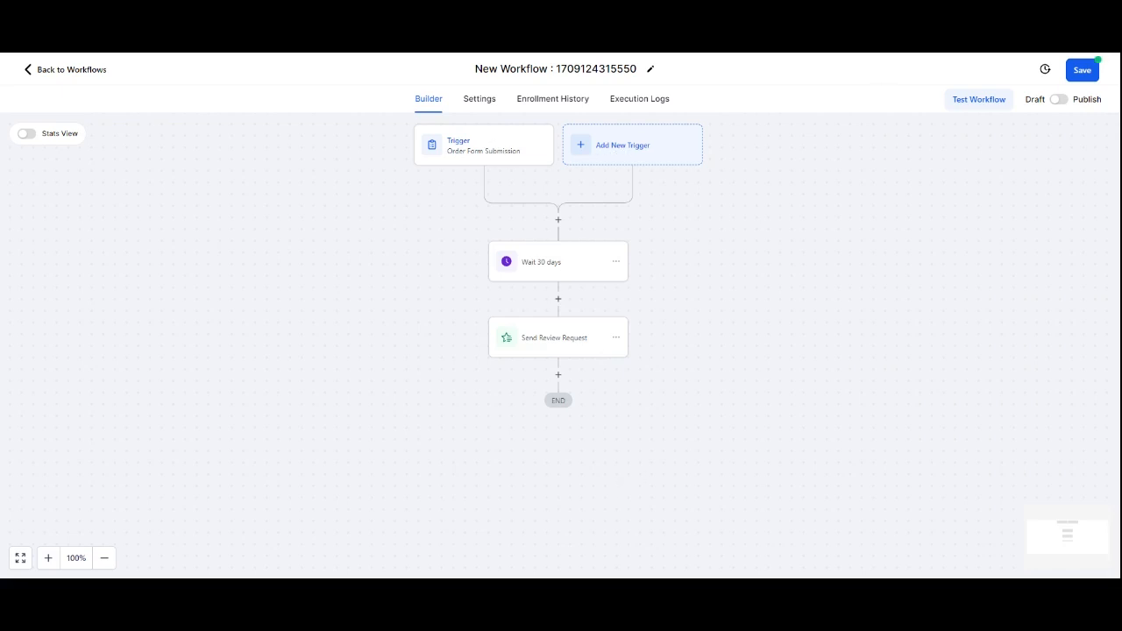
pyautogui.click(1085, 73)
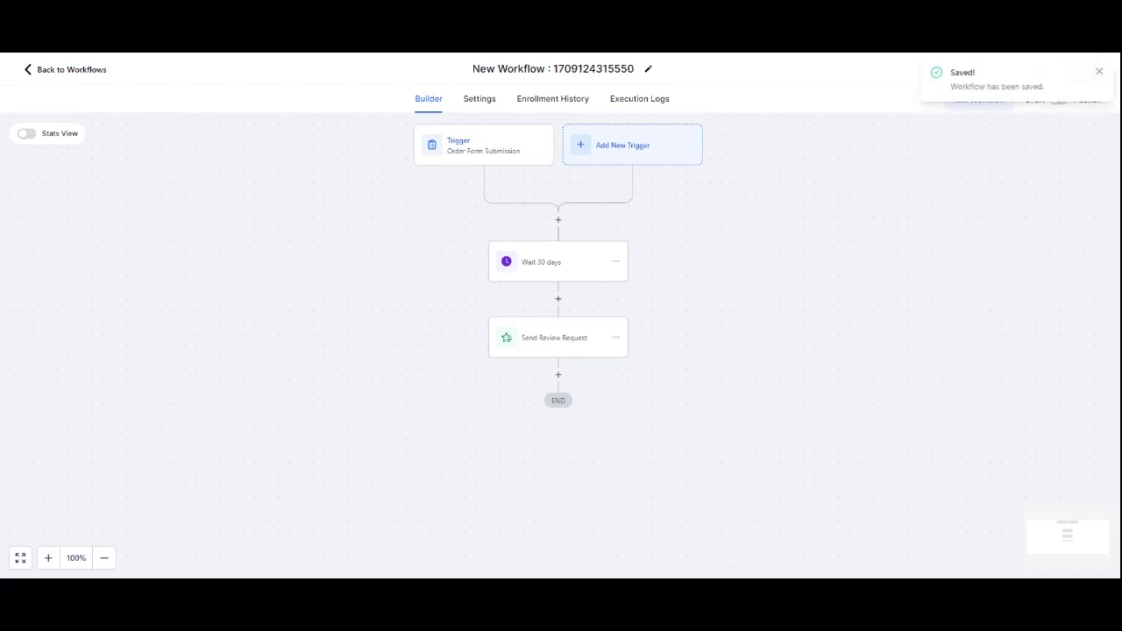
# Step: Return to the workflows, go to Reputation, dismiss the phone configuration banner and open the Widgets section
pyautogui.click(89, 70)
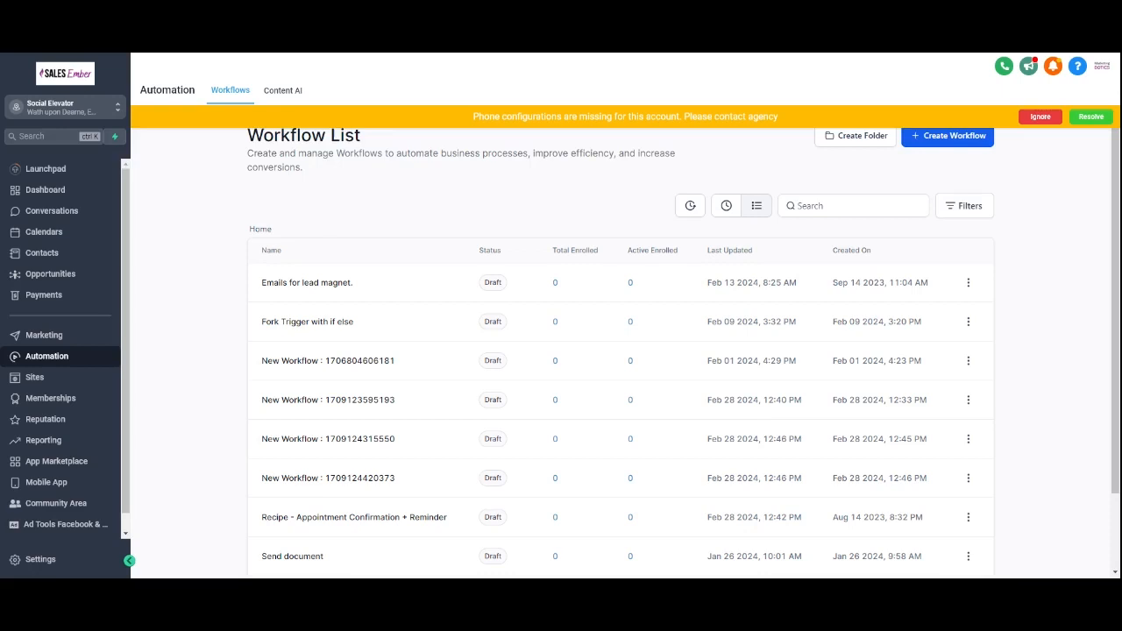
pyautogui.click(55, 418)
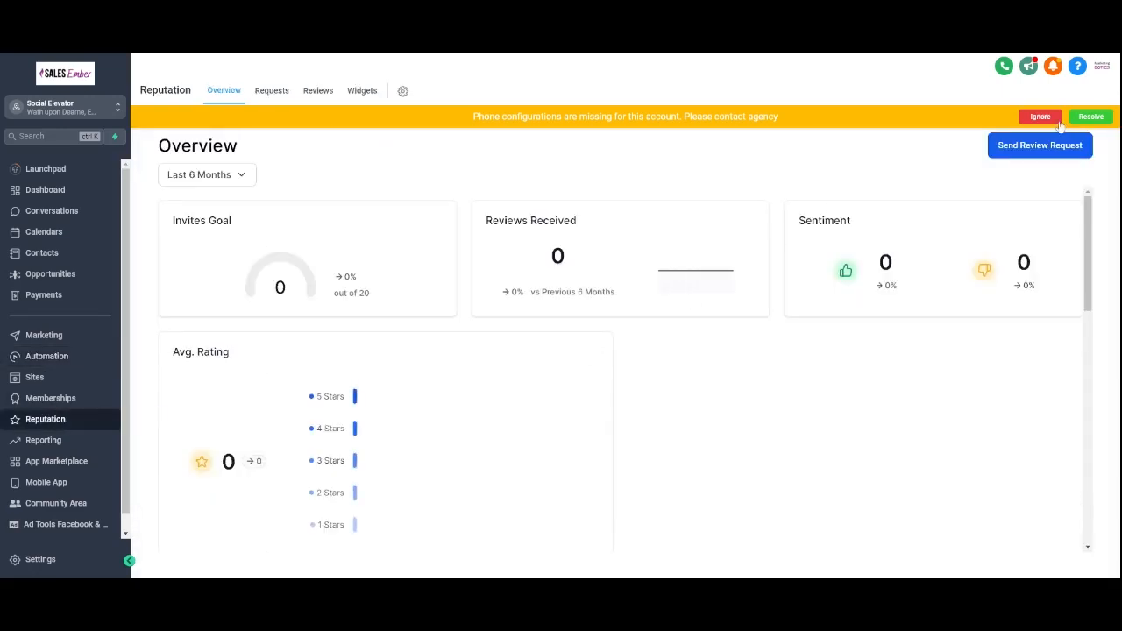
pyautogui.click(1040, 116)
pyautogui.click(359, 91)
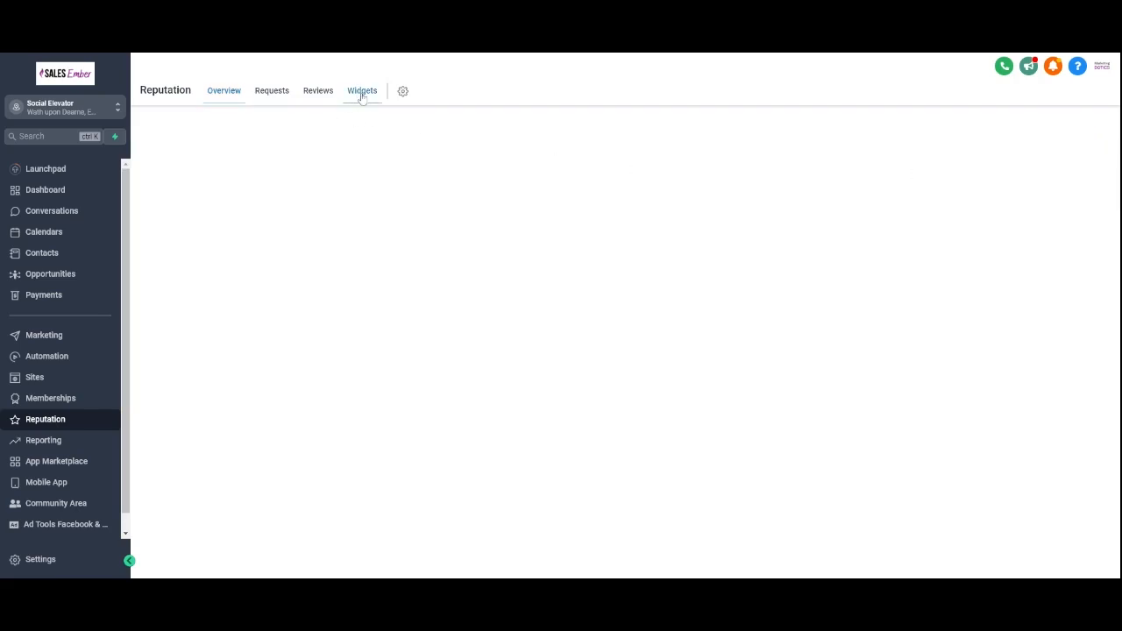